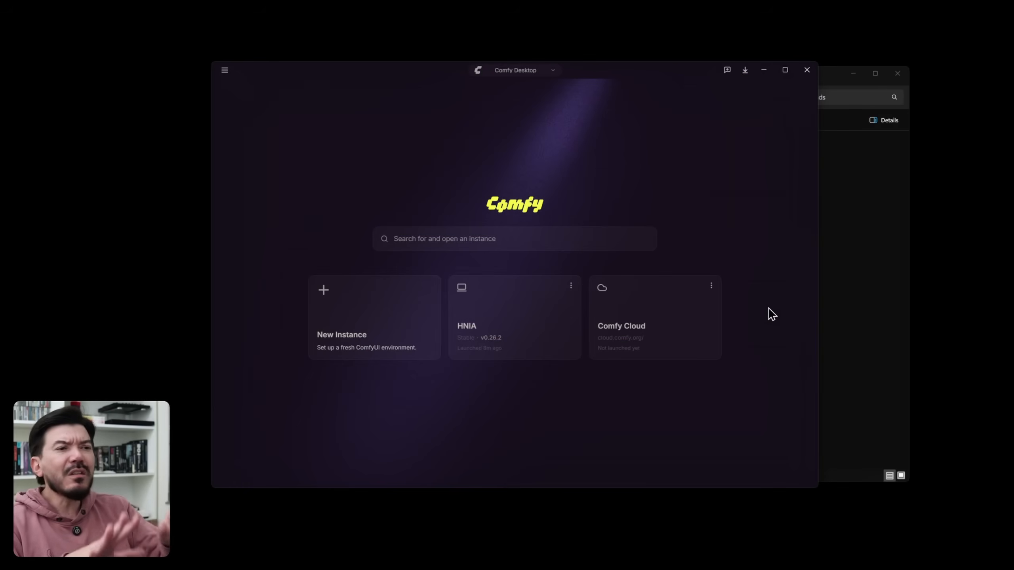
Open the HNIA instance in a maximized window and run the Flux.2 Klein 9B text-to-image workflow.
{"action": "left_click", "coordinate": [535, 321]}
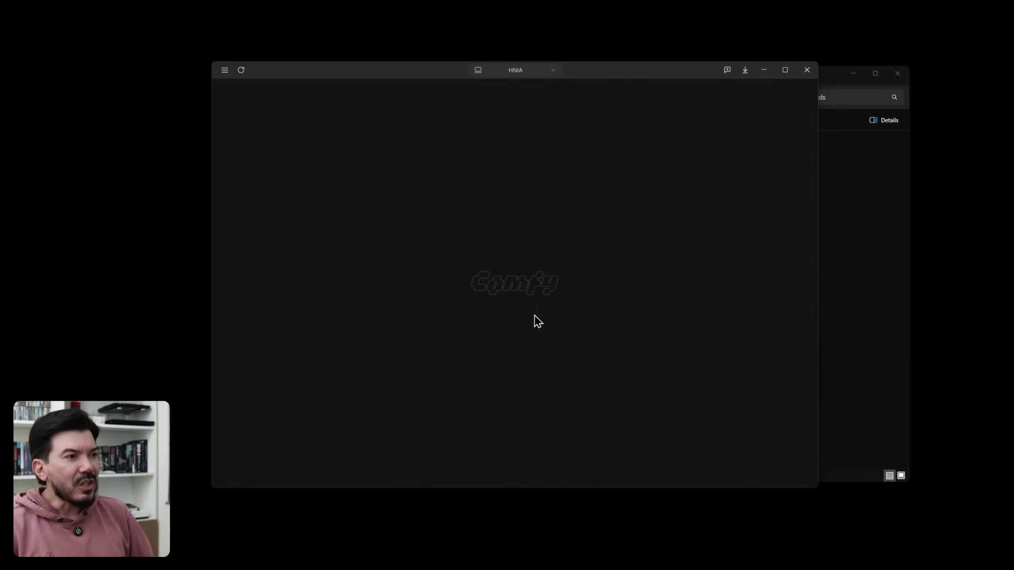
{"action": "left_click", "coordinate": [783, 71]}
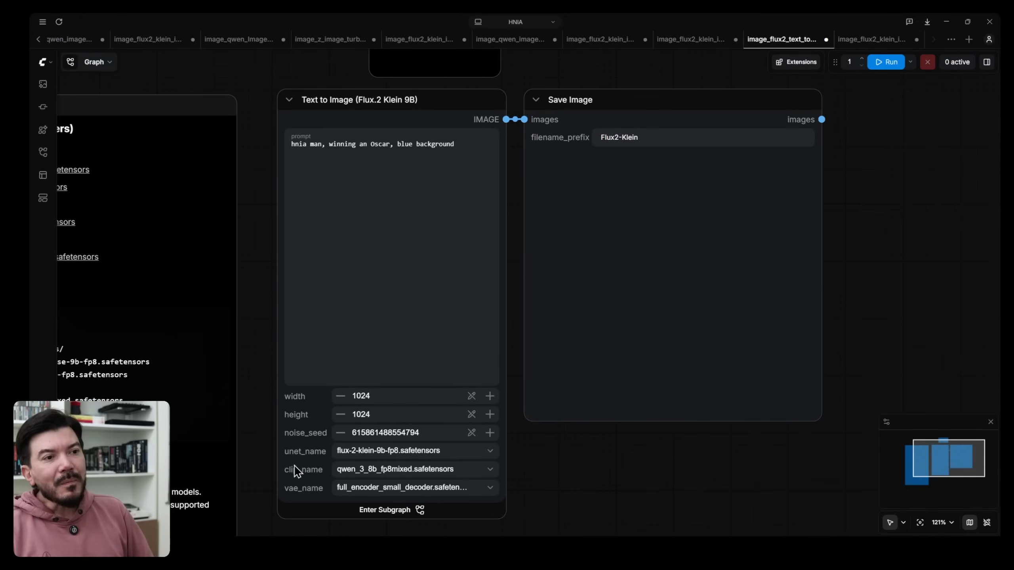
{"action": "left_click", "coordinate": [887, 62]}
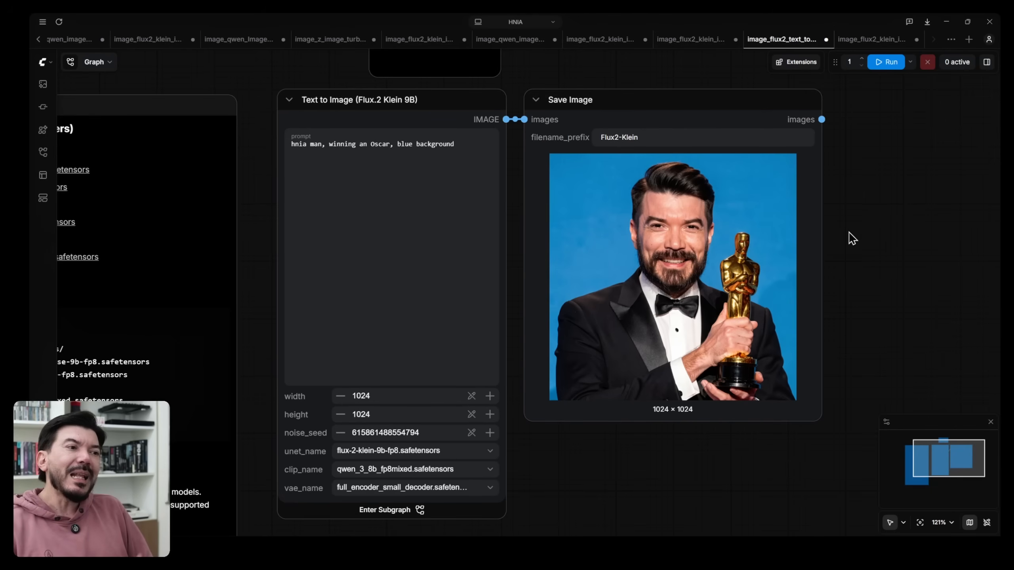
Change the background colour in the prompt to green and generate the image again.
{"action": "scroll", "coordinate": [285, 147], "scroll_direction": "up", "scroll_amount": 10}
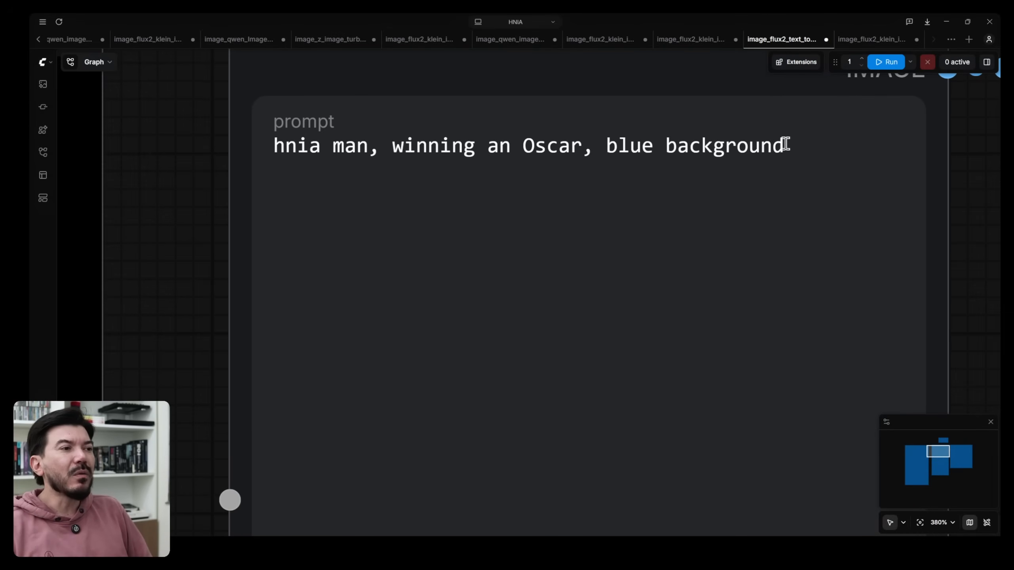
{"action": "scroll", "coordinate": [794, 180], "scroll_direction": "down", "scroll_amount": 8}
{"action": "left_click_drag", "start_coordinate": [869, 283], "coordinate": [449, 202]}
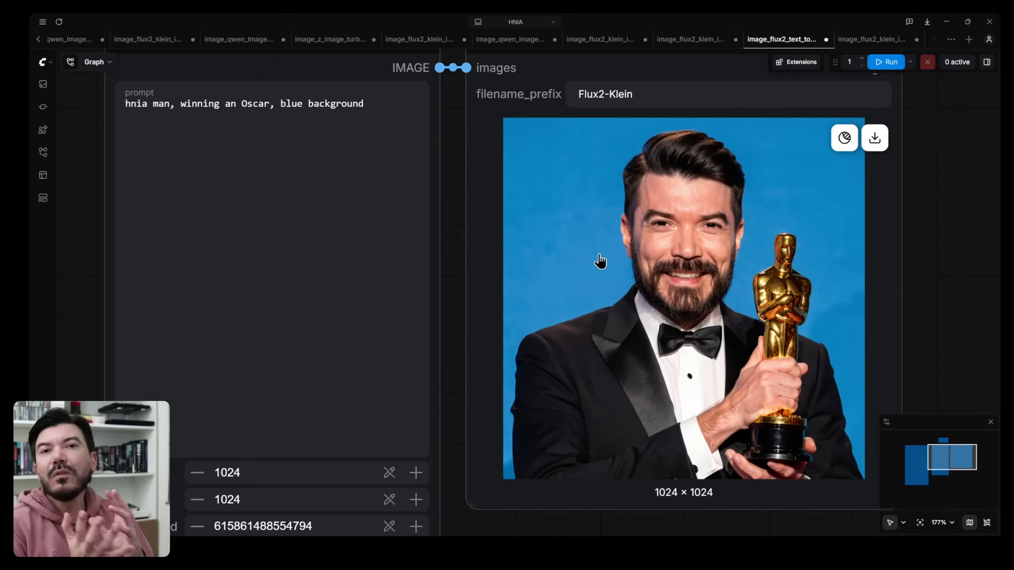
{"action": "double_click", "coordinate": [296, 104]}
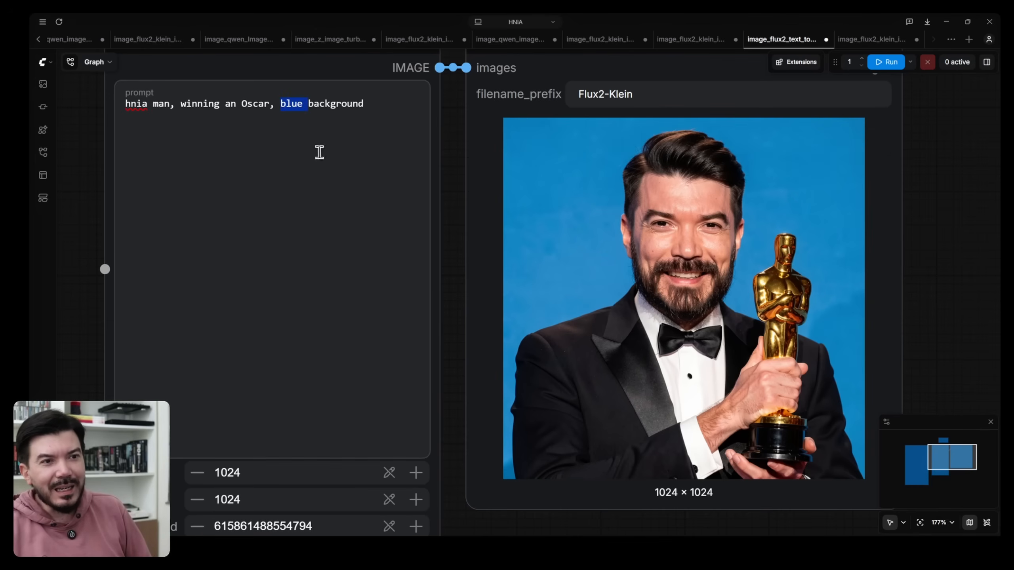
{"action": "type", "text": "green"}
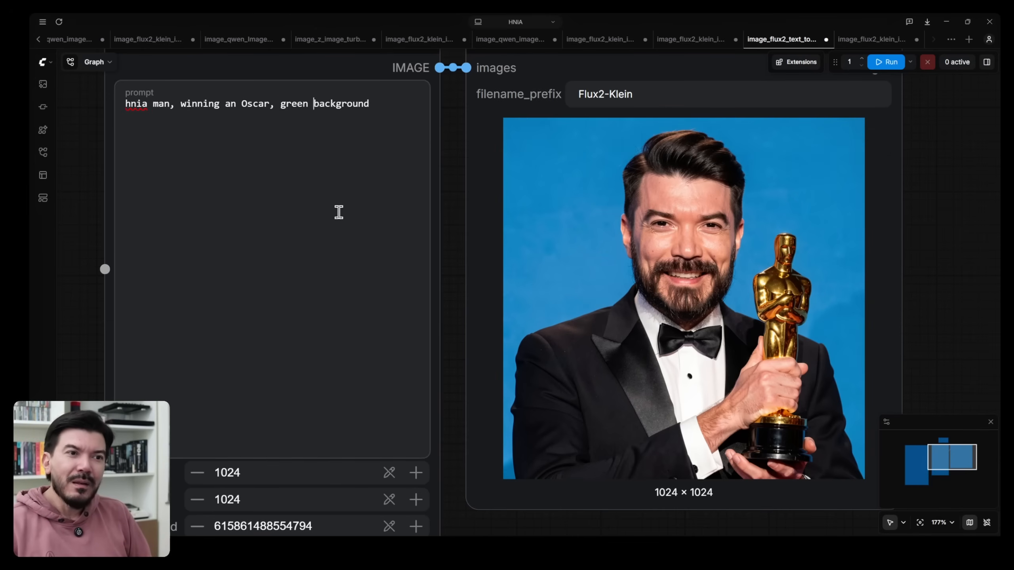
{"action": "key", "text": "ctrl+Return"}
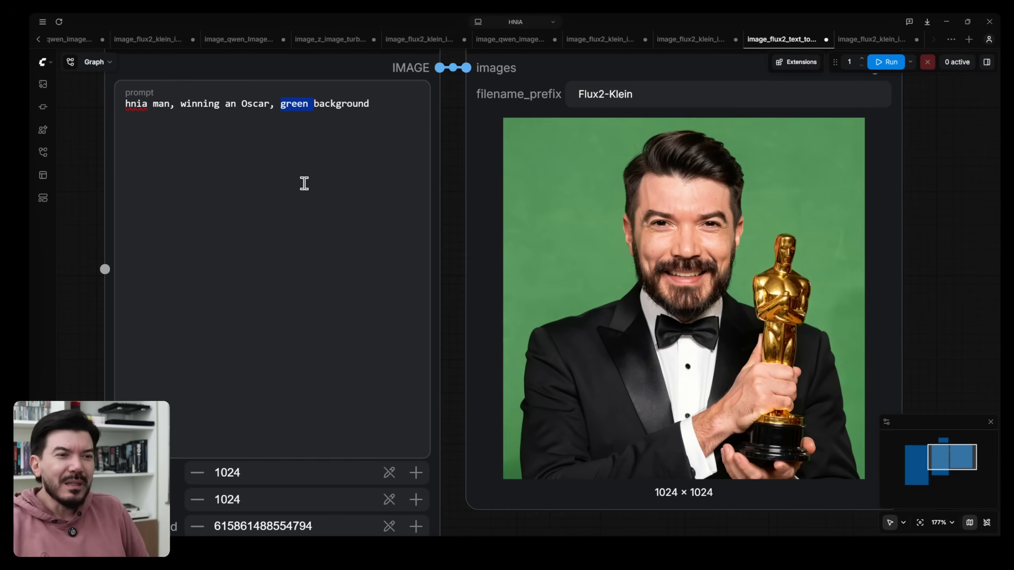
Change the background colour in the prompt to red, generate the image and inspect the face up close.
{"action": "type", "text": "red"}
{"action": "key", "text": "ctrl+Return"}
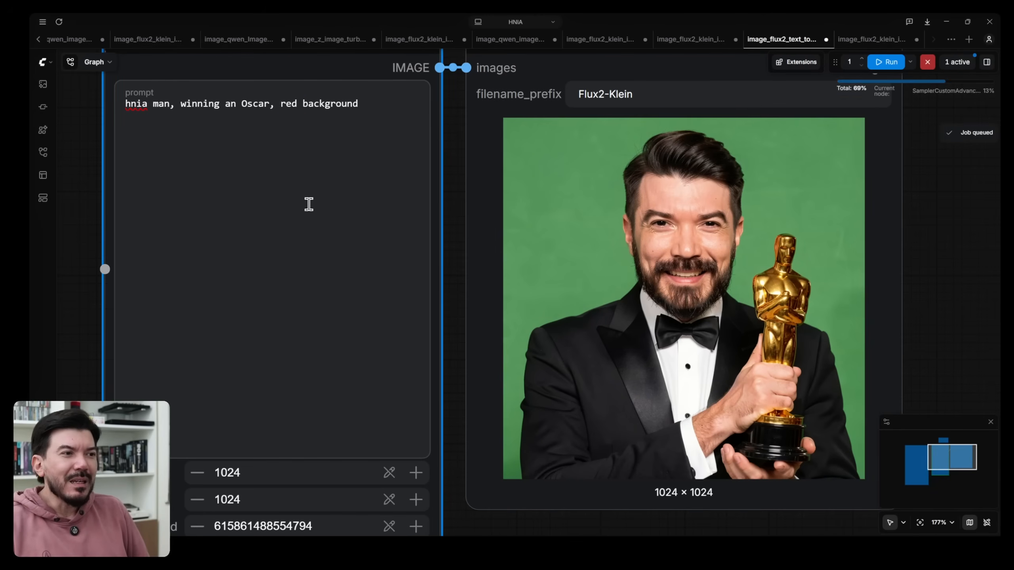
{"action": "scroll", "coordinate": [744, 224], "scroll_direction": "up", "scroll_amount": 4}
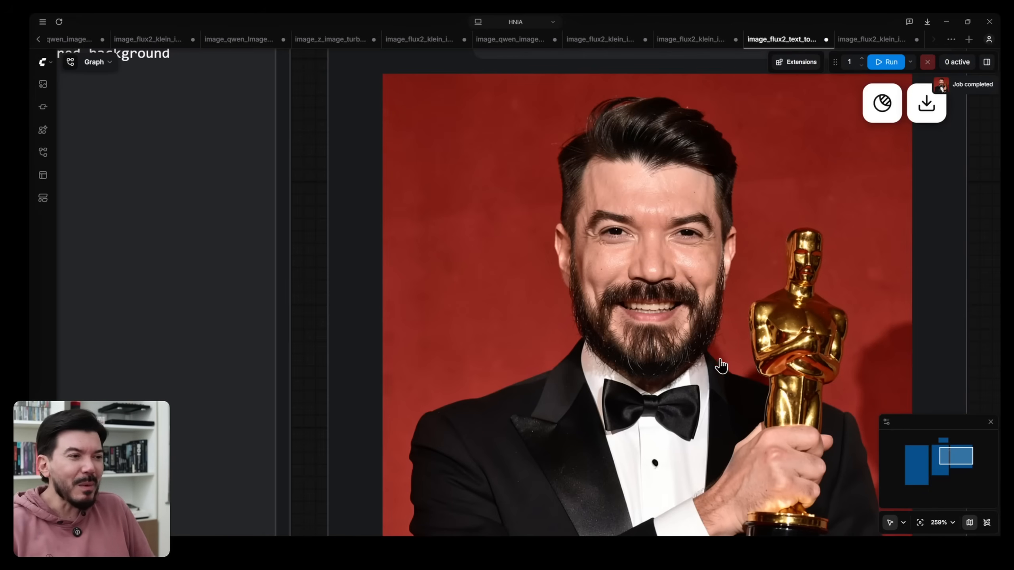
{"action": "scroll", "coordinate": [719, 363], "scroll_direction": "down", "scroll_amount": 7}
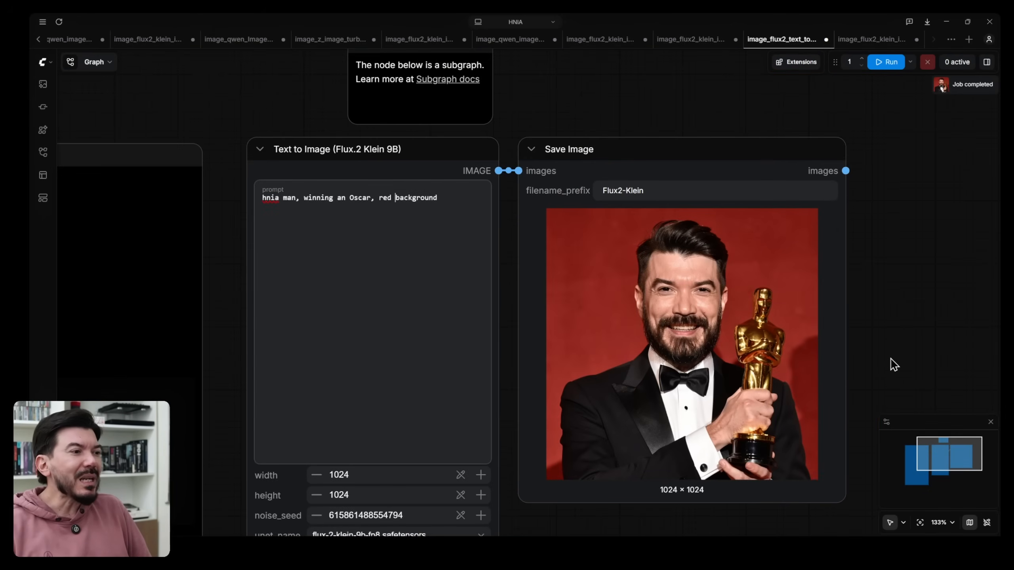
Add a Compare Images node in the empty space beside the Save Image node.
{"action": "left_click_drag", "start_coordinate": [890, 363], "coordinate": [471, 285]}
{"action": "double_click", "coordinate": [494, 223]}
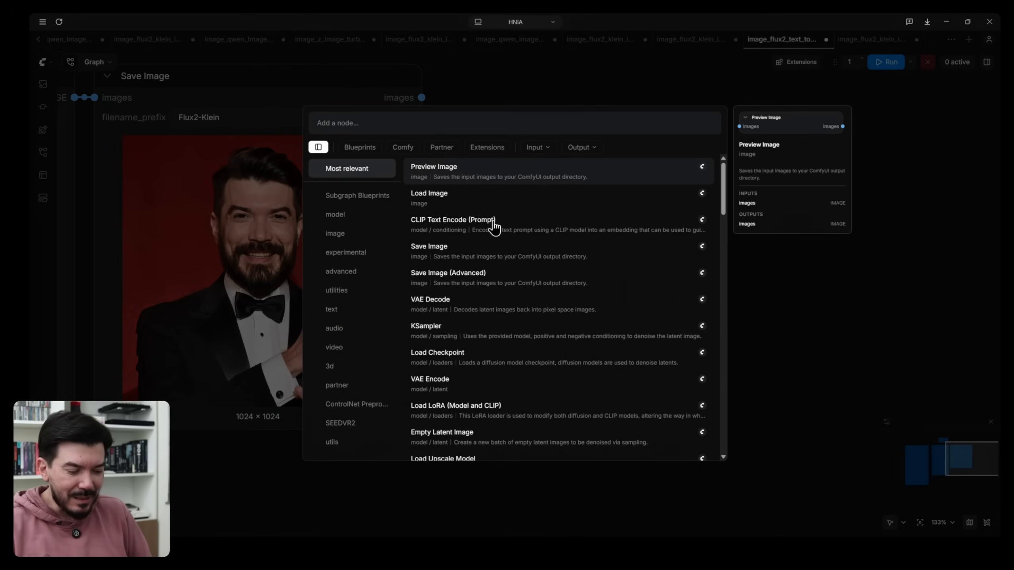
{"action": "type", "text": "compa"}
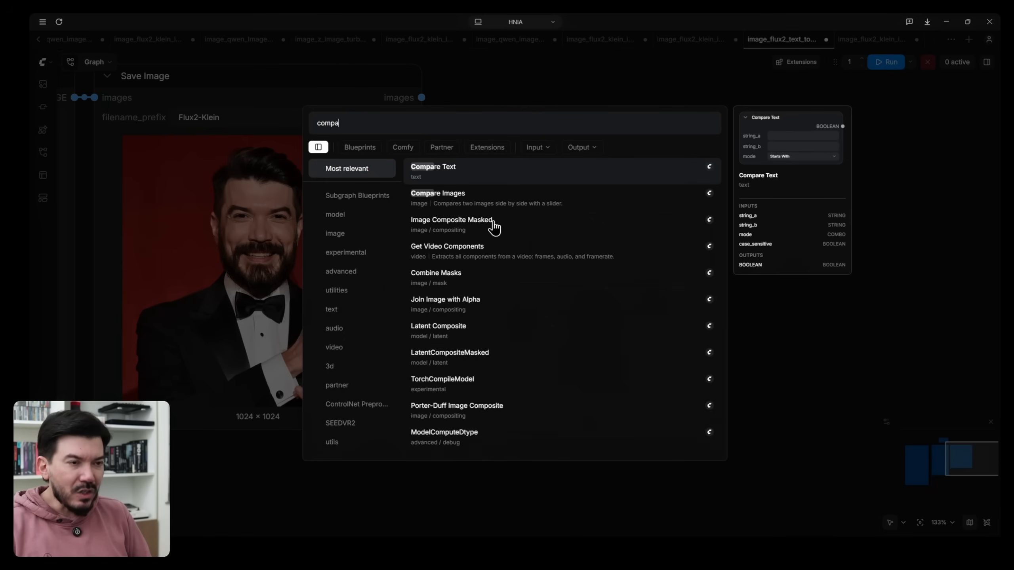
{"action": "type", "text": "re ima"}
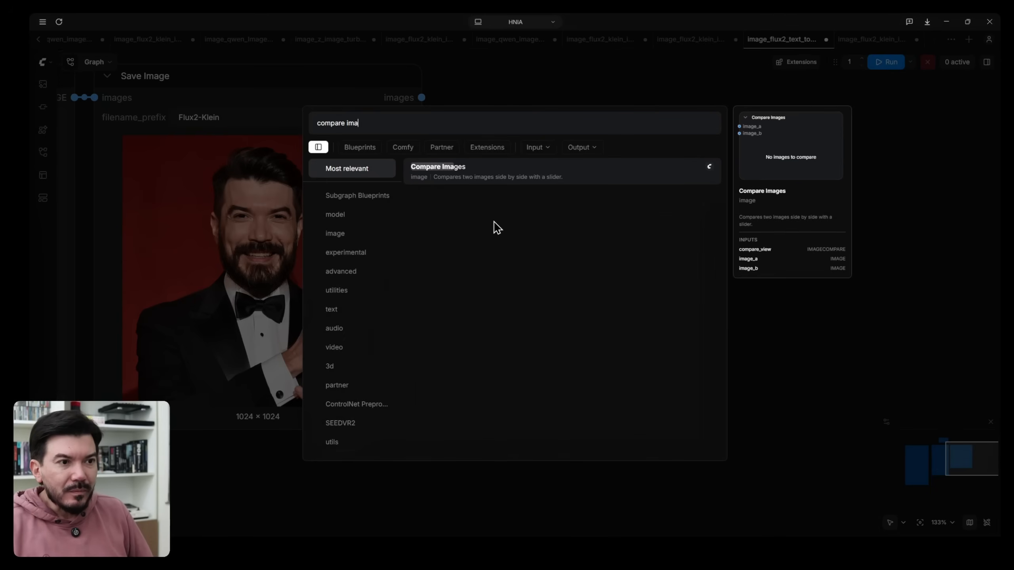
{"action": "left_click", "coordinate": [477, 178]}
{"action": "left_click", "coordinate": [617, 95]}
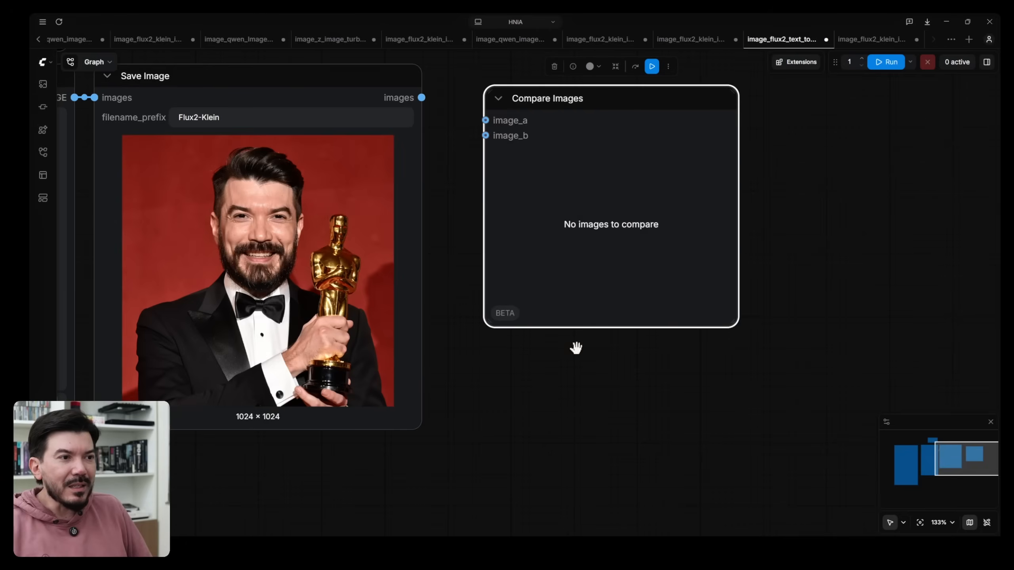
{"action": "scroll", "coordinate": [570, 385], "scroll_direction": "down", "scroll_amount": 6}
{"action": "left_click_drag", "start_coordinate": [546, 433], "coordinate": [699, 379]}
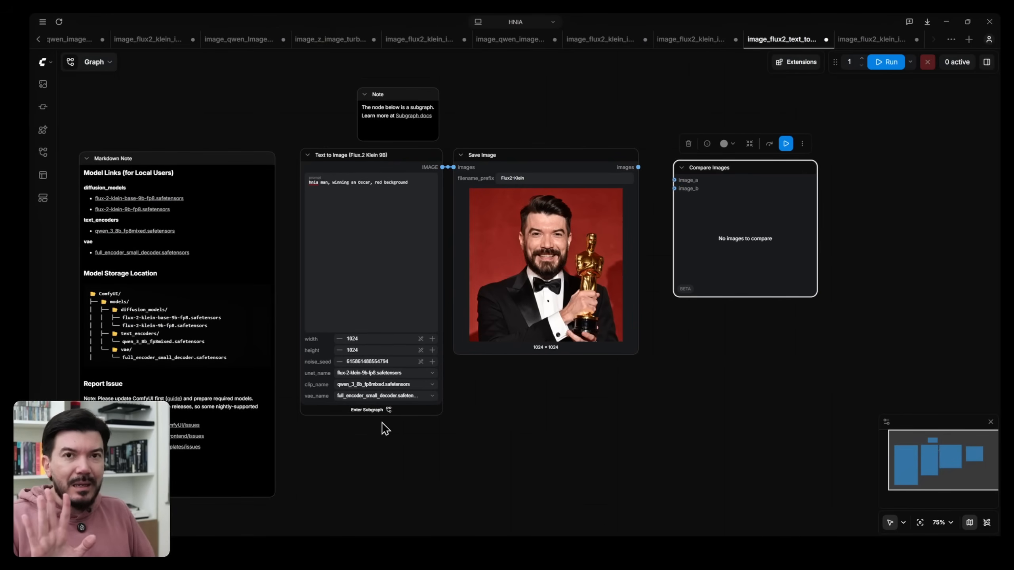
Check which after-run update option is set for the noise_seed of the Text to Image node.
{"action": "scroll", "coordinate": [415, 362], "scroll_direction": "up", "scroll_amount": 10}
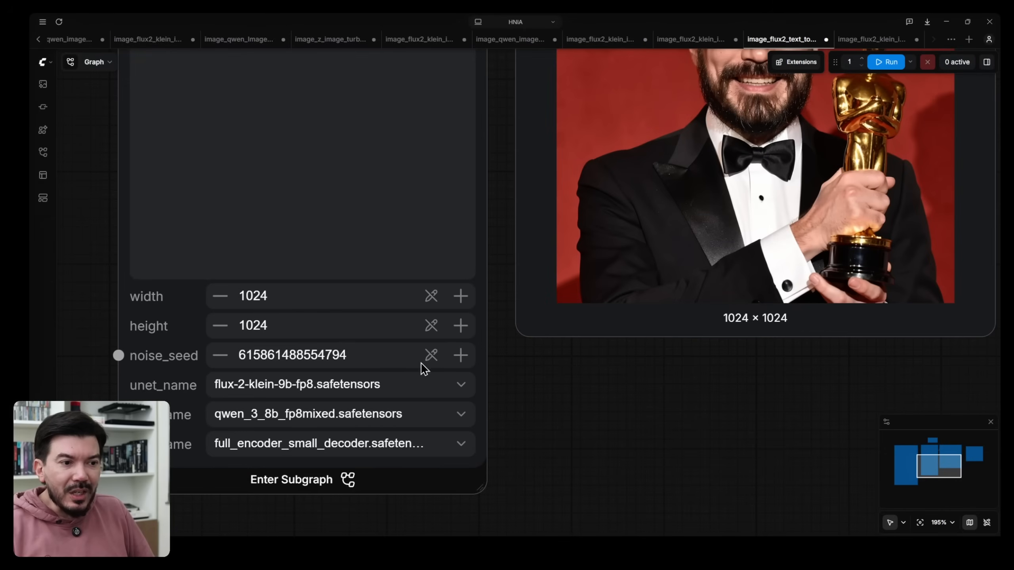
{"action": "left_click", "coordinate": [430, 357]}
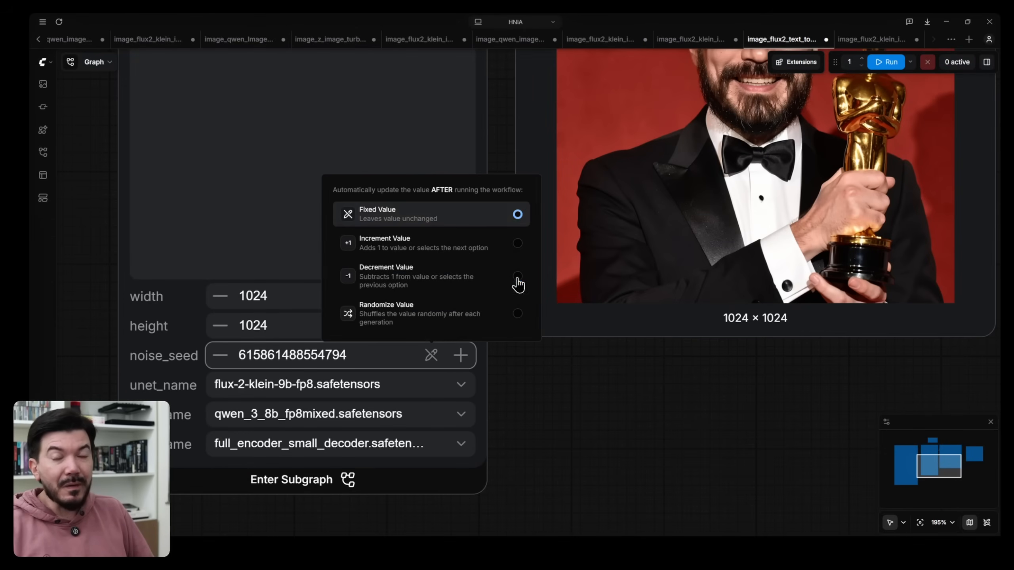
{"action": "left_click", "coordinate": [587, 449]}
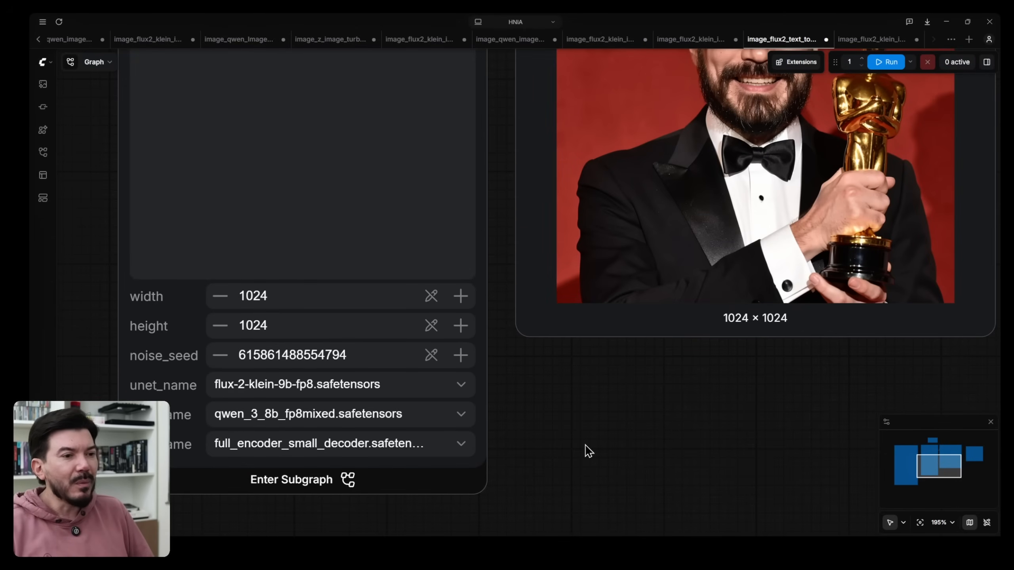
{"action": "key", "text": "."}
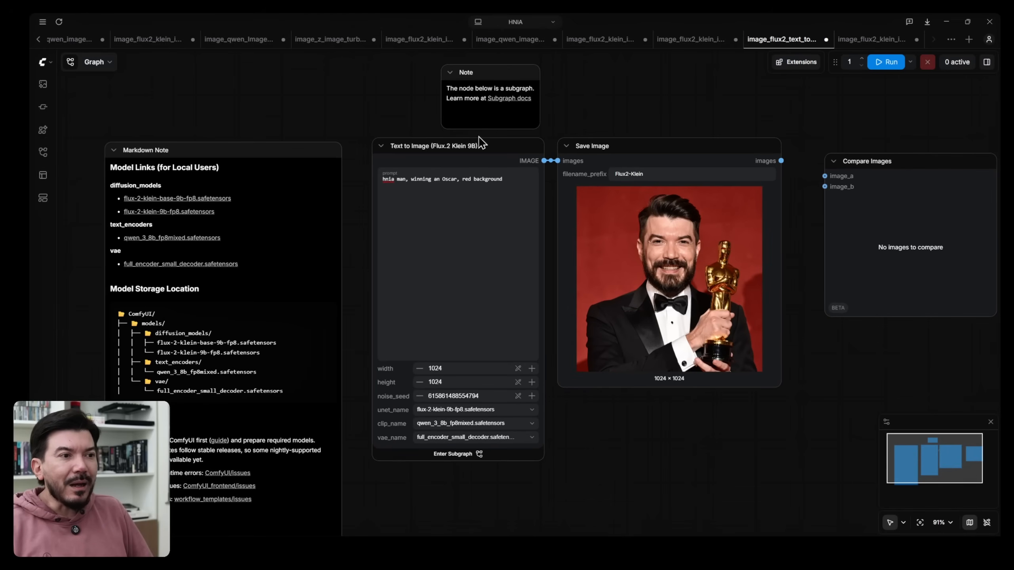
Download the generated image from the Save Image node as red.png.
{"action": "left_click", "coordinate": [771, 198]}
{"action": "type", "text": "hnia"}
{"action": "key", "text": "Return"}
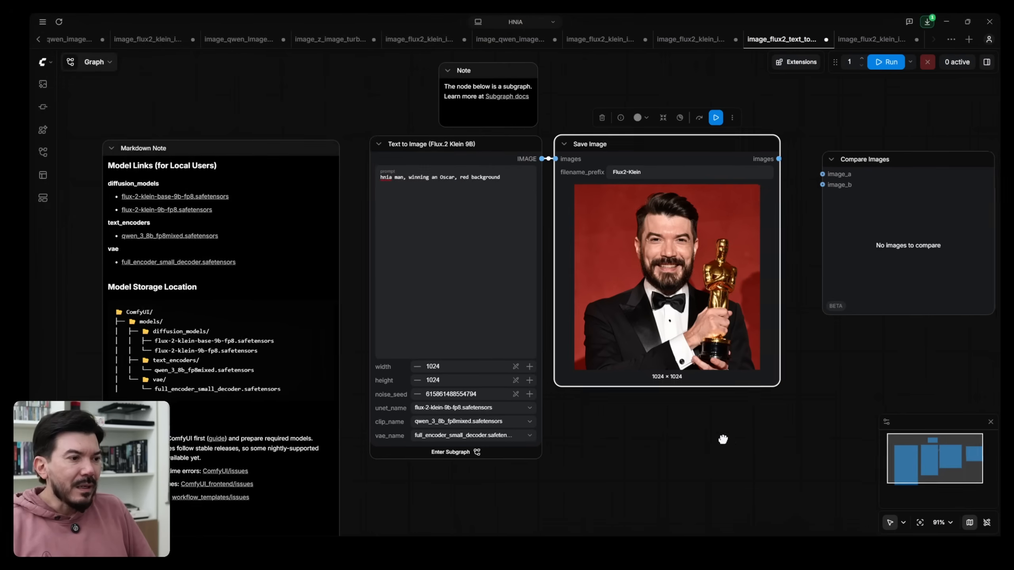
Add a Load Image node below the Save Image node.
{"action": "left_click_drag", "start_coordinate": [731, 446], "coordinate": [542, 327]}
{"action": "double_click", "coordinate": [413, 319]}
{"action": "type", "text": "load"}
{"action": "left_click", "coordinate": [439, 171]}
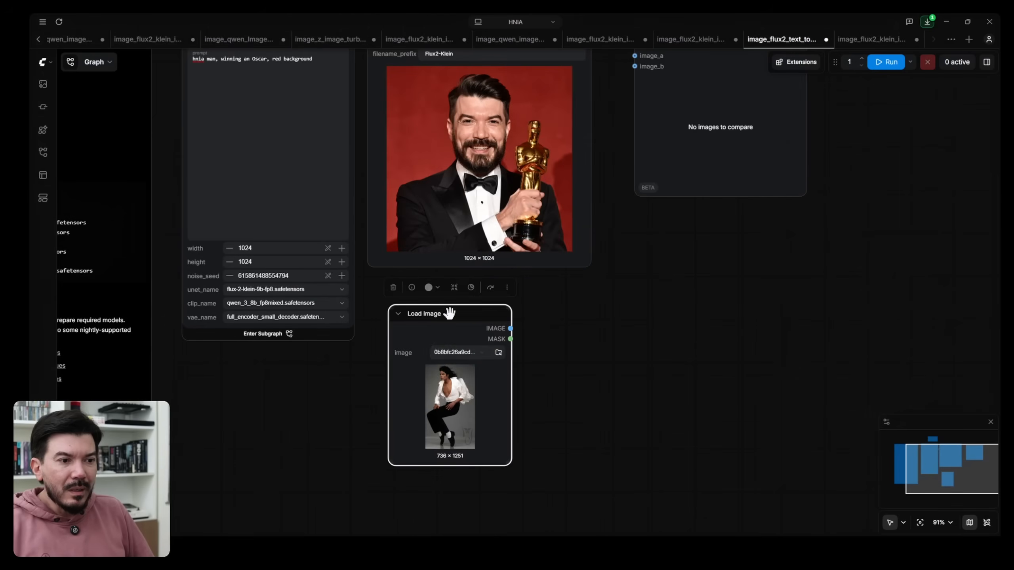
Load red.png from the Downloads folder into the Load Image node.
{"action": "key", "text": "alt+Tab"}
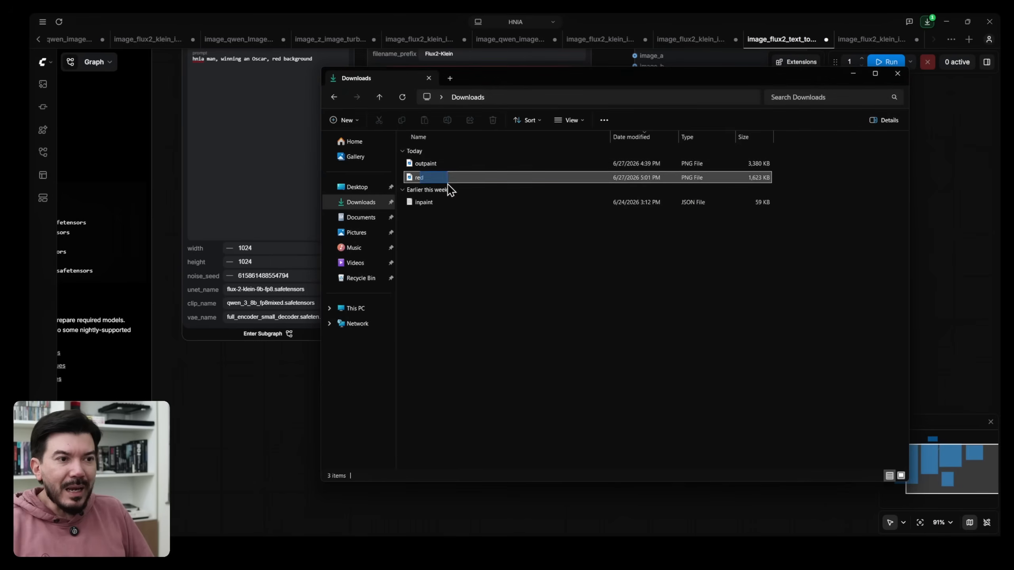
{"action": "left_click_drag", "start_coordinate": [424, 173], "coordinate": [523, 234]}
{"action": "key", "text": "alt+Tab"}
{"action": "key", "text": "alt+Tab"}
{"action": "left_click", "coordinate": [422, 177]}
{"action": "left_click_drag", "start_coordinate": [422, 178], "coordinate": [451, 399]}
{"action": "key", "text": "alt+Tab"}
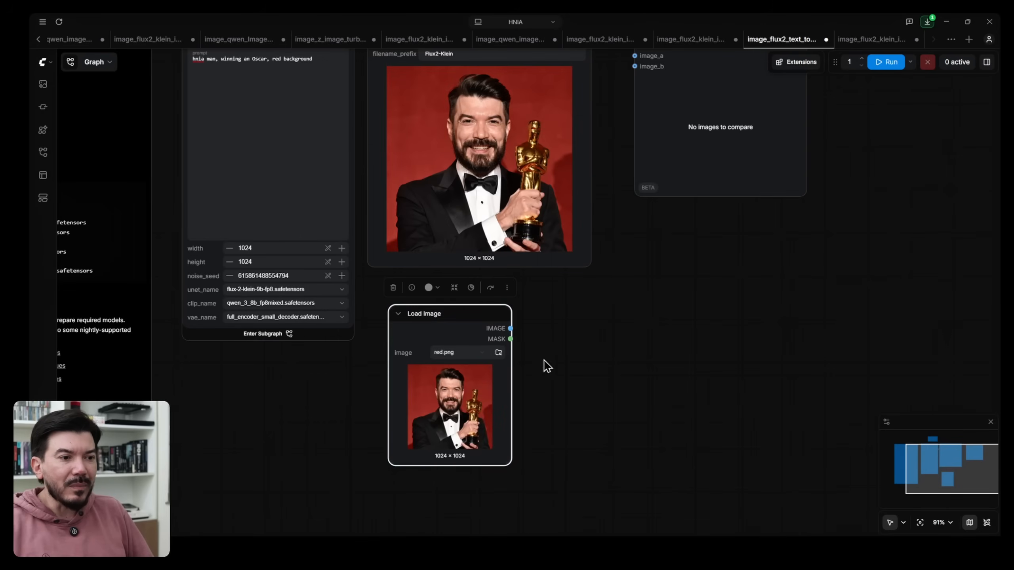
Connect the Load Image output to image_b of Compare Images and change the prompt's background colour to blue.
{"action": "scroll", "coordinate": [534, 371], "scroll_direction": "up", "scroll_amount": 3}
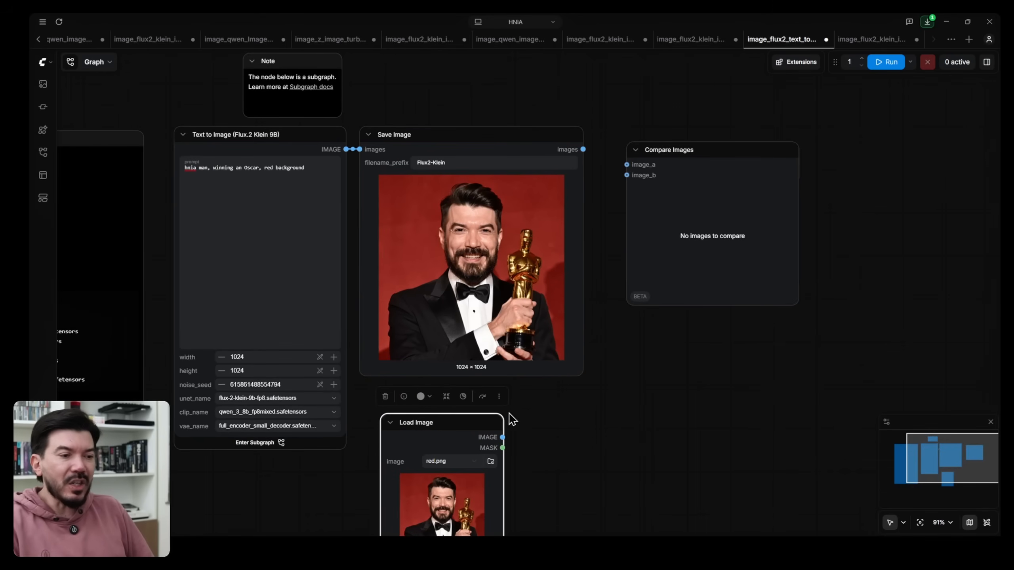
{"action": "left_click_drag", "start_coordinate": [502, 438], "coordinate": [627, 175]}
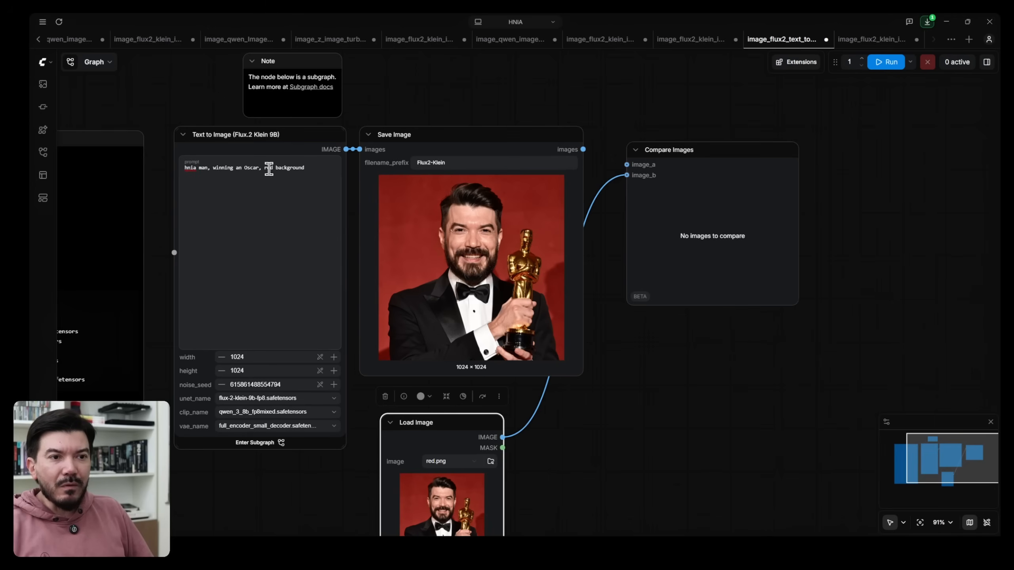
{"action": "type", "text": "blue"}
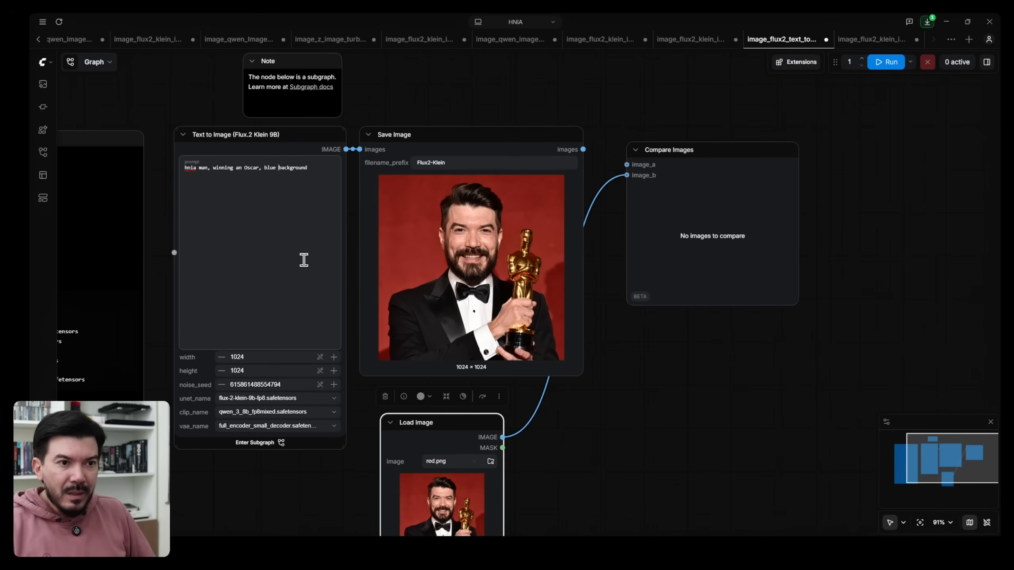
Connect the Save Image output to image_a of Compare Images and enlarge the Compare Images node.
{"action": "left_click_drag", "start_coordinate": [586, 150], "coordinate": [661, 100]}
{"action": "left_click_drag", "start_coordinate": [778, 251], "coordinate": [978, 483]}
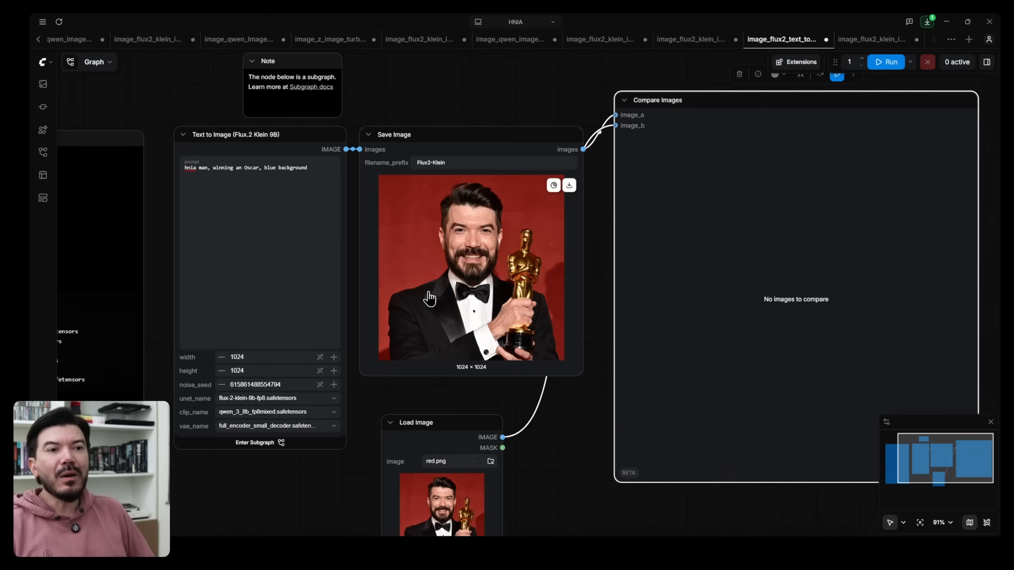
Run the workflow and compare the blue and red versions up close in the Compare Images node.
{"action": "left_click", "coordinate": [882, 64]}
{"action": "left_click_drag", "start_coordinate": [602, 283], "coordinate": [451, 298]}
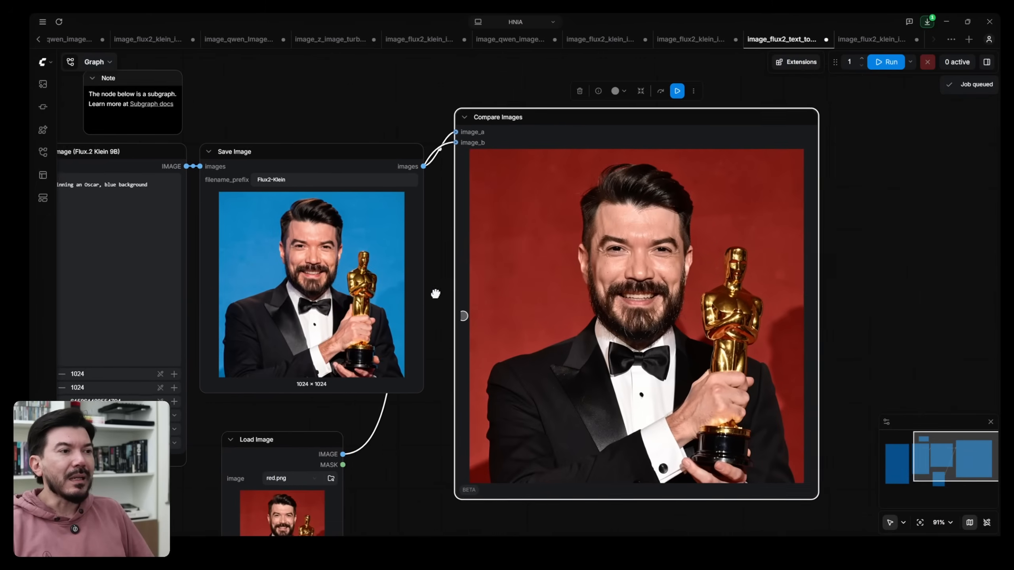
{"action": "scroll", "coordinate": [541, 313], "scroll_direction": "up", "scroll_amount": 8}
{"action": "scroll", "coordinate": [535, 316], "scroll_direction": "down", "scroll_amount": 3}
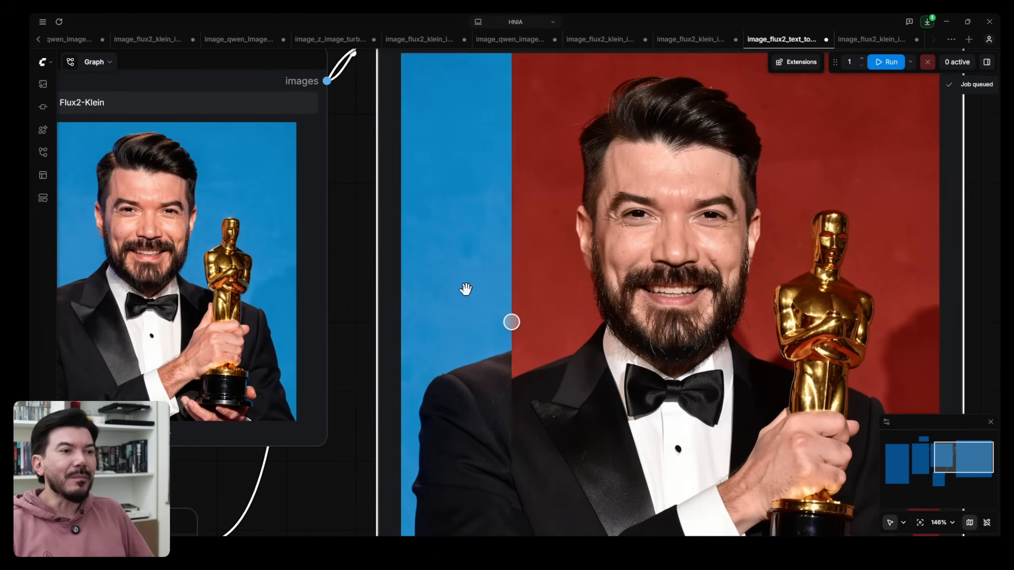
{"action": "left_click_drag", "start_coordinate": [357, 244], "coordinate": [165, 308]}
{"action": "scroll", "coordinate": [307, 285], "scroll_direction": "up", "scroll_amount": 3}
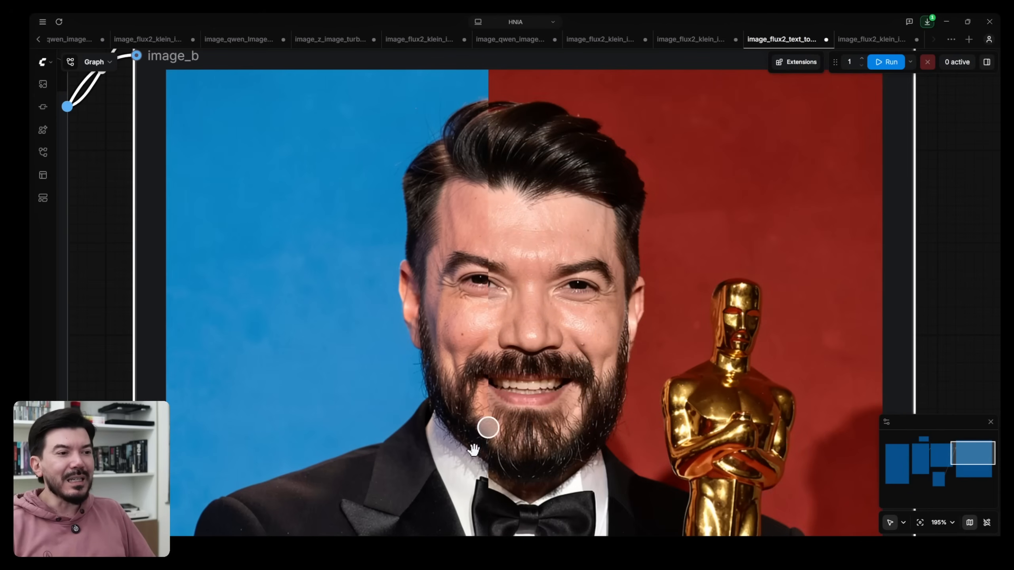
Move the Compare Images node slightly farther away from the Save Image node.
{"action": "scroll", "coordinate": [676, 380], "scroll_direction": "down", "scroll_amount": 10}
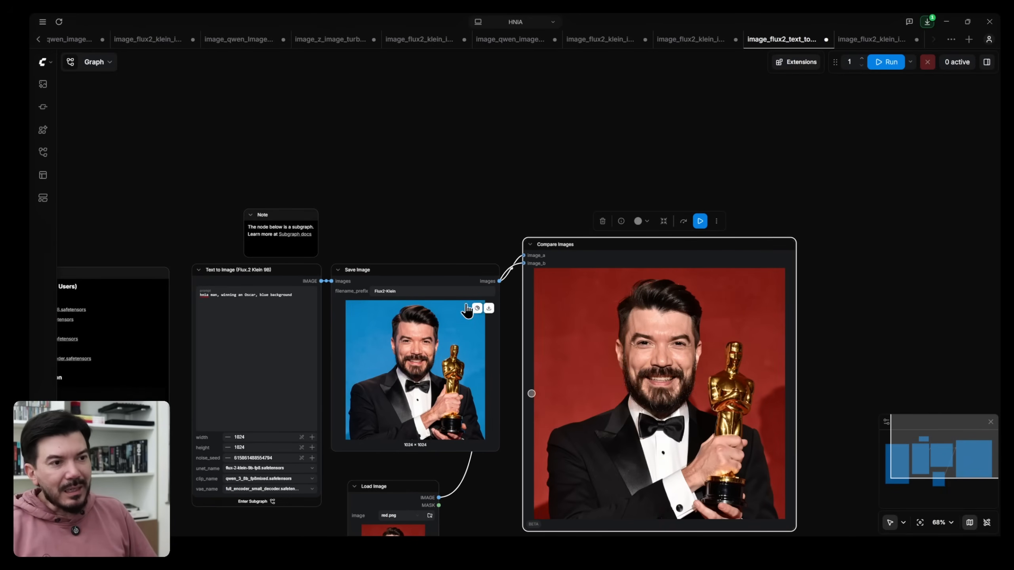
{"action": "scroll", "coordinate": [351, 142], "scroll_direction": "up", "scroll_amount": 5}
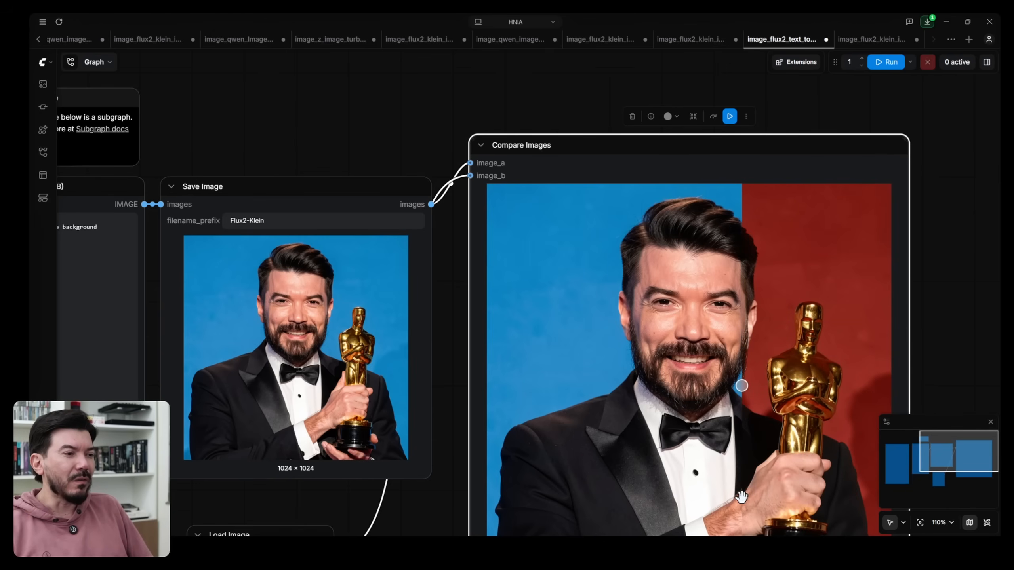
{"action": "left_click_drag", "start_coordinate": [741, 497], "coordinate": [785, 495]}
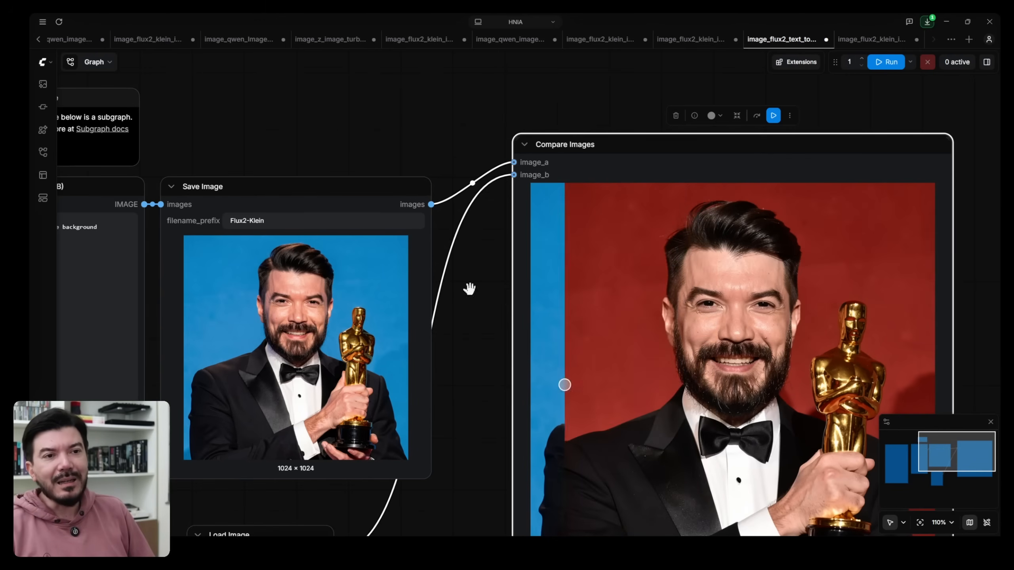
{"action": "left_click_drag", "start_coordinate": [251, 159], "coordinate": [591, 112]}
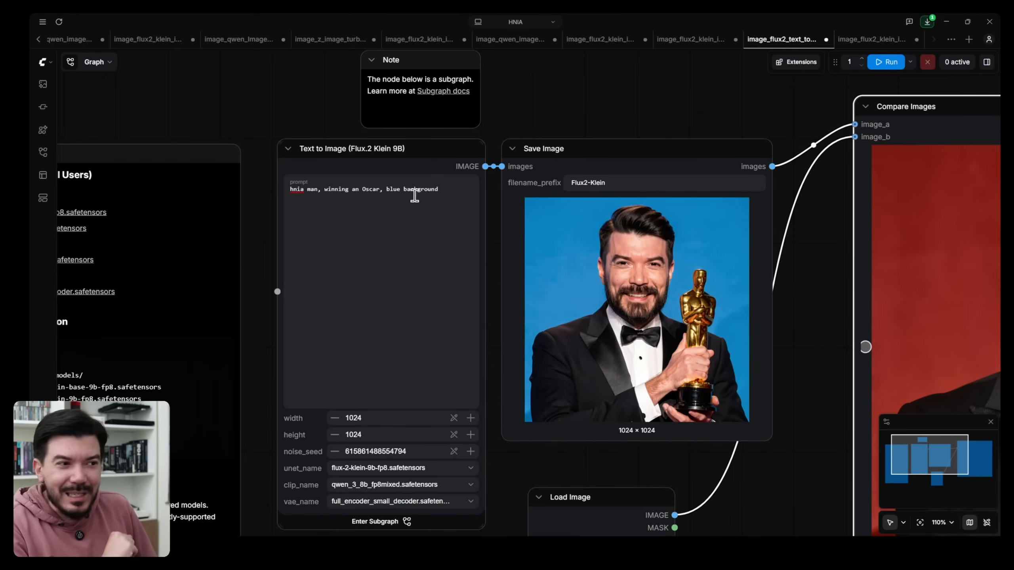
Save the generated blue-background image from the Save Image node to Downloads as blue.
{"action": "mouse_move", "coordinate": [671, 297]}
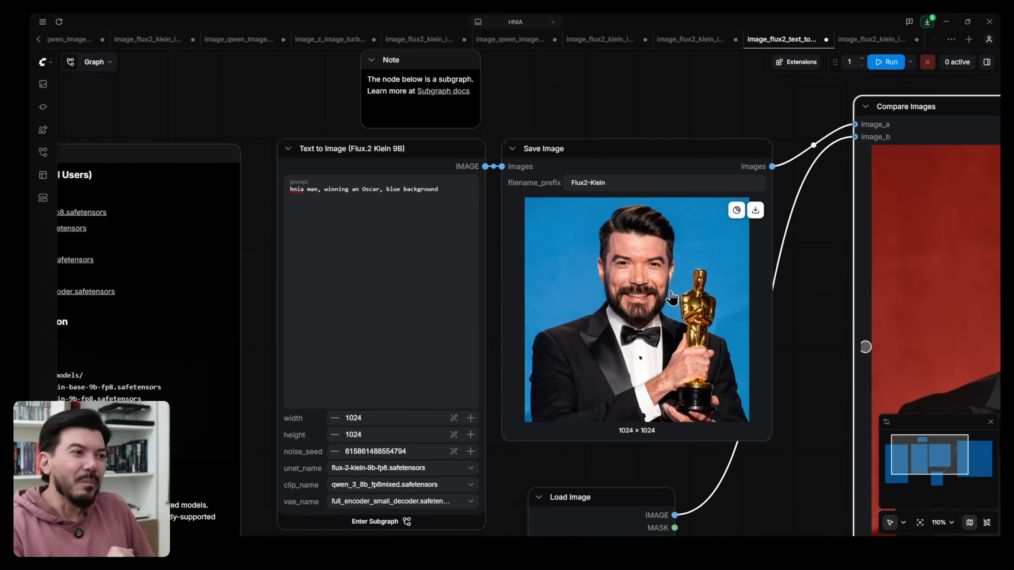
{"action": "left_click", "coordinate": [756, 211]}
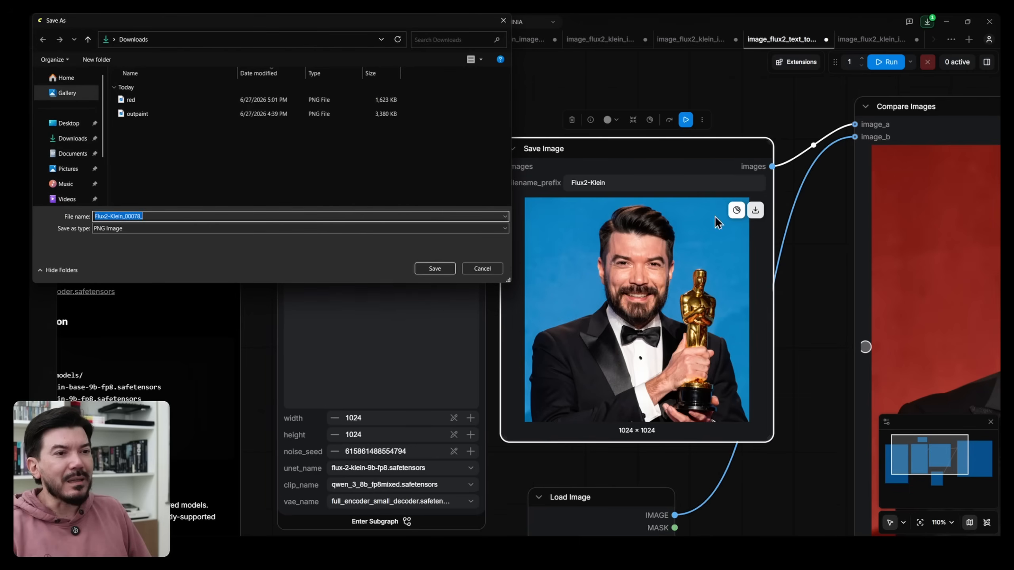
{"action": "type", "text": "blue"}
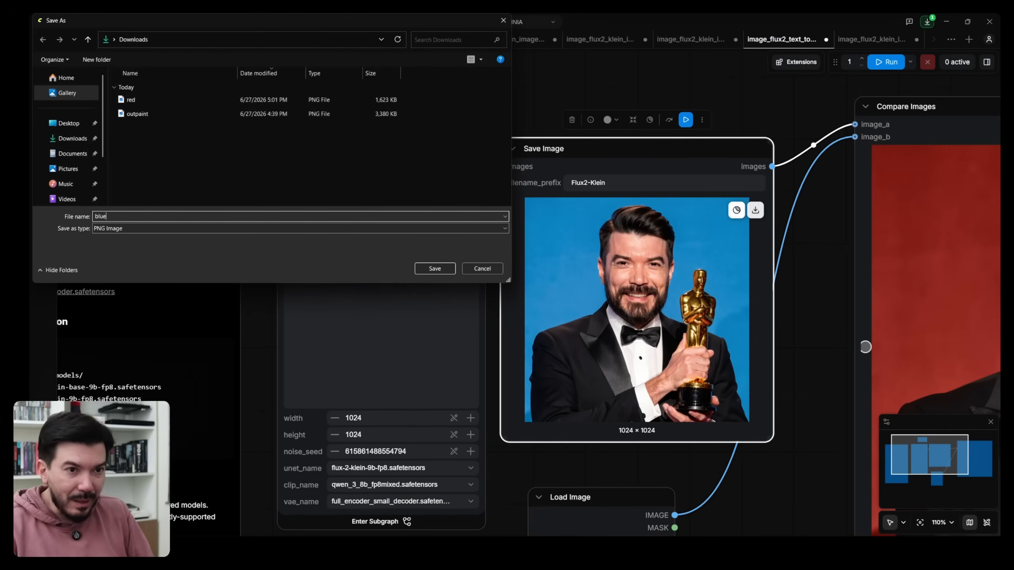
{"action": "left_click", "coordinate": [439, 269]}
Examine the whole text-to-image workflow and the blue-background prompt in the Text to Image node up close.
{"action": "left_click", "coordinate": [815, 270]}
{"action": "scroll", "coordinate": [815, 270], "scroll_direction": "down", "scroll_amount": 2}
{"action": "scroll", "coordinate": [815, 271], "scroll_direction": "down", "scroll_amount": 3}
{"action": "left_click_drag", "start_coordinate": [815, 288], "coordinate": [584, 240]}
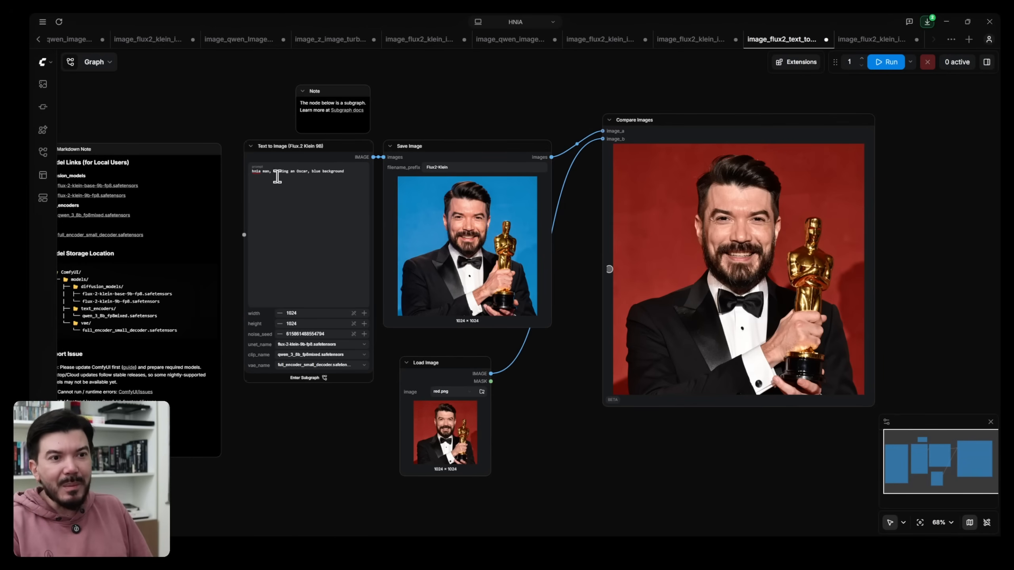
{"action": "scroll", "coordinate": [262, 150], "scroll_direction": "up", "scroll_amount": 15}
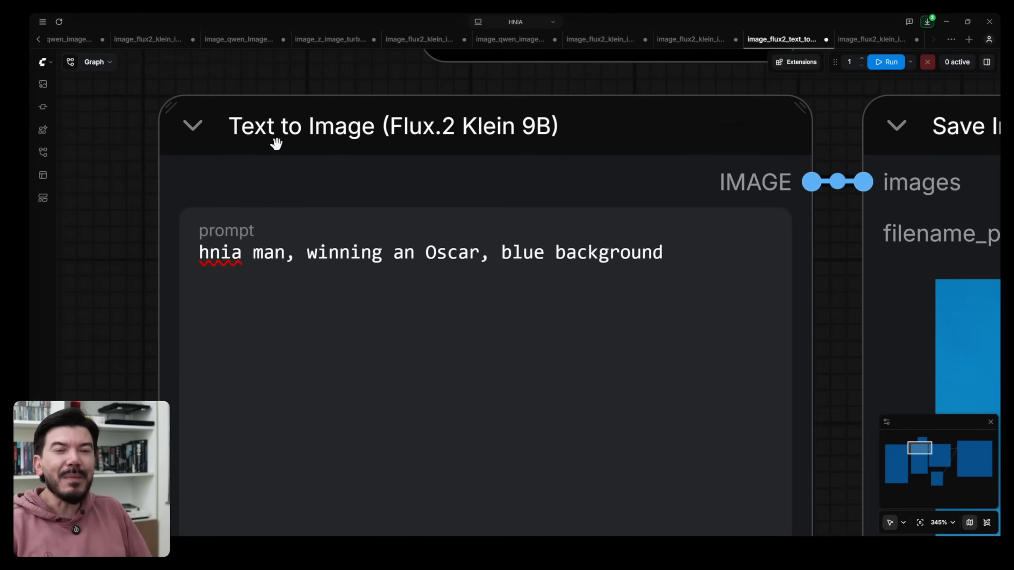
{"action": "scroll", "coordinate": [300, 130], "scroll_direction": "down", "scroll_amount": 15}
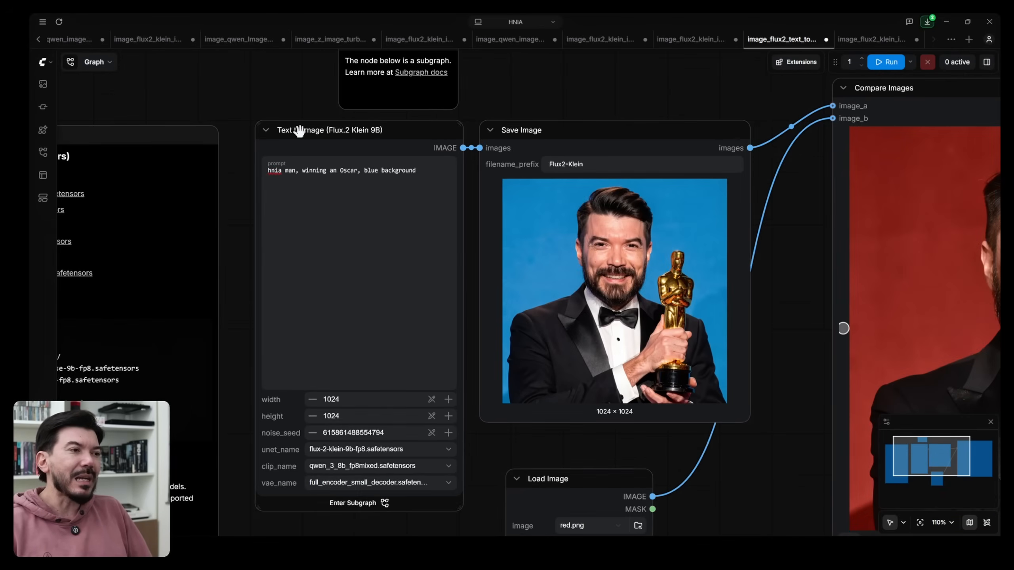
Close the existing Flux.2 Klein image edit workflow and open the "Flux.2 [Klein] 9B: Image Edit" template.
{"action": "left_click", "coordinate": [859, 42]}
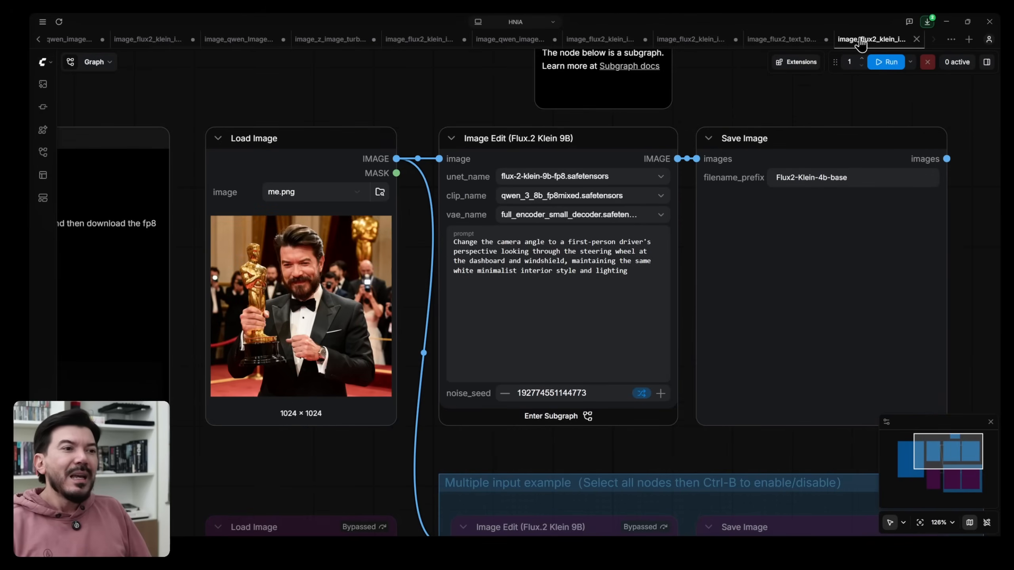
{"action": "left_click", "coordinate": [917, 41]}
{"action": "left_click", "coordinate": [574, 334]}
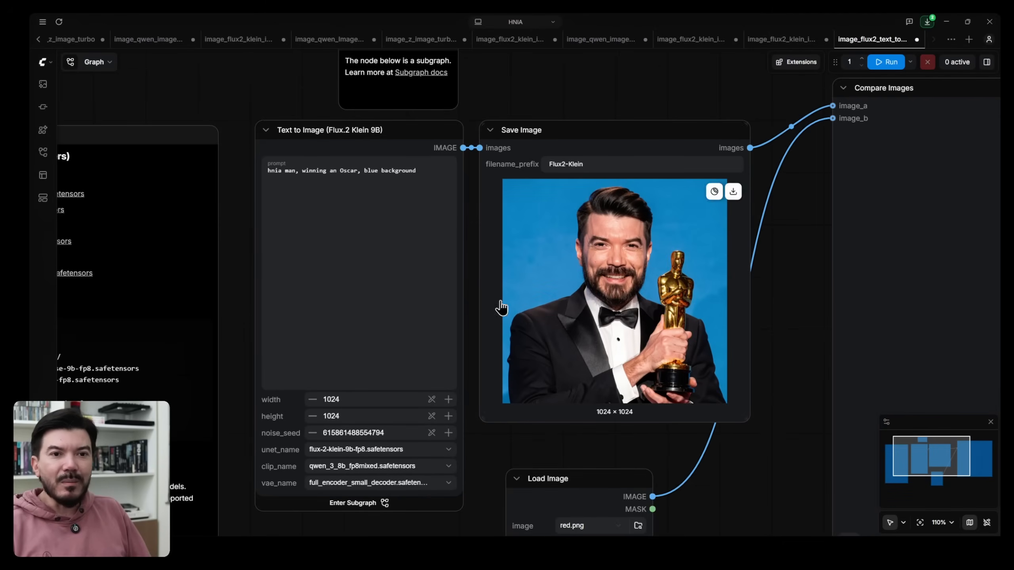
{"action": "left_click", "coordinate": [42, 198]}
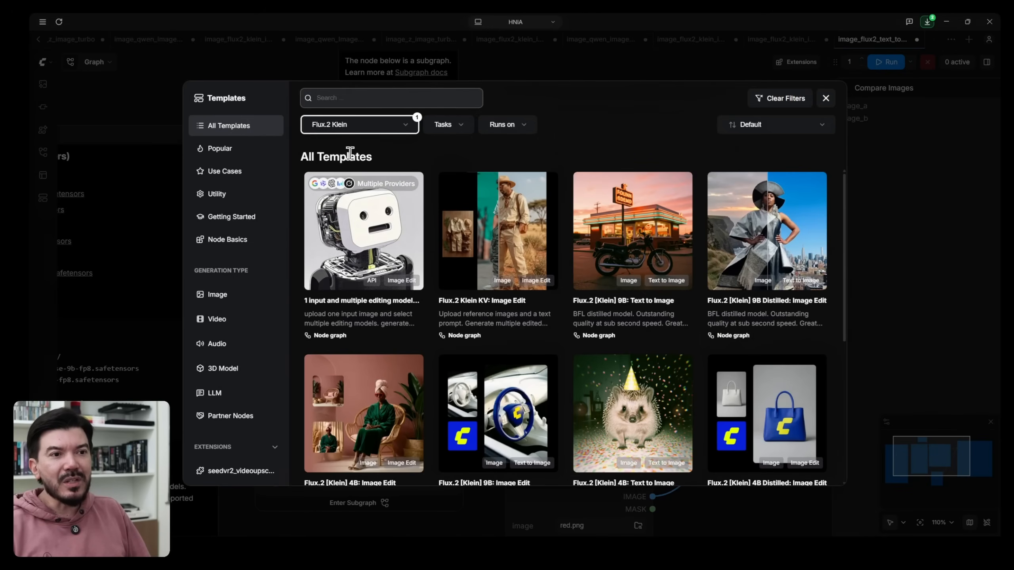
{"action": "scroll", "coordinate": [503, 280], "scroll_direction": "down", "scroll_amount": 5}
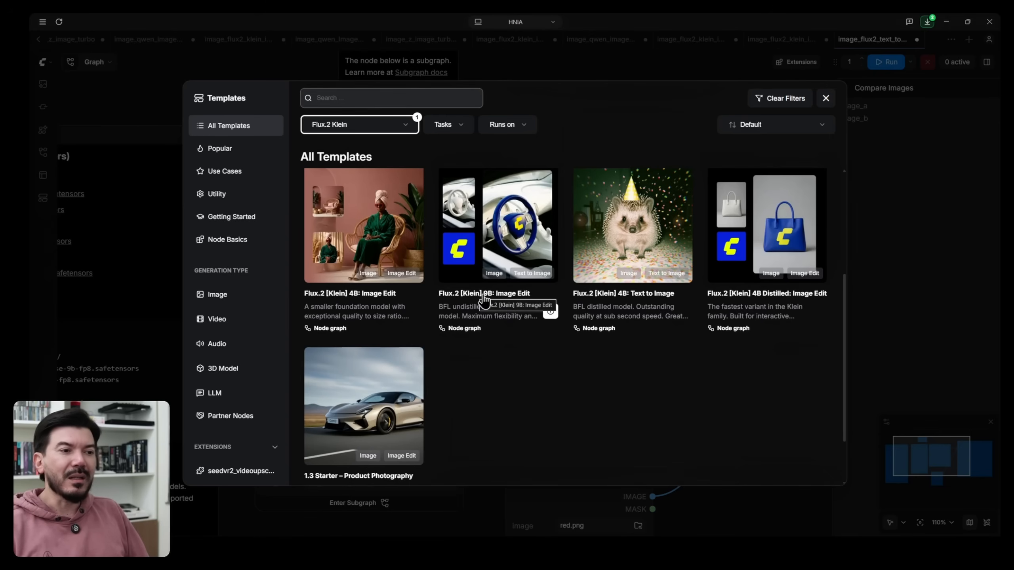
{"action": "left_click", "coordinate": [505, 236]}
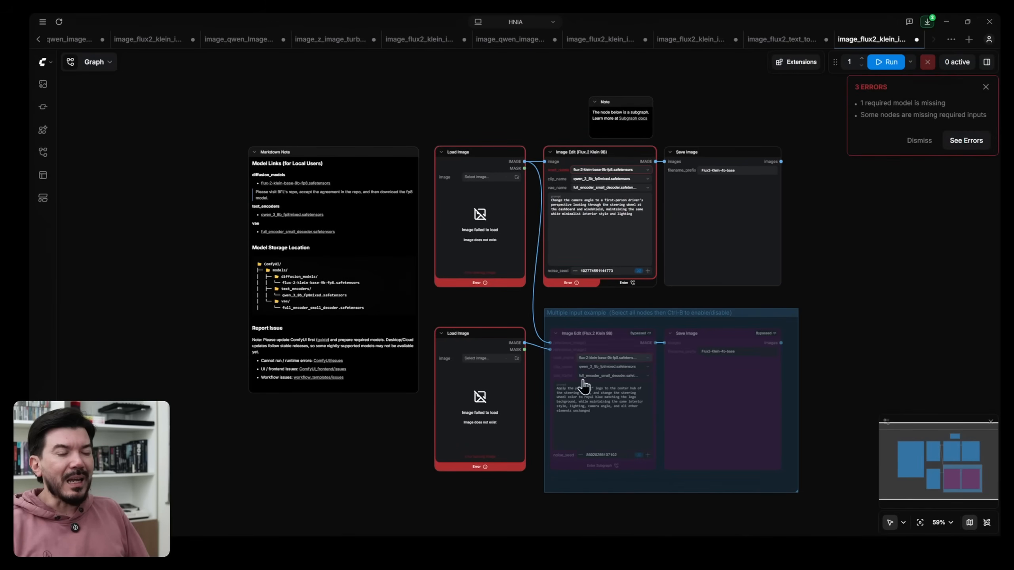
Bypass the second Load Image node and set the active Image Edit node's unet_name to flux-2-klein-9b-fp8.safetensors.
{"action": "left_click", "coordinate": [500, 335]}
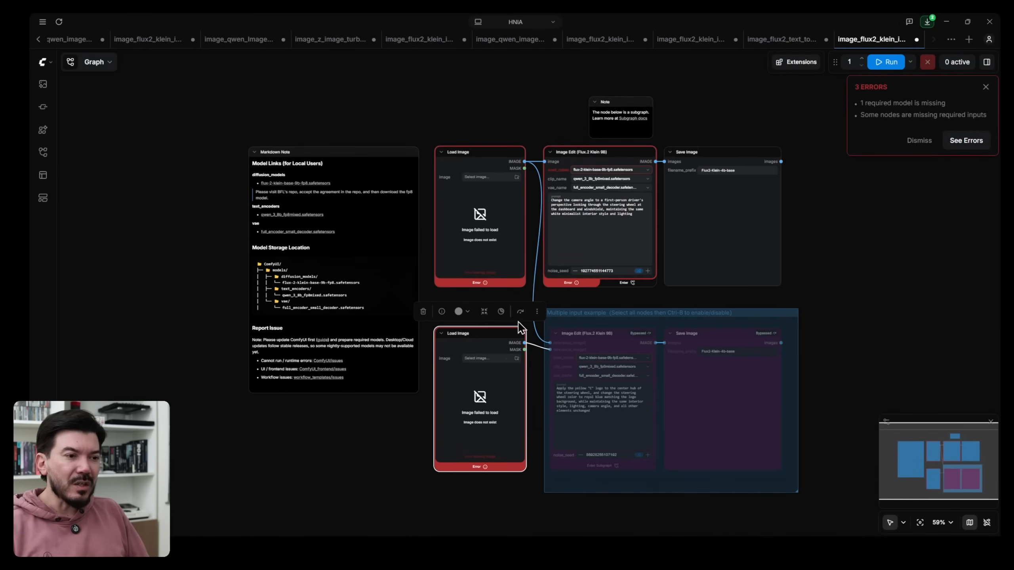
{"action": "scroll", "coordinate": [520, 208], "scroll_direction": "up", "scroll_amount": 8}
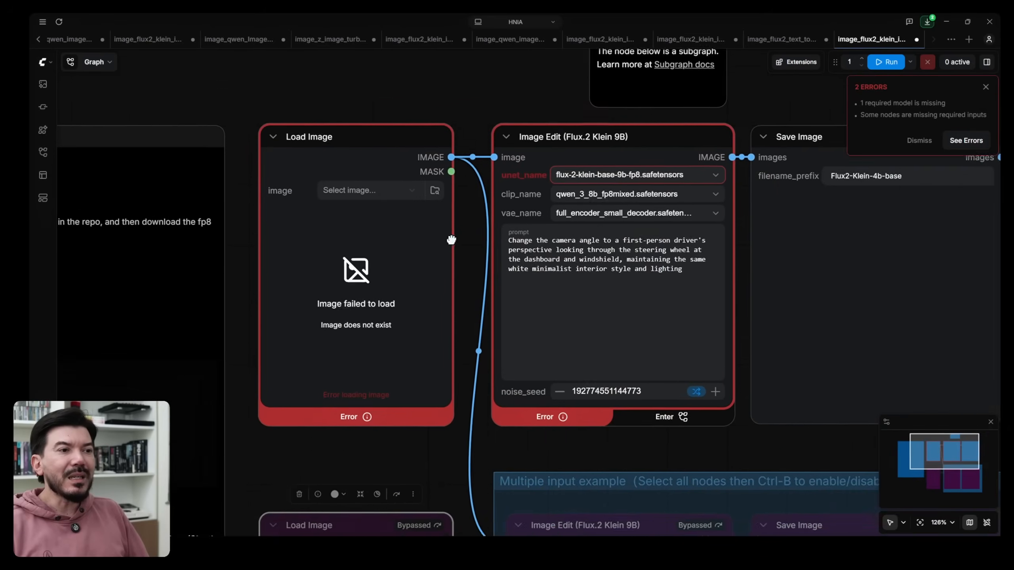
{"action": "left_click_drag", "start_coordinate": [471, 233], "coordinate": [343, 265]}
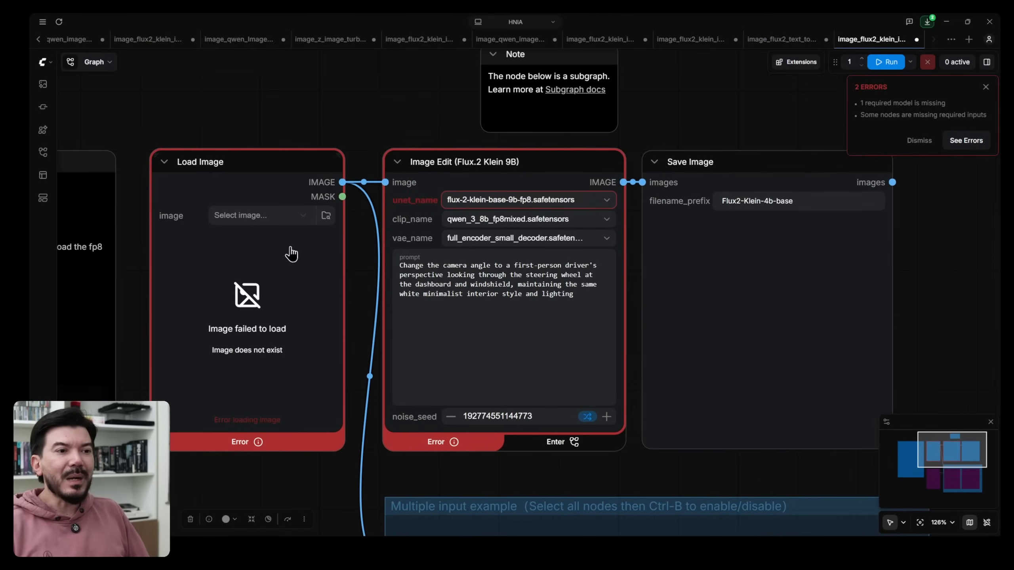
{"action": "left_click", "coordinate": [554, 201]}
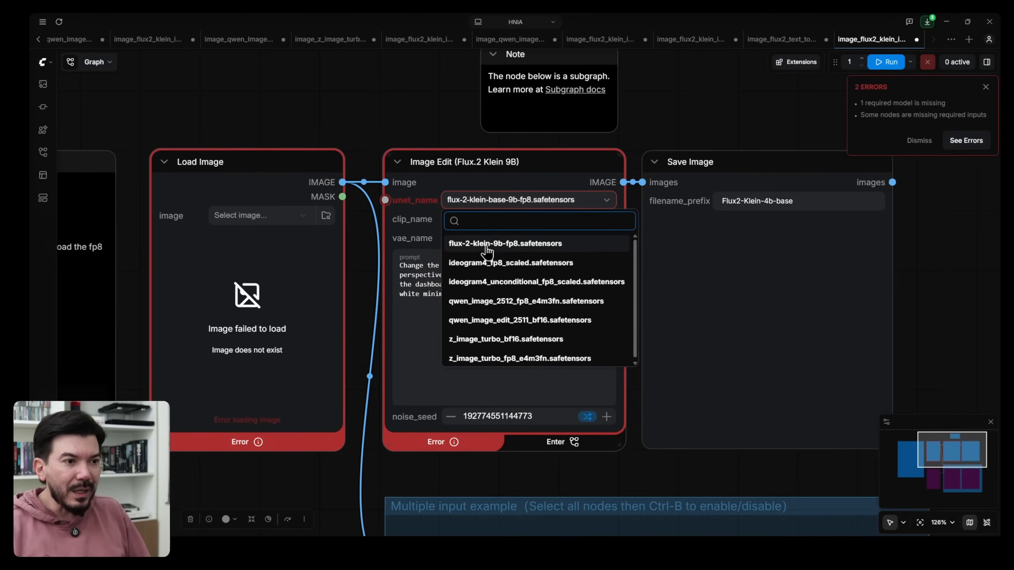
{"action": "left_click", "coordinate": [516, 247]}
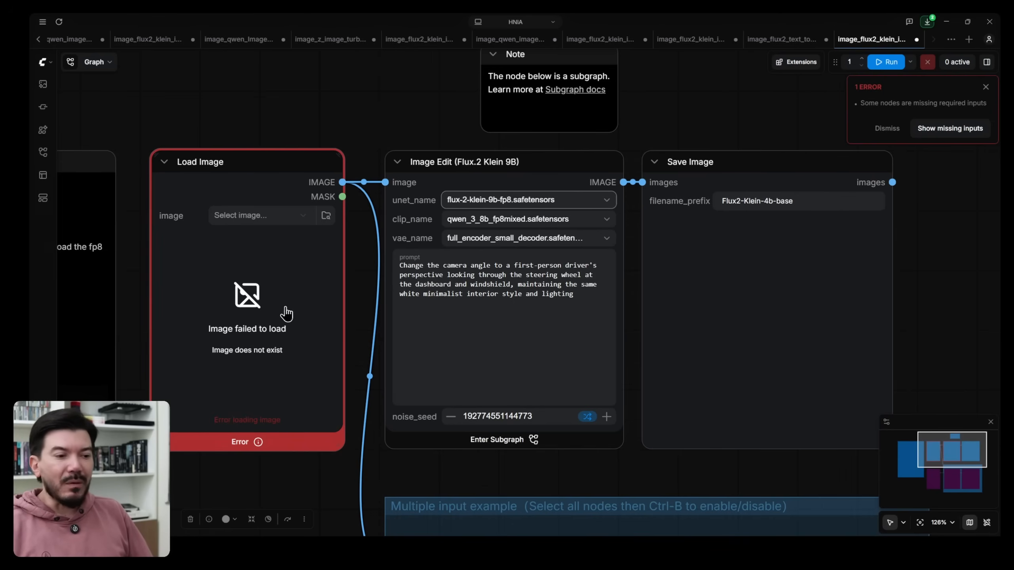
Check blue.png in the Downloads folder and load it into the active Load Image node.
{"action": "left_click", "coordinate": [479, 548]}
{"action": "double_click", "coordinate": [430, 190]}
{"action": "left_click_drag", "start_coordinate": [424, 145], "coordinate": [468, 124]}
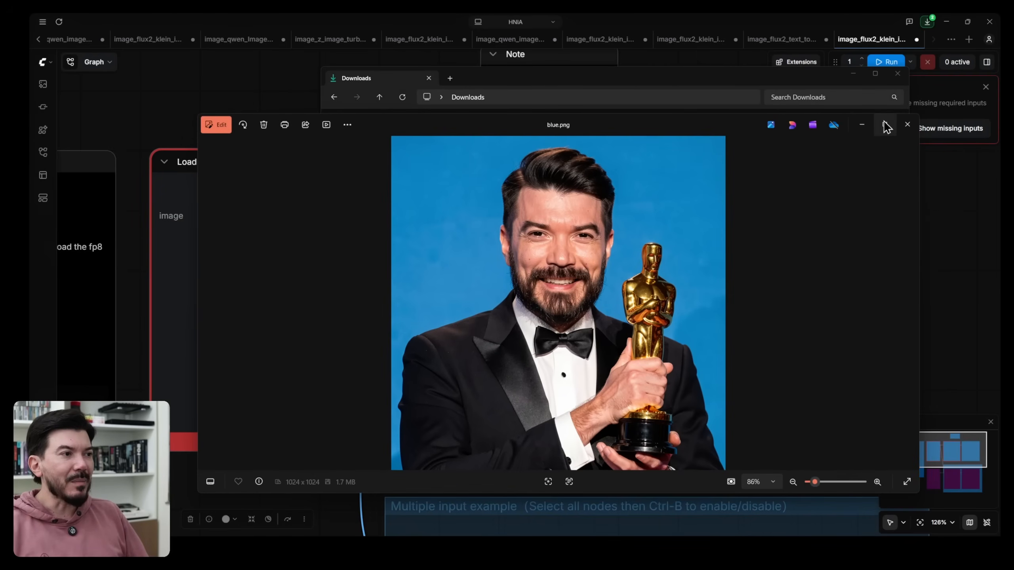
{"action": "left_click", "coordinate": [907, 125]}
{"action": "left_click_drag", "start_coordinate": [422, 187], "coordinate": [303, 248]}
Change the active Image Edit node's prompt to "Change the background color to red".
{"action": "scroll", "coordinate": [522, 311], "scroll_direction": "up", "scroll_amount": 2}
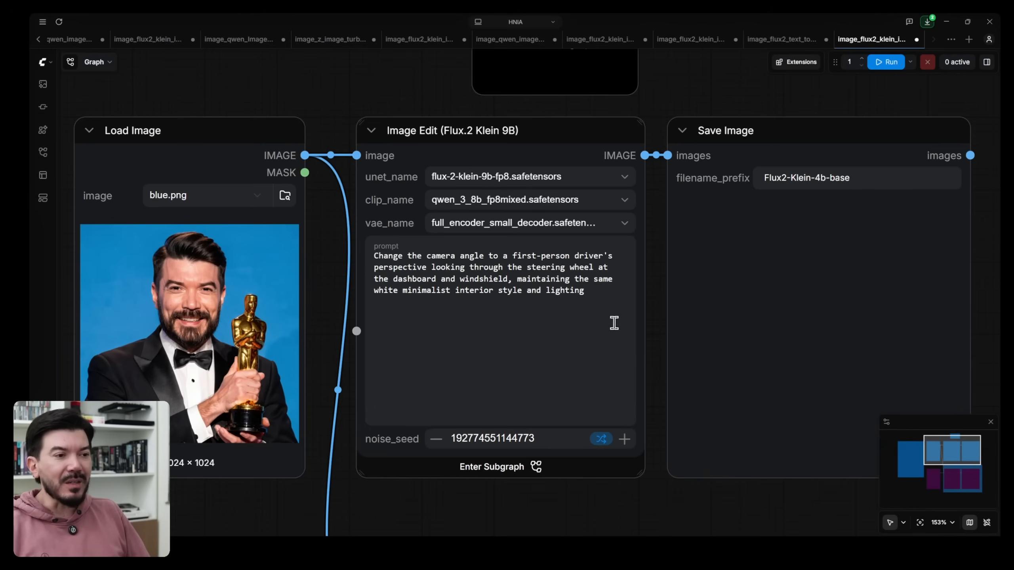
{"action": "left_click_drag", "start_coordinate": [603, 298], "coordinate": [467, 269]}
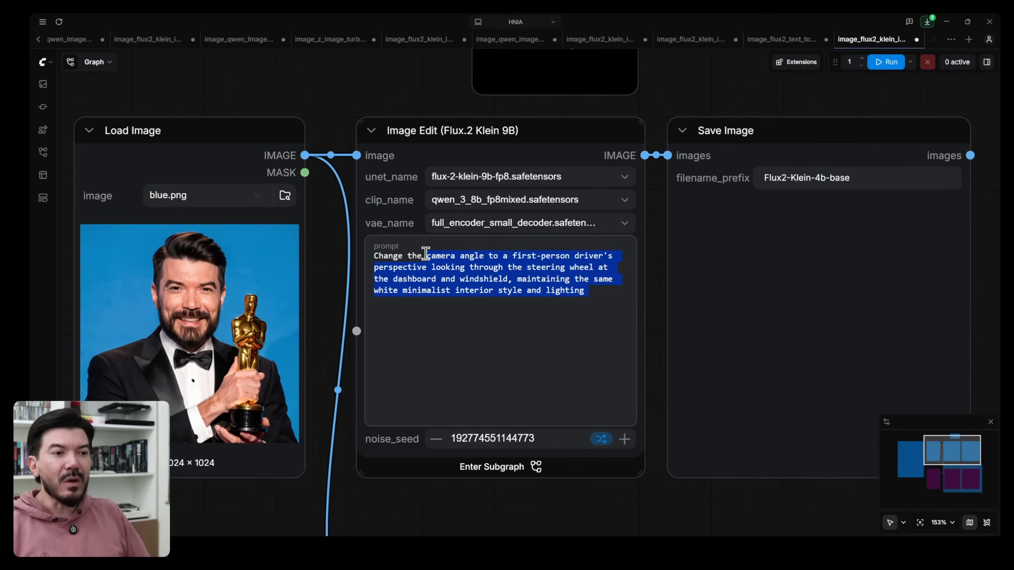
{"action": "type", "text": "background color to red"}
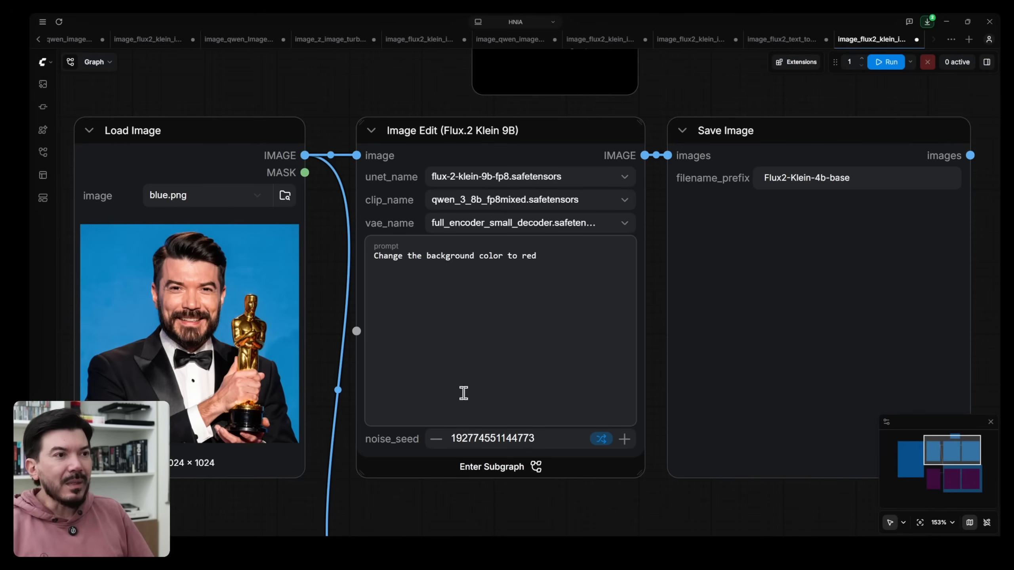
Replace the active Save Image node in the image edit workflow with a copy of the text-to-image workflow's Compare Images node.
{"action": "left_click", "coordinate": [756, 40]}
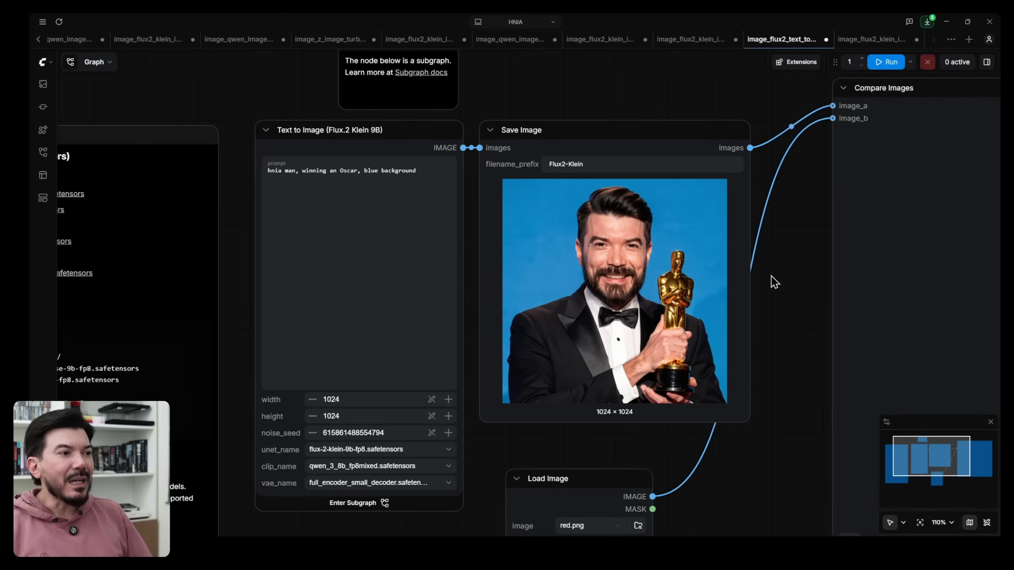
{"action": "left_click_drag", "start_coordinate": [773, 280], "coordinate": [395, 334]}
{"action": "left_click", "coordinate": [537, 141]}
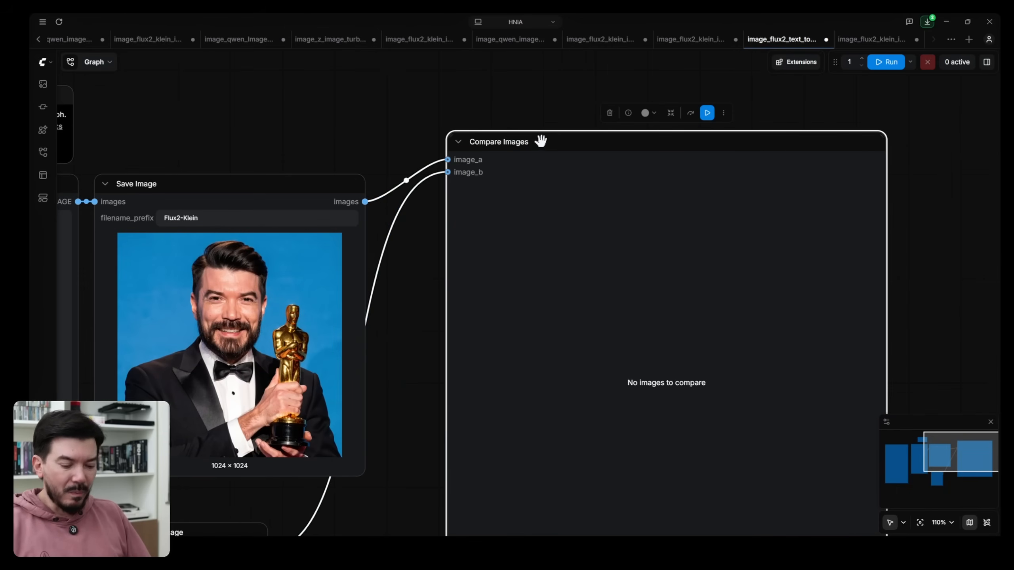
{"action": "left_click", "coordinate": [871, 40]}
{"action": "left_click", "coordinate": [760, 138]}
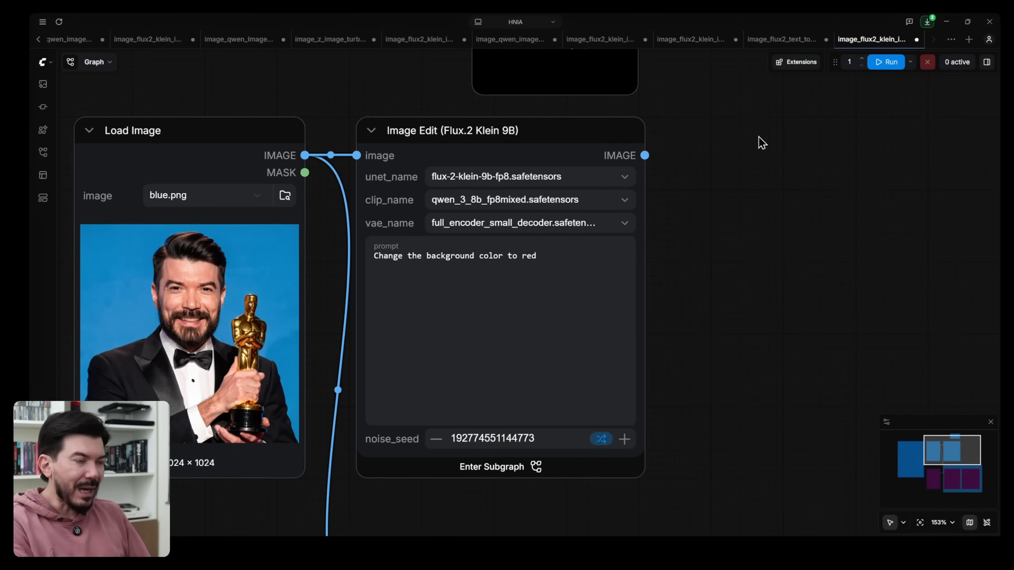
{"action": "key", "text": "ctrl+v"}
{"action": "left_click_drag", "start_coordinate": [831, 140], "coordinate": [755, 129]}
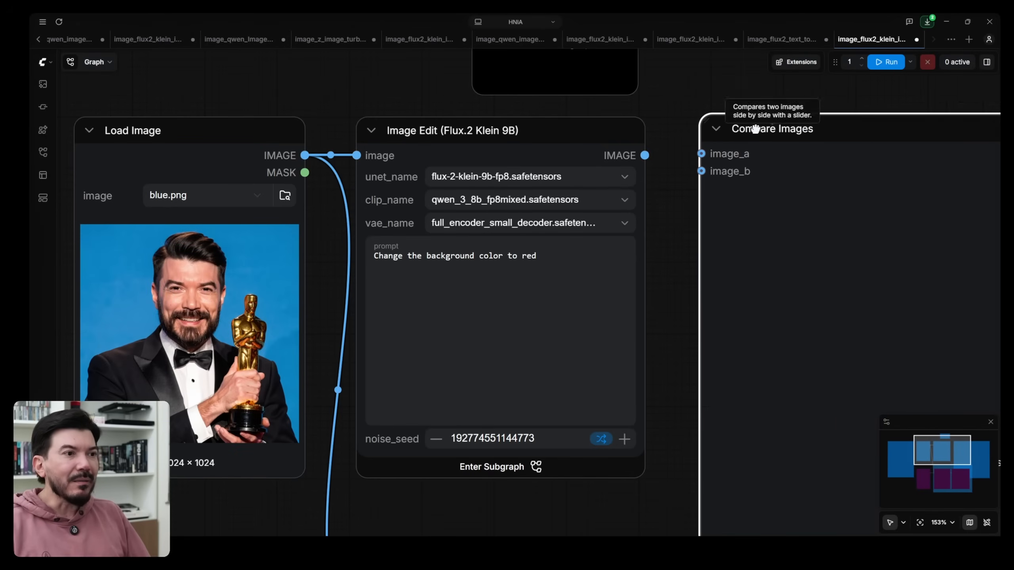
Connect Load Image to image_a and the Image Edit output to image_b of Compare Images, moving the Image Edit node down.
{"action": "left_click_drag", "start_coordinate": [305, 155], "coordinate": [702, 155]}
{"action": "left_click_drag", "start_coordinate": [557, 124], "coordinate": [557, 218]}
{"action": "left_click_drag", "start_coordinate": [646, 242], "coordinate": [701, 171]}
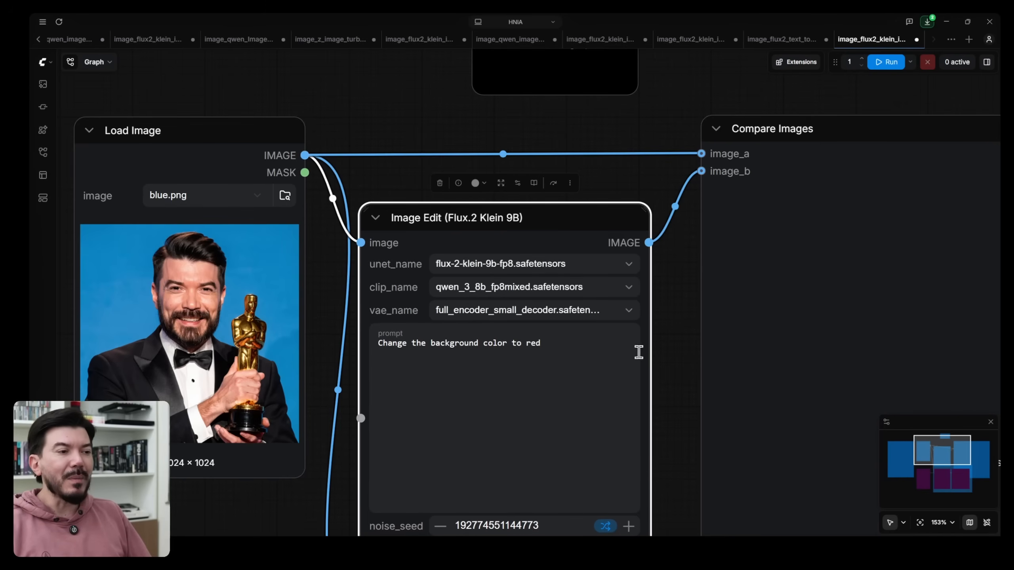
Run the image edit workflow on blue.png with the red-background prompt.
{"action": "scroll", "coordinate": [663, 351], "scroll_direction": "down", "scroll_amount": 10}
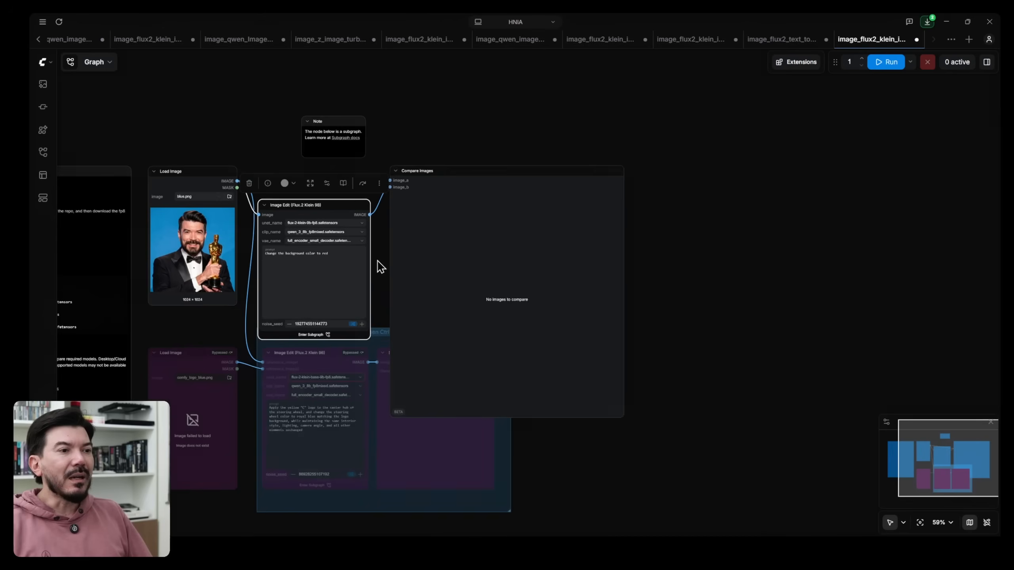
{"action": "scroll", "coordinate": [381, 267], "scroll_direction": "down", "scroll_amount": 1}
{"action": "left_click", "coordinate": [883, 62]}
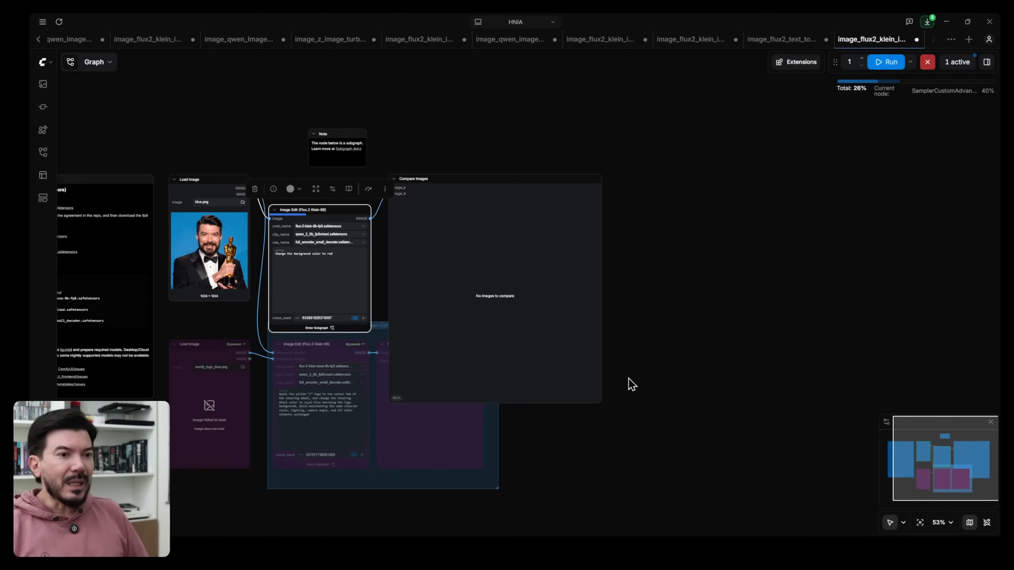
Open the active Image Edit (Flux.2 Klein 9B) node's subgraph and cancel the running job.
{"action": "scroll", "coordinate": [301, 297], "scroll_direction": "up", "scroll_amount": 5}
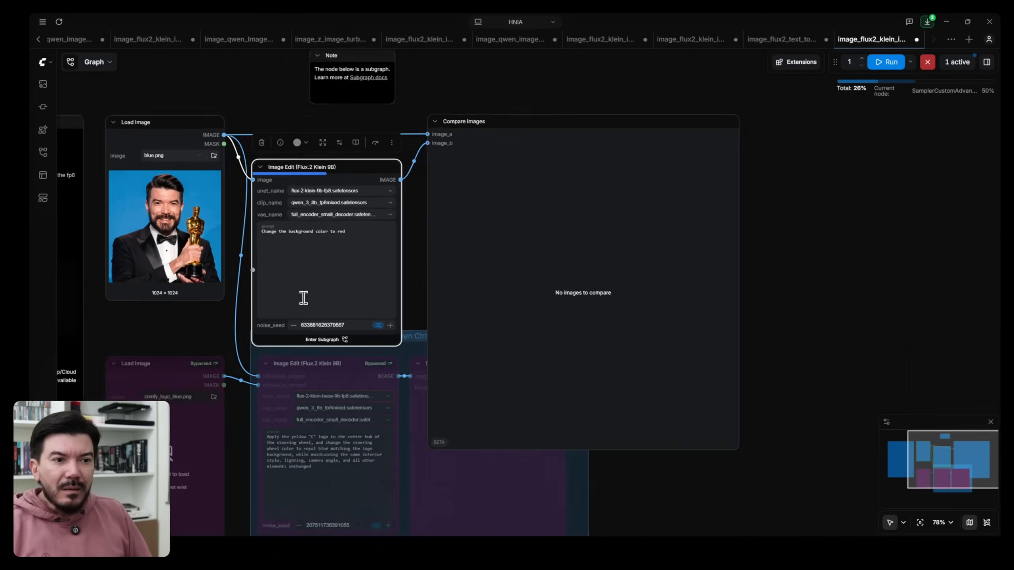
{"action": "left_click", "coordinate": [338, 346]}
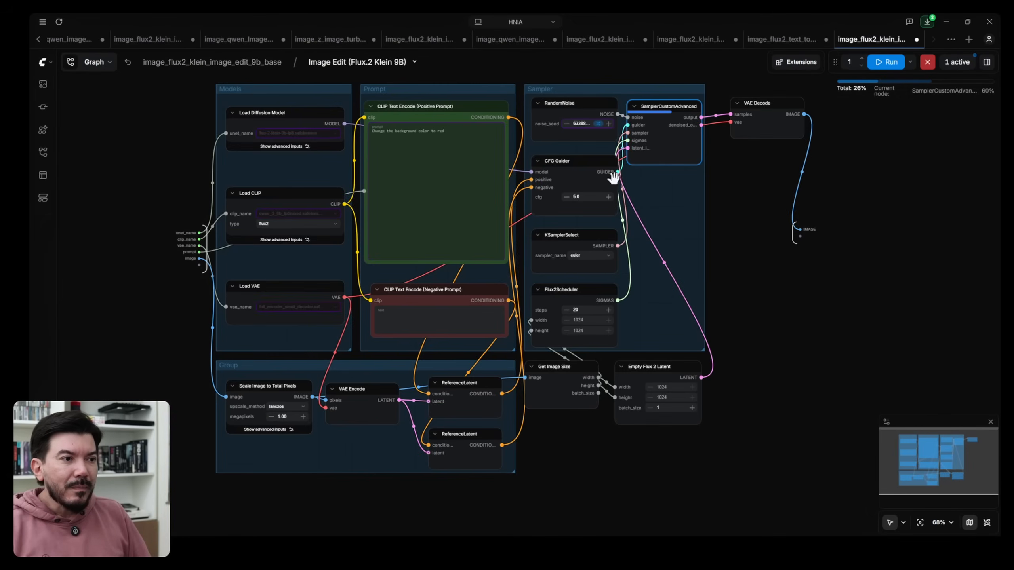
{"action": "scroll", "coordinate": [604, 206], "scroll_direction": "up", "scroll_amount": 2}
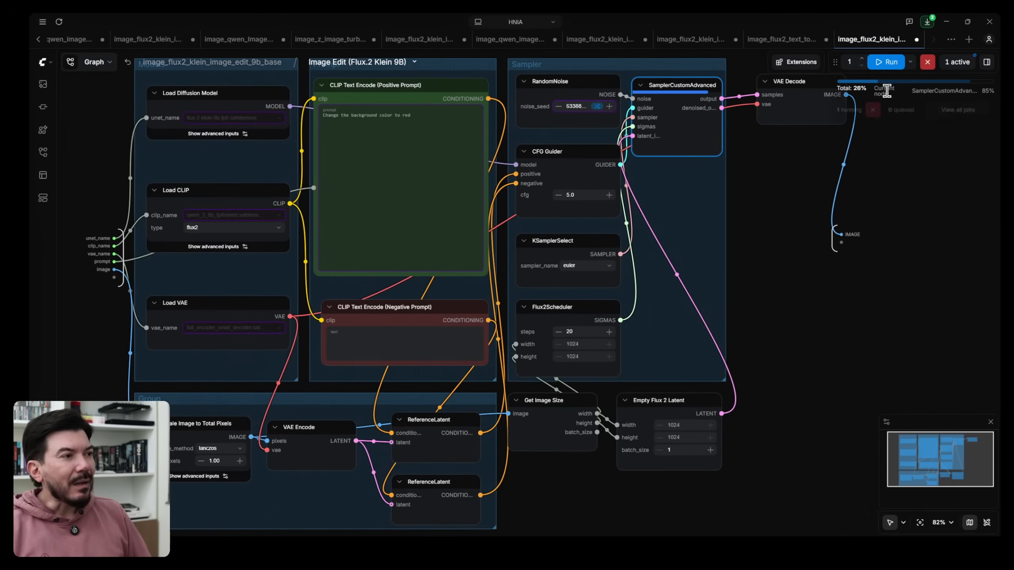
{"action": "left_click", "coordinate": [927, 62]}
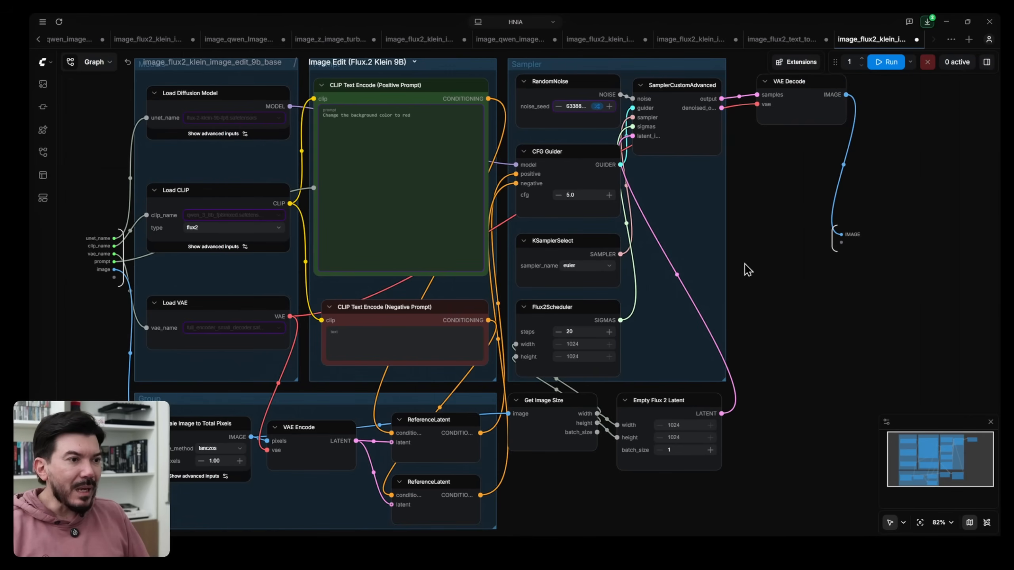
Set the CFG Guider's cfg to 1.0 and the Flux2Scheduler's steps to 8, and return to the main workflow.
{"action": "left_click", "coordinate": [577, 191]}
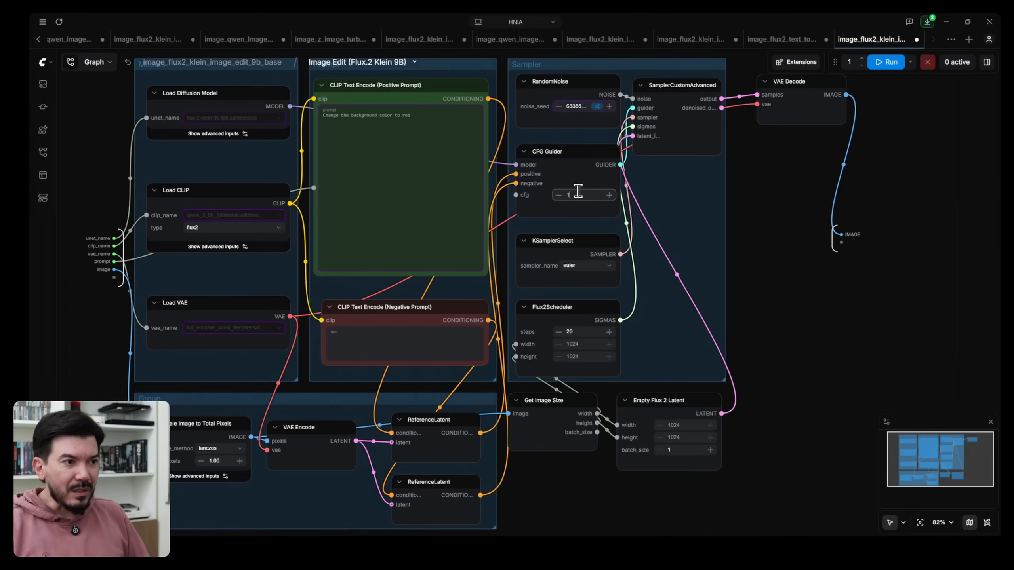
{"action": "left_click", "coordinate": [578, 332]}
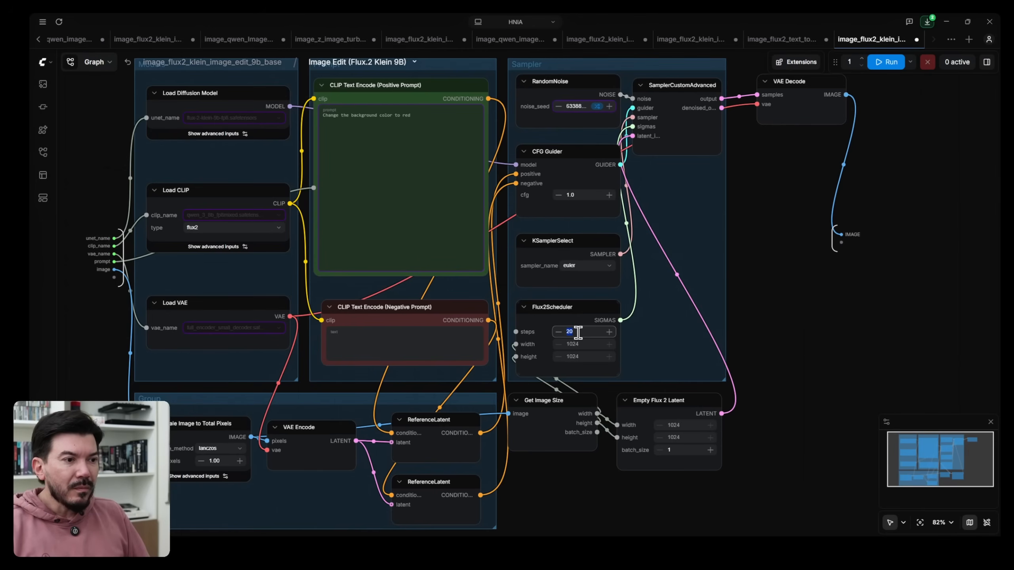
{"action": "left_click", "coordinate": [790, 206]}
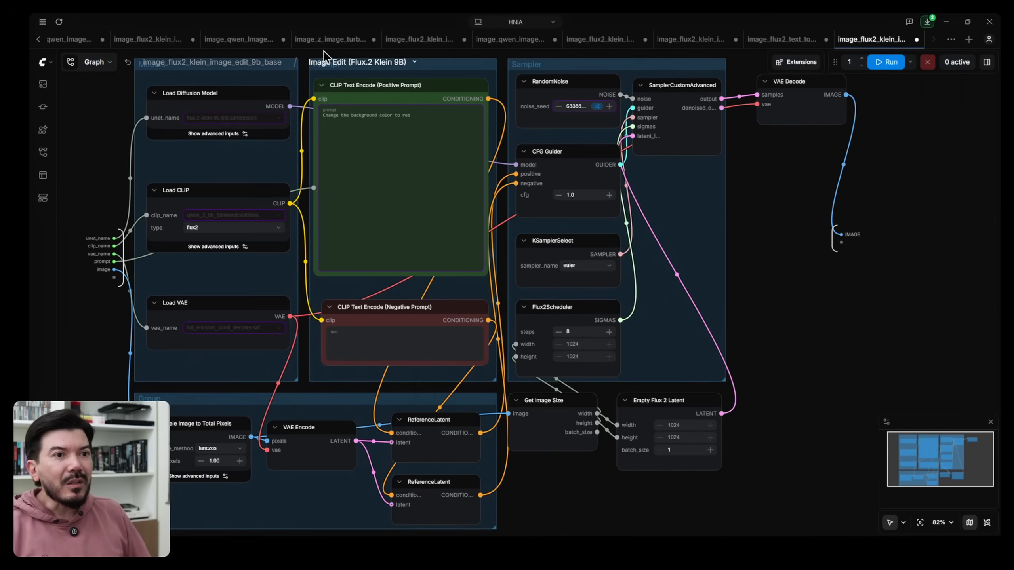
{"action": "left_click", "coordinate": [250, 65]}
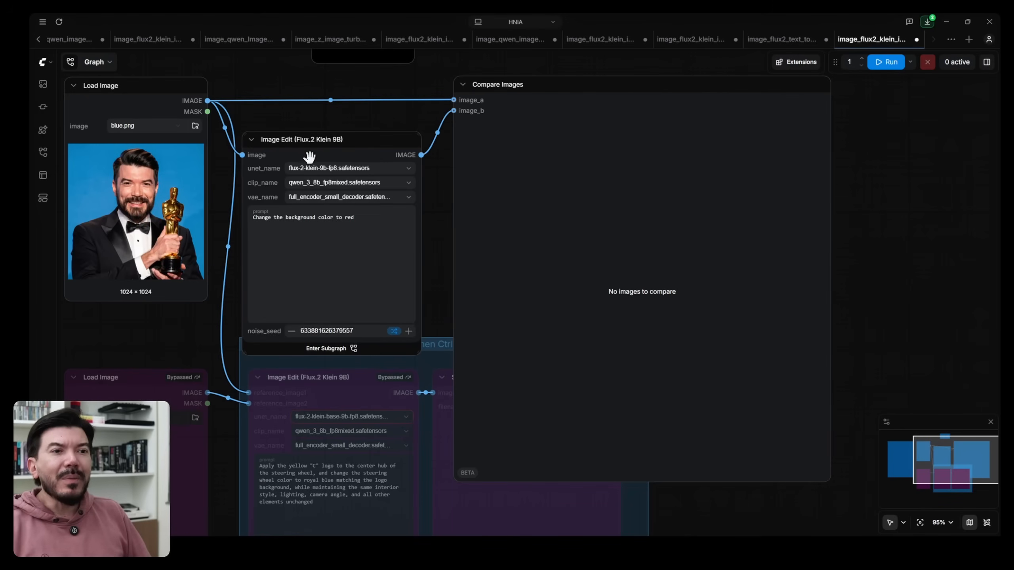
Load the Flux.2 [Klein] 9B Distilled: Image Edit template and bypass the second Load Image node beside the multiple input example.
{"action": "left_click", "coordinate": [44, 197]}
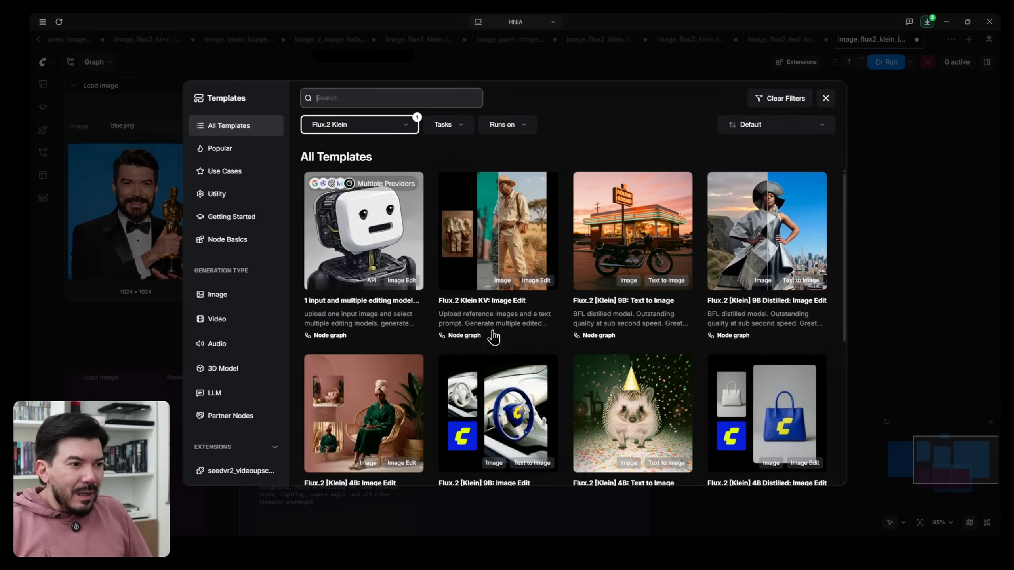
{"action": "left_click", "coordinate": [769, 241]}
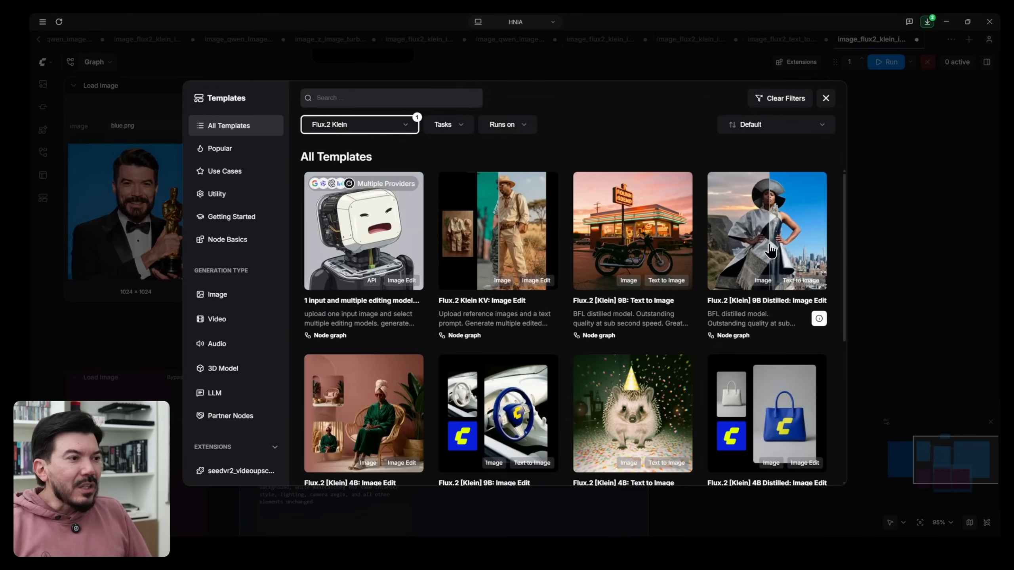
{"action": "left_click", "coordinate": [454, 343]}
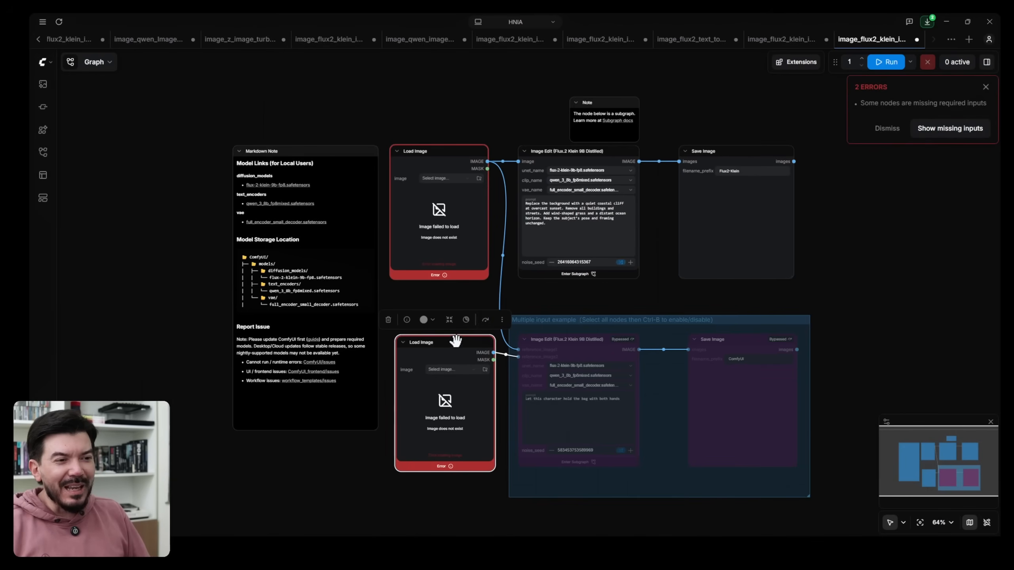
{"action": "left_click", "coordinate": [485, 320]}
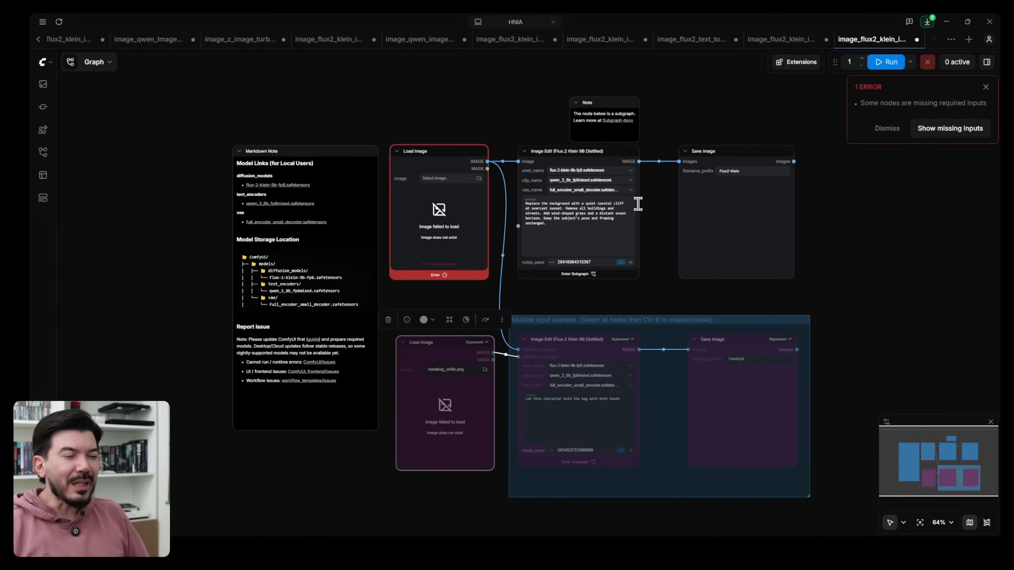
Inspect the sampler settings in the Image Edit (Flux.2 Klein 9B Distilled) subgraph, and set the node's noise_seed behaviour to Fixed Value.
{"action": "left_click", "coordinate": [578, 275]}
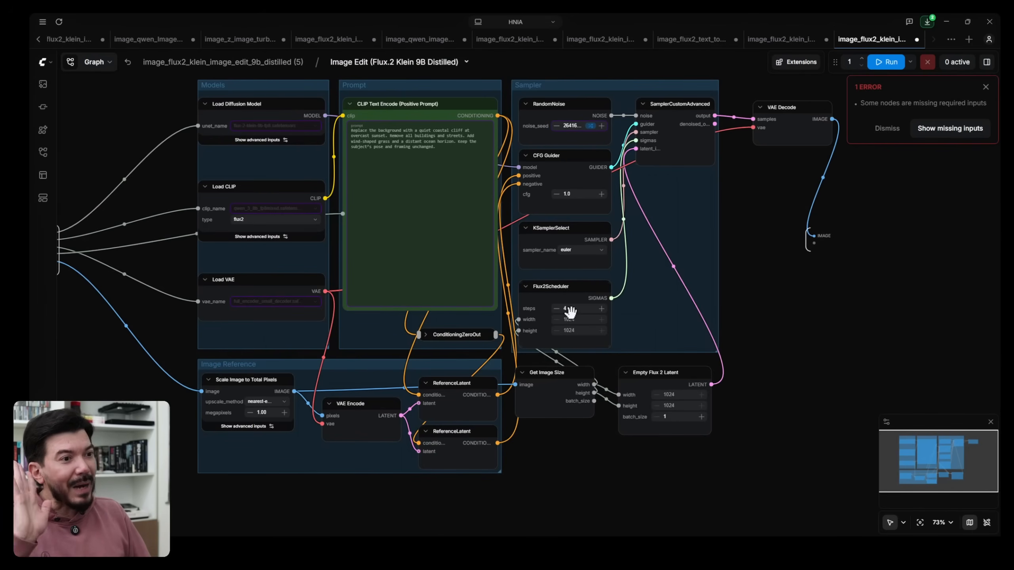
{"action": "left_click", "coordinate": [260, 63]}
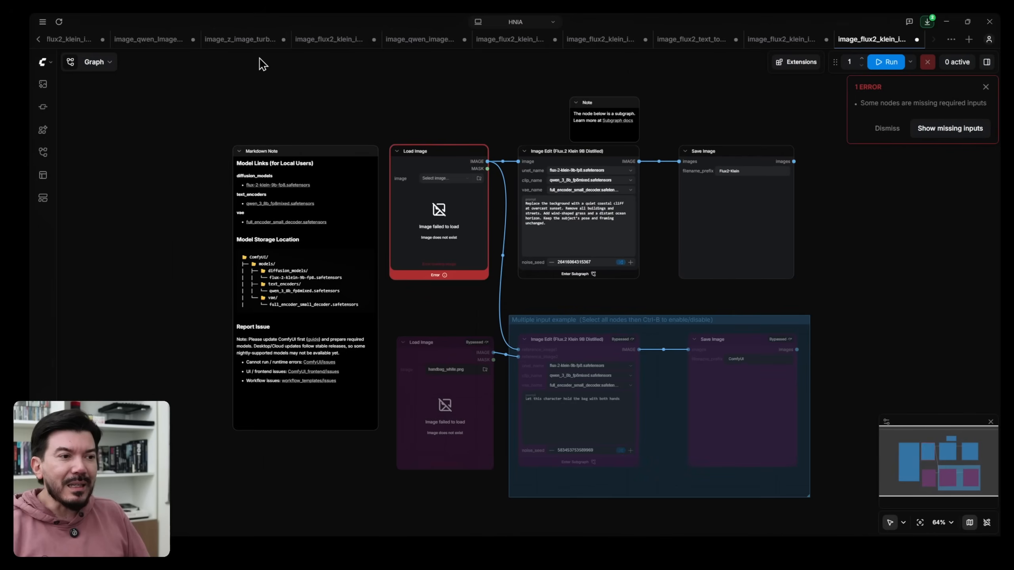
{"action": "scroll", "coordinate": [649, 302], "scroll_direction": "up", "scroll_amount": 5}
{"action": "left_click", "coordinate": [607, 247]}
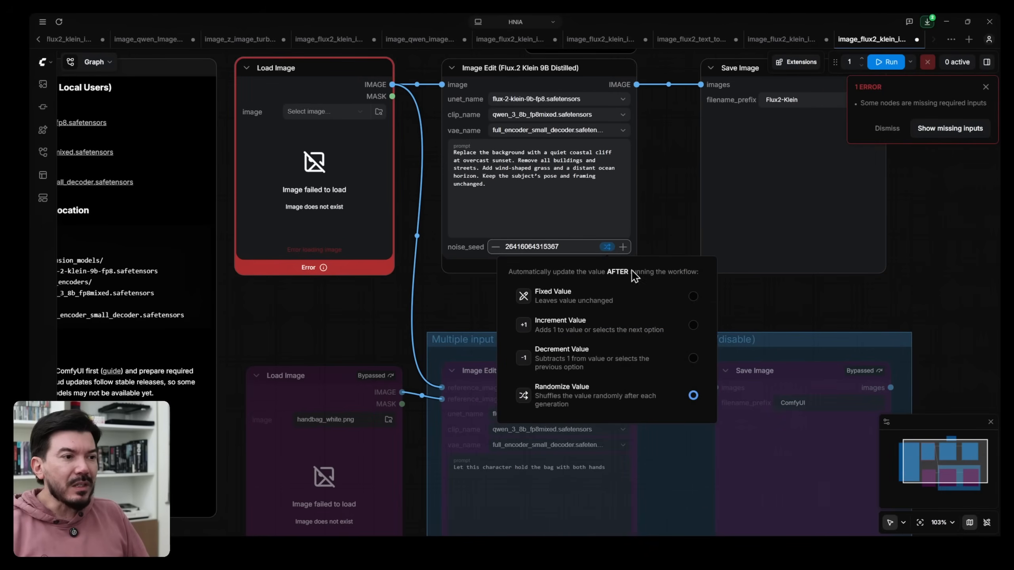
{"action": "left_click", "coordinate": [702, 297]}
{"action": "left_click", "coordinate": [740, 297]}
Load blue.png from the Downloads folder into the active Load Image node.
{"action": "left_click_drag", "start_coordinate": [481, 303], "coordinate": [401, 419]}
{"action": "left_click", "coordinate": [530, 548]}
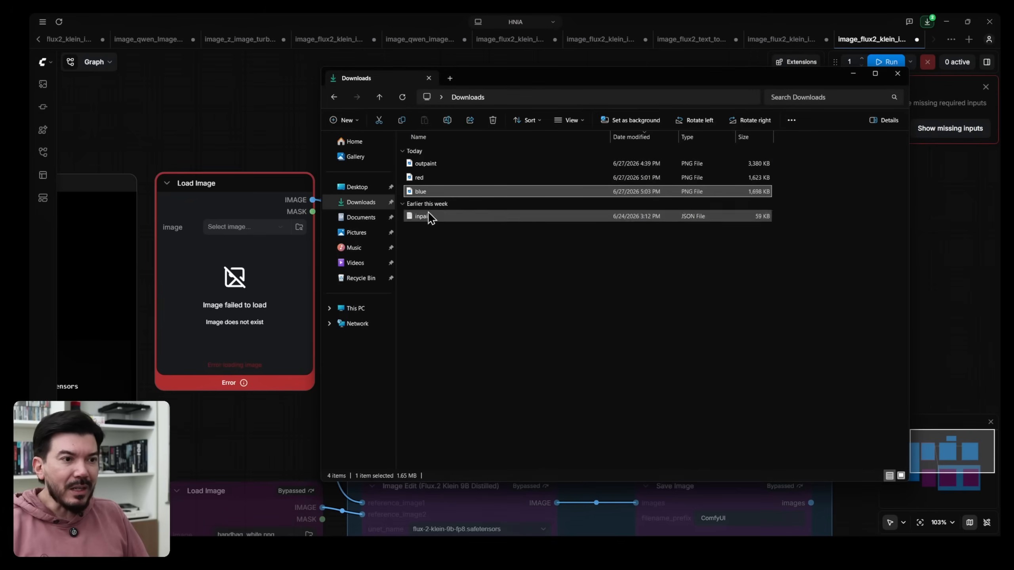
{"action": "left_click_drag", "start_coordinate": [418, 192], "coordinate": [279, 232]}
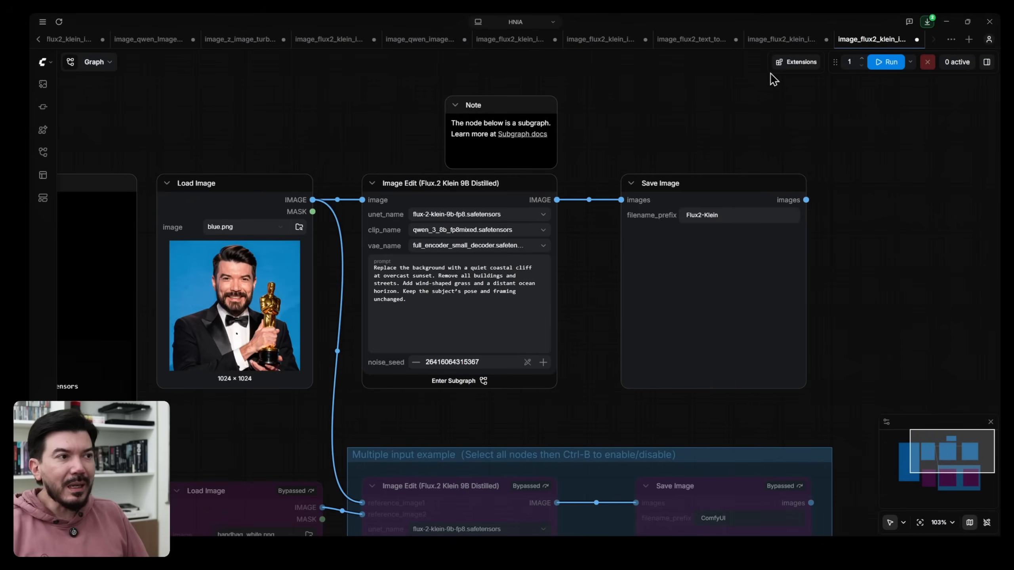
Copy the prompt "Change the background color to red" from the base workflow into the distilled Image Edit node, and close the base workflow without saving.
{"action": "left_click", "coordinate": [781, 39]}
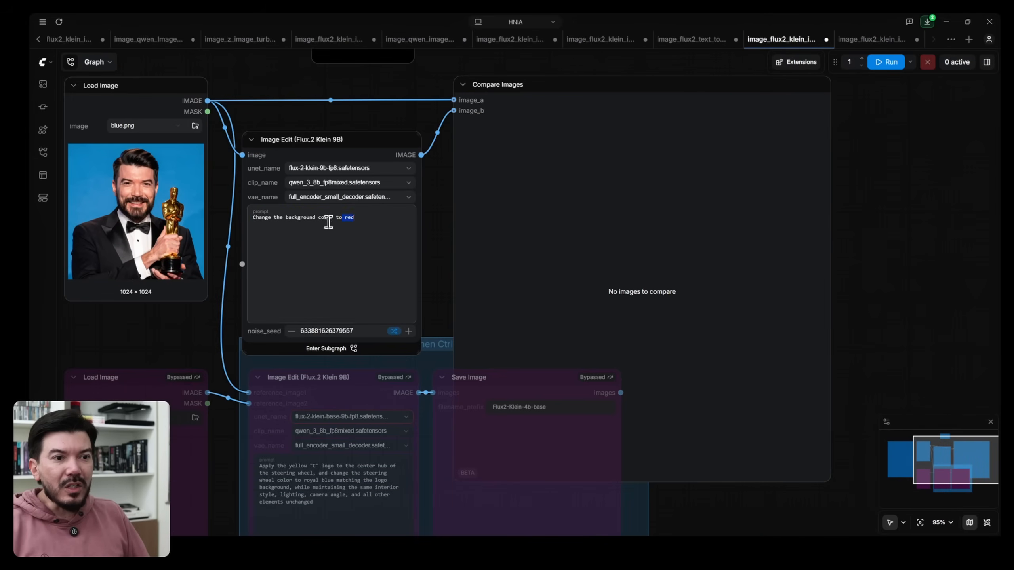
{"action": "left_click", "coordinate": [343, 235]}
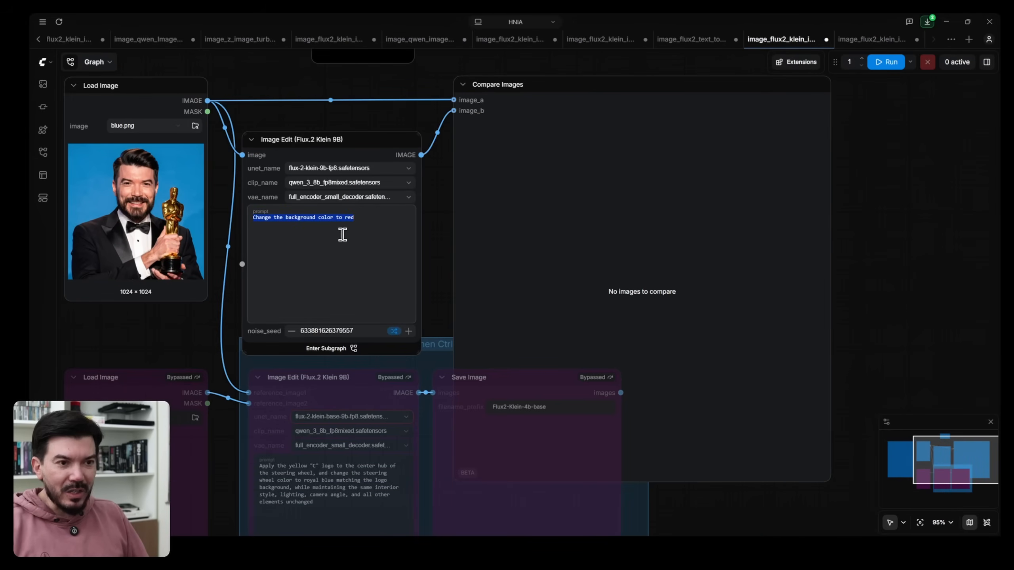
{"action": "left_click", "coordinate": [851, 40]}
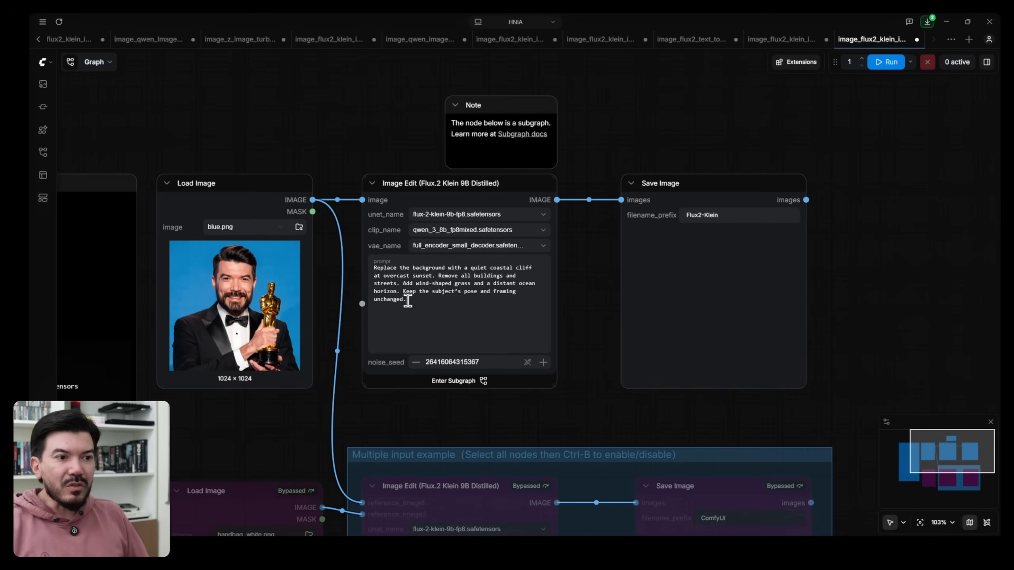
{"action": "key", "text": "ctrl+a"}
{"action": "type", "text": "Change the background color to red"}
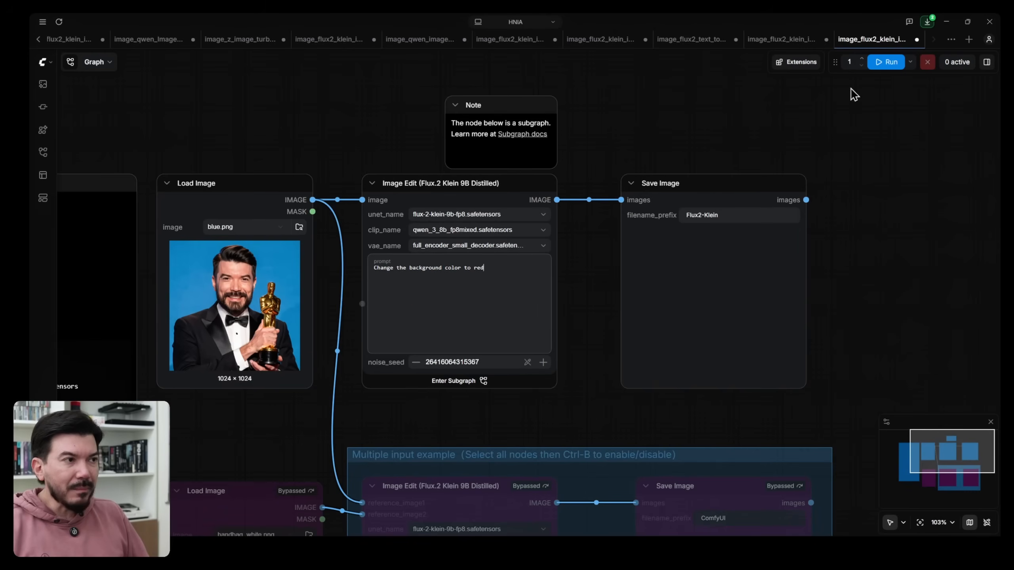
{"action": "left_click", "coordinate": [916, 39]}
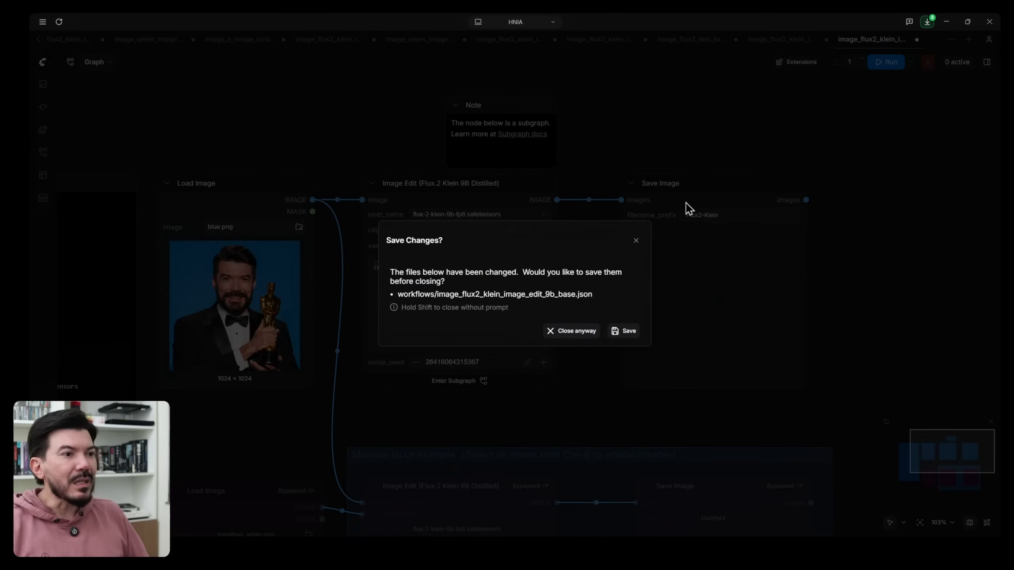
{"action": "left_click", "coordinate": [578, 331]}
Replace the active Save Image node with a Compare Images node.
{"action": "scroll", "coordinate": [583, 284], "scroll_direction": "up", "scroll_amount": 3}
{"action": "left_click", "coordinate": [687, 154]}
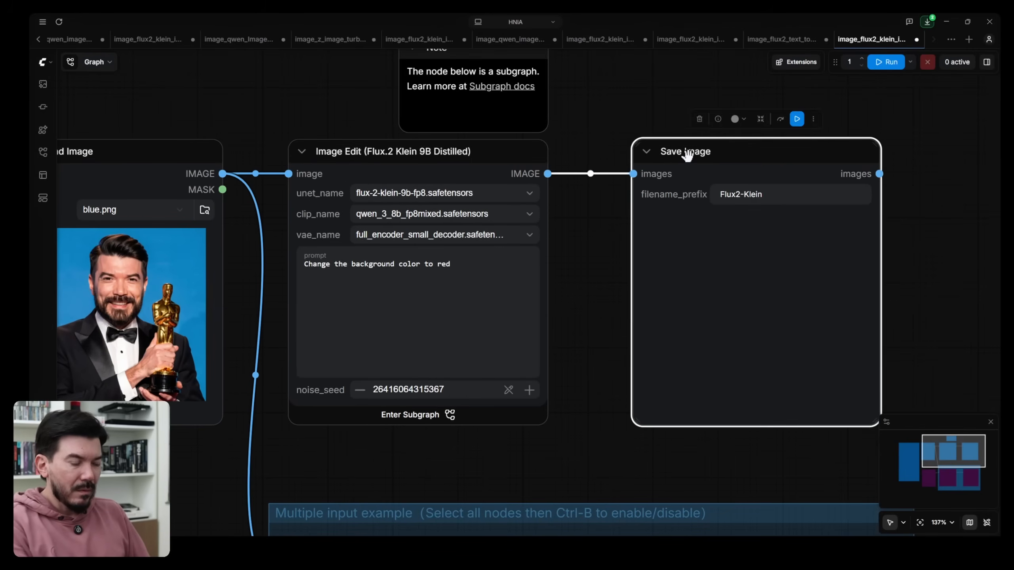
{"action": "key", "text": "Delete"}
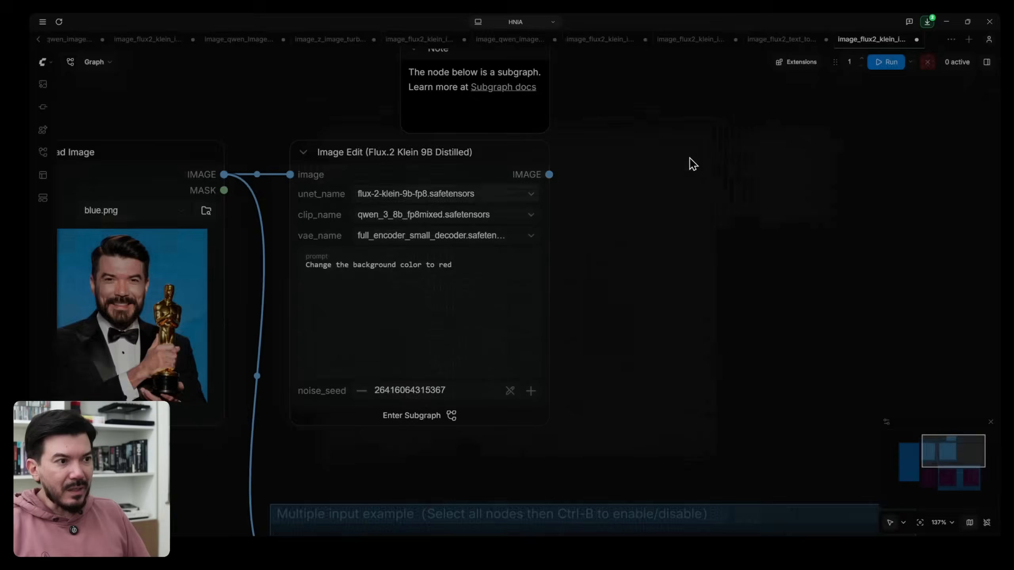
{"action": "double_click", "coordinate": [693, 163]}
{"action": "type", "text": "compa"}
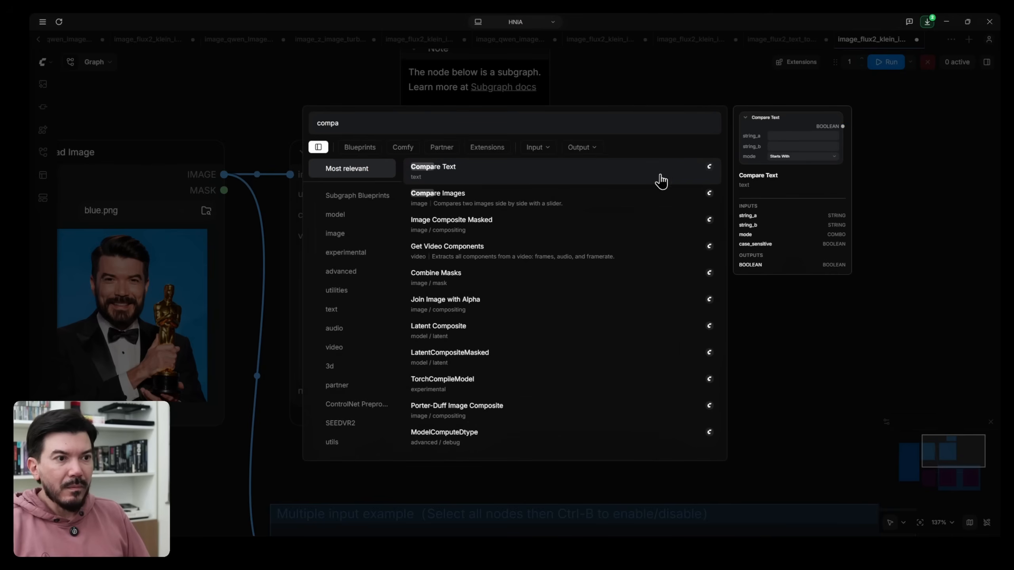
{"action": "left_click", "coordinate": [571, 202]}
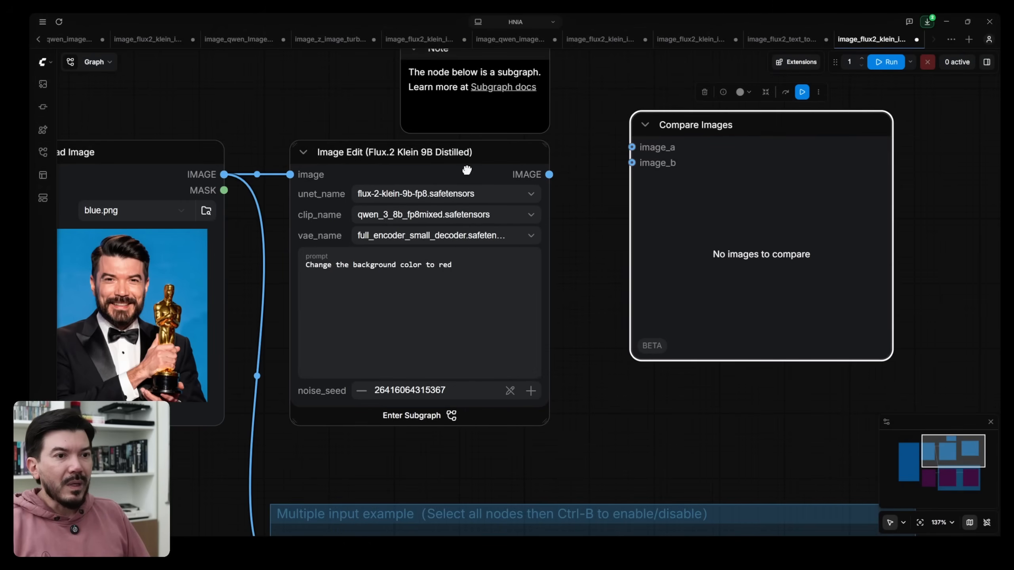
Connect Load Image to image_a and the distilled Image Edit output to image_b of Compare Images, moving both destination nodes slightly down.
{"action": "left_click_drag", "start_coordinate": [464, 155], "coordinate": [486, 224]}
{"action": "left_click_drag", "start_coordinate": [224, 174], "coordinate": [631, 147]}
{"action": "left_click_drag", "start_coordinate": [571, 243], "coordinate": [631, 163]}
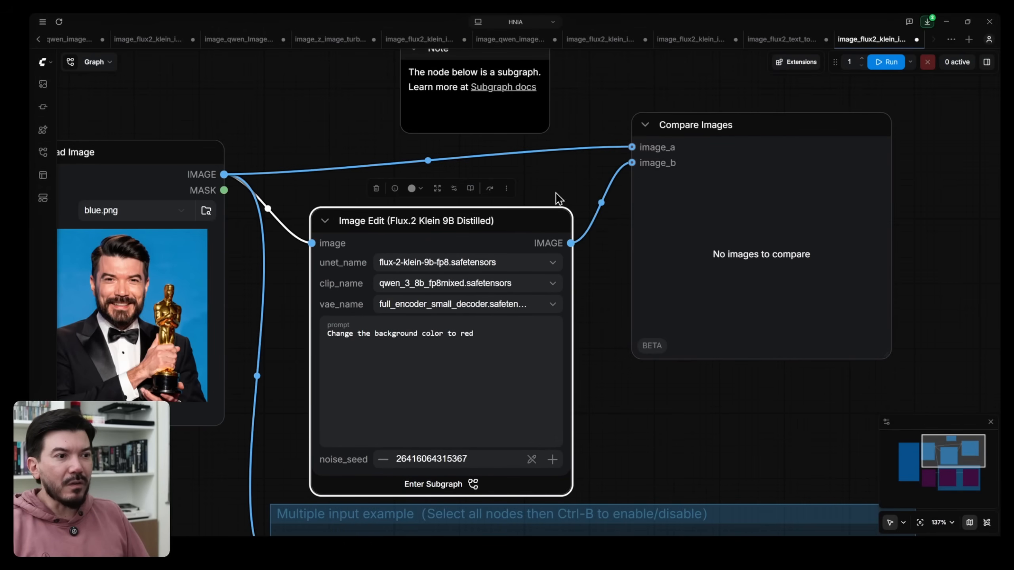
{"action": "left_click_drag", "start_coordinate": [710, 122], "coordinate": [711, 146]}
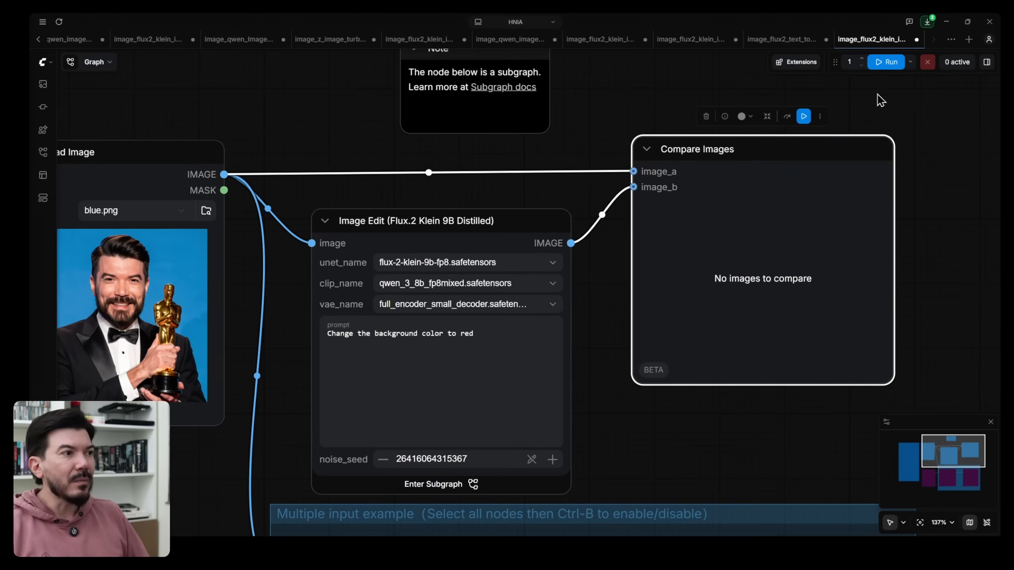
Run the distilled red-background edit and examine the original and edited portraits closely in Compare Images.
{"action": "left_click", "coordinate": [885, 62]}
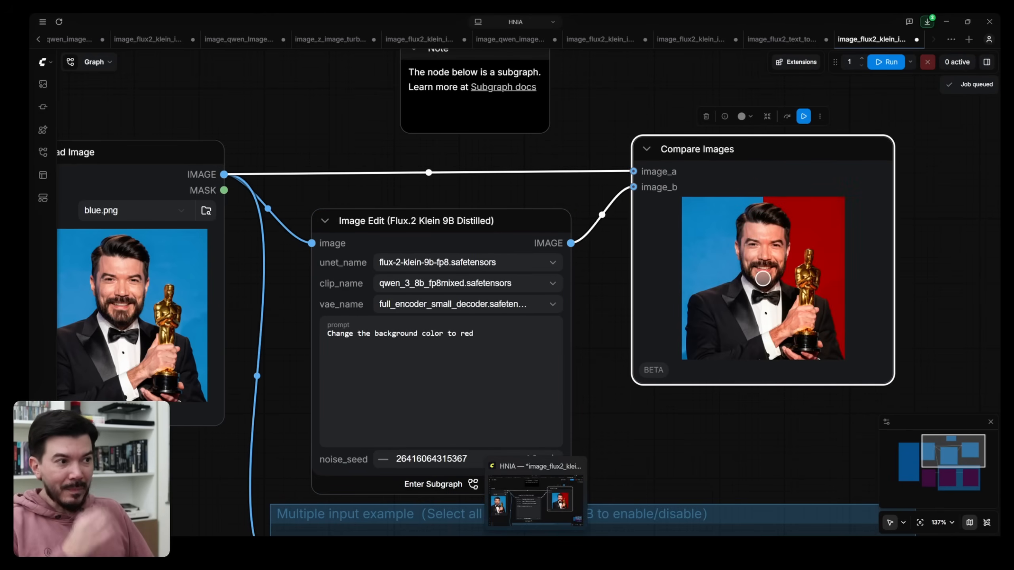
{"action": "scroll", "coordinate": [762, 333], "scroll_direction": "up", "scroll_amount": 10}
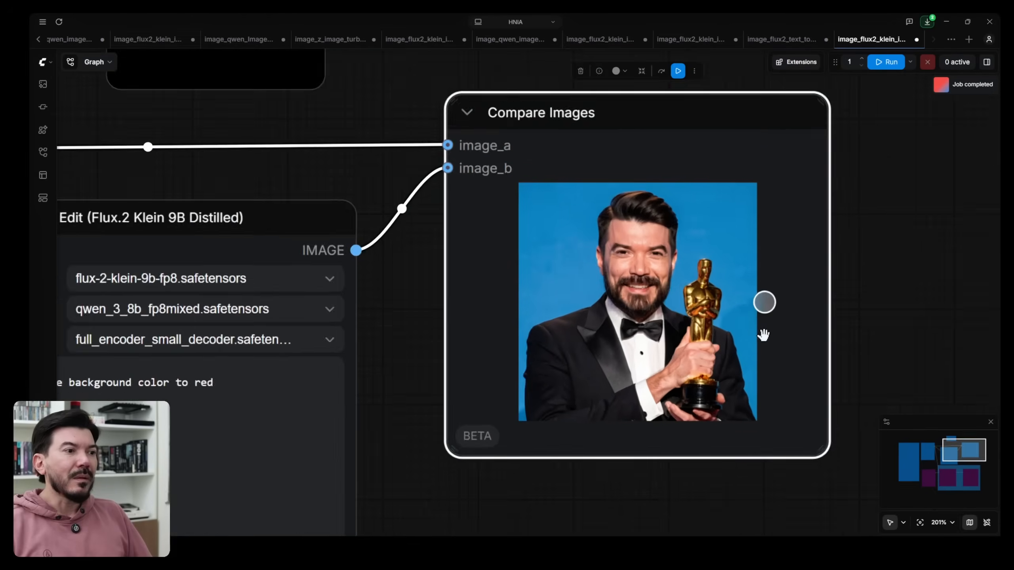
{"action": "scroll", "coordinate": [761, 338], "scroll_direction": "down", "scroll_amount": 1}
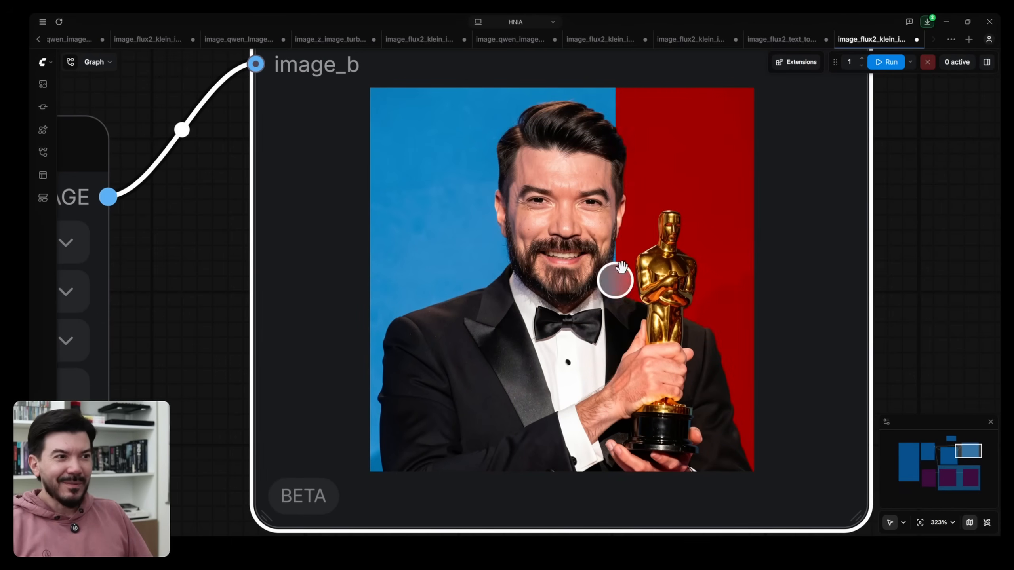
{"action": "scroll", "coordinate": [651, 280], "scroll_direction": "up", "scroll_amount": 8}
{"action": "scroll", "coordinate": [655, 282], "scroll_direction": "up", "scroll_amount": 1}
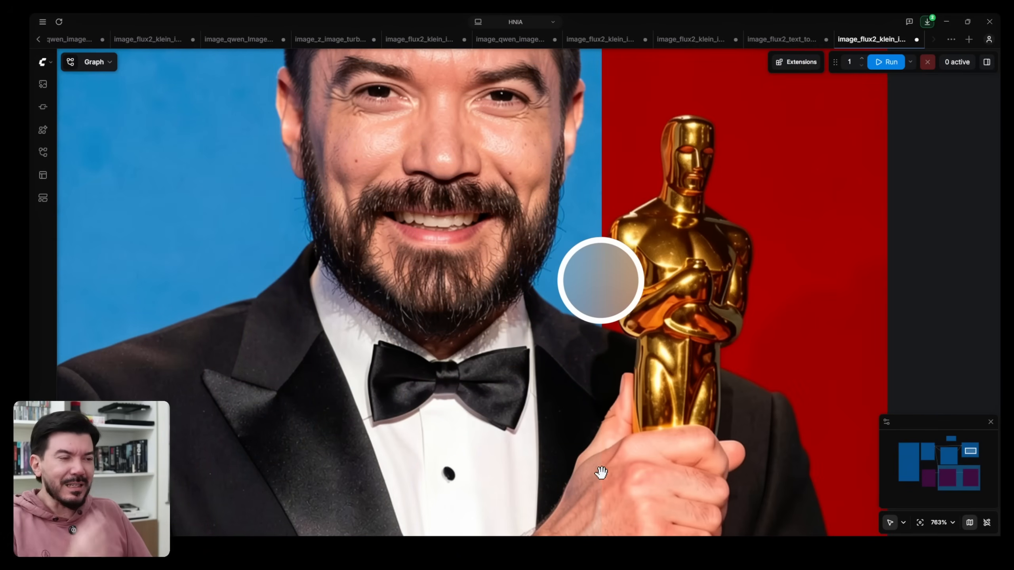
{"action": "scroll", "coordinate": [275, 279], "scroll_direction": "down", "scroll_amount": 5}
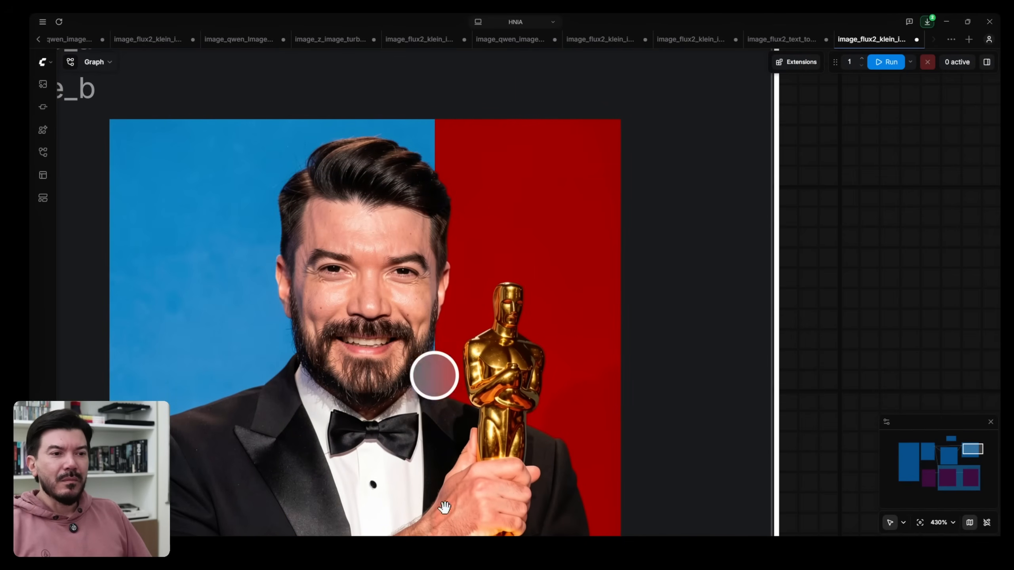
{"action": "scroll", "coordinate": [514, 501], "scroll_direction": "down", "scroll_amount": 2}
{"action": "scroll", "coordinate": [514, 501], "scroll_direction": "down", "scroll_amount": 2}
{"action": "left_click_drag", "start_coordinate": [701, 507], "coordinate": [886, 331]}
{"action": "scroll", "coordinate": [888, 330], "scroll_direction": "down", "scroll_amount": 3}
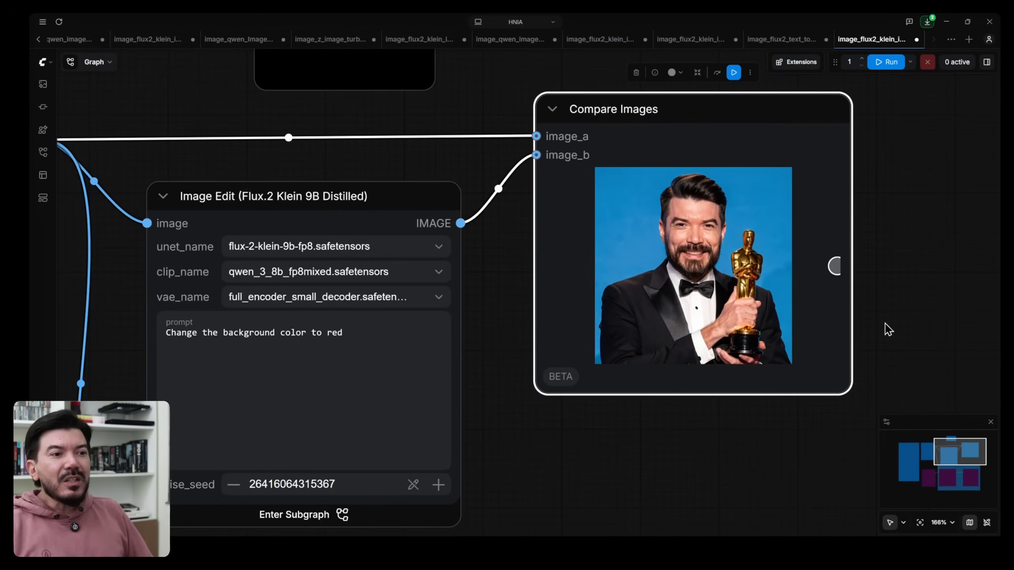
Set the edit prompt to "Change the Oscar statue to Statue of Liberty", run the workflow and inspect the comparison.
{"action": "scroll", "coordinate": [888, 330], "scroll_direction": "down", "scroll_amount": 2}
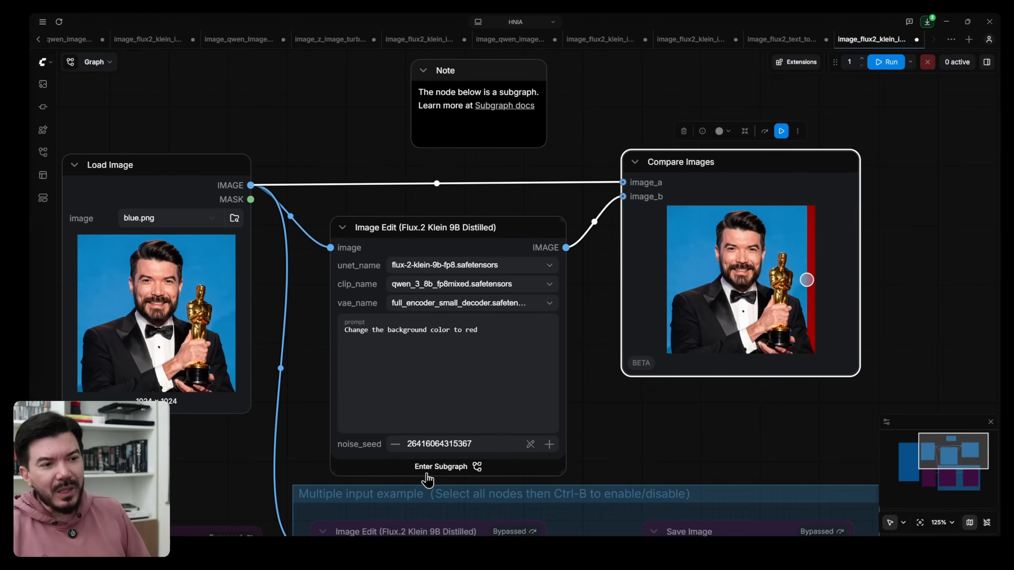
{"action": "left_click", "coordinate": [492, 343]}
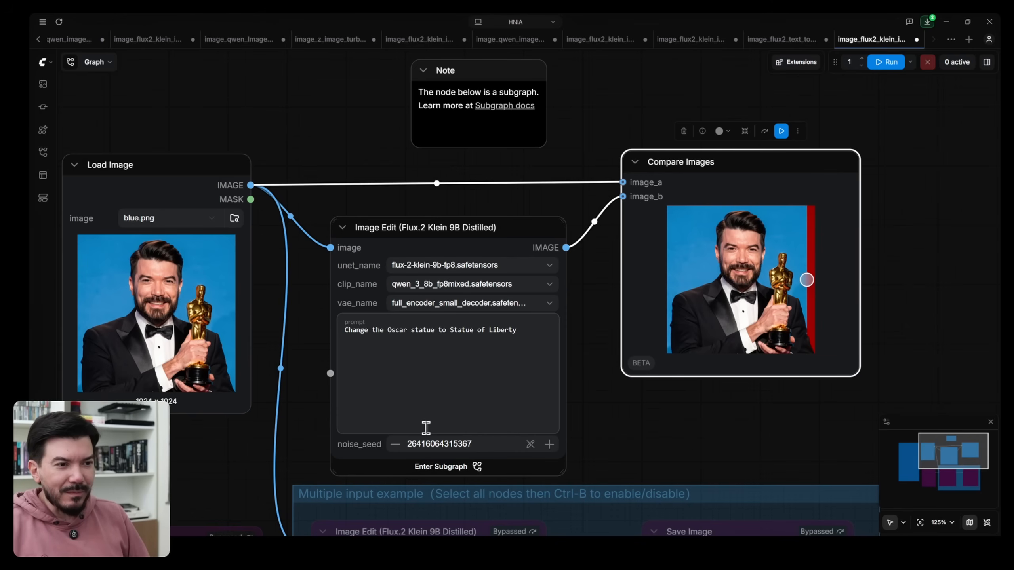
{"action": "key", "text": "ctrl+Return"}
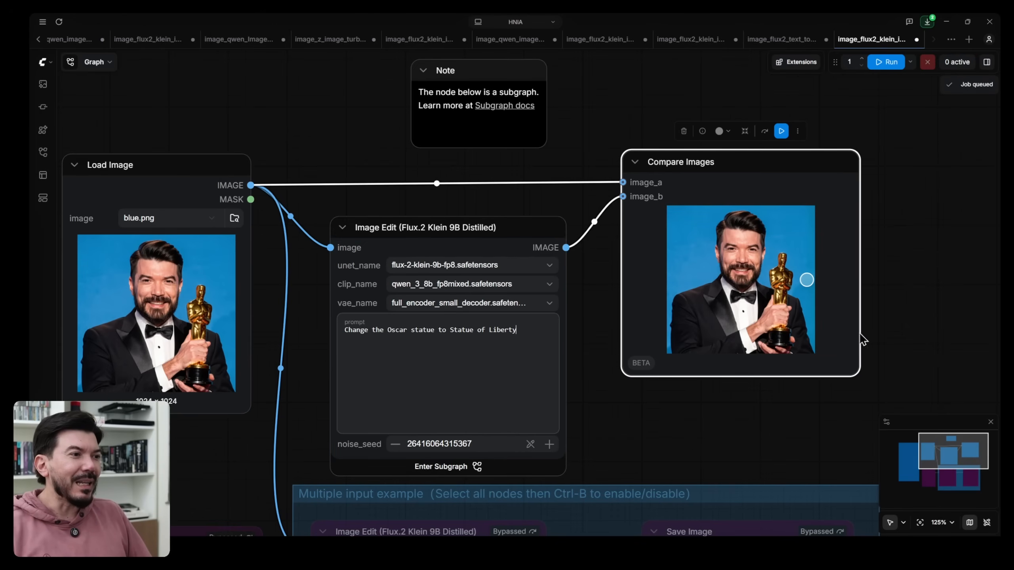
{"action": "scroll", "coordinate": [743, 303], "scroll_direction": "up", "scroll_amount": 9}
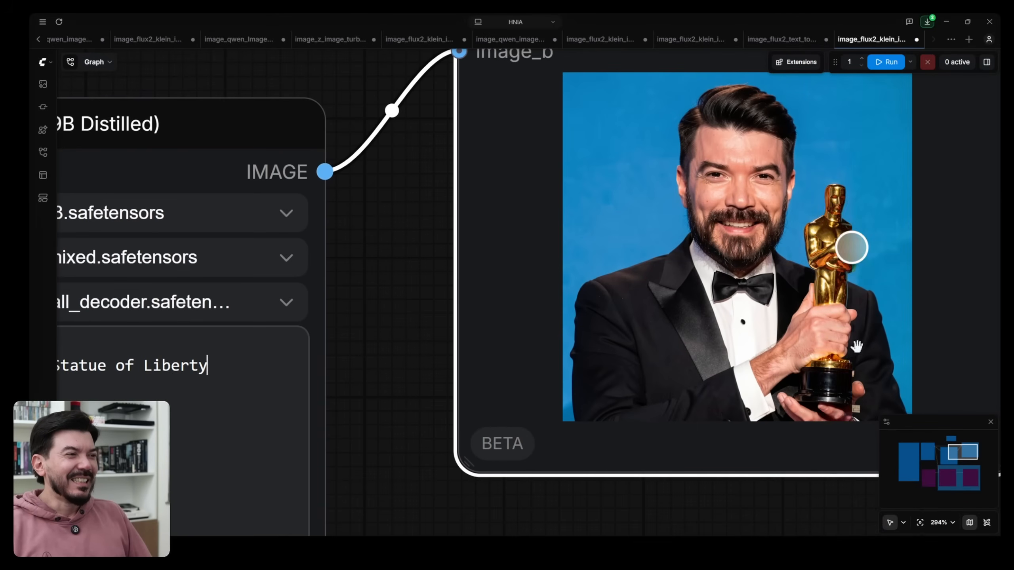
{"action": "scroll", "coordinate": [413, 400], "scroll_direction": "down", "scroll_amount": 6}
Change the prompt to "Change the Oscar statue to golden Statue of Liberty" and run the workflow again.
{"action": "left_click_drag", "start_coordinate": [417, 397], "coordinate": [597, 355]}
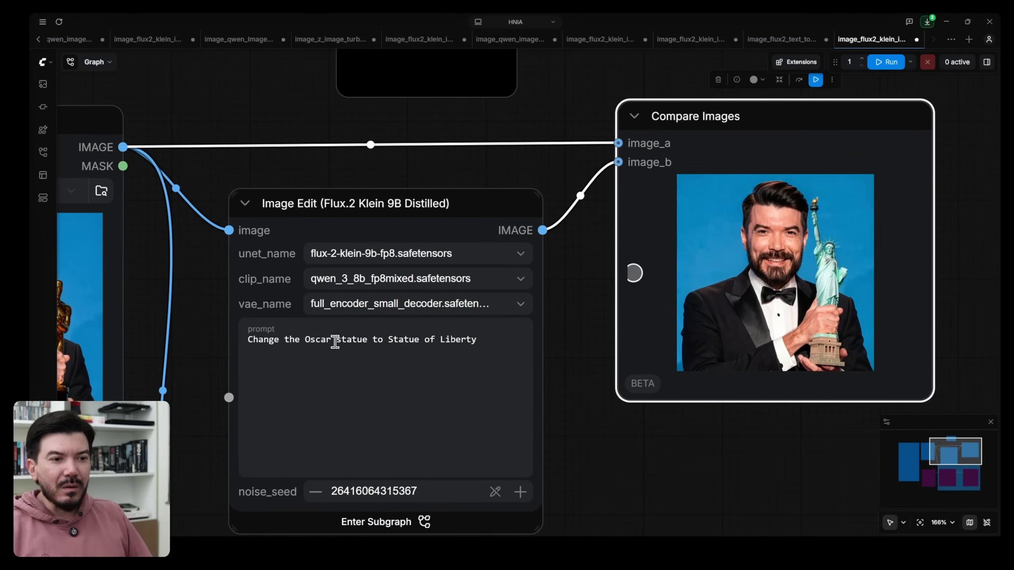
{"action": "left_click", "coordinate": [385, 339]}
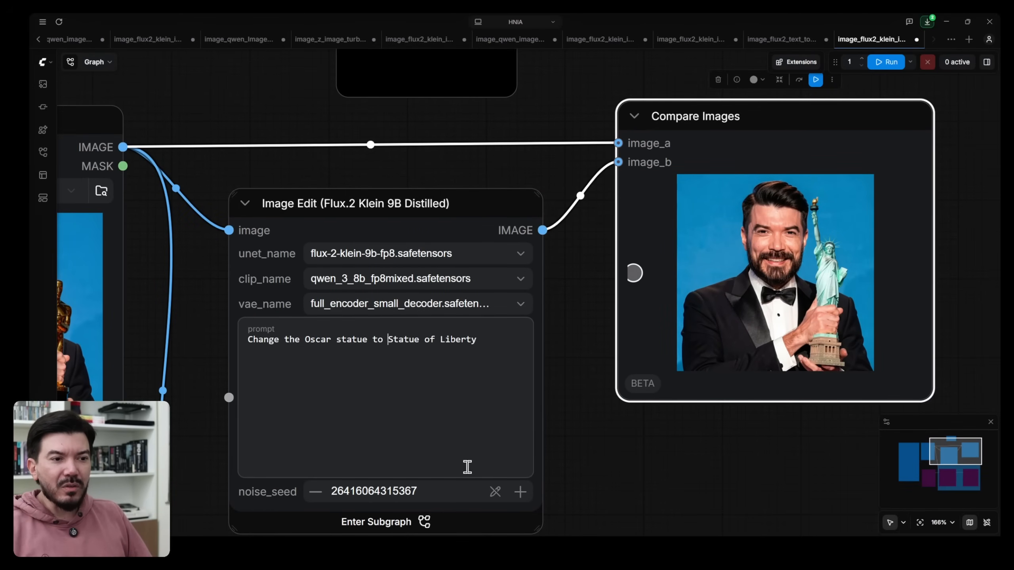
{"action": "type", "text": "golden"}
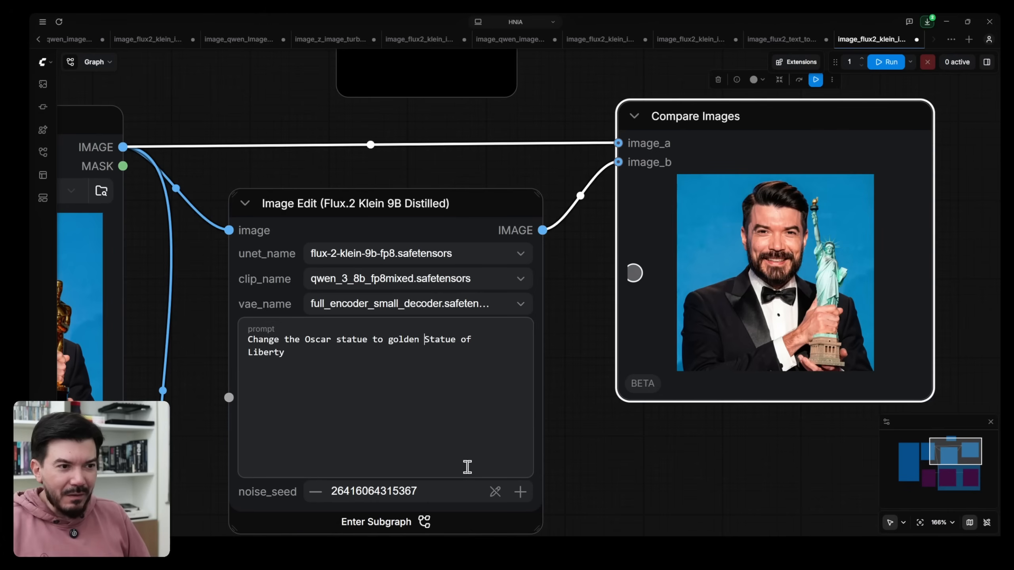
{"action": "key", "text": "ctrl+Return"}
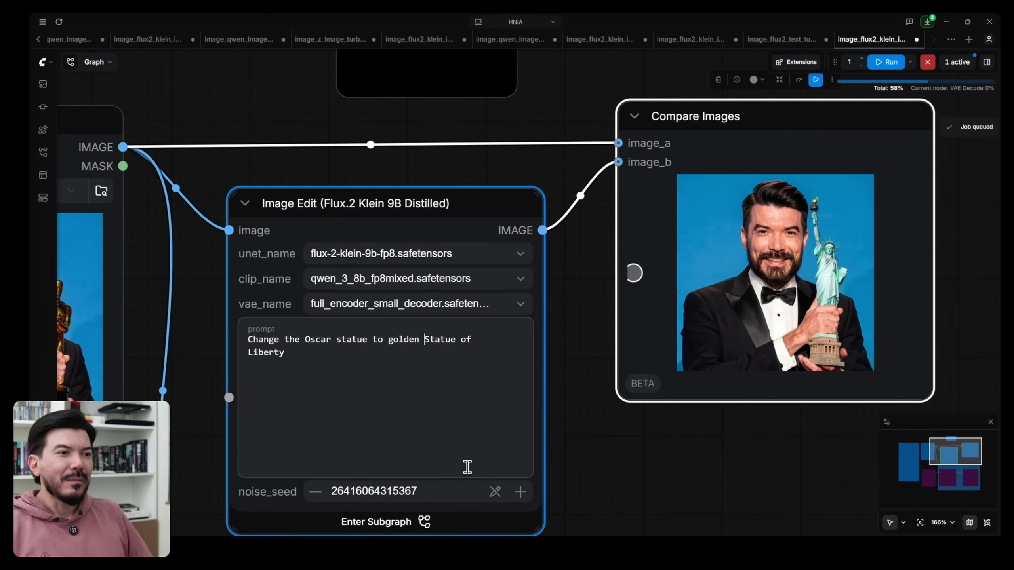
{"action": "left_click_drag", "start_coordinate": [958, 310], "coordinate": [919, 349]}
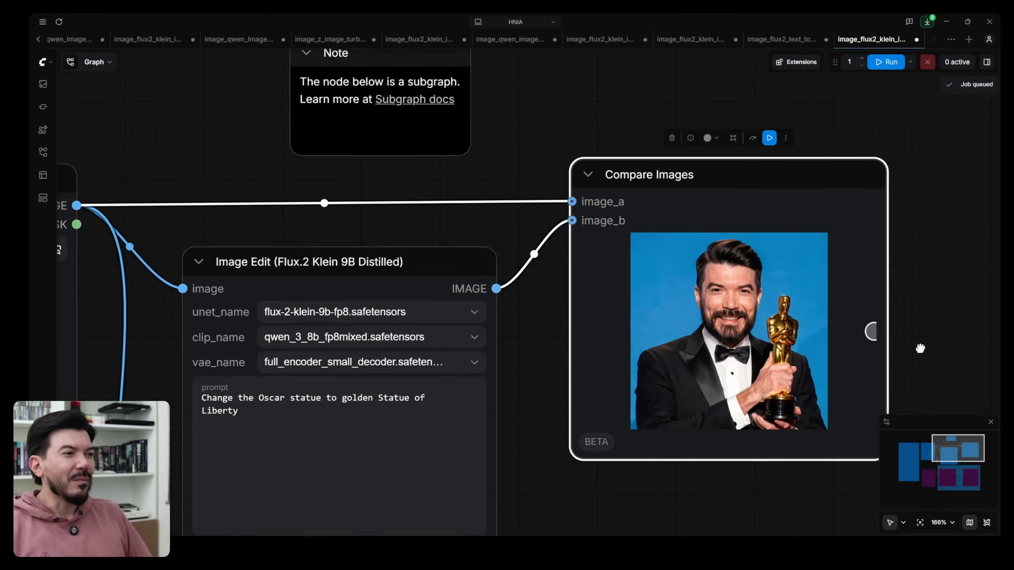
Examine the original portrait and the golden Statue of Liberty edit closely in Compare Images.
{"action": "scroll", "coordinate": [919, 355], "scroll_direction": "up", "scroll_amount": 4}
{"action": "scroll", "coordinate": [633, 400], "scroll_direction": "up", "scroll_amount": 4}
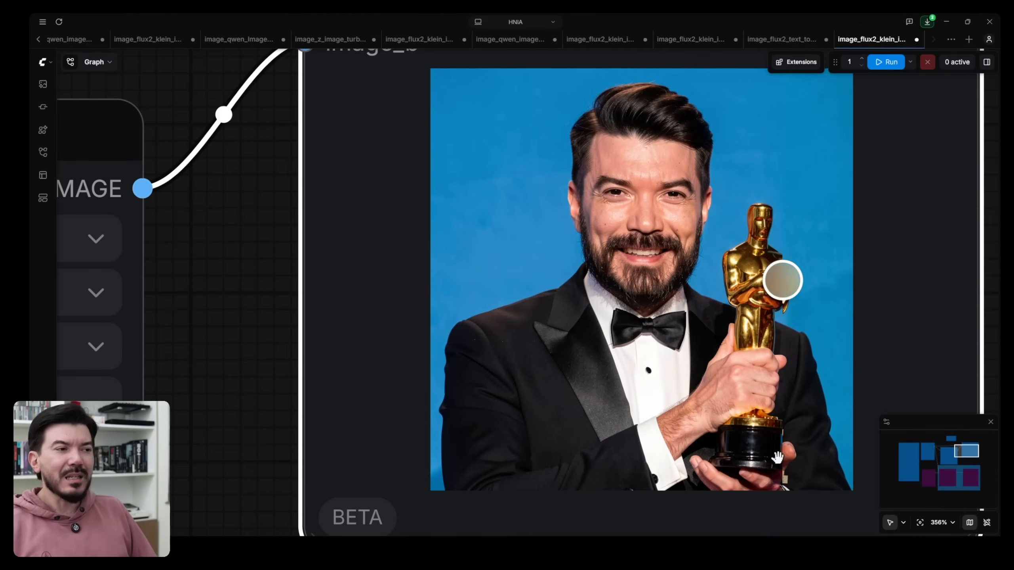
{"action": "scroll", "coordinate": [690, 475], "scroll_direction": "down", "scroll_amount": 10}
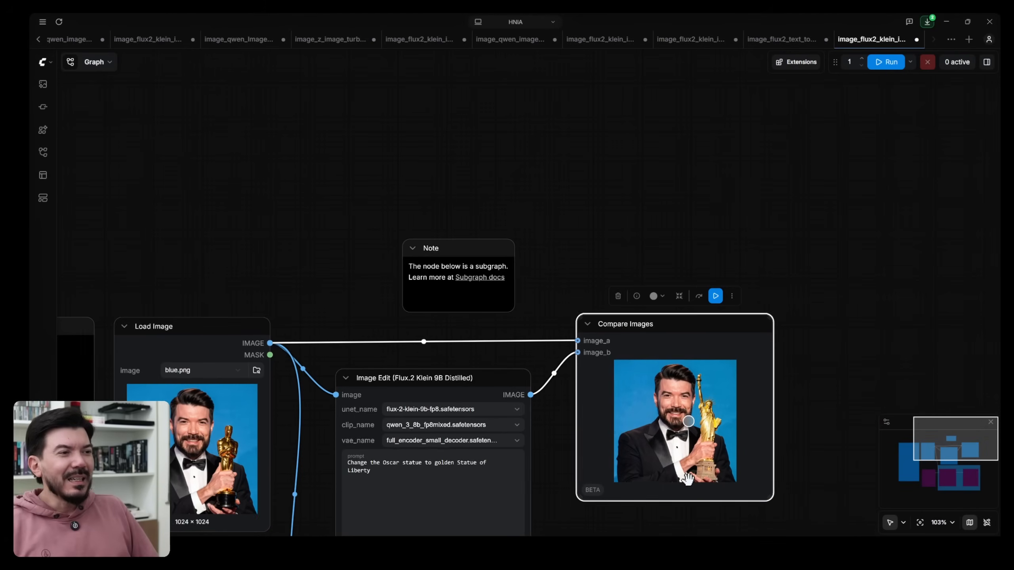
{"action": "left_click_drag", "start_coordinate": [542, 333], "coordinate": [629, 176]}
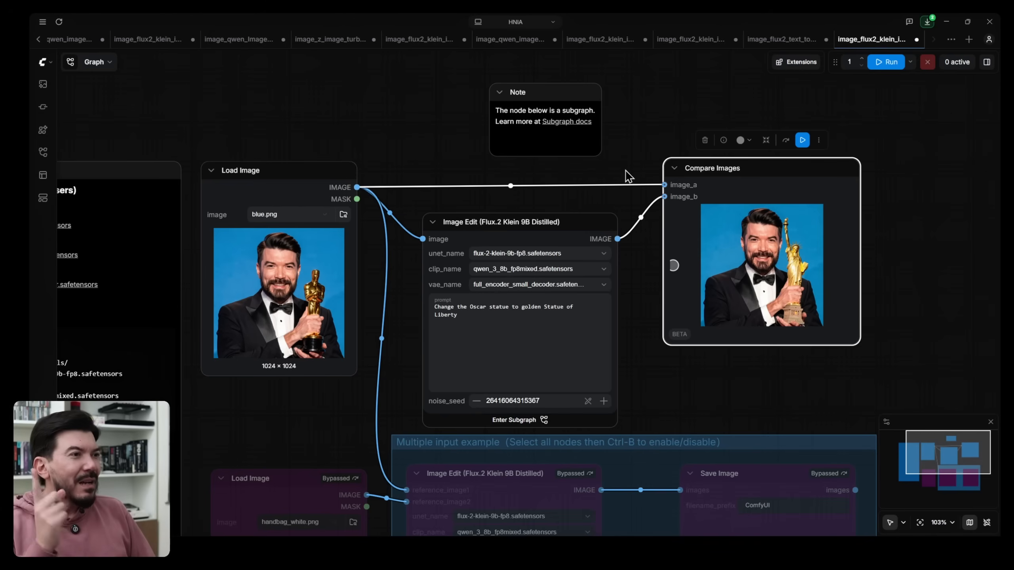
In the Flux.2 Klein 9B text-to-image workflow, remove ", blue background" from the prompt and run it.
{"action": "left_click", "coordinate": [782, 39]}
{"action": "left_click_drag", "start_coordinate": [396, 403], "coordinate": [744, 357]}
{"action": "left_click_drag", "start_coordinate": [322, 177], "coordinate": [390, 180]}
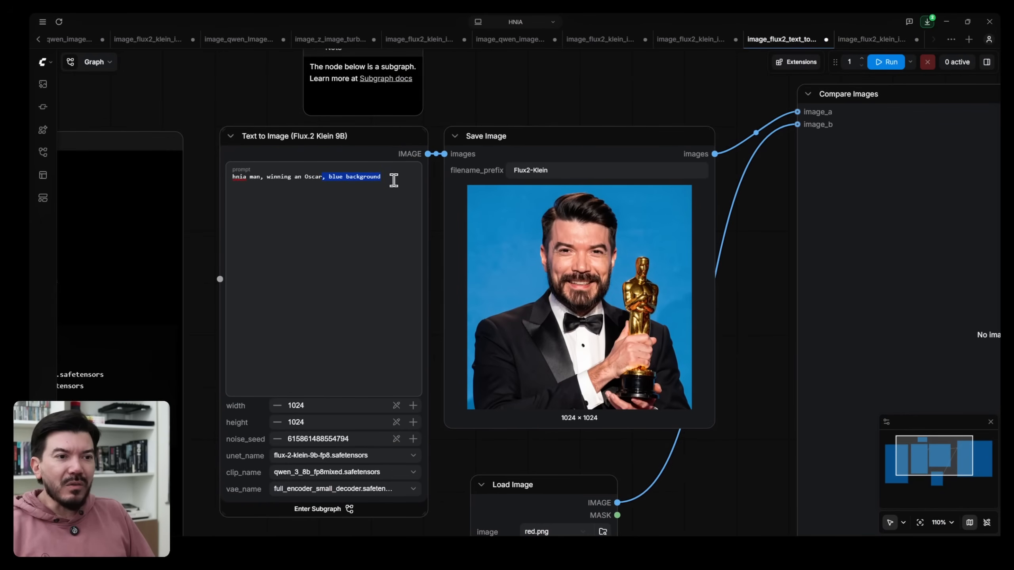
{"action": "key", "text": "ctrl+Return"}
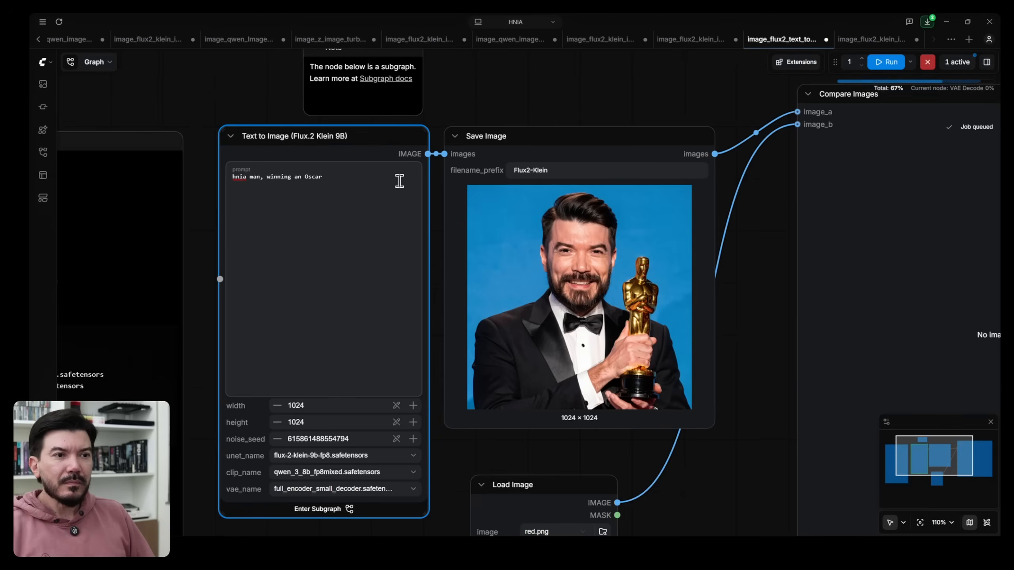
{"action": "left_click", "coordinate": [414, 439]}
{"action": "left_click", "coordinate": [414, 438]}
{"action": "left_click", "coordinate": [414, 439]}
{"action": "left_click", "coordinate": [415, 438]}
{"action": "left_click", "coordinate": [414, 439]}
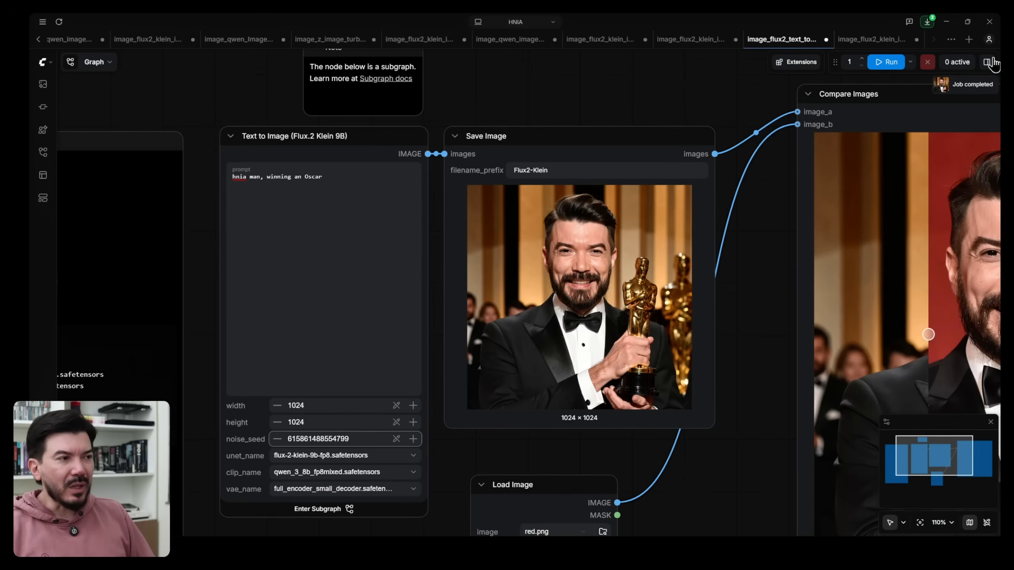
{"action": "left_click", "coordinate": [897, 60]}
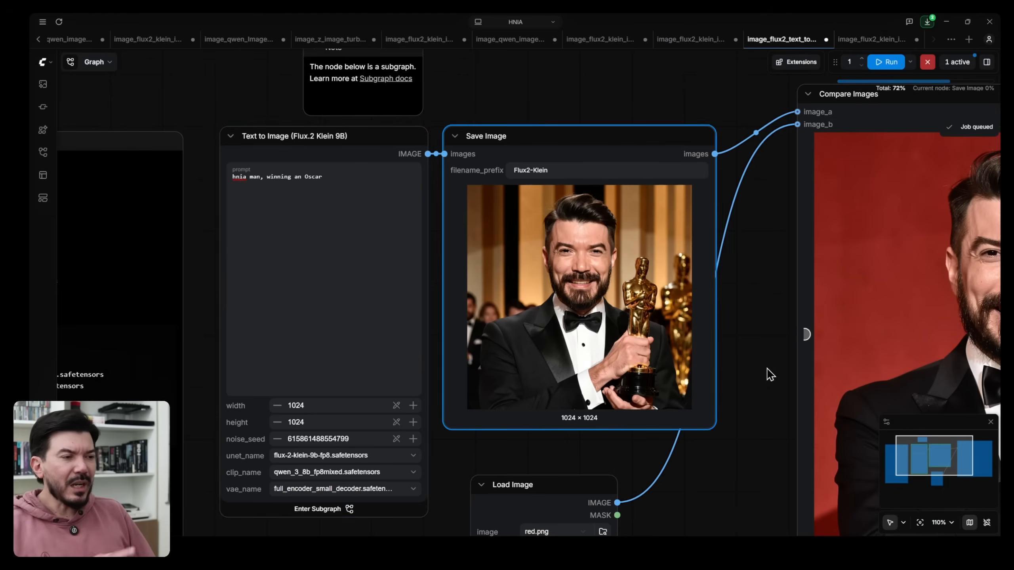
Download the newly generated portrait from the Save Image node as oscar-me.
{"action": "left_click_drag", "start_coordinate": [752, 384], "coordinate": [427, 316]}
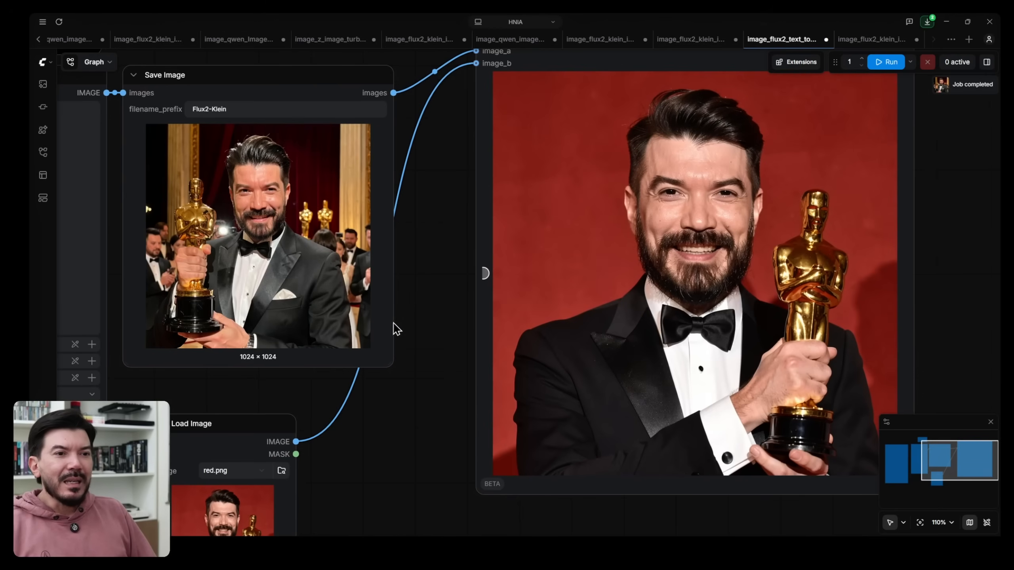
{"action": "left_click", "coordinate": [376, 137]}
{"action": "type", "text": "oscar-red"}
{"action": "key", "text": "Return"}
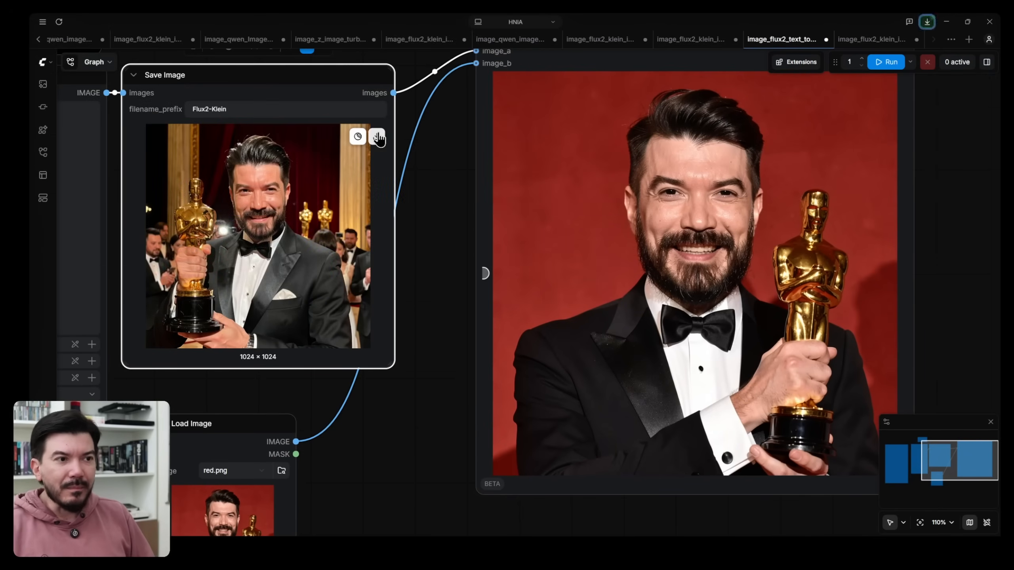
Return to the distilled image edit workflow and load oscar-me.png from Downloads into the Load Image node above.
{"action": "left_click", "coordinate": [888, 42]}
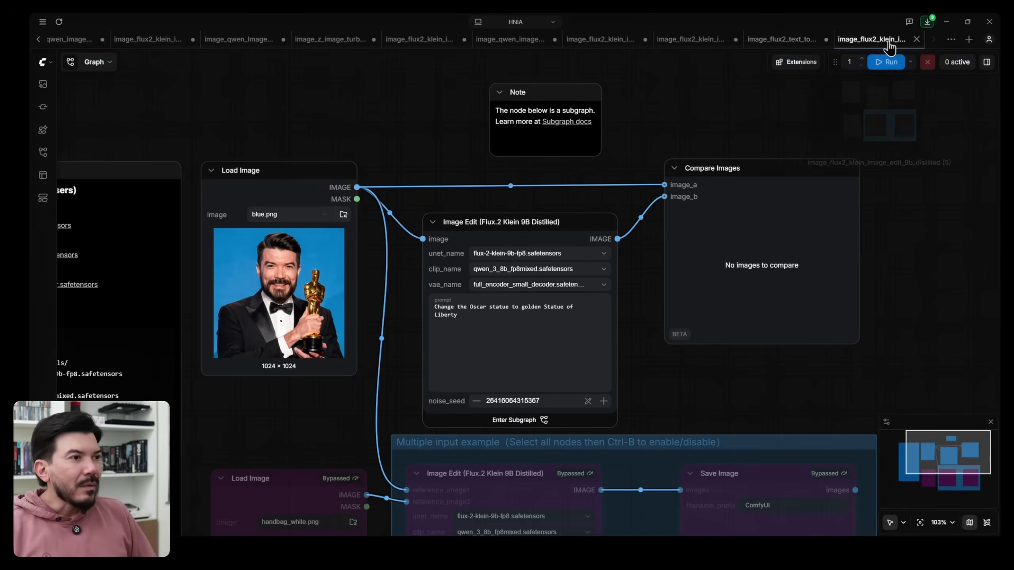
{"action": "scroll", "coordinate": [327, 282], "scroll_direction": "up", "scroll_amount": 5}
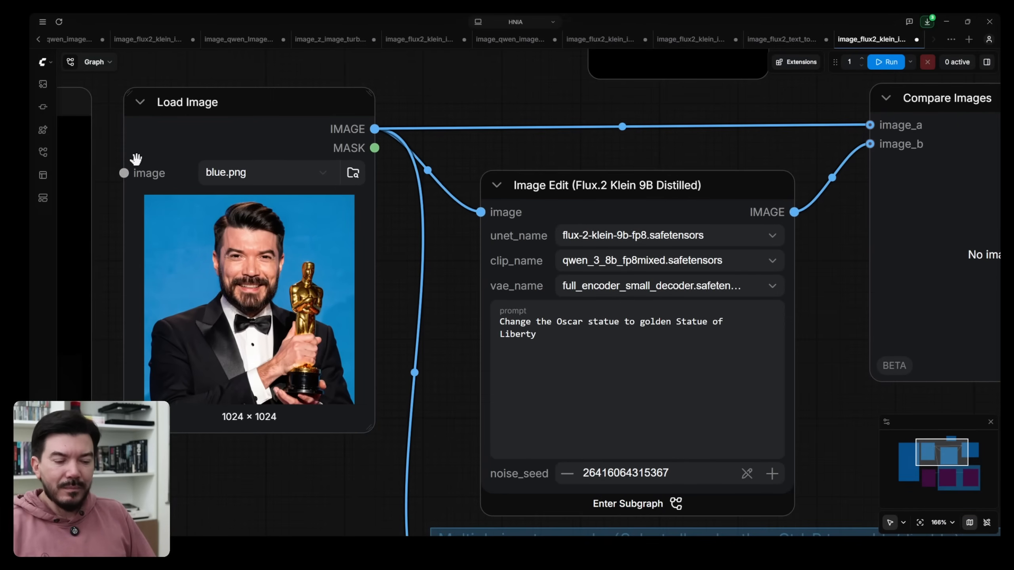
{"action": "key", "text": "alt+Tab"}
{"action": "key", "text": "alt+Tab"}
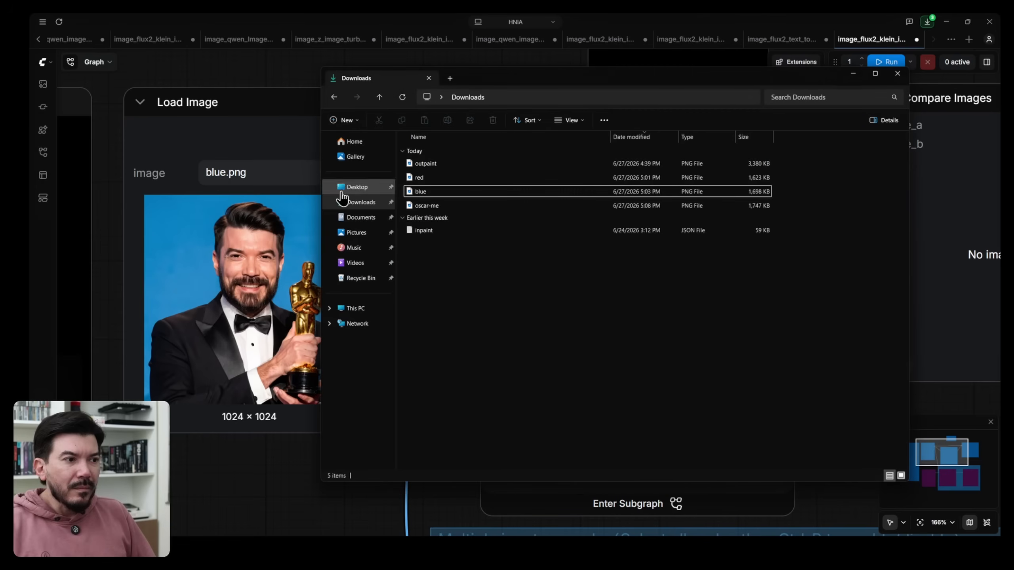
{"action": "left_click_drag", "start_coordinate": [433, 206], "coordinate": [279, 259]}
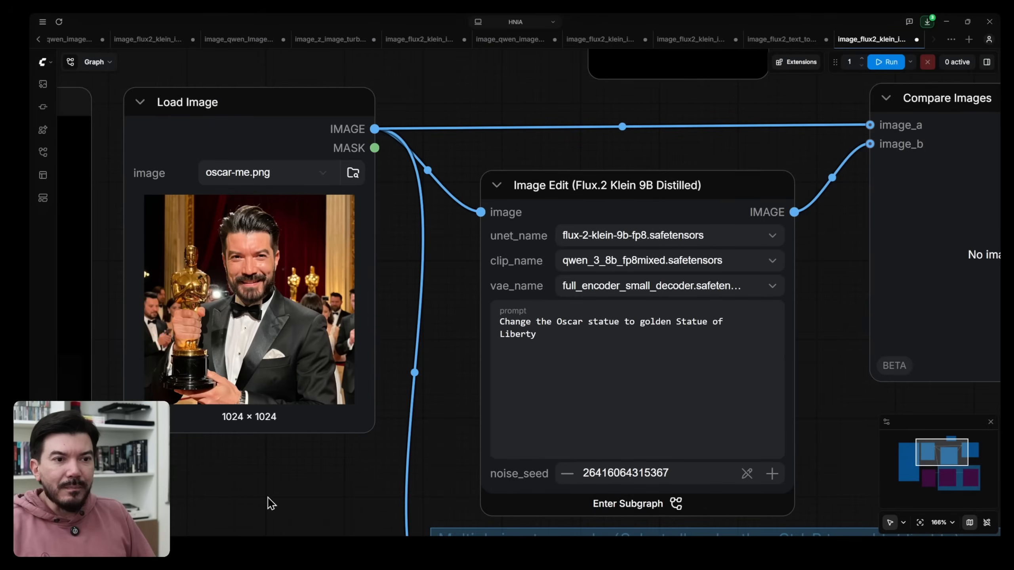
Replace the Image Edit prompt with "Put sunglasses on this guy" and run the workflow.
{"action": "left_click_drag", "start_coordinate": [550, 335], "coordinate": [485, 330]}
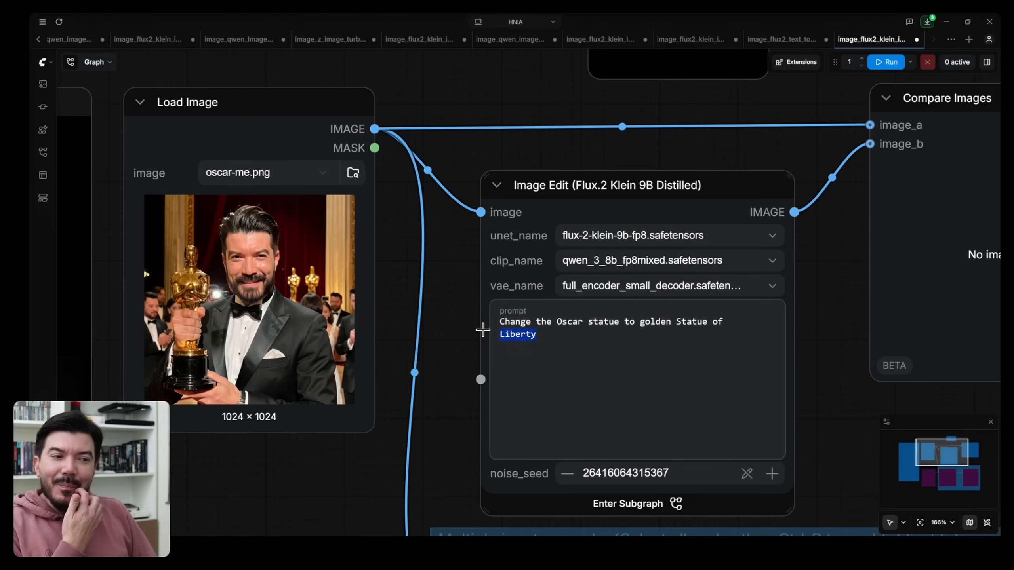
{"action": "mouse_move", "coordinate": [286, 249]}
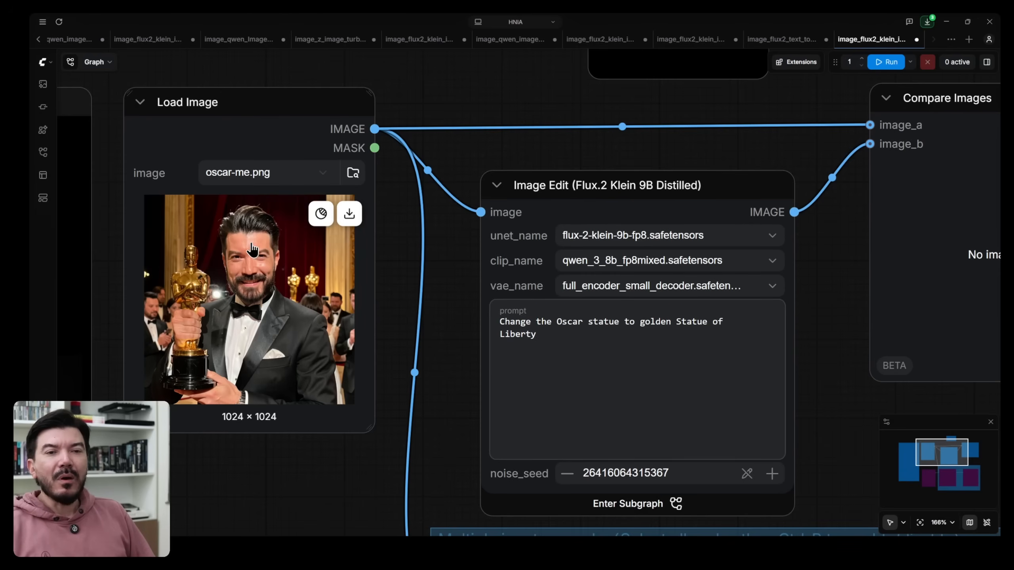
{"action": "scroll", "coordinate": [254, 248], "scroll_direction": "up", "scroll_amount": 6}
{"action": "scroll", "coordinate": [339, 337], "scroll_direction": "down", "scroll_amount": 6}
{"action": "left_click_drag", "start_coordinate": [607, 373], "coordinate": [530, 359]}
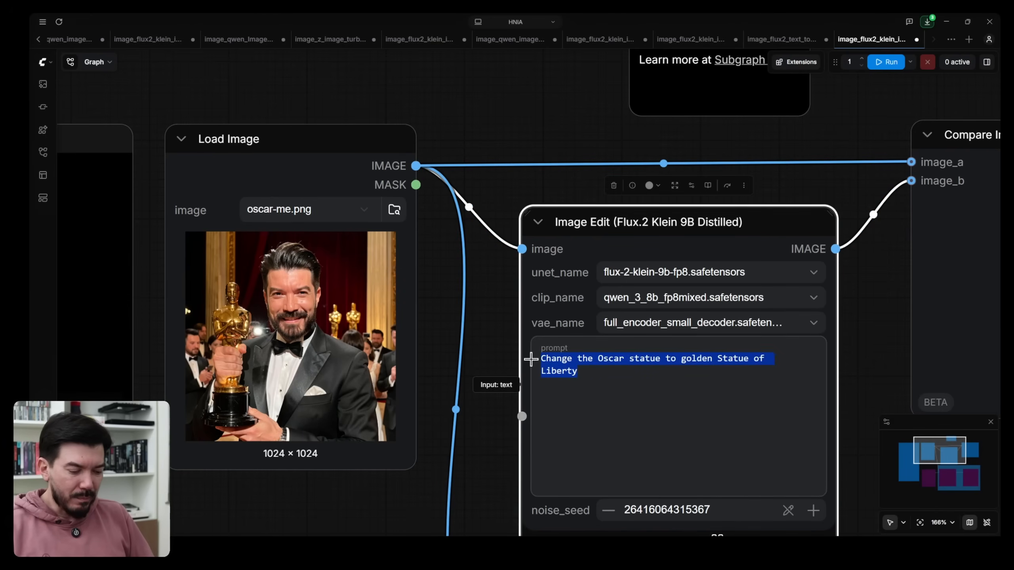
{"action": "type", "text": "Put sunglasses on this guy"}
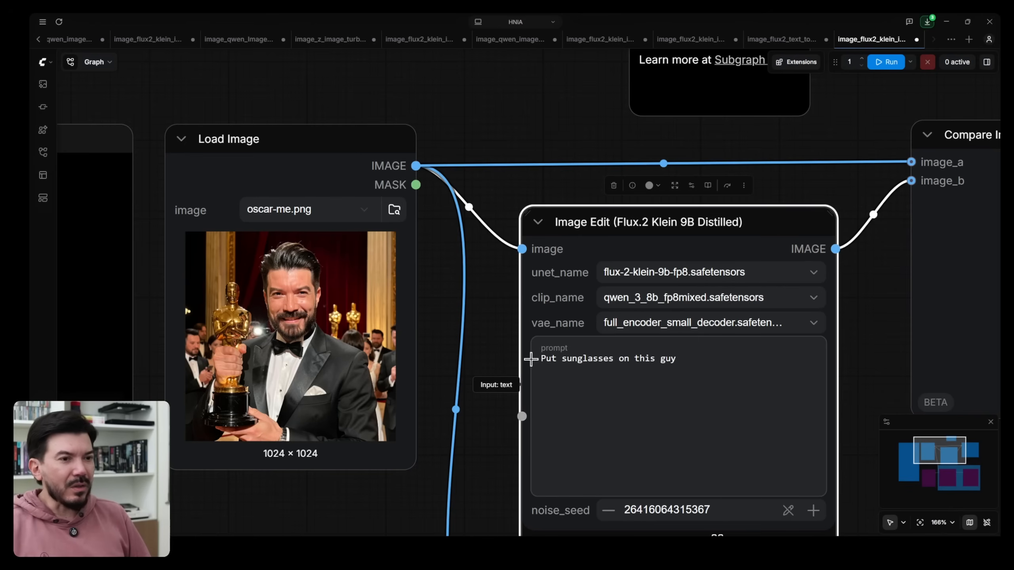
{"action": "key", "text": "ctrl+Return"}
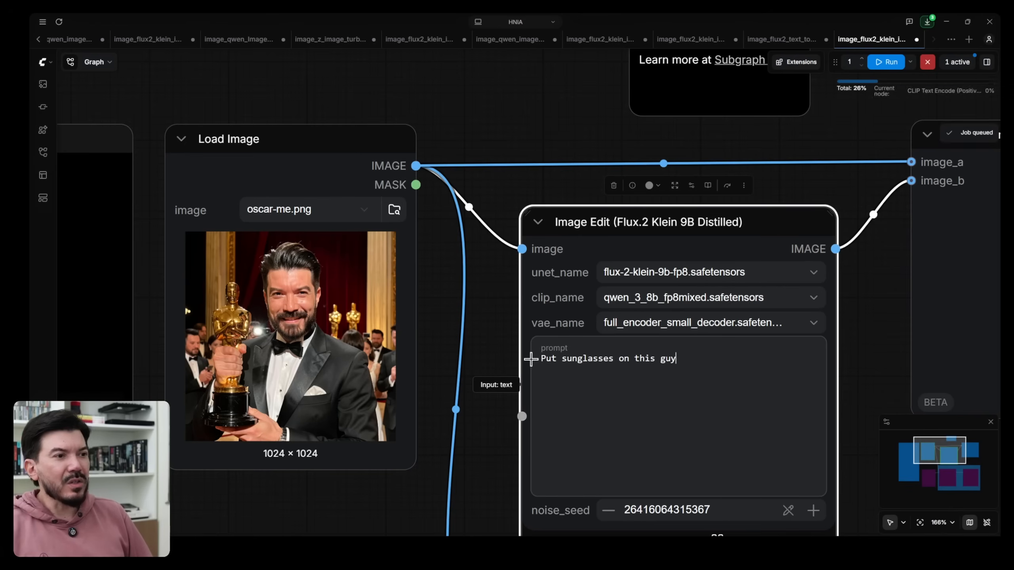
Compare the original and sunglasses portraits in Compare Images, examining the face, statue and background up close.
{"action": "left_click_drag", "start_coordinate": [878, 333], "coordinate": [346, 351]}
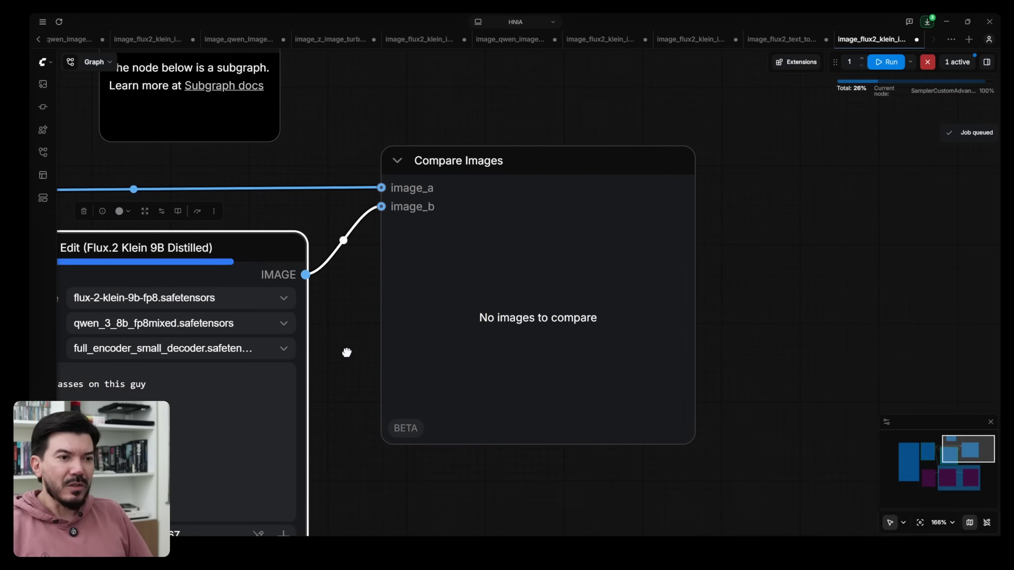
{"action": "scroll", "coordinate": [591, 335], "scroll_direction": "up", "scroll_amount": 5}
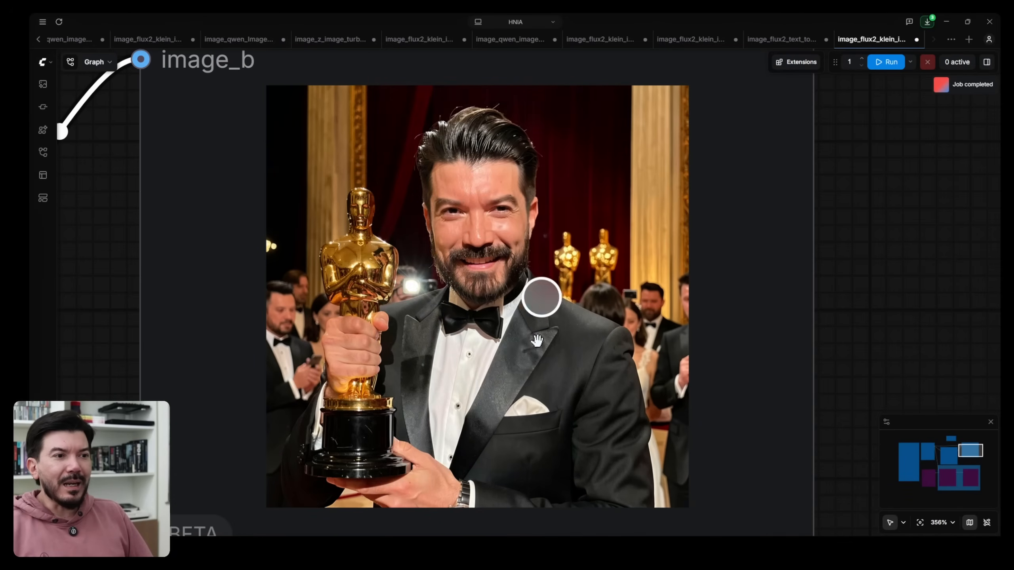
{"action": "scroll", "coordinate": [344, 291], "scroll_direction": "up", "scroll_amount": 5}
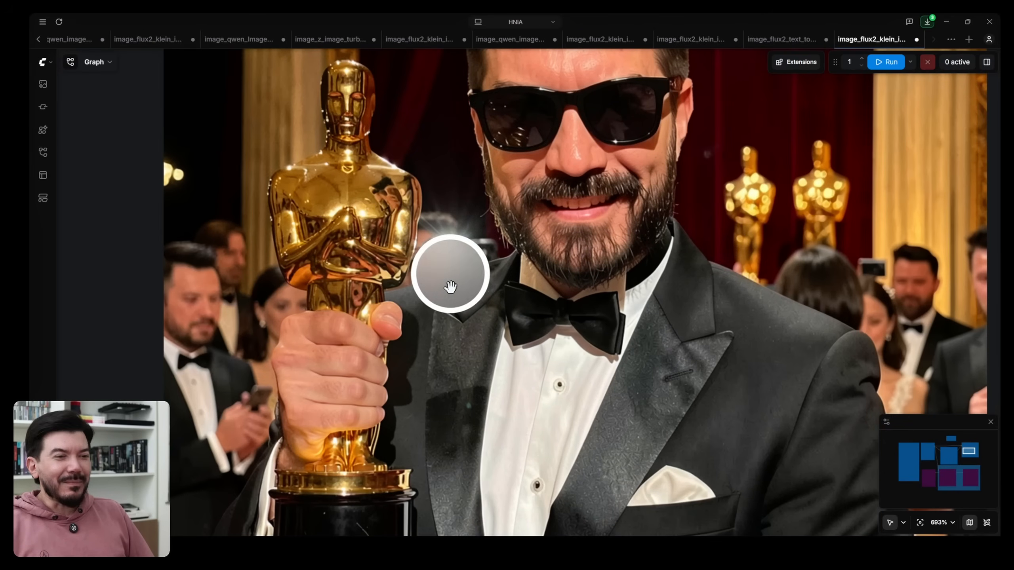
{"action": "scroll", "coordinate": [453, 277], "scroll_direction": "down", "scroll_amount": 5}
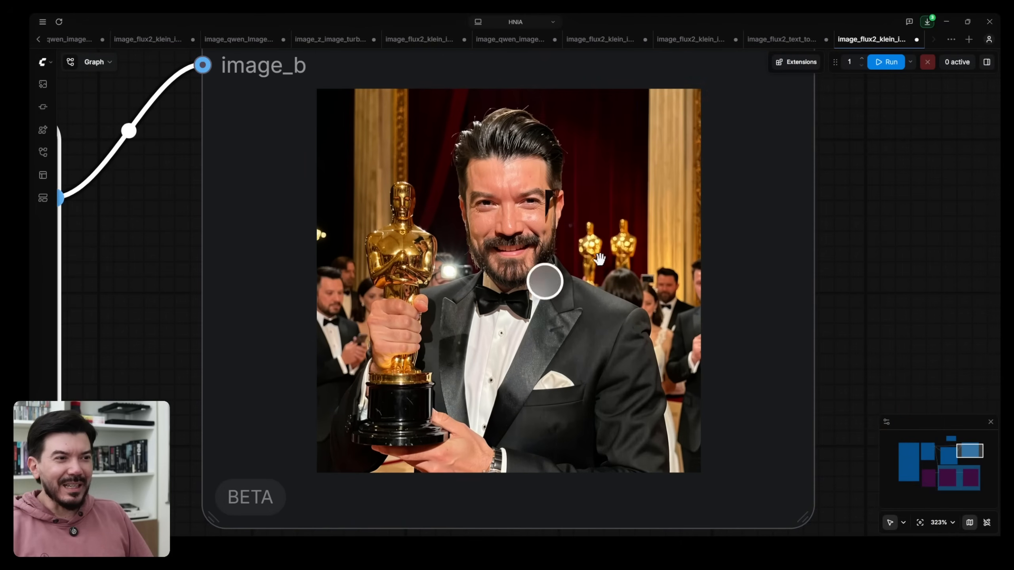
{"action": "left_click_drag", "start_coordinate": [887, 218], "coordinate": [884, 288]}
{"action": "scroll", "coordinate": [387, 305], "scroll_direction": "up", "scroll_amount": 7}
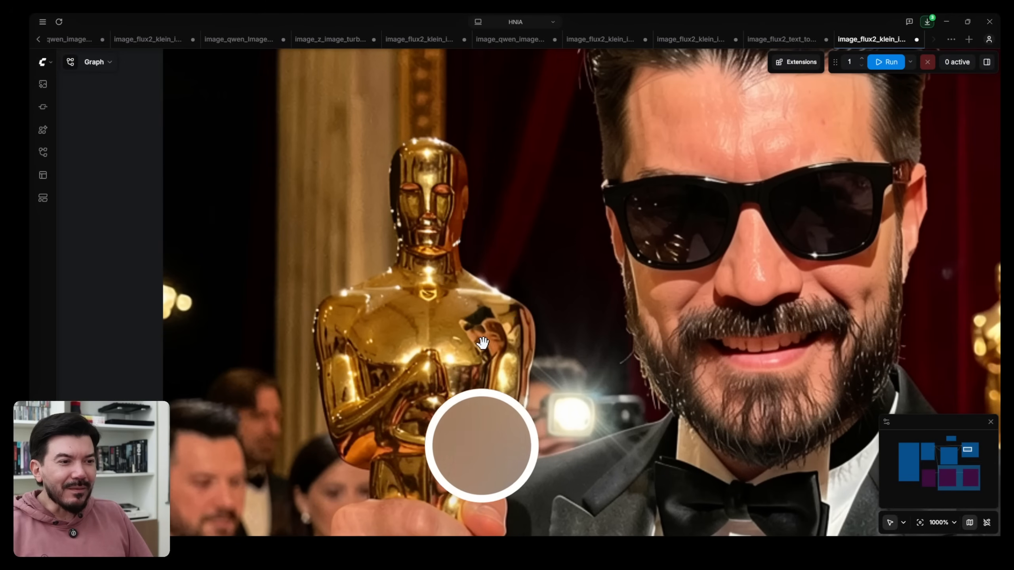
{"action": "scroll", "coordinate": [487, 347], "scroll_direction": "down", "scroll_amount": 7}
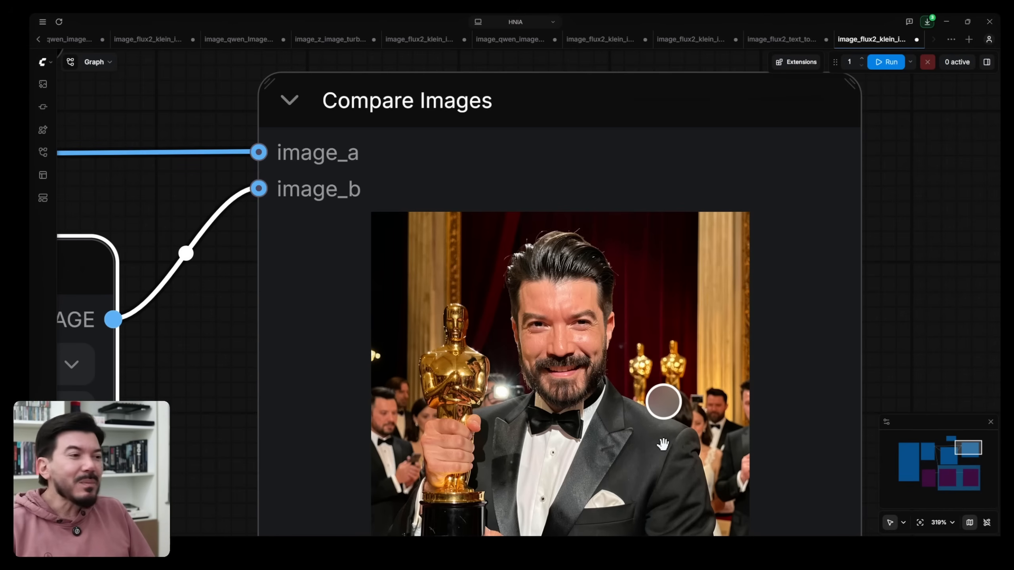
{"action": "left_click_drag", "start_coordinate": [888, 377], "coordinate": [865, 332]}
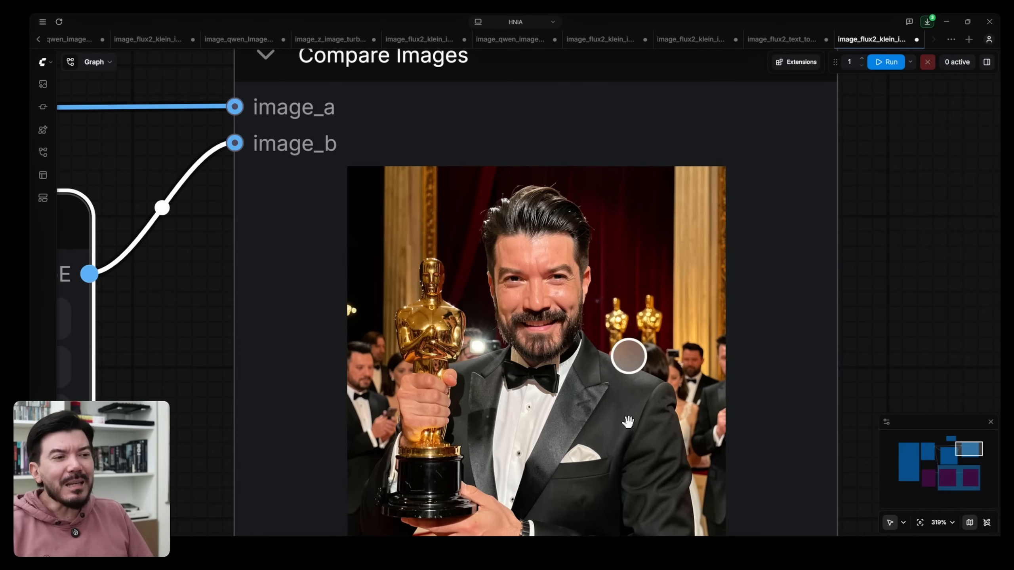
{"action": "scroll", "coordinate": [627, 422], "scroll_direction": "up", "scroll_amount": 3}
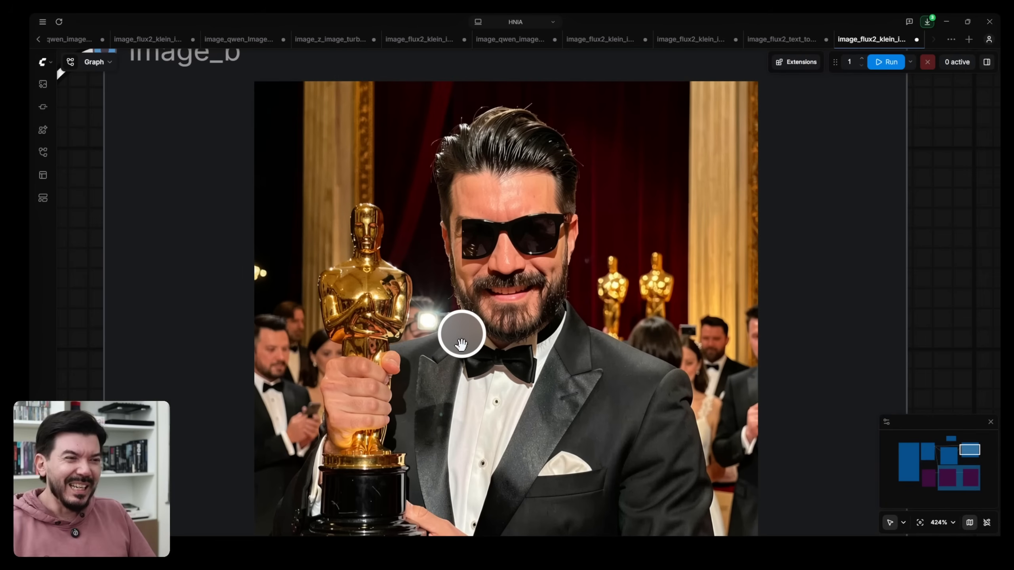
{"action": "scroll", "coordinate": [469, 332], "scroll_direction": "up", "scroll_amount": 8}
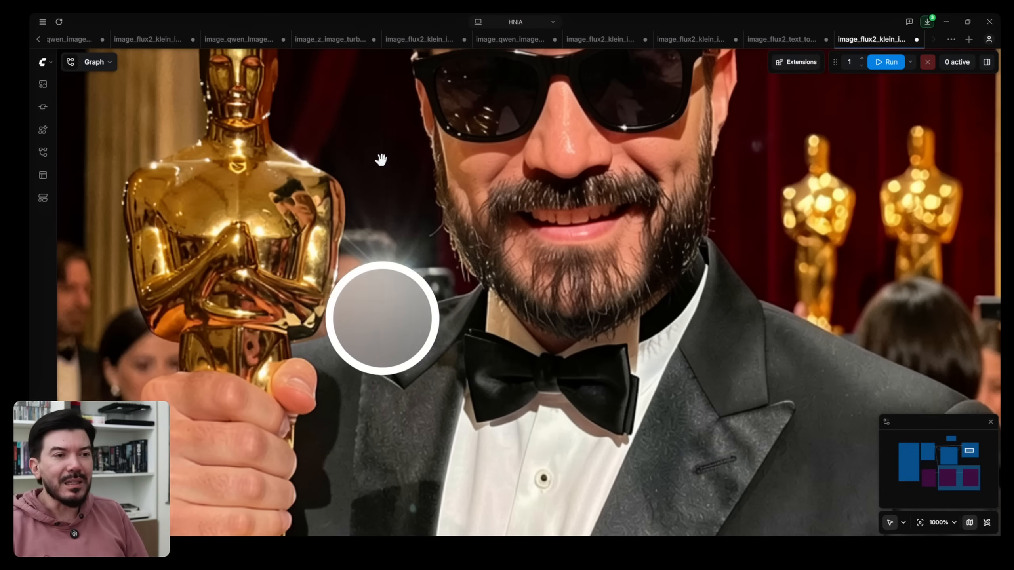
{"action": "scroll", "coordinate": [366, 174], "scroll_direction": "down", "scroll_amount": 12}
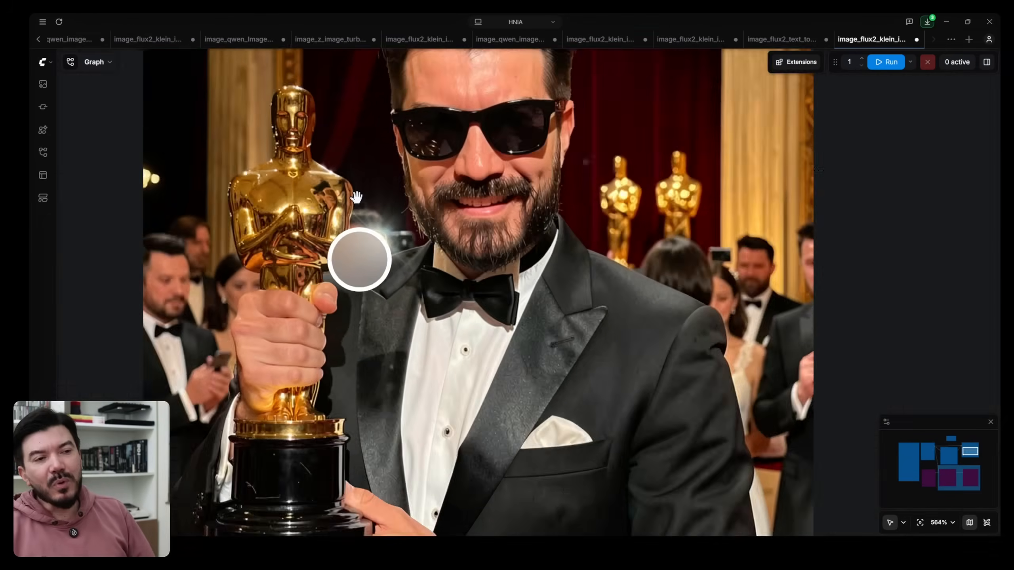
{"action": "scroll", "coordinate": [460, 337], "scroll_direction": "up", "scroll_amount": 8}
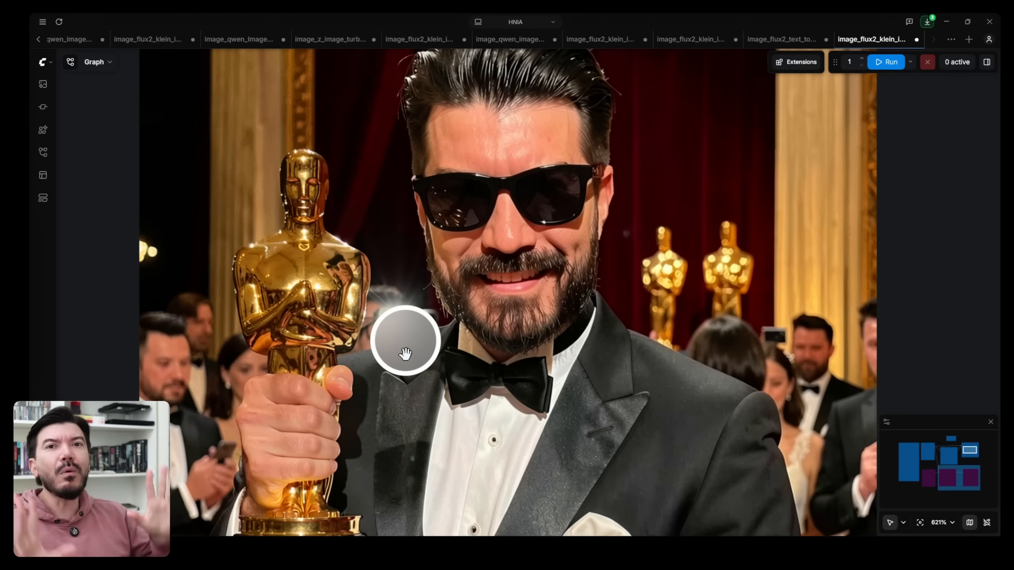
{"action": "left_click_drag", "start_coordinate": [405, 353], "coordinate": [463, 238]}
{"action": "scroll", "coordinate": [463, 238], "scroll_direction": "down", "scroll_amount": 10}
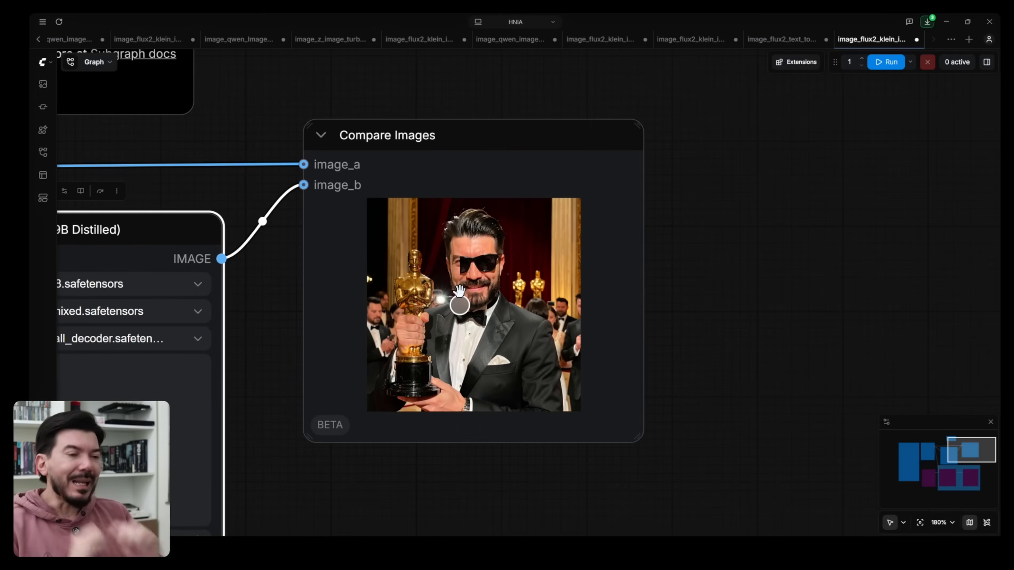
Open the inpaint JSON workflow from Downloads in ComfyUI and look over its Image Edit and Image Comparer nodes.
{"action": "scroll", "coordinate": [457, 290], "scroll_direction": "down", "scroll_amount": 8}
{"action": "left_click_drag", "start_coordinate": [364, 215], "coordinate": [591, 90]}
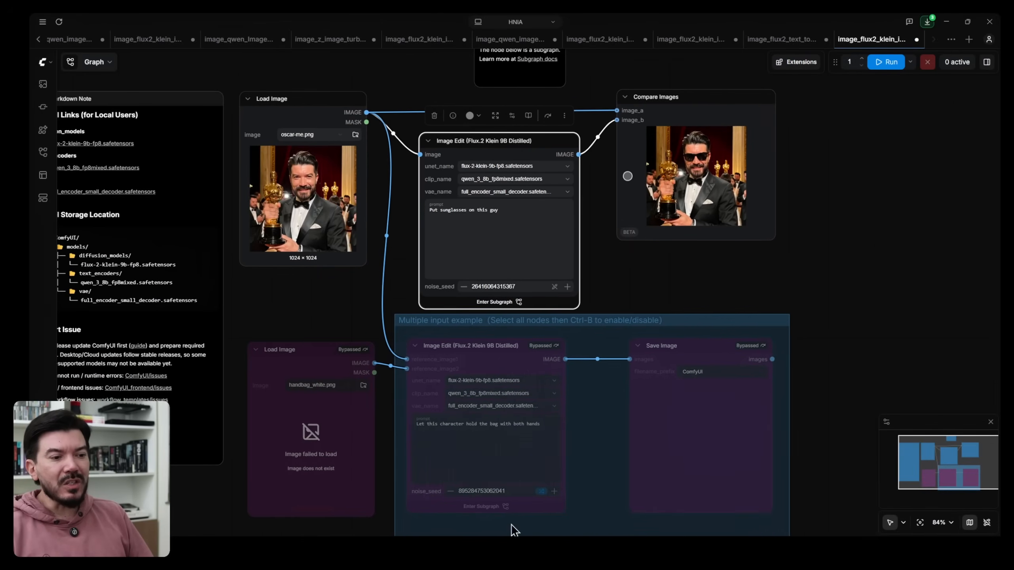
{"action": "left_click", "coordinate": [506, 546]}
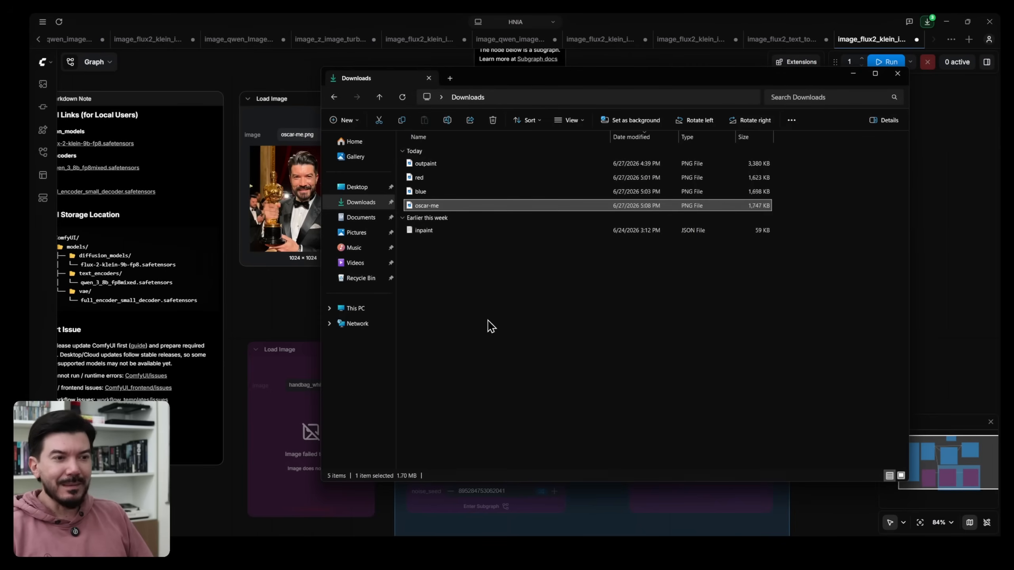
{"action": "left_click_drag", "start_coordinate": [424, 231], "coordinate": [963, 215]}
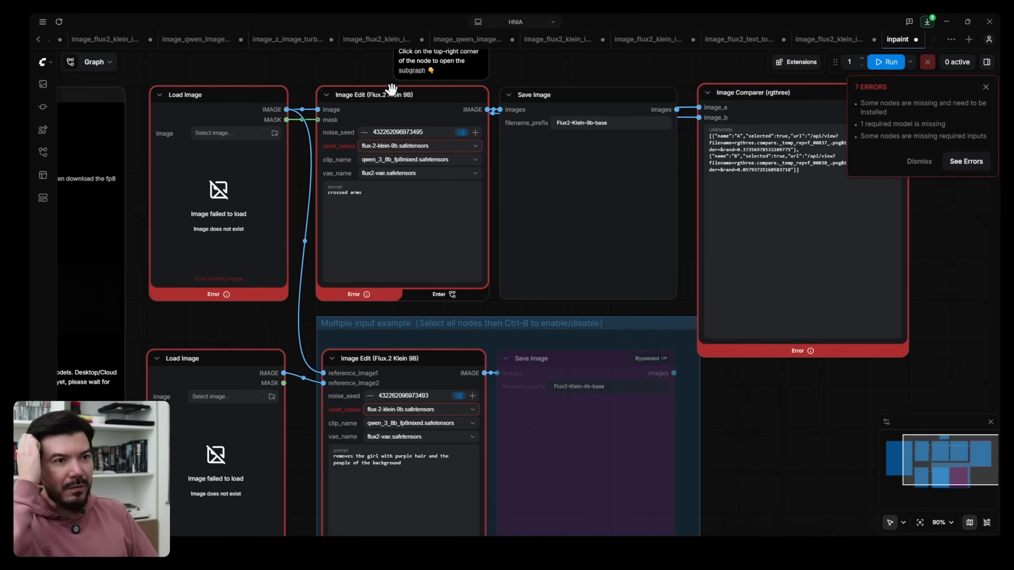
{"action": "scroll", "coordinate": [382, 98], "scroll_direction": "up", "scroll_amount": 4}
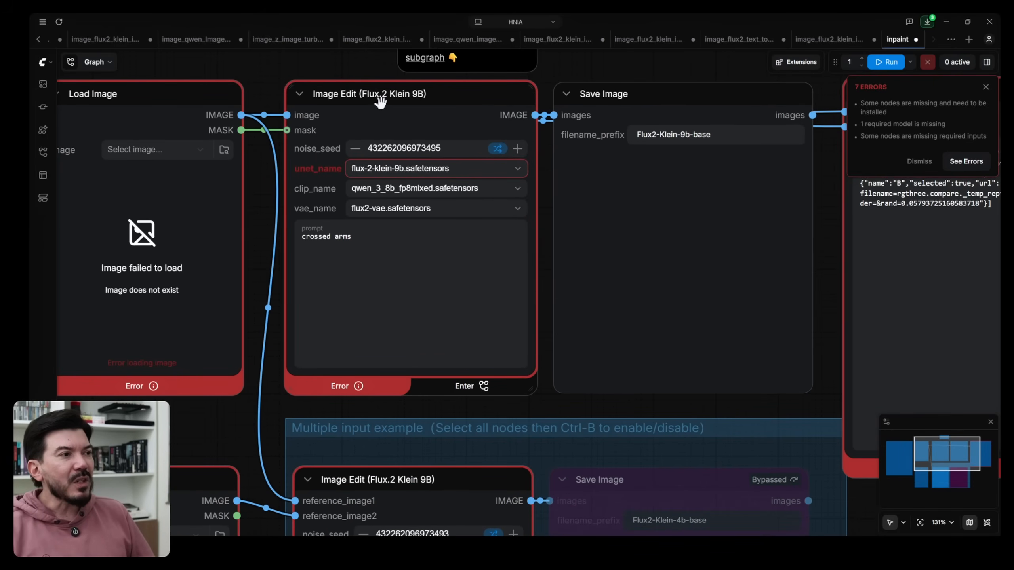
{"action": "scroll", "coordinate": [611, 374], "scroll_direction": "down", "scroll_amount": 6}
{"action": "scroll", "coordinate": [829, 254], "scroll_direction": "up", "scroll_amount": 3}
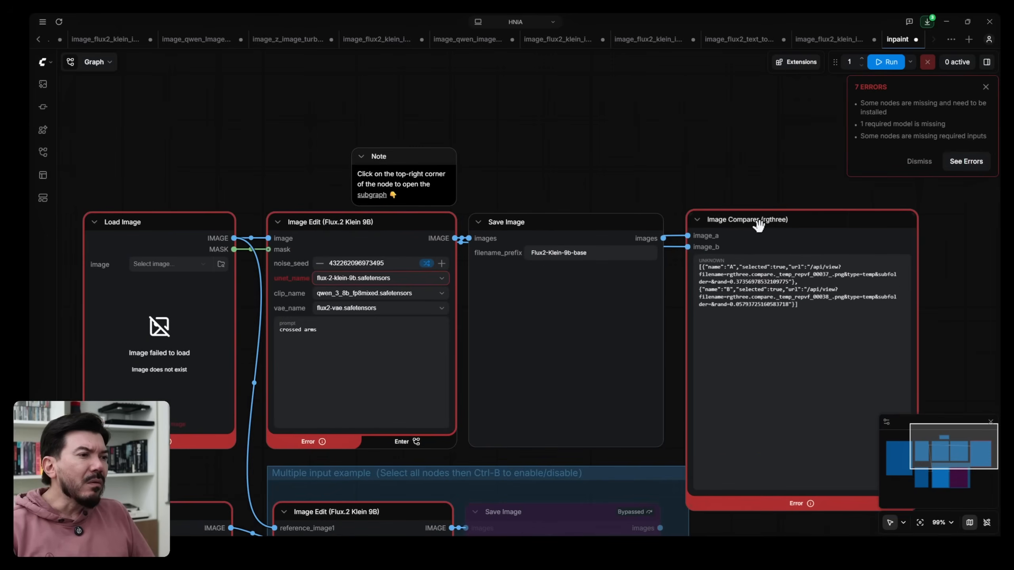
Delete the Image Comparer (rgthree) node from the inpaint workflow.
{"action": "scroll", "coordinate": [761, 226], "scroll_direction": "up", "scroll_amount": 5}
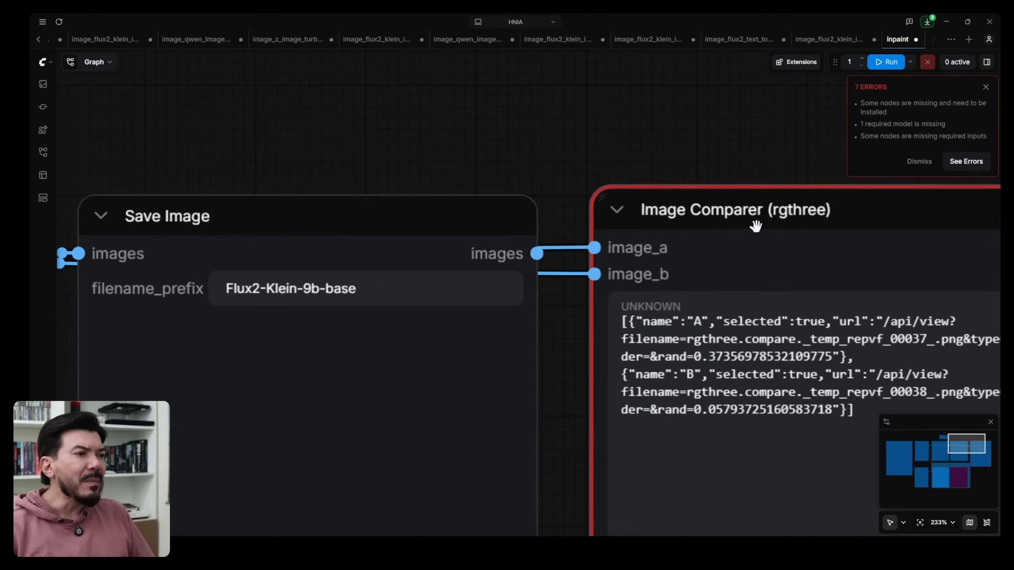
{"action": "left_click", "coordinate": [807, 215]}
{"action": "key", "text": "Delete"}
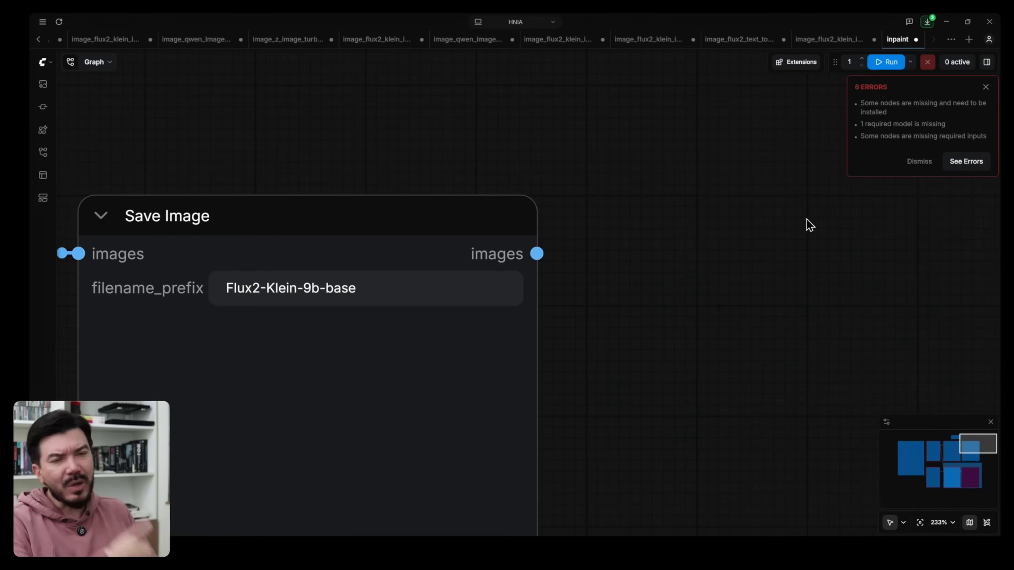
Bypass the lower Image Edit and Load Image nodes, and delete them along with the bypassed Save Image node.
{"action": "scroll", "coordinate": [678, 368], "scroll_direction": "down", "scroll_amount": 7}
{"action": "left_click_drag", "start_coordinate": [672, 374], "coordinate": [888, 216]}
{"action": "scroll", "coordinate": [895, 319], "scroll_direction": "down", "scroll_amount": 3}
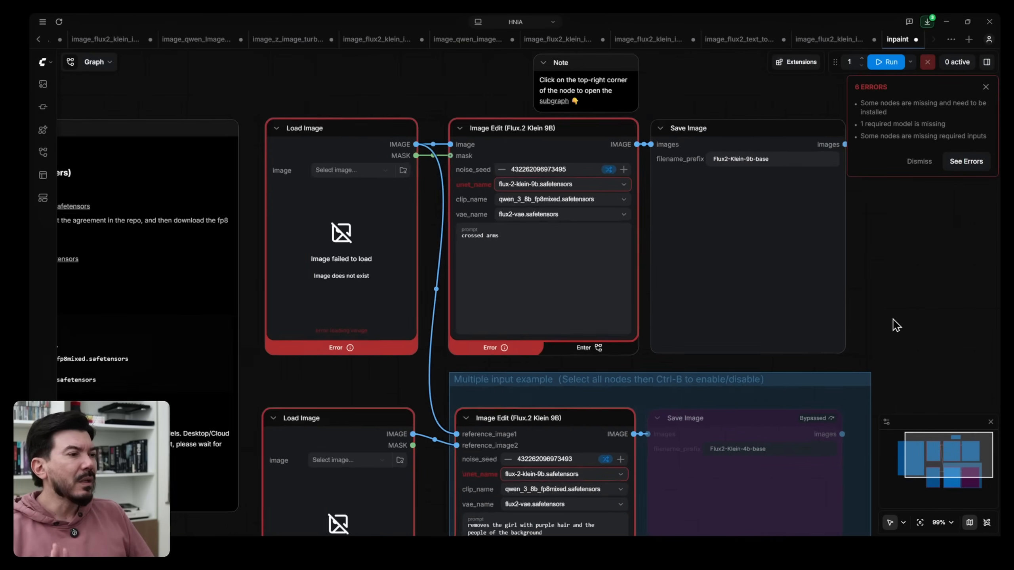
{"action": "scroll", "coordinate": [687, 403], "scroll_direction": "down", "scroll_amount": 1}
{"action": "left_click", "coordinate": [566, 408]}
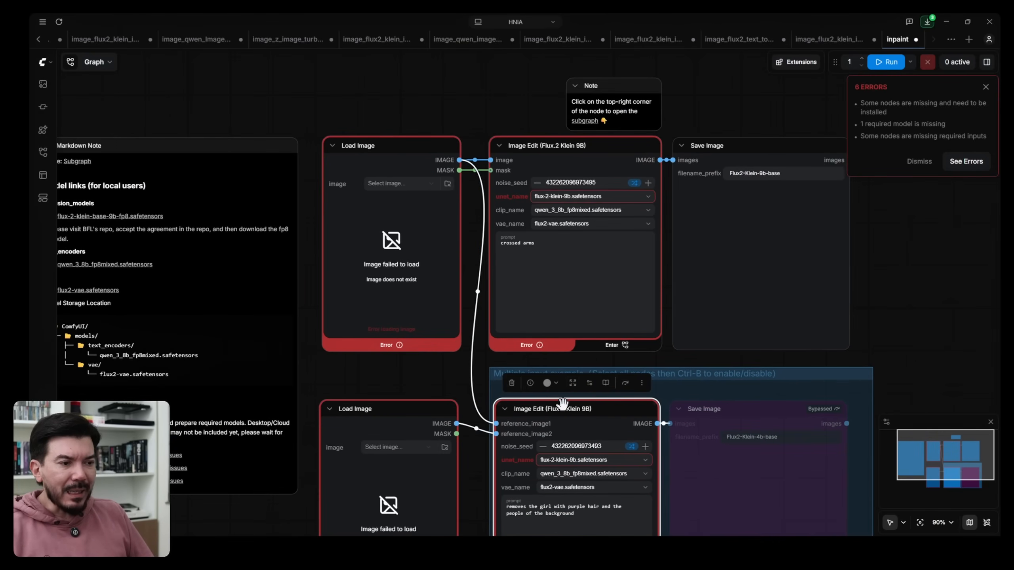
{"action": "left_click", "coordinate": [625, 383]}
{"action": "left_click", "coordinate": [419, 407]}
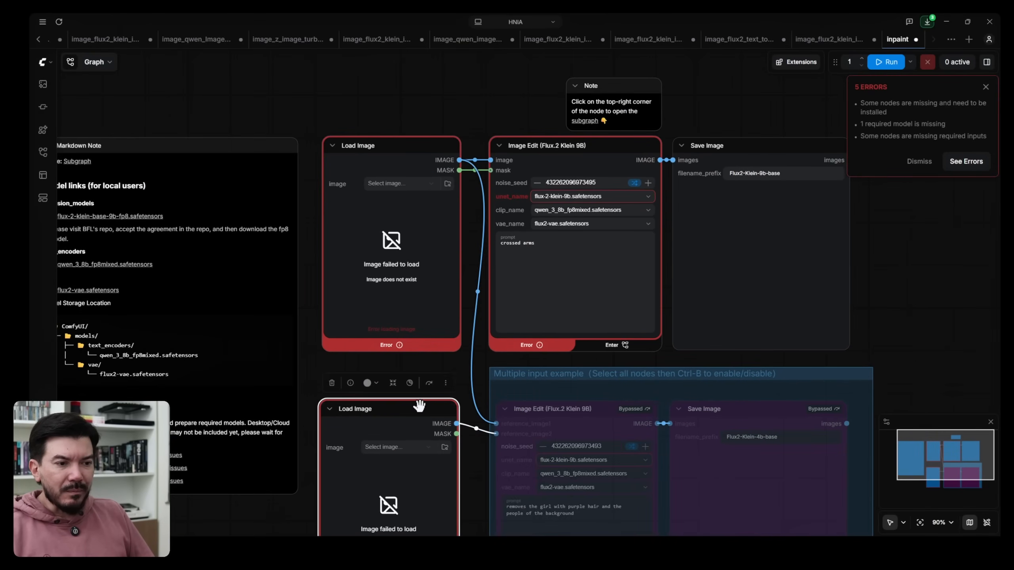
{"action": "left_click", "coordinate": [429, 383]}
{"action": "left_click_drag", "start_coordinate": [417, 365], "coordinate": [763, 504]}
{"action": "key", "text": "Delete"}
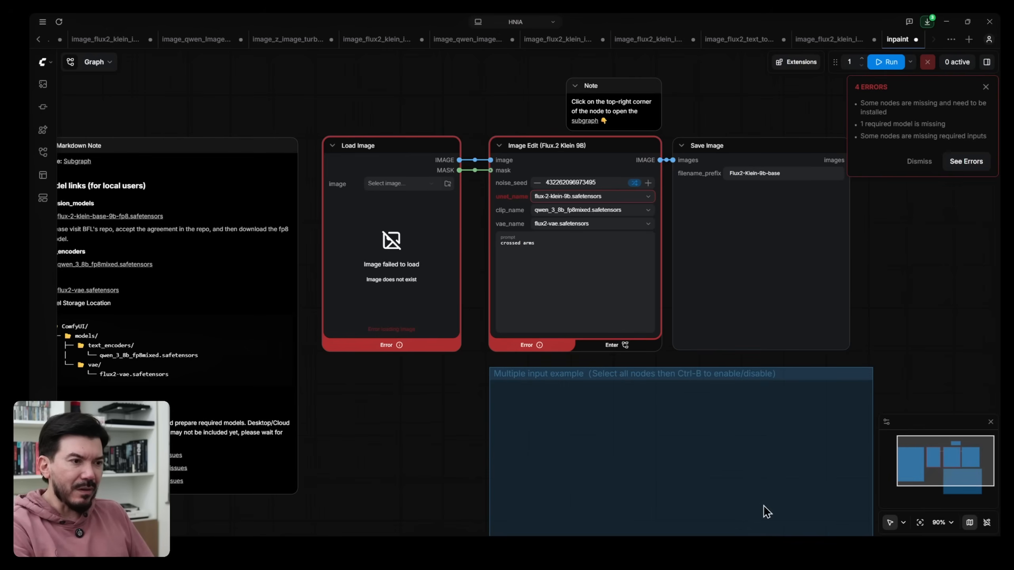
Delete the empty Multiple input example group, the Markdown Note, the subgraph Note and the remaining Save Image node.
{"action": "left_click", "coordinate": [612, 374]}
{"action": "key", "text": "Delete"}
{"action": "left_click", "coordinate": [176, 141]}
{"action": "key", "text": "Delete"}
{"action": "left_click", "coordinate": [583, 90]}
{"action": "key", "text": "Delete"}
{"action": "scroll", "coordinate": [579, 159], "scroll_direction": "up", "scroll_amount": 5}
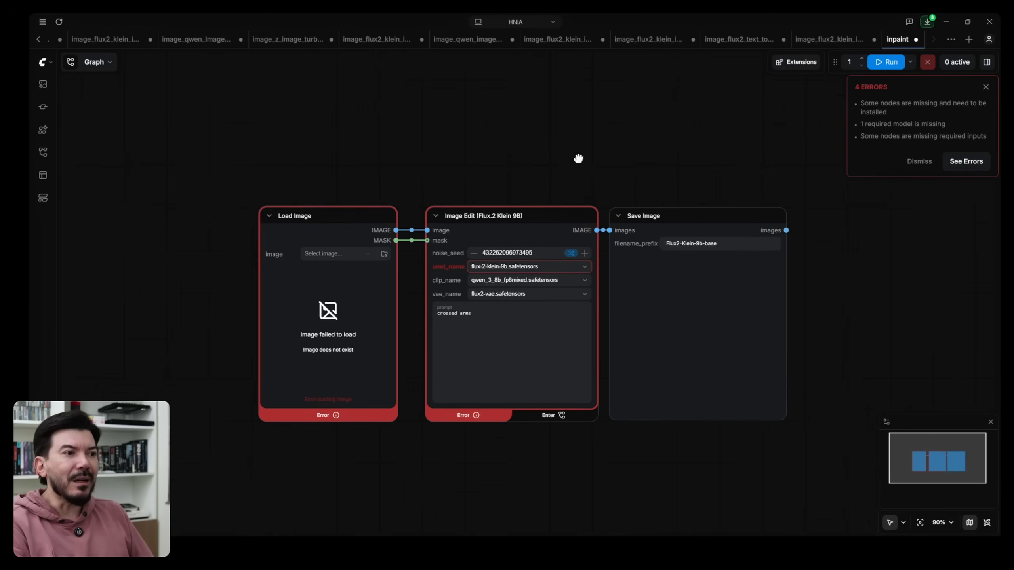
{"action": "left_click", "coordinate": [708, 212]}
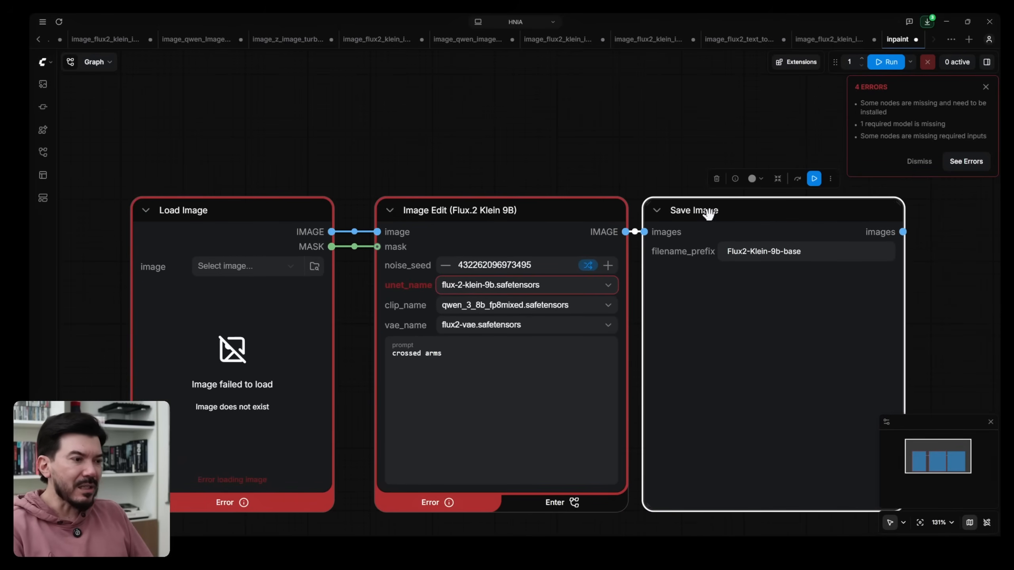
{"action": "key", "text": "Delete"}
Copy the Compare Images node from the distilled image edit workflow into the inpaint workflow.
{"action": "left_click", "coordinate": [834, 39]}
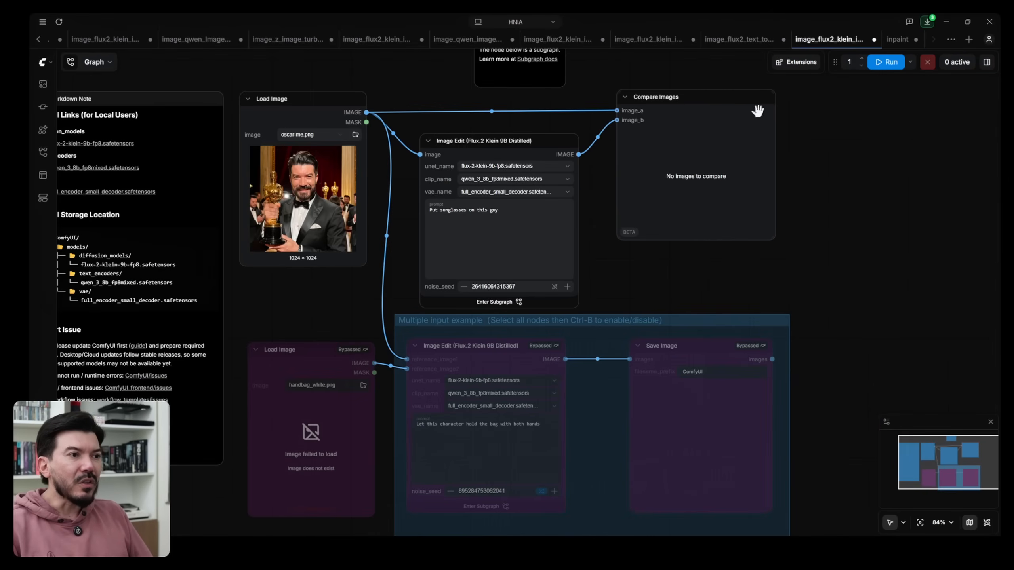
{"action": "left_click", "coordinate": [702, 97]}
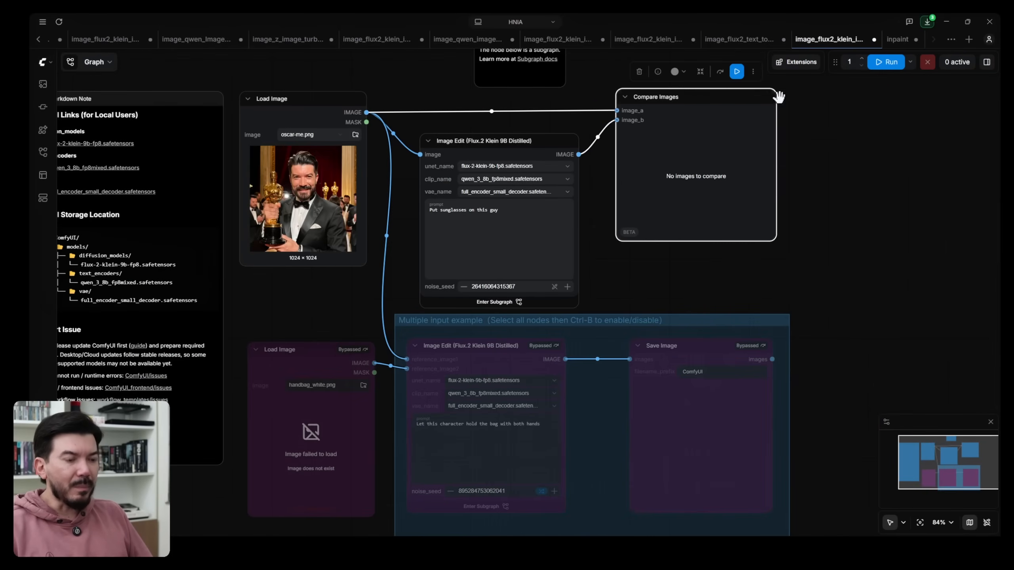
{"action": "left_click", "coordinate": [898, 39]}
Connect the Load Image output to image_a and the Image Edit output to image_b of Compare Images, and space out the nodes.
{"action": "left_click_drag", "start_coordinate": [330, 231], "coordinate": [753, 252]}
{"action": "left_click_drag", "start_coordinate": [627, 231], "coordinate": [753, 267]}
{"action": "left_click_drag", "start_coordinate": [789, 232], "coordinate": [734, 200]}
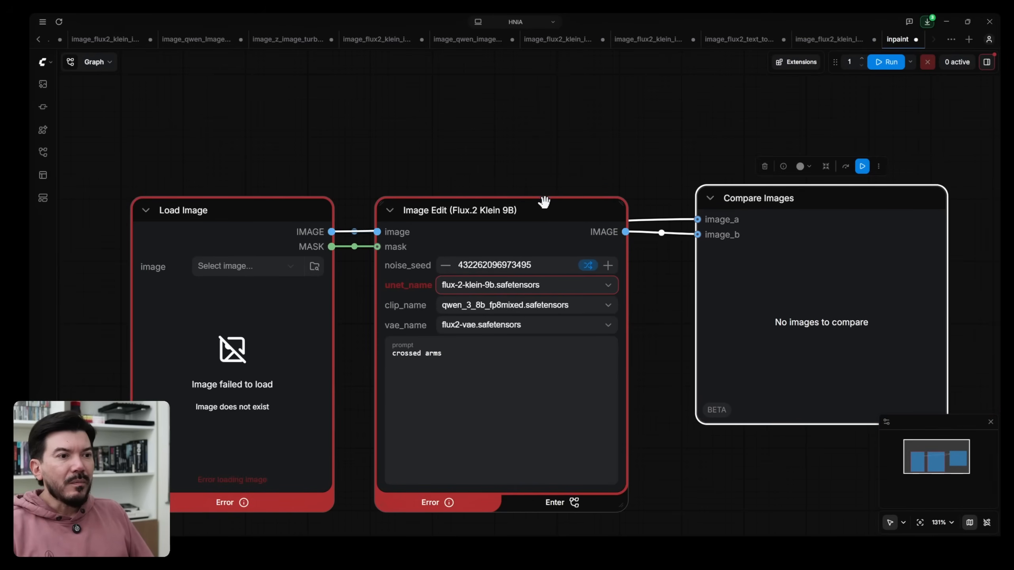
{"action": "left_click_drag", "start_coordinate": [541, 206], "coordinate": [546, 271]}
{"action": "left_click_drag", "start_coordinate": [734, 209], "coordinate": [728, 224]}
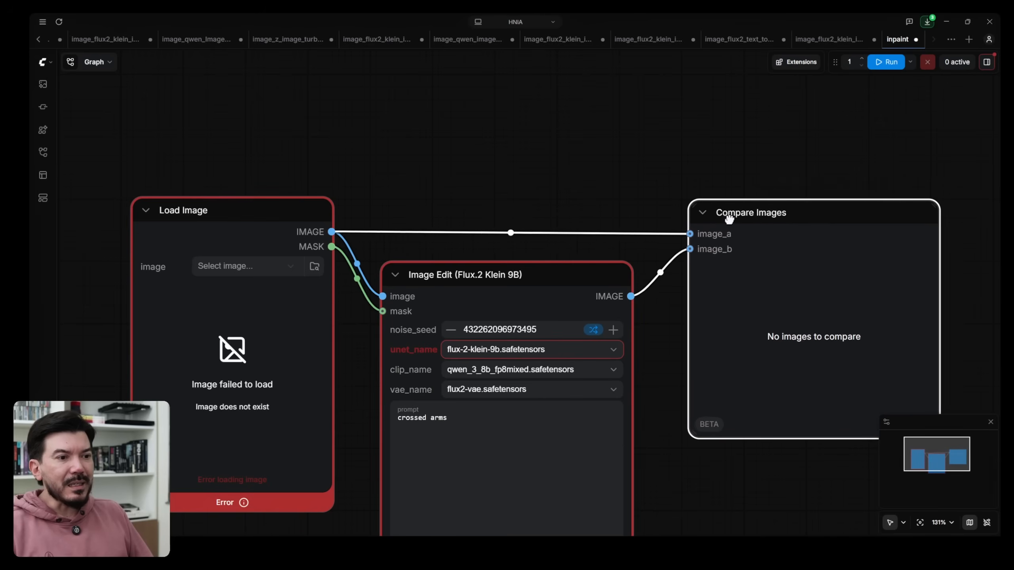
Set the Image Edit node's unet_name to flux-2-klein-9b-fp8.safetensors and its noise_seed to Fixed Value.
{"action": "left_click", "coordinate": [479, 357]}
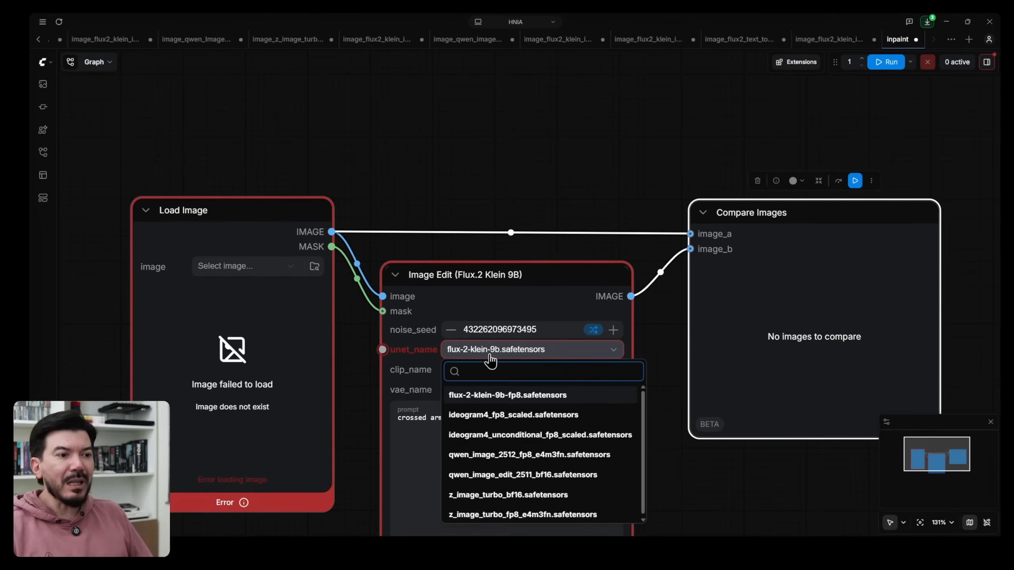
{"action": "left_click", "coordinate": [515, 395]}
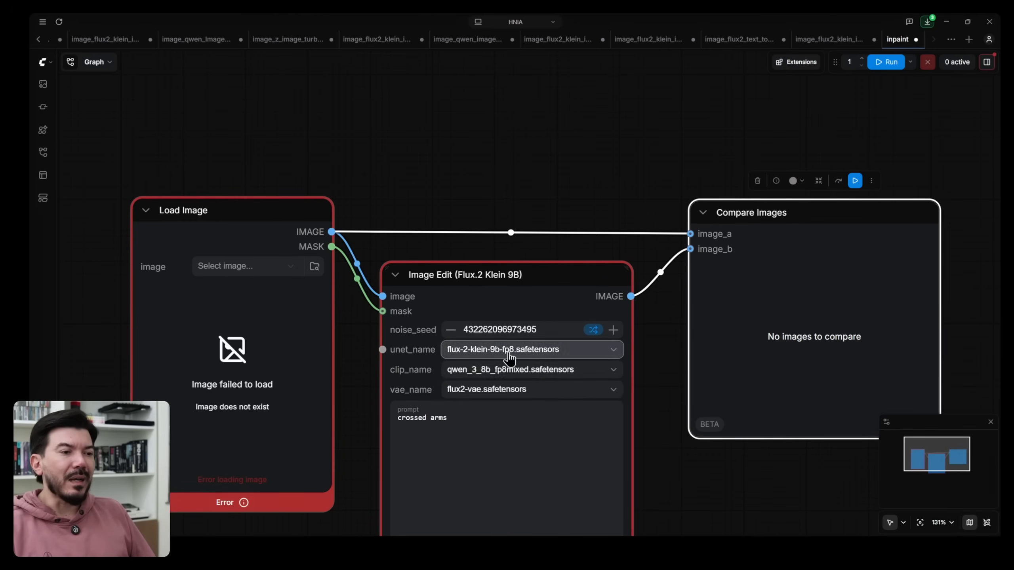
{"action": "scroll", "coordinate": [537, 370], "scroll_direction": "up", "scroll_amount": 5}
{"action": "scroll", "coordinate": [537, 369], "scroll_direction": "up", "scroll_amount": 2}
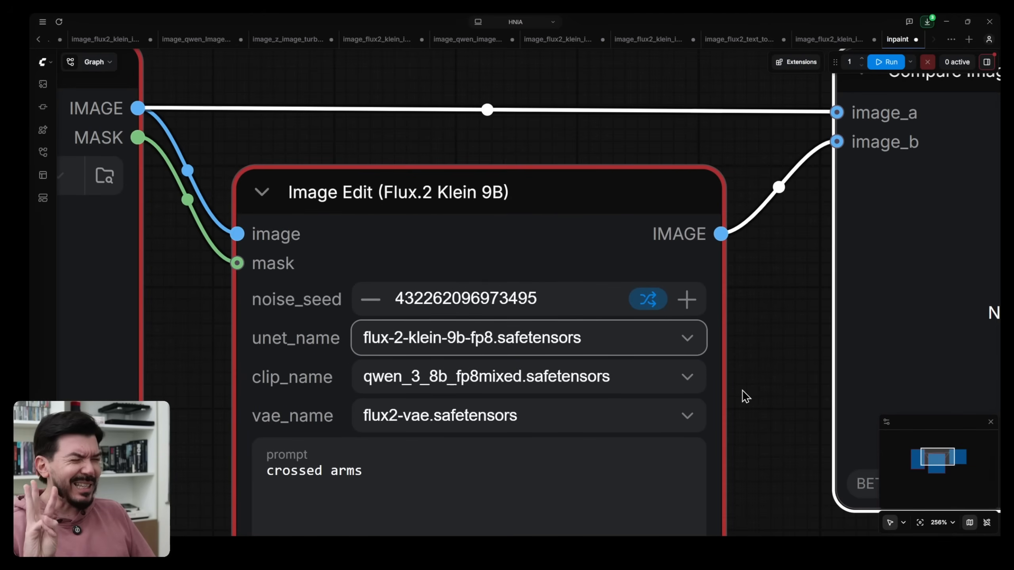
{"action": "left_click", "coordinate": [649, 301]}
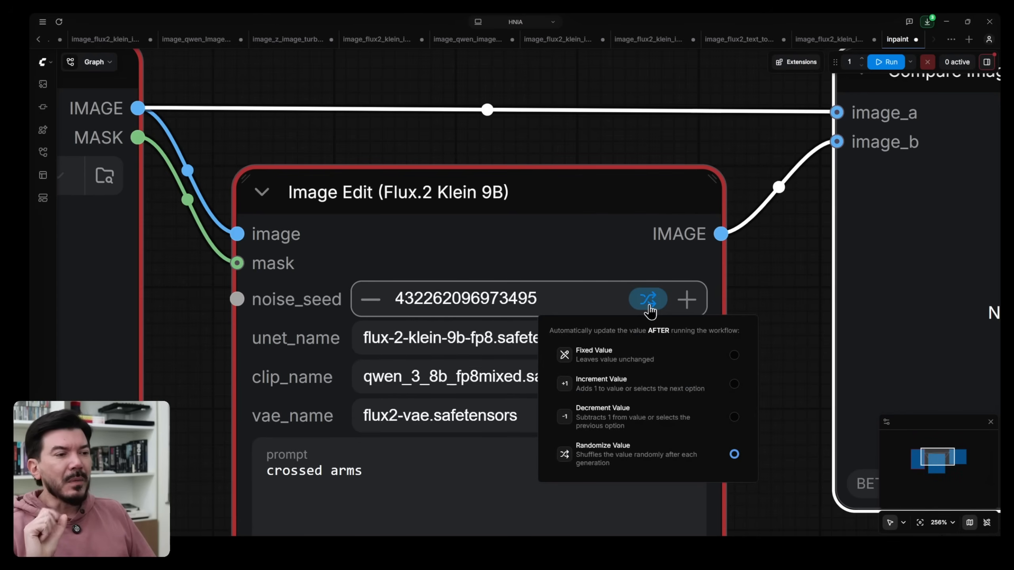
{"action": "left_click", "coordinate": [735, 355]}
{"action": "left_click", "coordinate": [775, 355]}
{"action": "scroll", "coordinate": [778, 355], "scroll_direction": "down", "scroll_amount": 6}
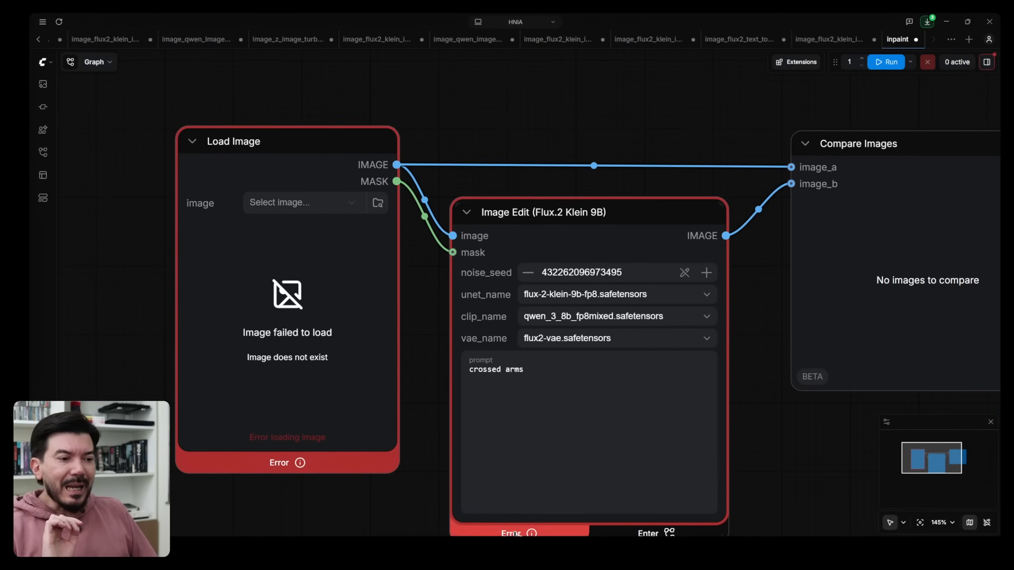
Review the inpaint workflow's errors in the Workflow Overview, checking the missing node packs and missing inputs.
{"action": "mouse_move", "coordinate": [516, 545]}
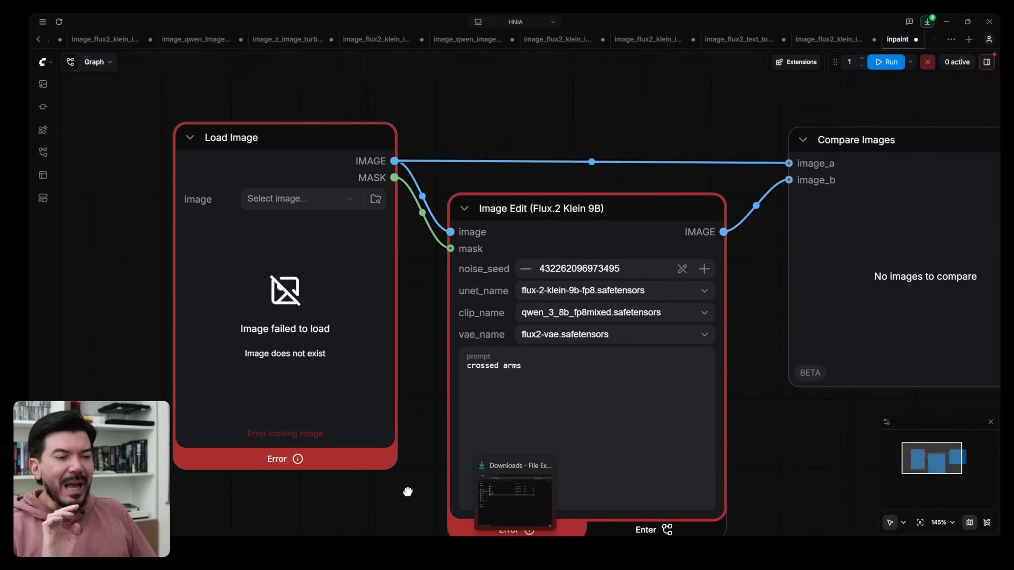
{"action": "left_click_drag", "start_coordinate": [410, 494], "coordinate": [375, 460]}
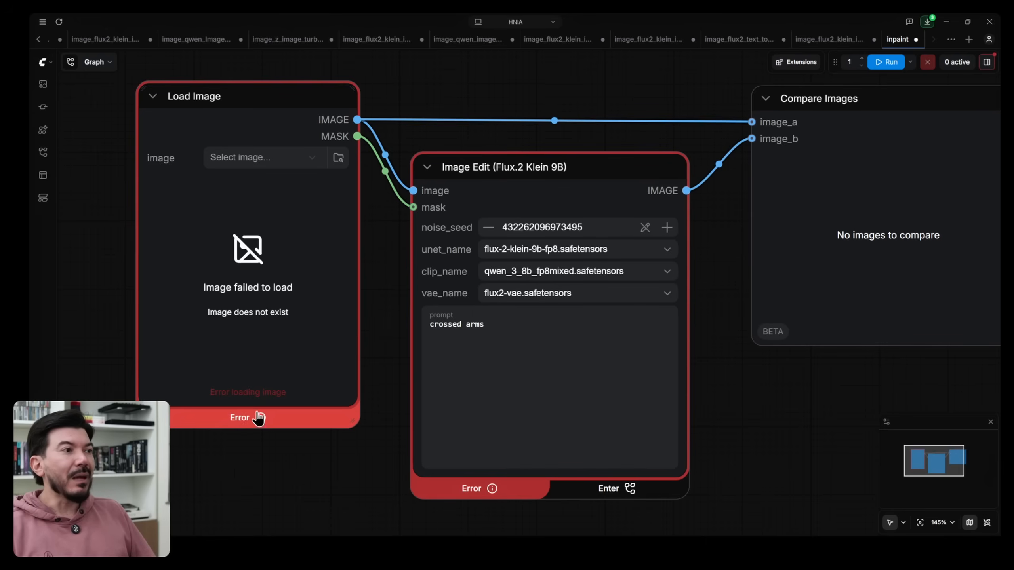
{"action": "left_click", "coordinate": [987, 63]}
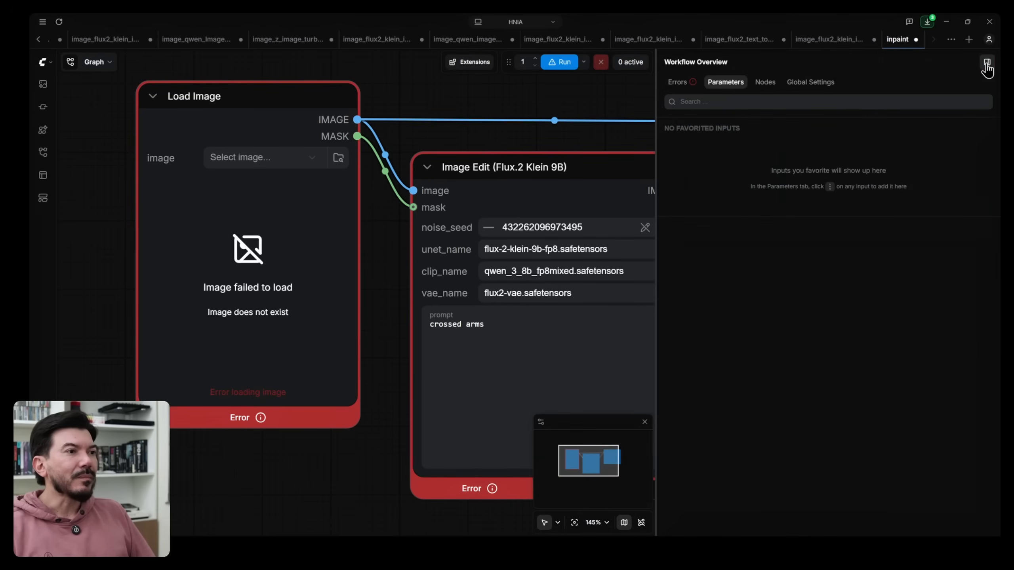
{"action": "left_click", "coordinate": [677, 83]}
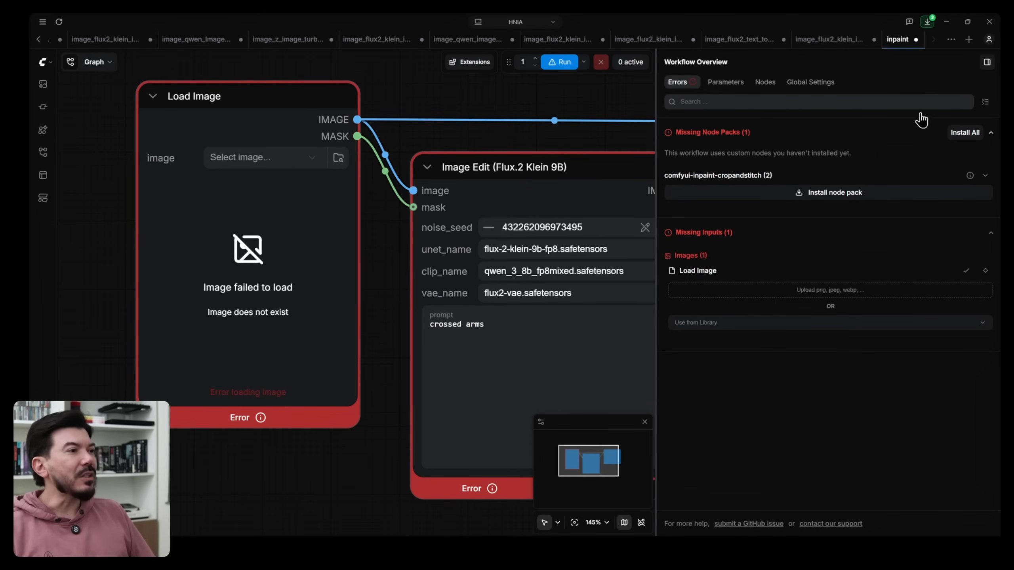
{"action": "left_click", "coordinate": [986, 61]}
Open the Image Edit (Flux.2 Klein 9B) subgraph and examine the InpaintCropImproved node.
{"action": "left_click_drag", "start_coordinate": [806, 383], "coordinate": [771, 351]}
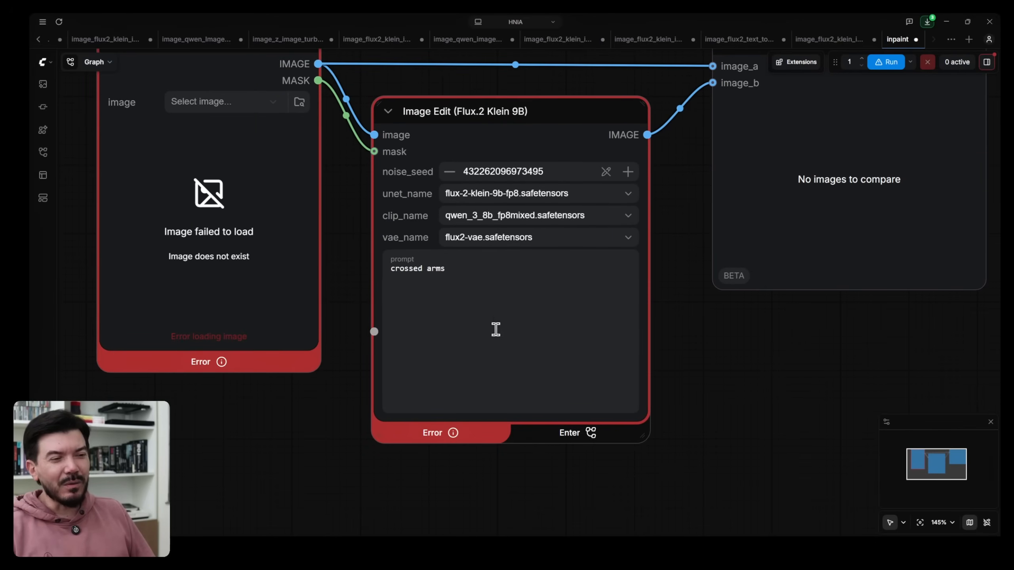
{"action": "left_click", "coordinate": [569, 438]}
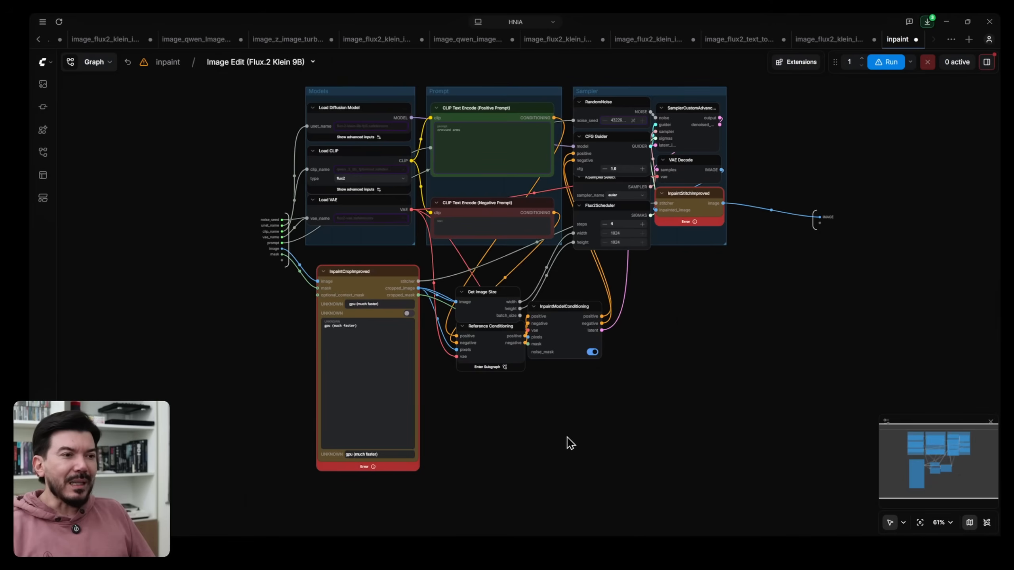
{"action": "scroll", "coordinate": [368, 323], "scroll_direction": "up", "scroll_amount": 4}
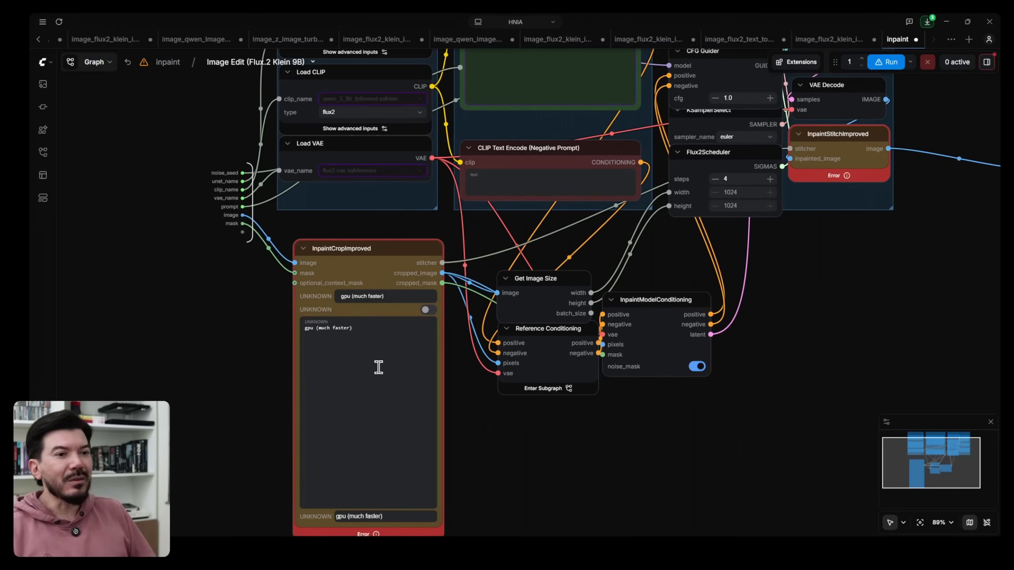
Install the missing ComfyUI-Inpaint-CropAndStitch node pack through the Nodes Manager and restart ComfyUI to apply the change.
{"action": "left_click", "coordinate": [799, 68]}
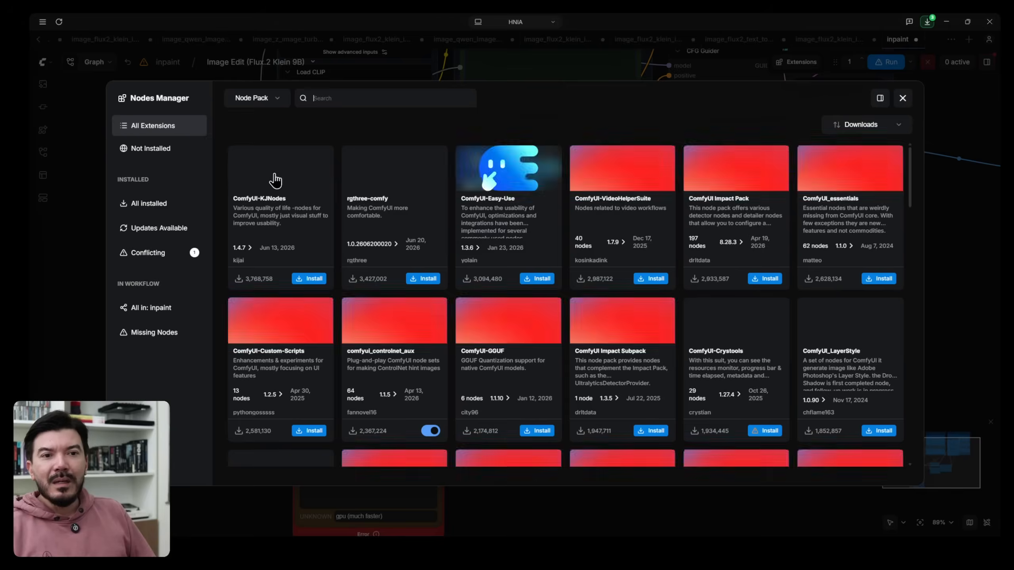
{"action": "left_click", "coordinate": [148, 151]}
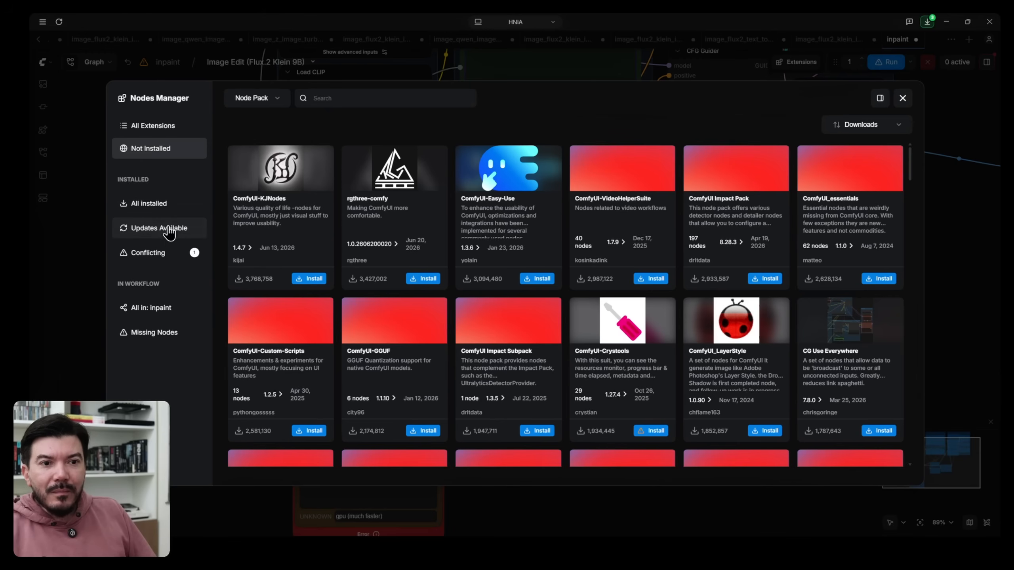
{"action": "left_click", "coordinate": [167, 335]}
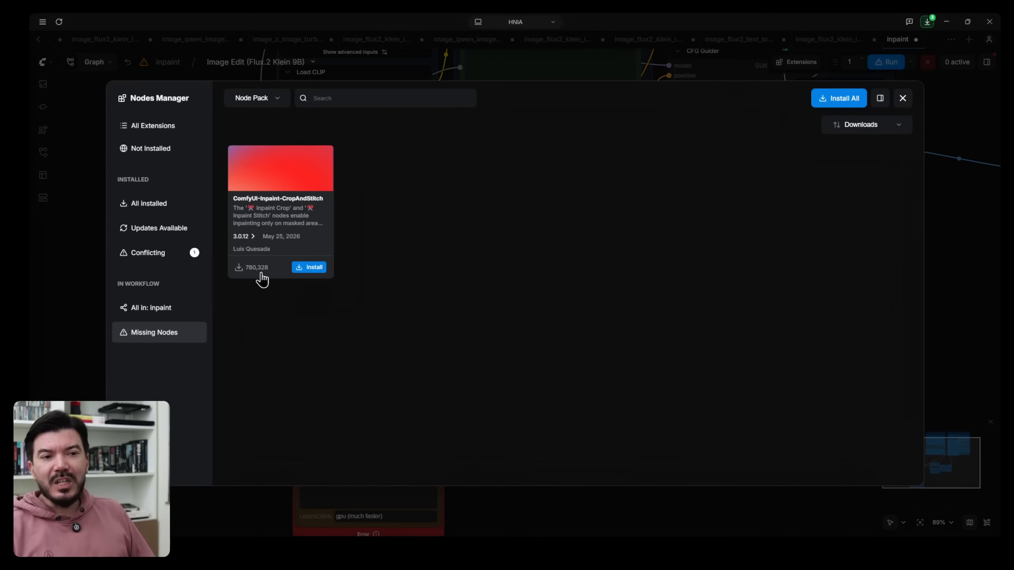
{"action": "left_click", "coordinate": [307, 269]}
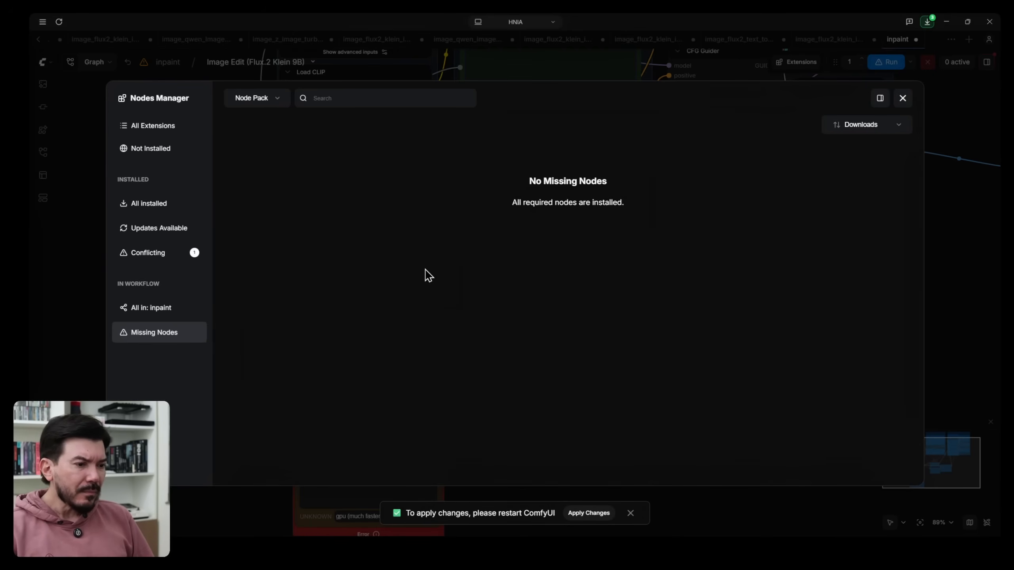
{"action": "left_click", "coordinate": [597, 515]}
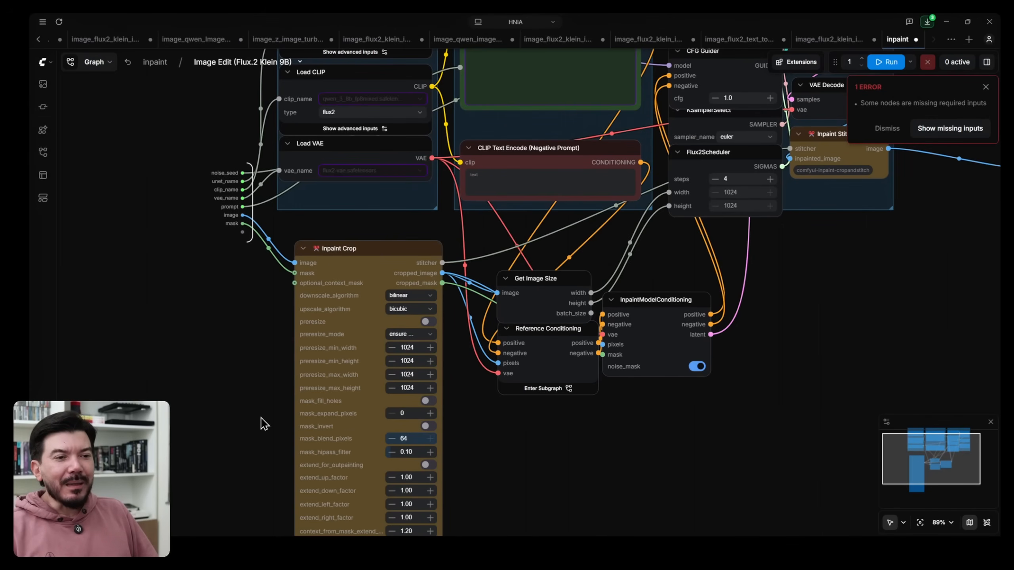
Return from the subgraph to the main inpaint graph and load oscar-me.png from Downloads into the Load Image node.
{"action": "scroll", "coordinate": [259, 421], "scroll_direction": "down", "scroll_amount": 5}
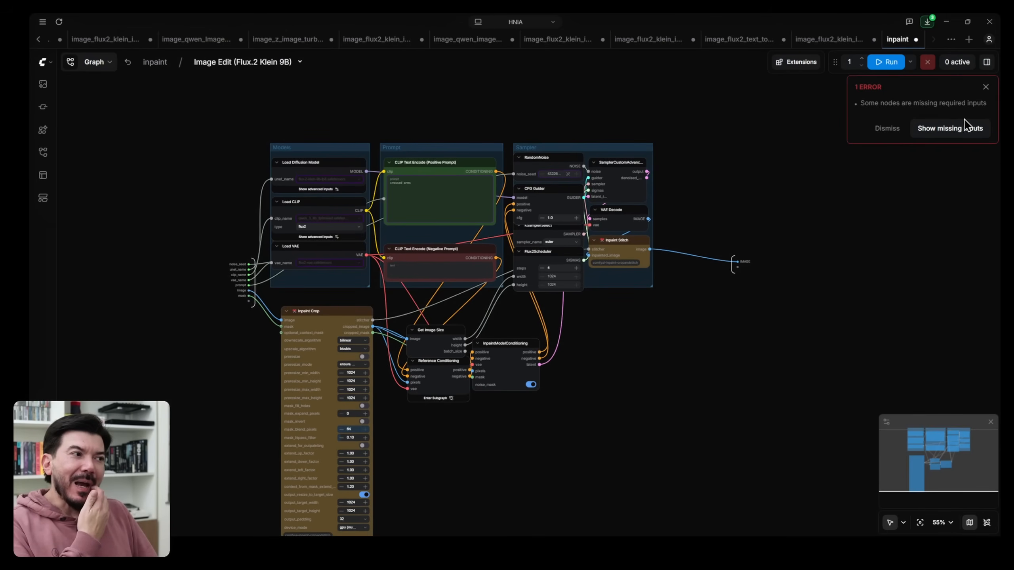
{"action": "left_click", "coordinate": [985, 86]}
{"action": "left_click", "coordinate": [155, 62]}
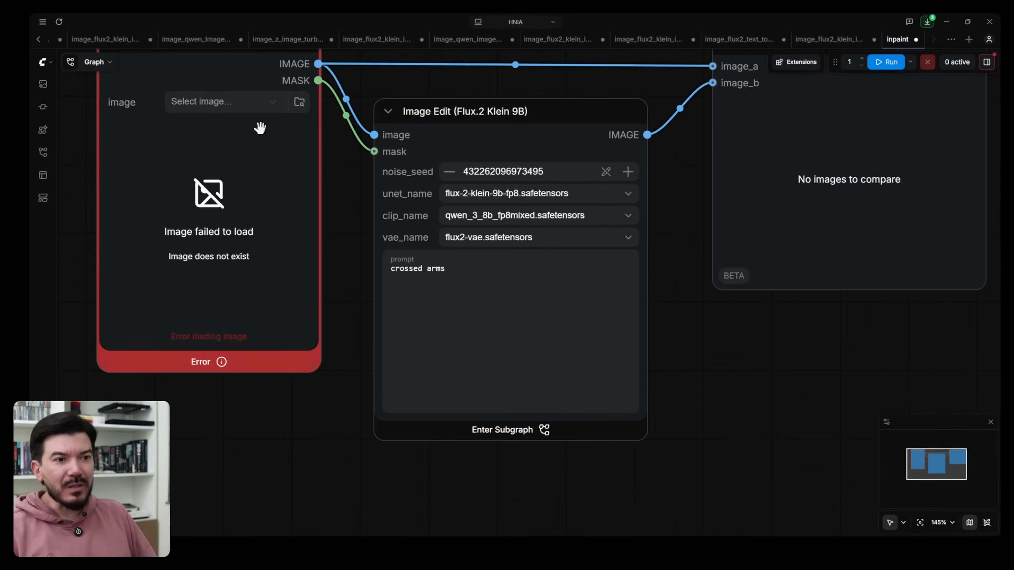
{"action": "left_click_drag", "start_coordinate": [351, 219], "coordinate": [387, 267]}
{"action": "key", "text": "alt+Tab"}
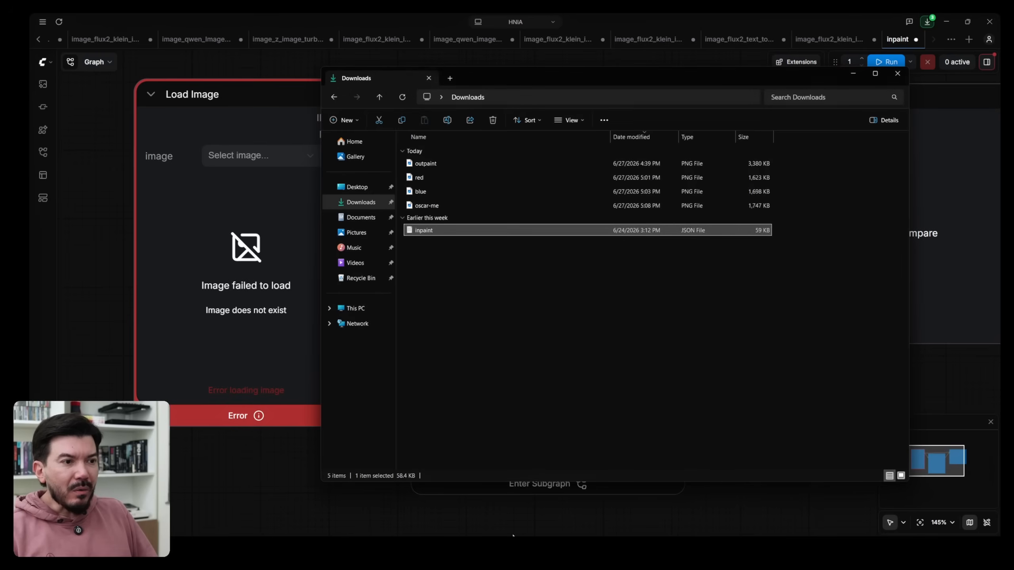
{"action": "left_click_drag", "start_coordinate": [436, 206], "coordinate": [241, 208]}
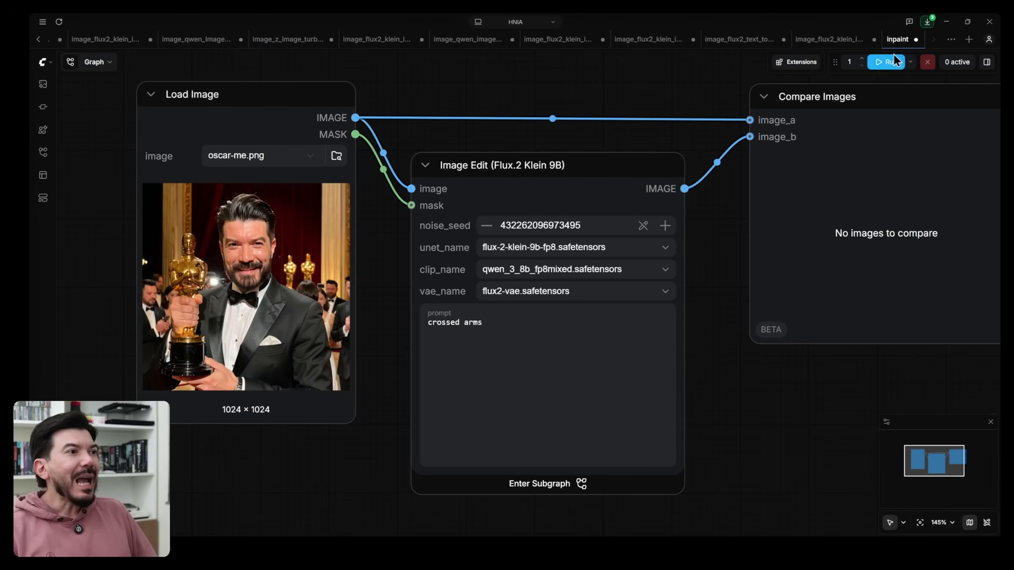
Replace the inpaint workflow's Image Edit prompt with "Put sunglasses on this guy", copied from the distilled image edit workflow.
{"action": "left_click", "coordinate": [829, 39]}
{"action": "left_click_drag", "start_coordinate": [528, 217], "coordinate": [426, 211]}
{"action": "key", "text": "ctrl+c"}
{"action": "left_click", "coordinate": [425, 215]}
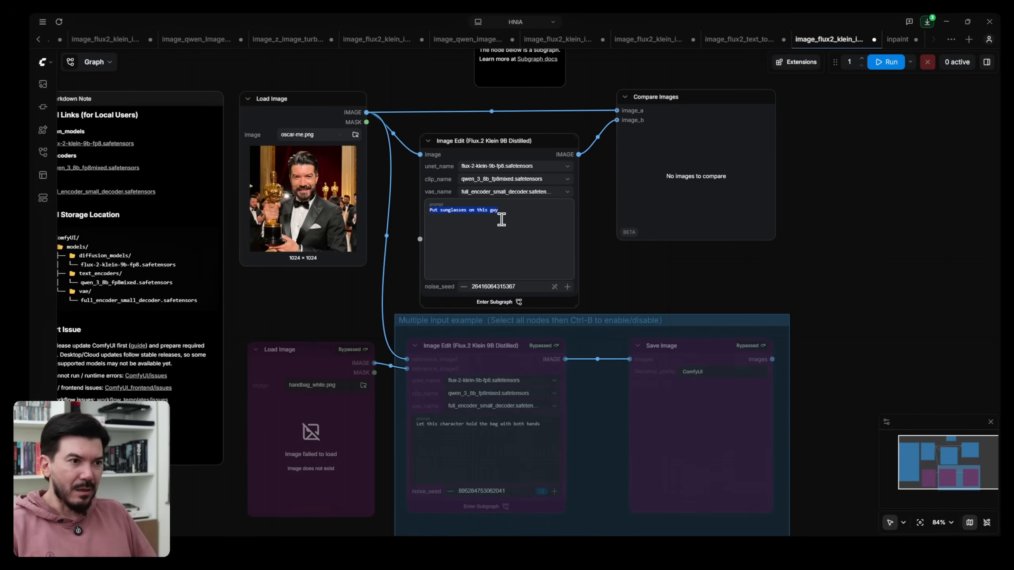
{"action": "left_click", "coordinate": [897, 39]}
{"action": "left_click", "coordinate": [499, 323]}
{"action": "key", "text": "ctrl+a"}
{"action": "key", "text": "ctrl+v"}
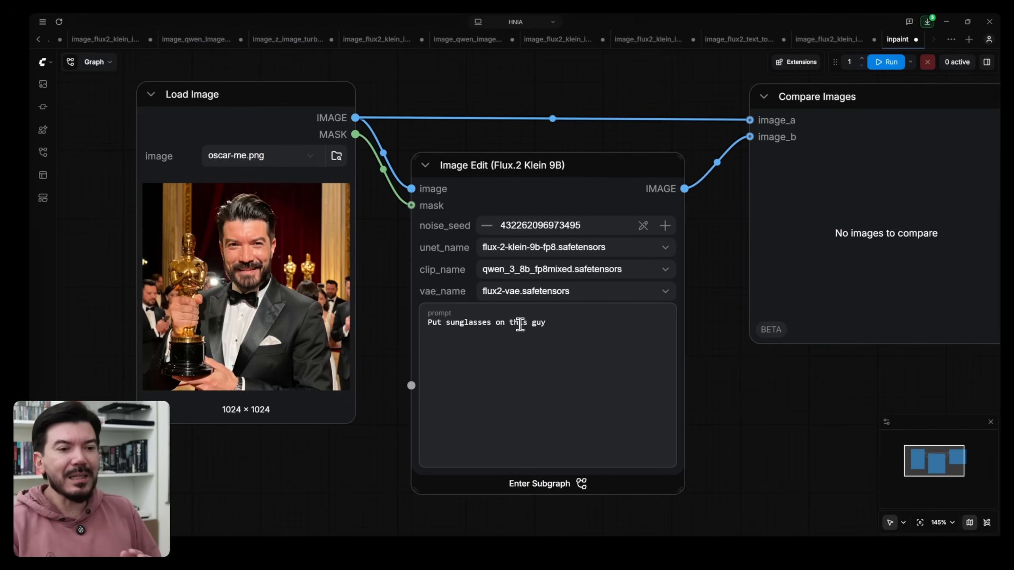
Run the inpaint workflow on the unmasked portrait and inspect the output in the Compare Images node.
{"action": "left_click", "coordinate": [886, 62]}
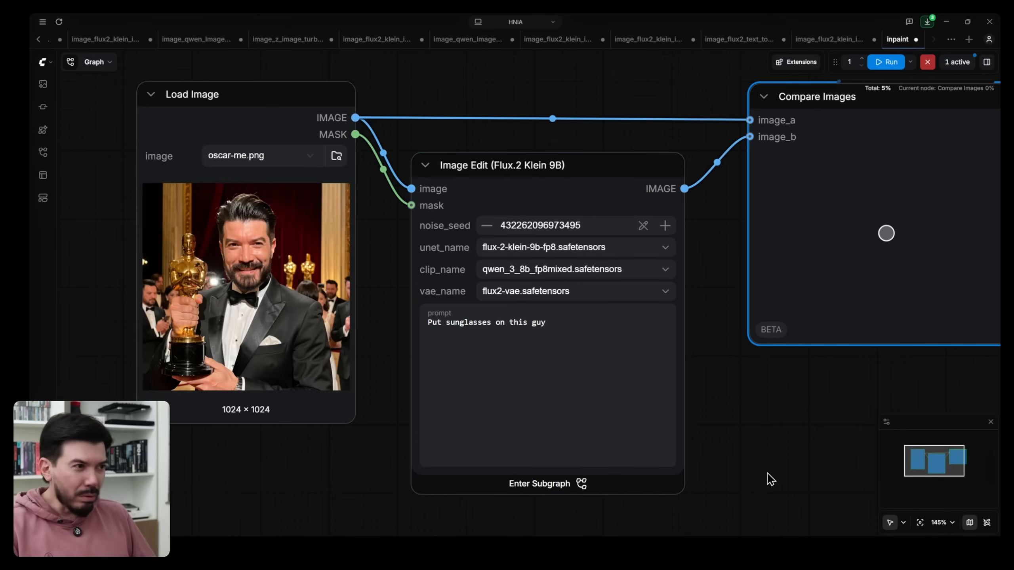
{"action": "left_click_drag", "start_coordinate": [841, 412], "coordinate": [707, 510]}
{"action": "scroll", "coordinate": [787, 329], "scroll_direction": "up", "scroll_amount": 10}
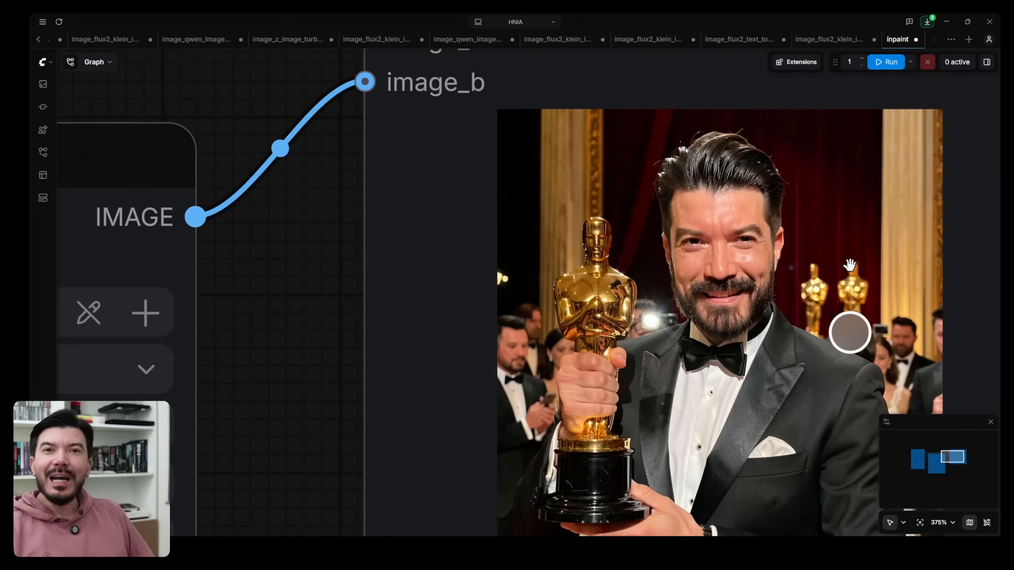
{"action": "scroll", "coordinate": [850, 265], "scroll_direction": "down", "scroll_amount": 10}
{"action": "left_click_drag", "start_coordinate": [645, 349], "coordinate": [710, 286]}
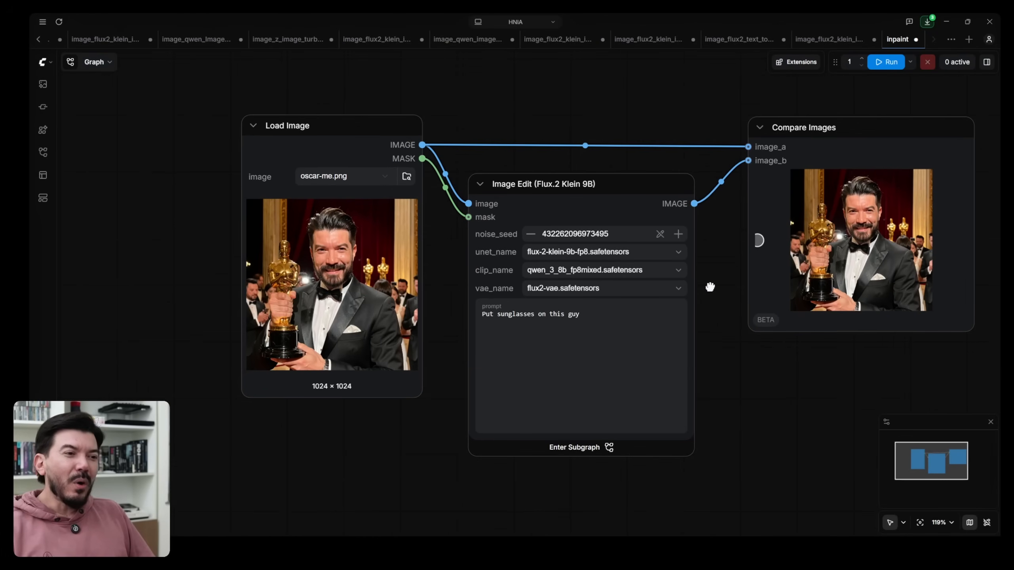
Open the Image Edit (Flux.2 Klein 9B) subgraph and examine the Inpaint Crop node's settings.
{"action": "left_click", "coordinate": [583, 447]}
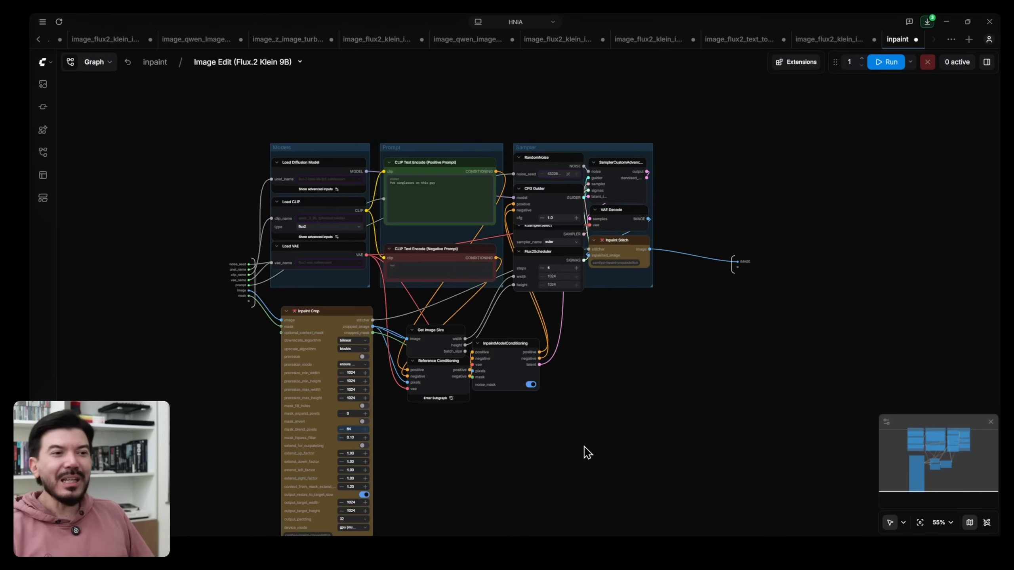
{"action": "scroll", "coordinate": [479, 401], "scroll_direction": "up", "scroll_amount": 5}
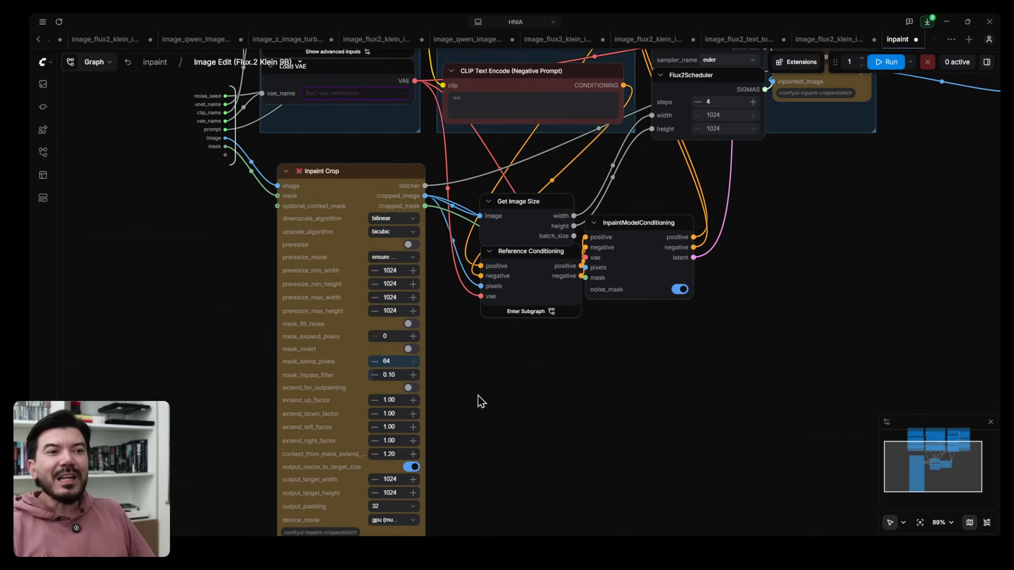
{"action": "left_click", "coordinate": [319, 170]}
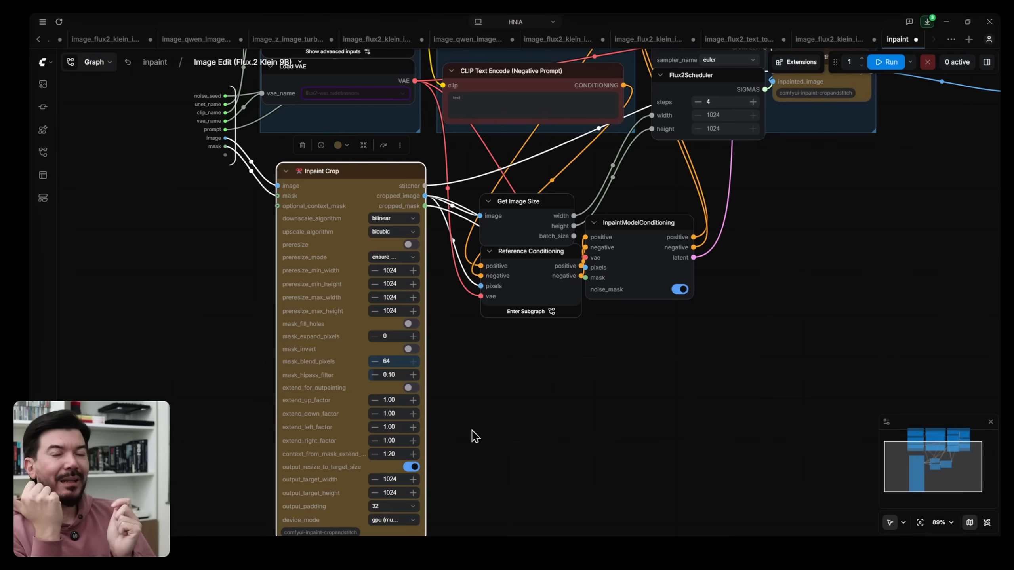
Switch to the Flux.2 Klein 9B Distilled image edit workflow, run it, and inspect the portrait in its Compare Images node.
{"action": "left_click", "coordinate": [827, 40]}
{"action": "left_click", "coordinate": [899, 64]}
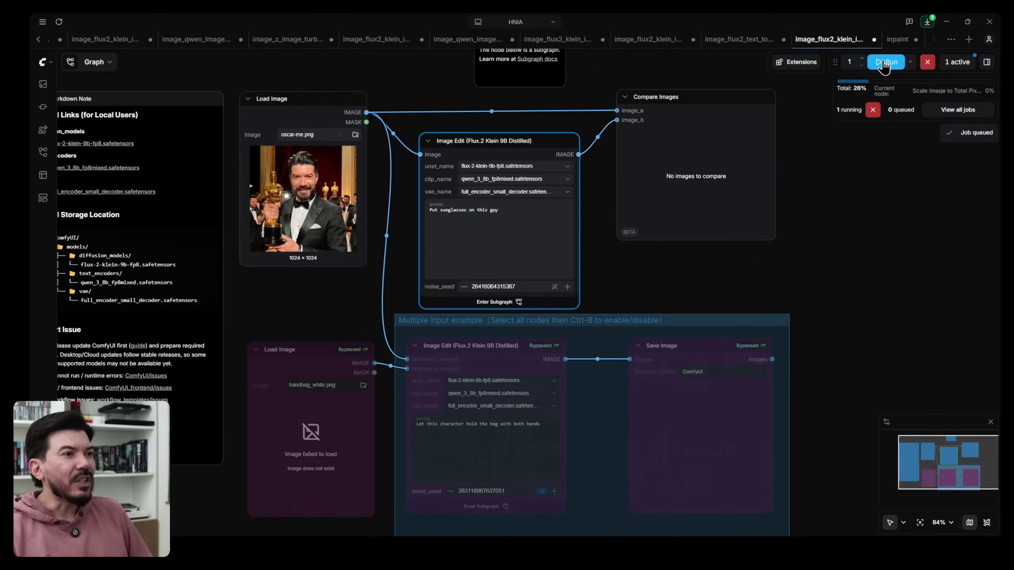
{"action": "left_click_drag", "start_coordinate": [847, 156], "coordinate": [830, 231]}
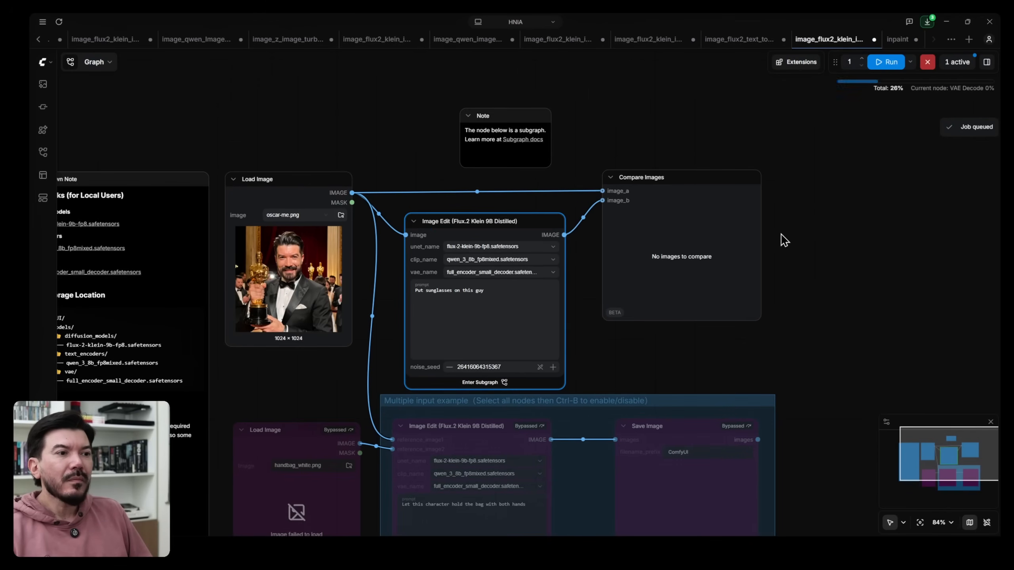
{"action": "scroll", "coordinate": [679, 312], "scroll_direction": "up", "scroll_amount": 20}
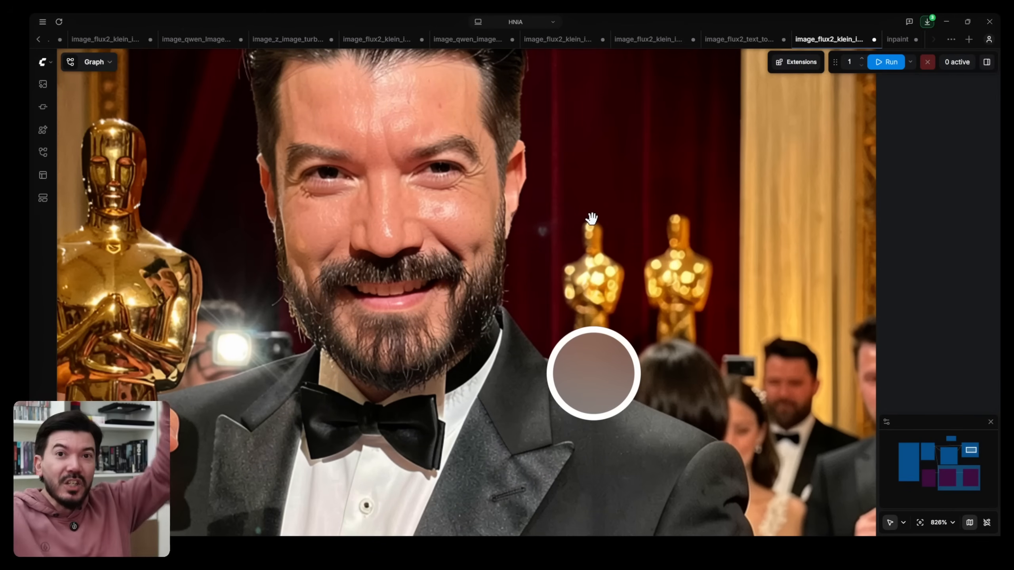
Return to the inpaint workflow's subgraph and examine how the Inpaint Crop and Inpaint Stitch nodes are connected.
{"action": "left_click", "coordinate": [897, 39]}
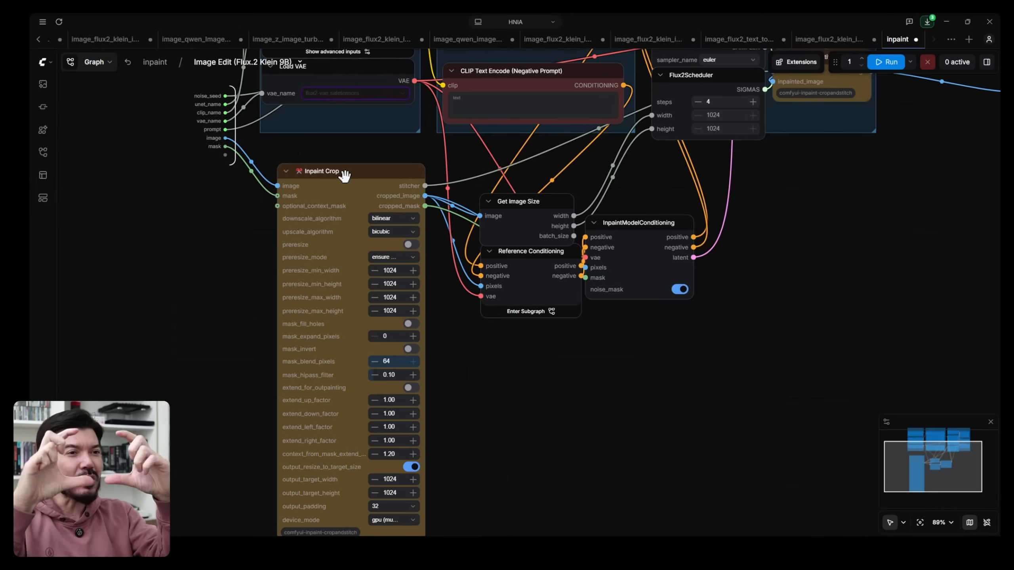
{"action": "left_click_drag", "start_coordinate": [843, 208], "coordinate": [665, 426]}
{"action": "scroll", "coordinate": [660, 295], "scroll_direction": "up", "scroll_amount": 5}
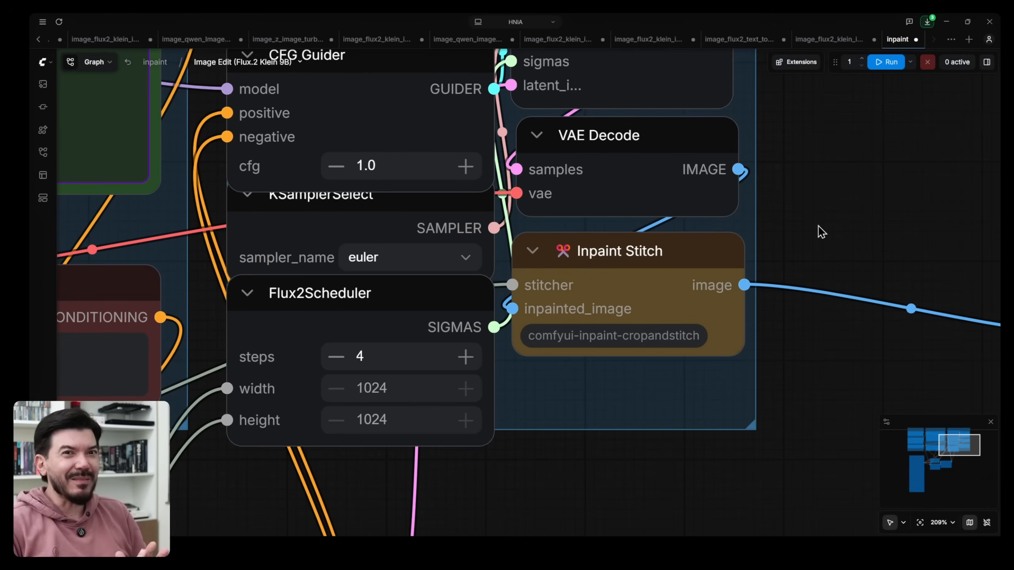
{"action": "scroll", "coordinate": [842, 208], "scroll_direction": "down", "scroll_amount": 10}
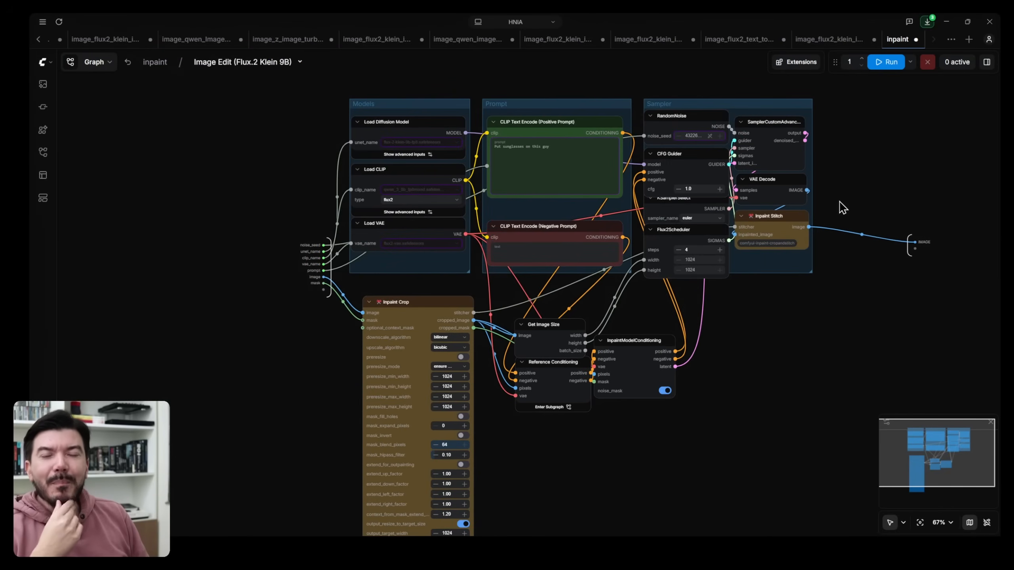
Return to the main inpaint graph and open the Load Image node's portrait in the Mask Editor.
{"action": "left_click", "coordinate": [154, 63]}
{"action": "scroll", "coordinate": [307, 243], "scroll_direction": "up", "scroll_amount": 12}
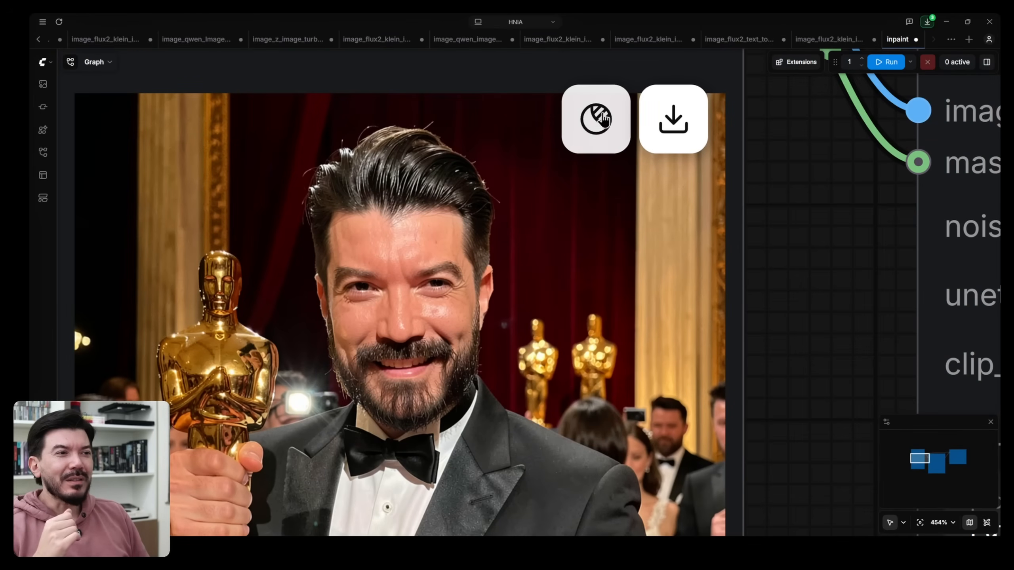
{"action": "scroll", "coordinate": [601, 130], "scroll_direction": "down", "scroll_amount": 10}
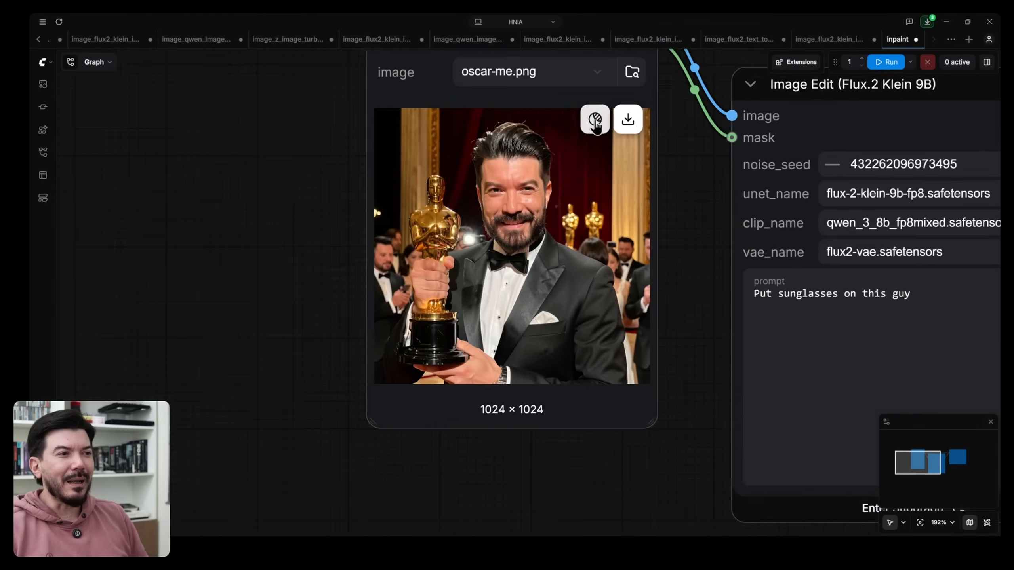
{"action": "left_click_drag", "start_coordinate": [667, 150], "coordinate": [628, 195]}
{"action": "mouse_move", "coordinate": [547, 175]}
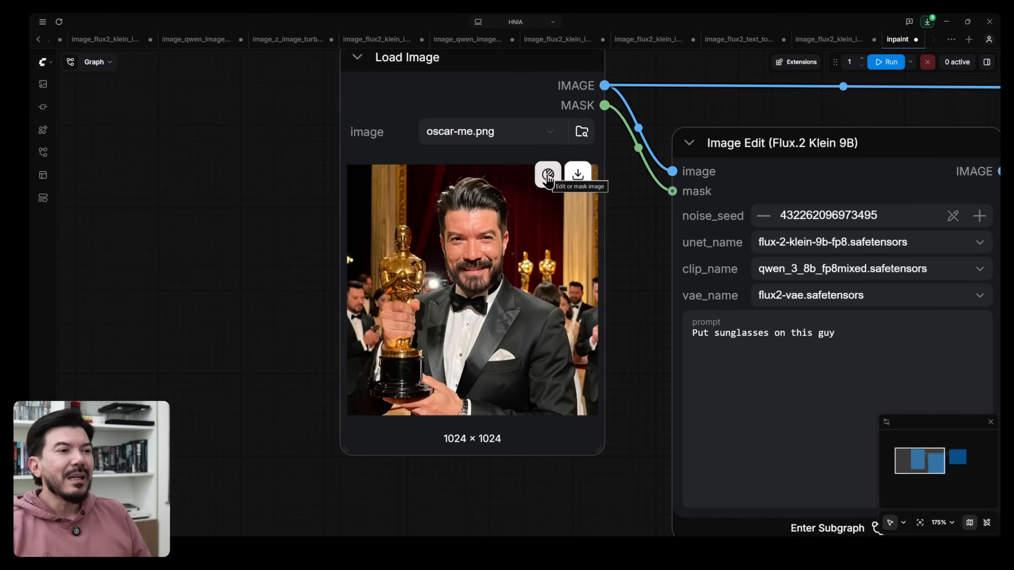
{"action": "left_click", "coordinate": [547, 175]}
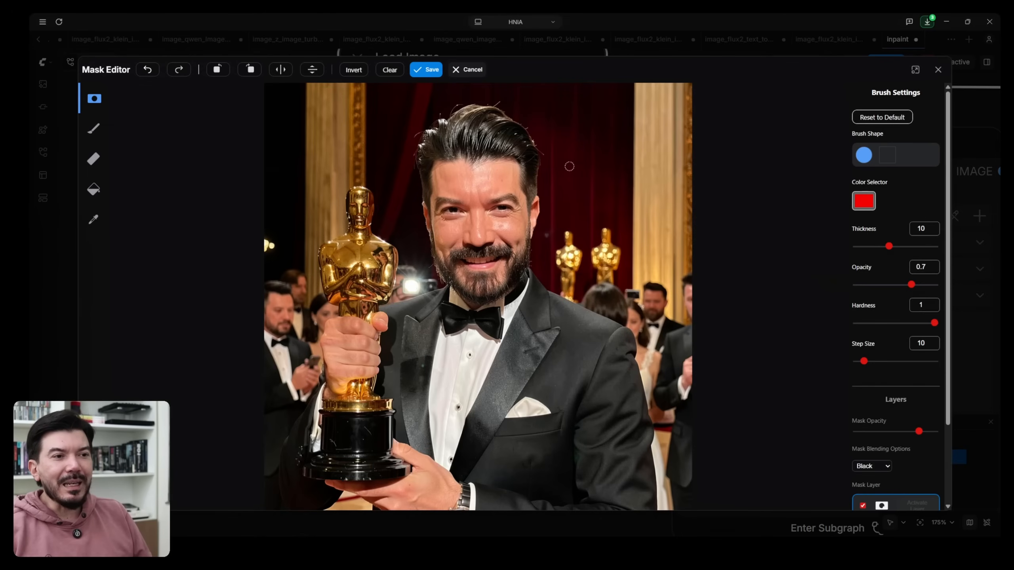
Clear a trial scribble, paint a mask over the man's eyes with brush thickness 31, and save it.
{"action": "mouse_move", "coordinate": [488, 163]}
{"action": "left_mouse_down"}
{"action": "mouse_move", "coordinate": [519, 207]}
{"action": "mouse_move", "coordinate": [479, 176]}
{"action": "mouse_move", "coordinate": [578, 328]}
{"action": "mouse_move", "coordinate": [461, 294]}
{"action": "mouse_move", "coordinate": [447, 232]}
{"action": "left_mouse_up"}
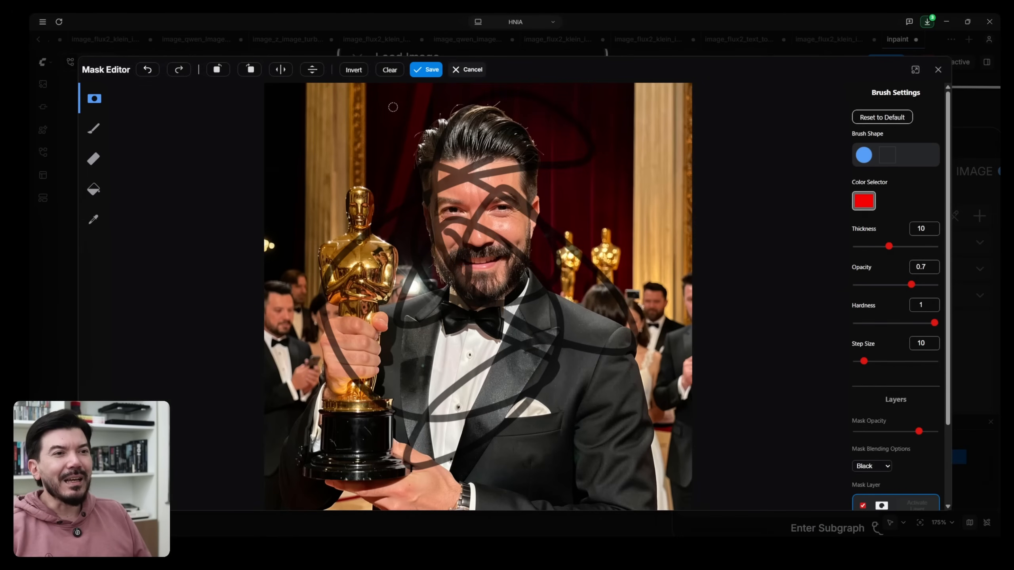
{"action": "left_click", "coordinate": [392, 70]}
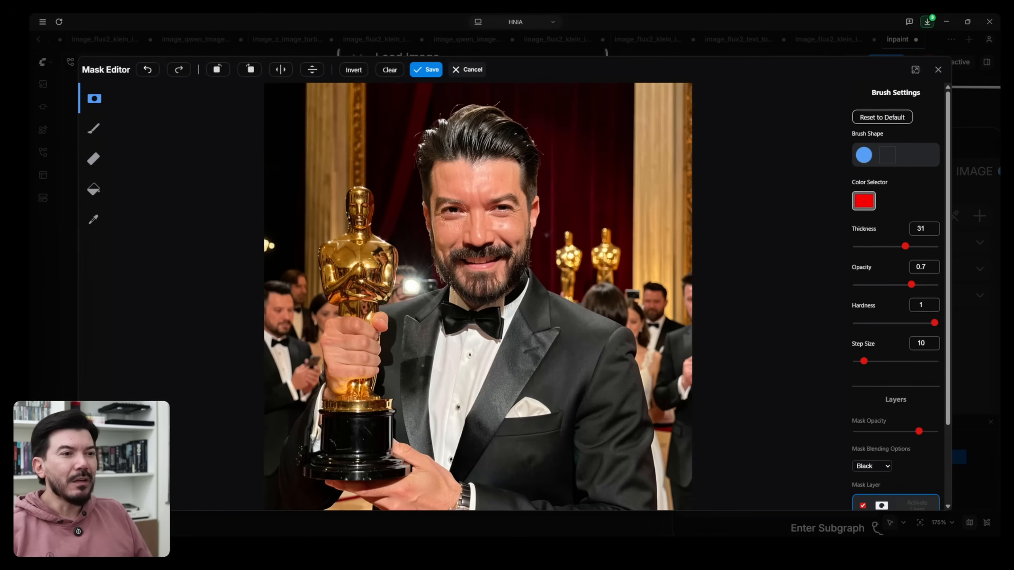
{"action": "left_click_drag", "start_coordinate": [427, 207], "coordinate": [486, 204]}
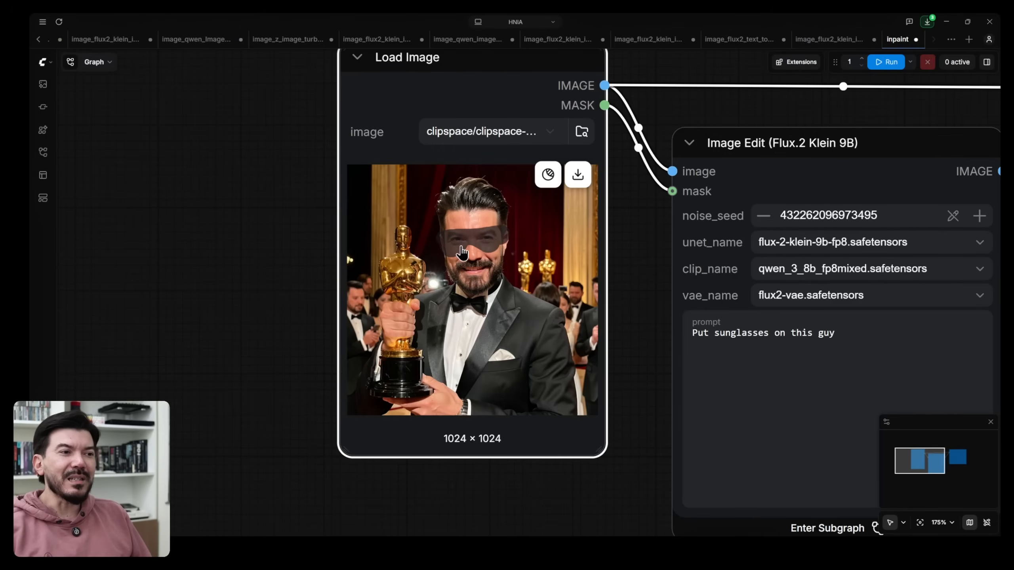
Run the inpaint workflow with the eye mask and inspect the face closely in the Compare Images node.
{"action": "scroll", "coordinate": [631, 280], "scroll_direction": "down", "scroll_amount": 4}
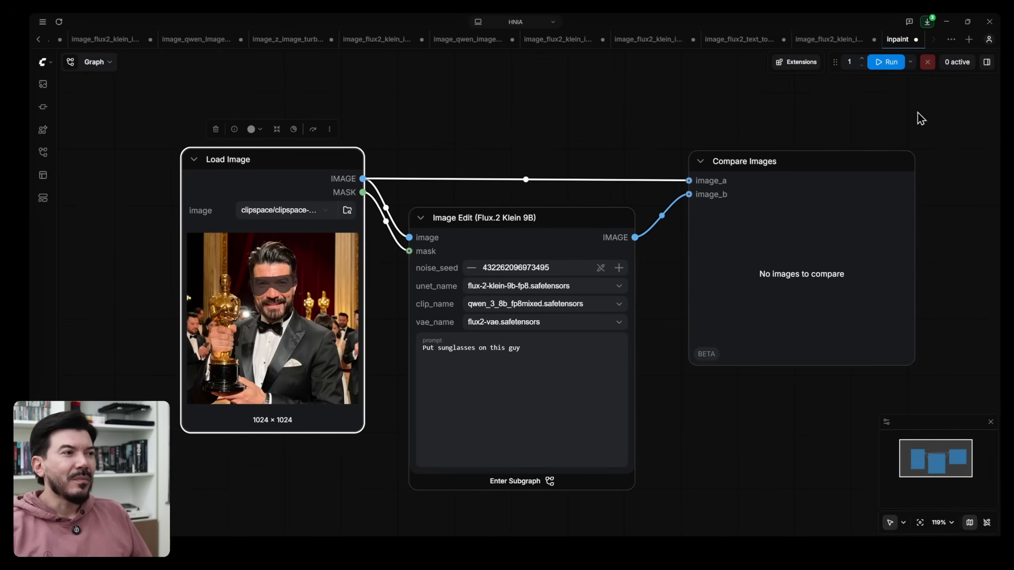
{"action": "left_click", "coordinate": [884, 62]}
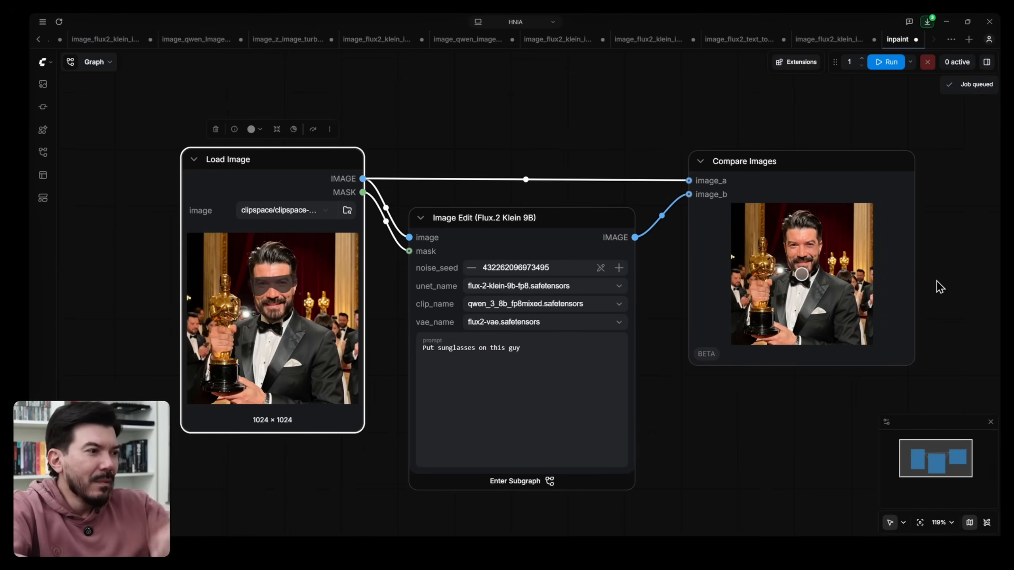
{"action": "scroll", "coordinate": [826, 251], "scroll_direction": "up", "scroll_amount": 10}
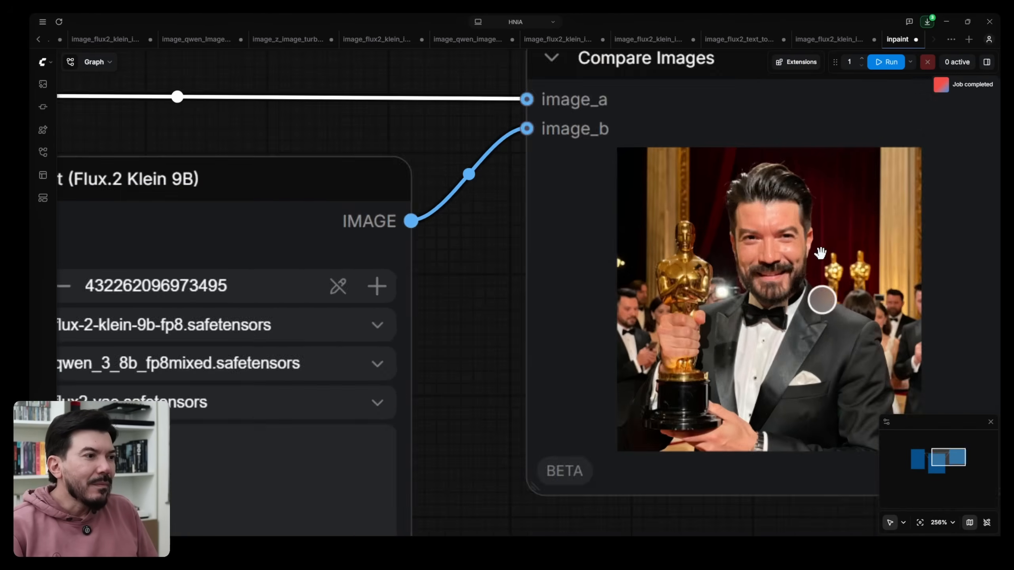
{"action": "scroll", "coordinate": [710, 240], "scroll_direction": "up", "scroll_amount": 7}
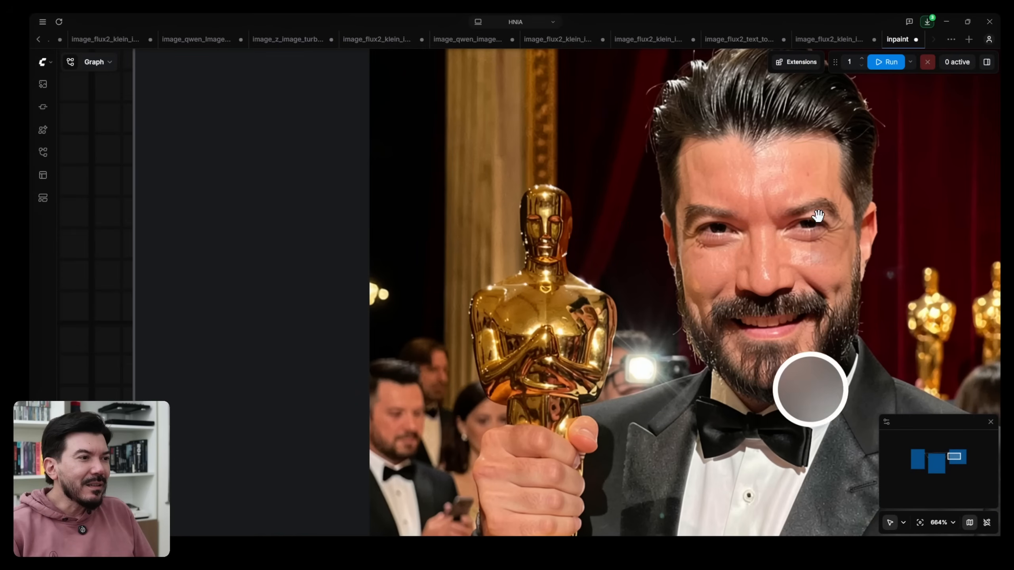
{"action": "scroll", "coordinate": [637, 248], "scroll_direction": "down", "scroll_amount": 10}
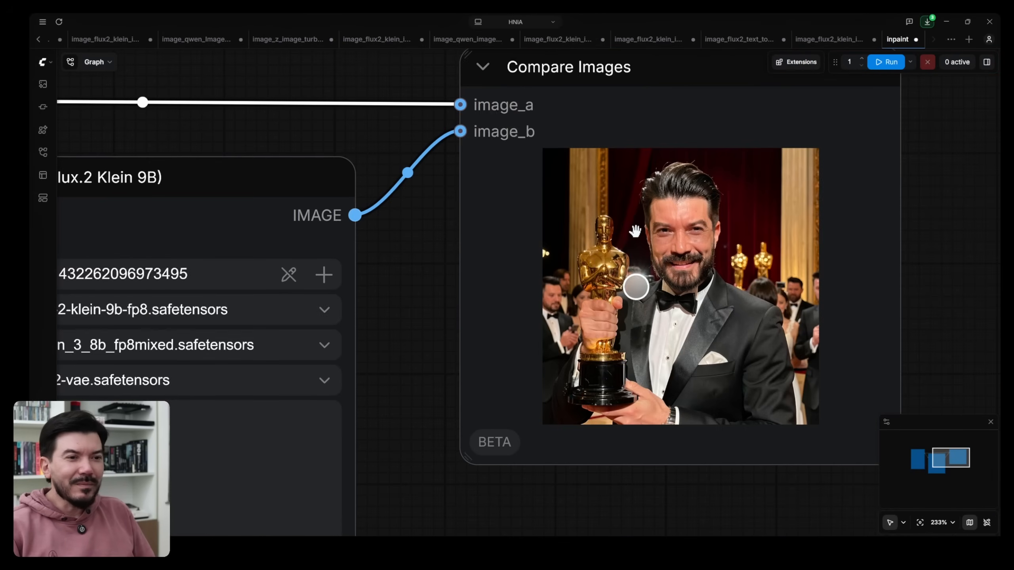
Replace "Put" with "Add" in the Image Edit prompt so it reads "Add sunglasses on this guy".
{"action": "left_click_drag", "start_coordinate": [423, 339], "coordinate": [810, 237]}
{"action": "scroll", "coordinate": [423, 358], "scroll_direction": "down", "scroll_amount": 2}
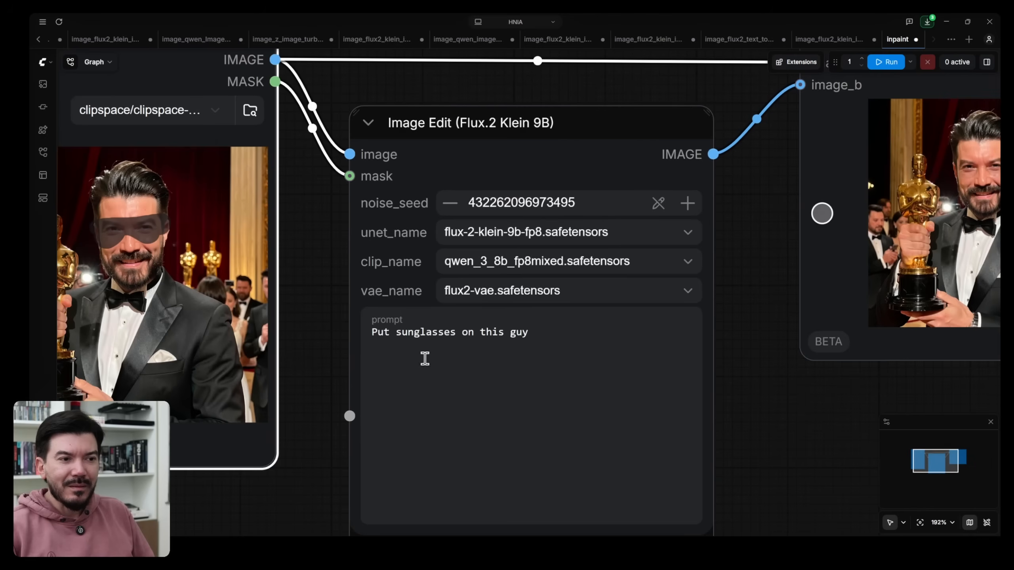
{"action": "double_click", "coordinate": [378, 335]}
{"action": "type", "text": "Add"}
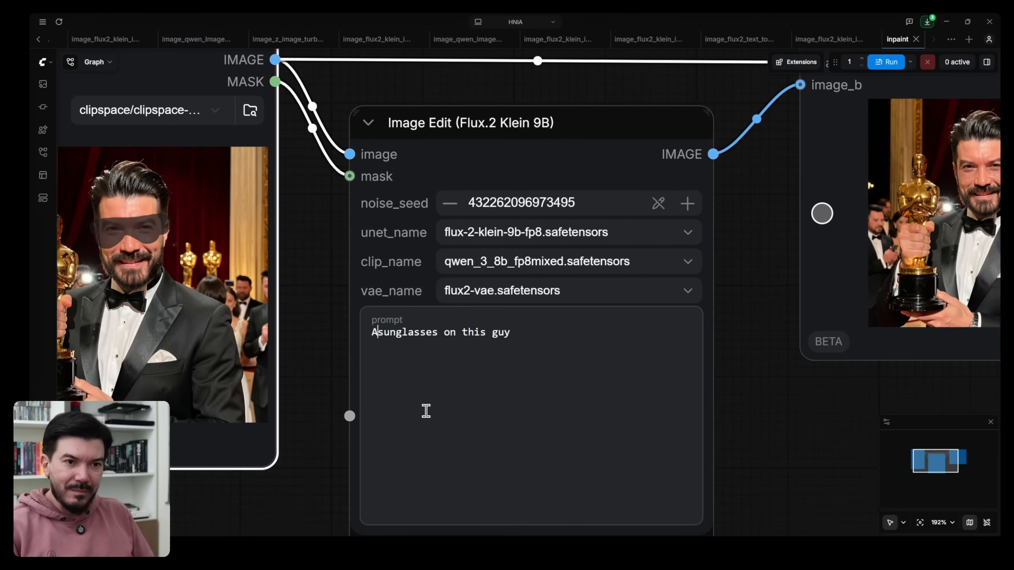
Run the workflow with the reworded prompt and inspect the eye area in the Compare Images node.
{"action": "left_click", "coordinate": [894, 64]}
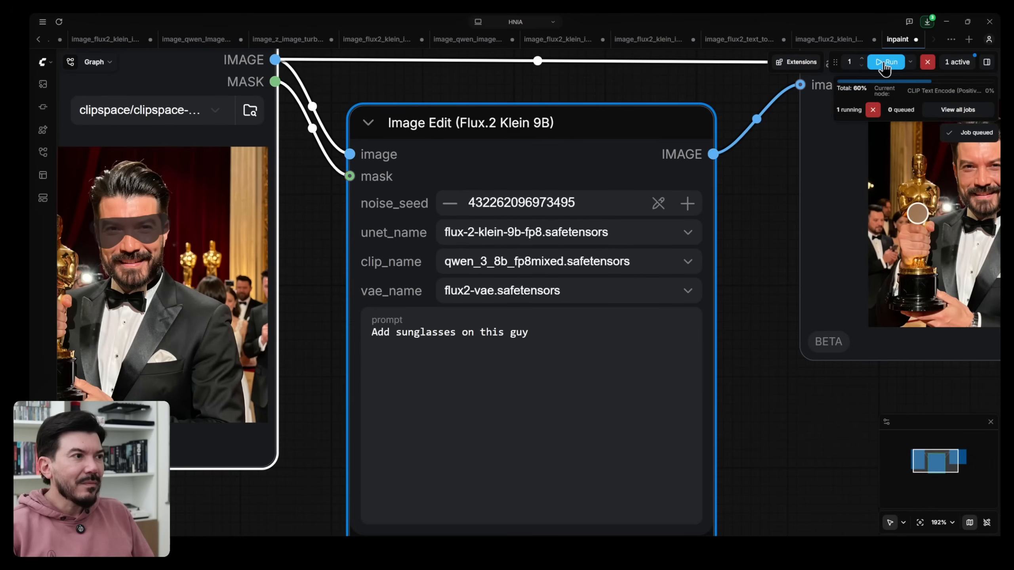
{"action": "left_click_drag", "start_coordinate": [819, 400], "coordinate": [553, 497]}
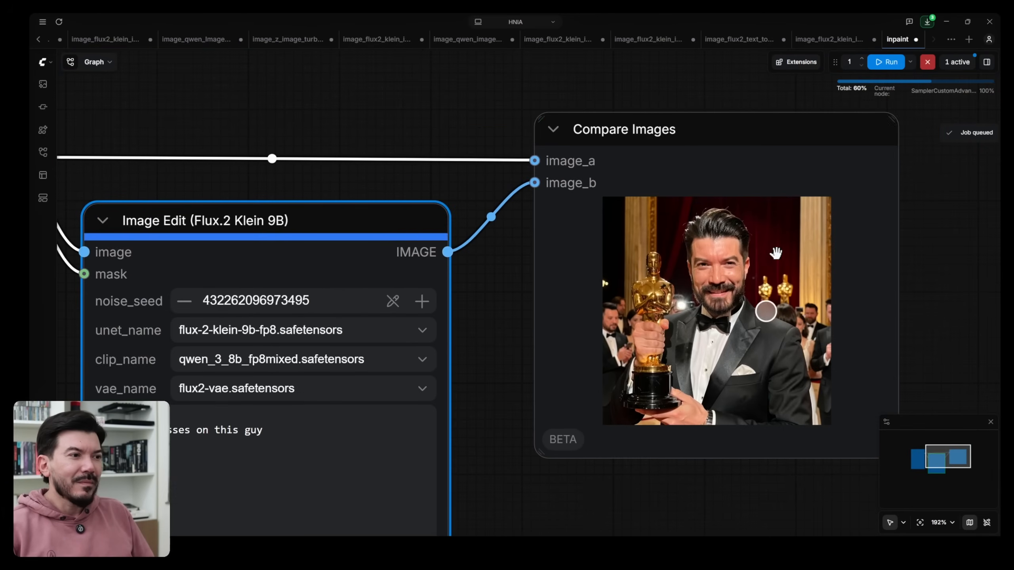
{"action": "scroll", "coordinate": [751, 262], "scroll_direction": "up", "scroll_amount": 10}
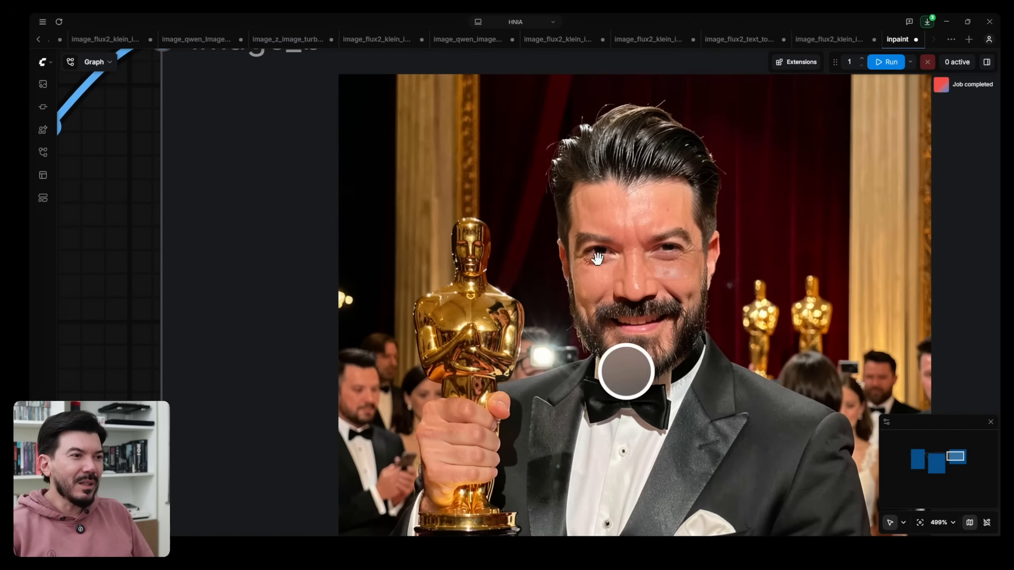
{"action": "scroll", "coordinate": [519, 300], "scroll_direction": "up", "scroll_amount": 7}
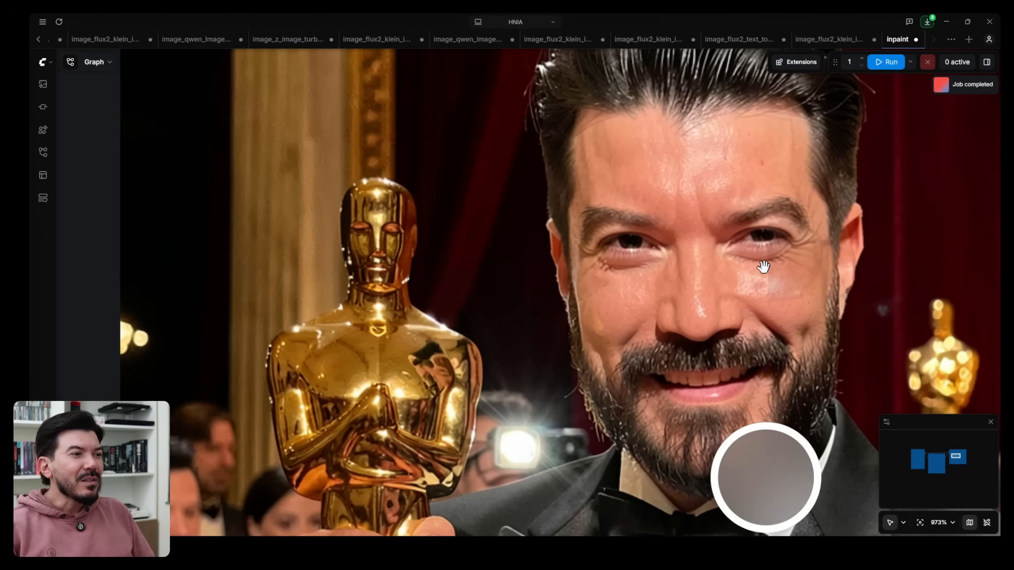
{"action": "scroll", "coordinate": [533, 275], "scroll_direction": "down", "scroll_amount": 15}
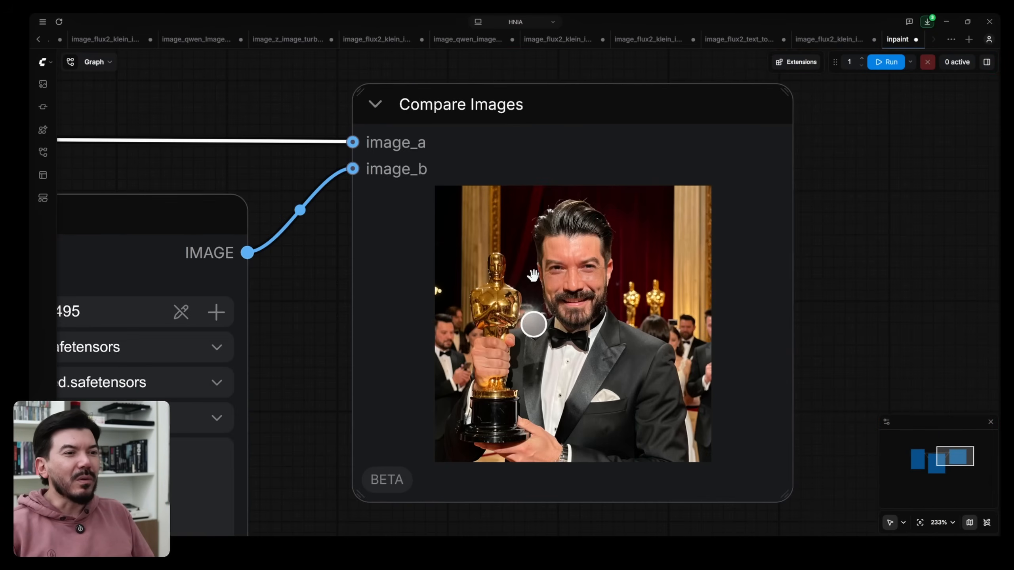
Reopen the portrait in the Mask Editor, repaint the eye mask with brush opacity 1 and thickness 31, and save it.
{"action": "left_click_drag", "start_coordinate": [324, 321], "coordinate": [1000, 218]}
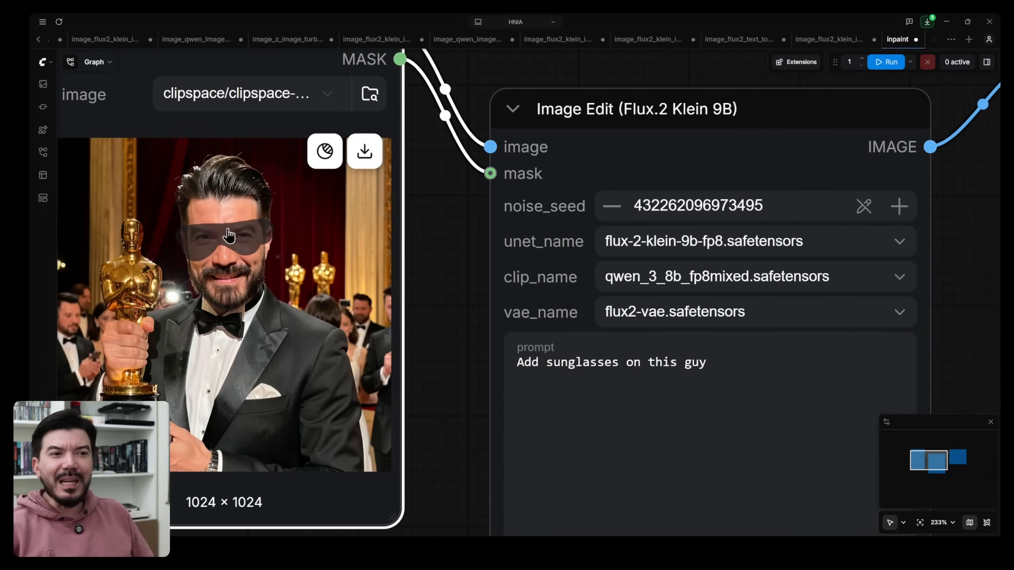
{"action": "left_click", "coordinate": [323, 151]}
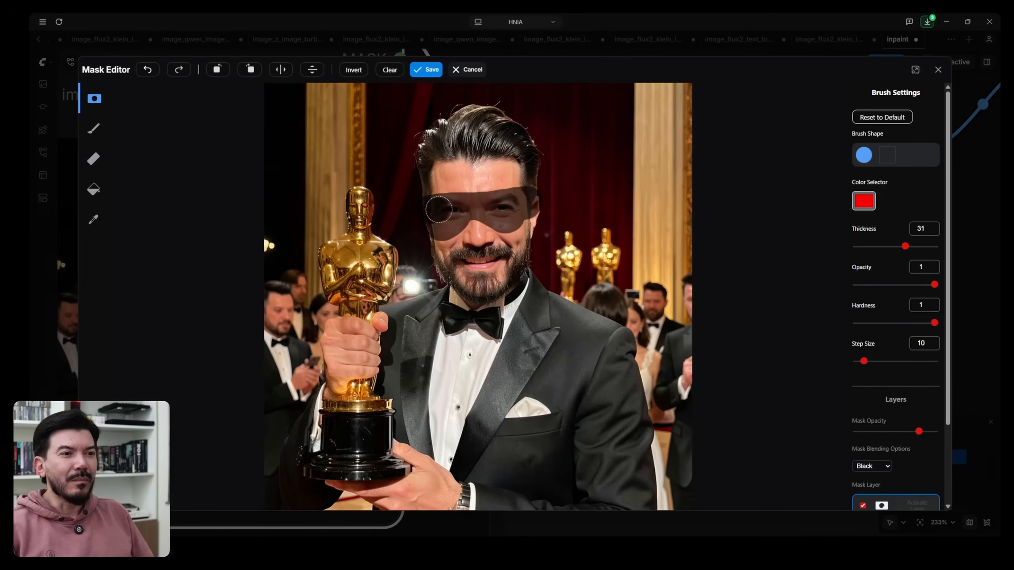
{"action": "left_click_drag", "start_coordinate": [470, 205], "coordinate": [523, 197]}
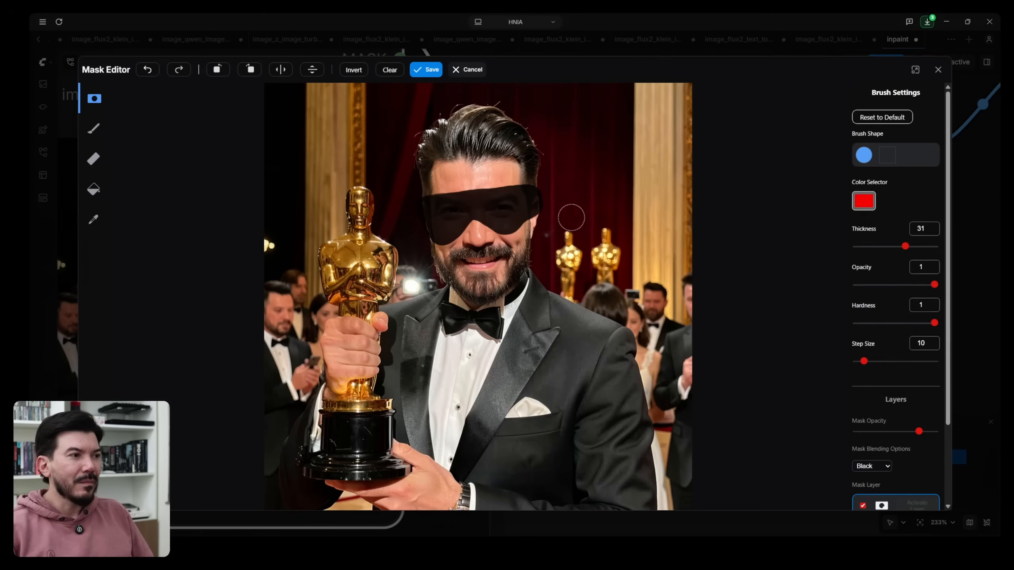
{"action": "left_click", "coordinate": [426, 70]}
Run the inpaint workflow with the full-opacity mask and inspect the sunglasses in the Compare Images node.
{"action": "left_click", "coordinate": [885, 62]}
{"action": "scroll", "coordinate": [788, 324], "scroll_direction": "down", "scroll_amount": 9}
{"action": "scroll", "coordinate": [794, 323], "scroll_direction": "down", "scroll_amount": 1}
{"action": "left_click_drag", "start_coordinate": [844, 320], "coordinate": [530, 340]}
{"action": "scroll", "coordinate": [614, 295], "scroll_direction": "up", "scroll_amount": 18}
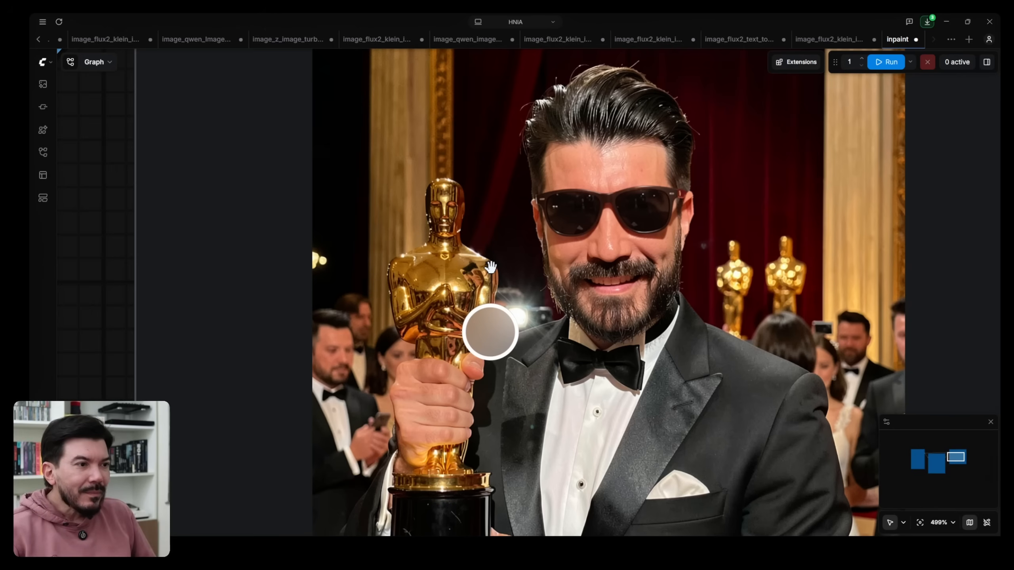
Compare the sunglasses result with the original portrait up close in the Compare Images node.
{"action": "scroll", "coordinate": [491, 267], "scroll_direction": "up", "scroll_amount": 4}
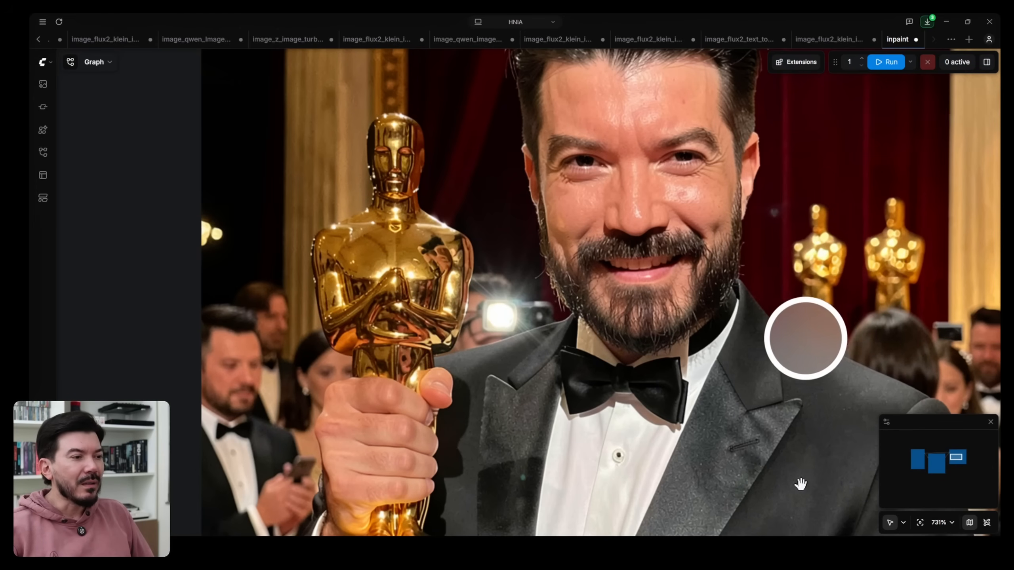
{"action": "scroll", "coordinate": [671, 247], "scroll_direction": "up", "scroll_amount": 3}
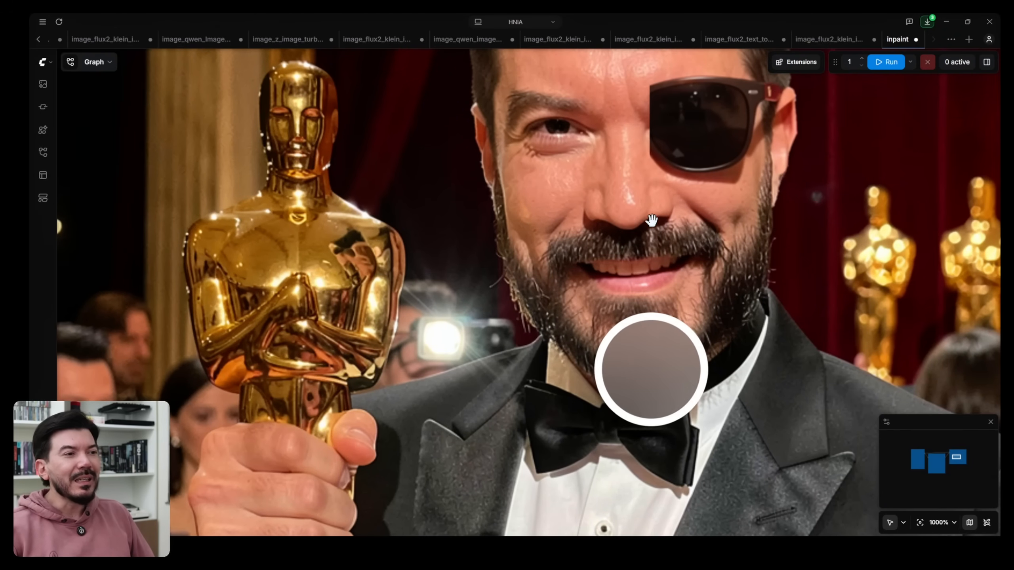
{"action": "scroll", "coordinate": [681, 256], "scroll_direction": "down", "scroll_amount": 5}
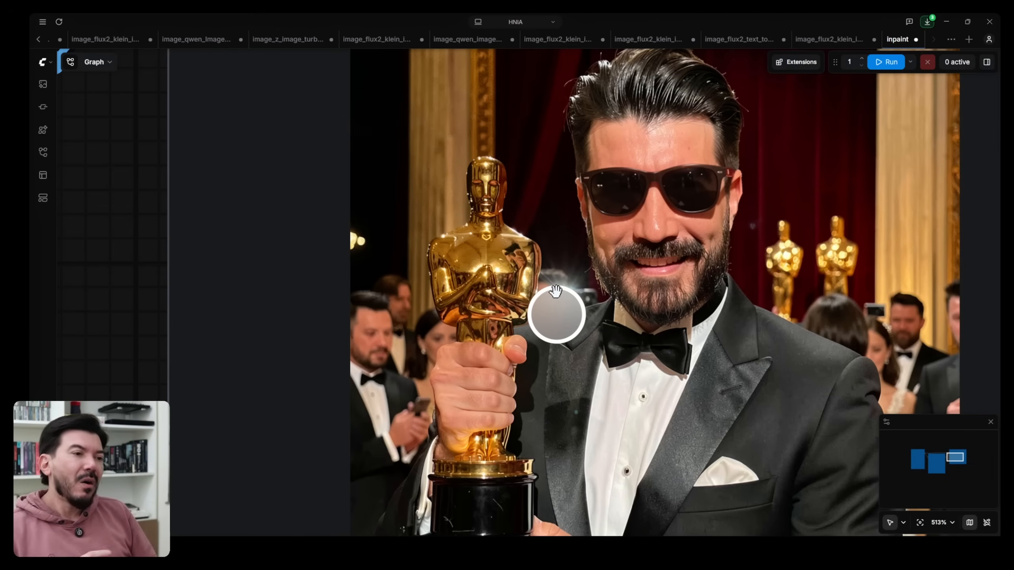
{"action": "scroll", "coordinate": [557, 291], "scroll_direction": "down", "scroll_amount": 10}
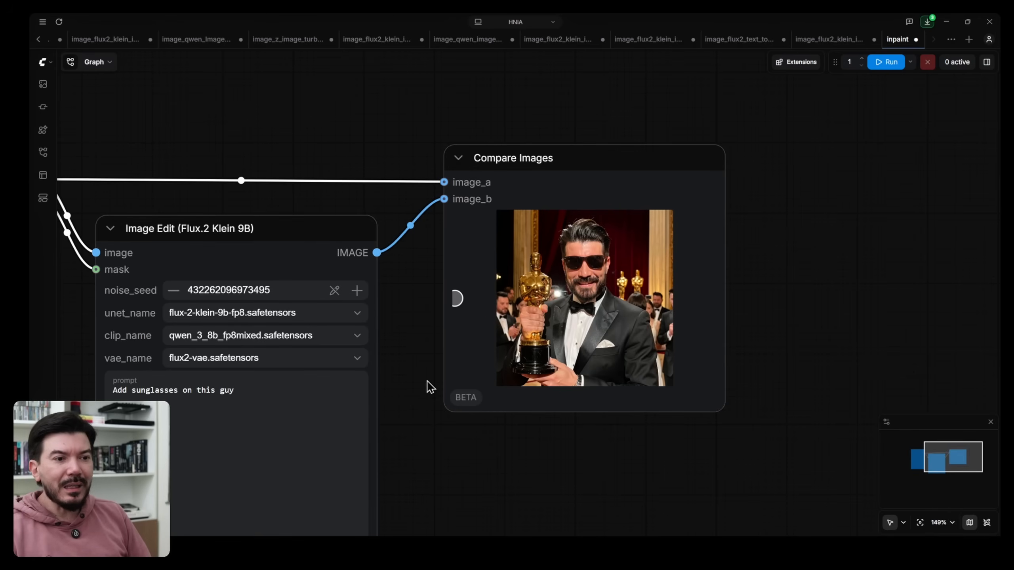
{"action": "left_click_drag", "start_coordinate": [454, 350], "coordinate": [455, 349]}
{"action": "left_click", "coordinate": [404, 249]}
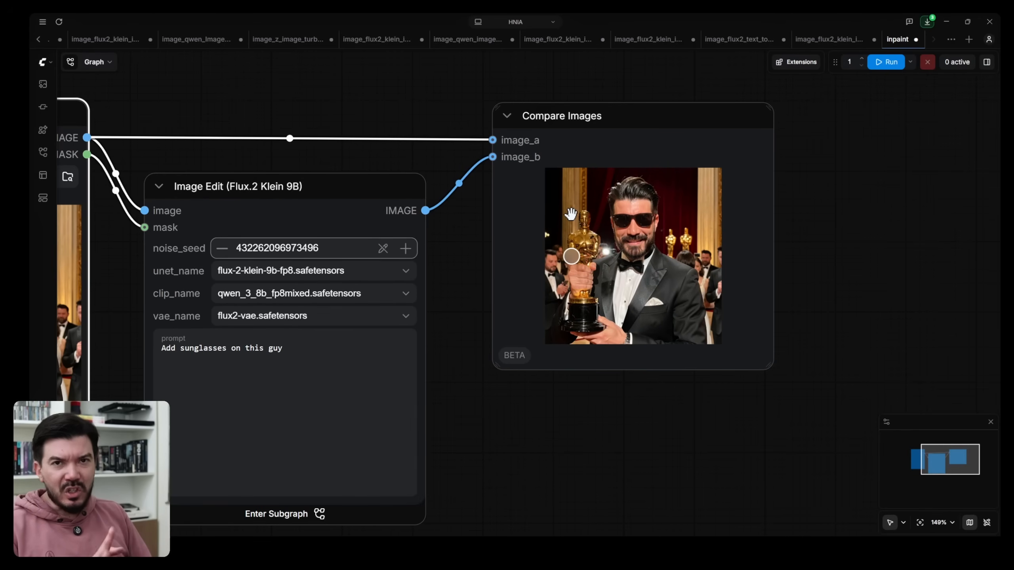
{"action": "left_click", "coordinate": [886, 62]}
{"action": "scroll", "coordinate": [701, 213], "scroll_direction": "up", "scroll_amount": 9}
{"action": "scroll", "coordinate": [645, 214], "scroll_direction": "down", "scroll_amount": 2}
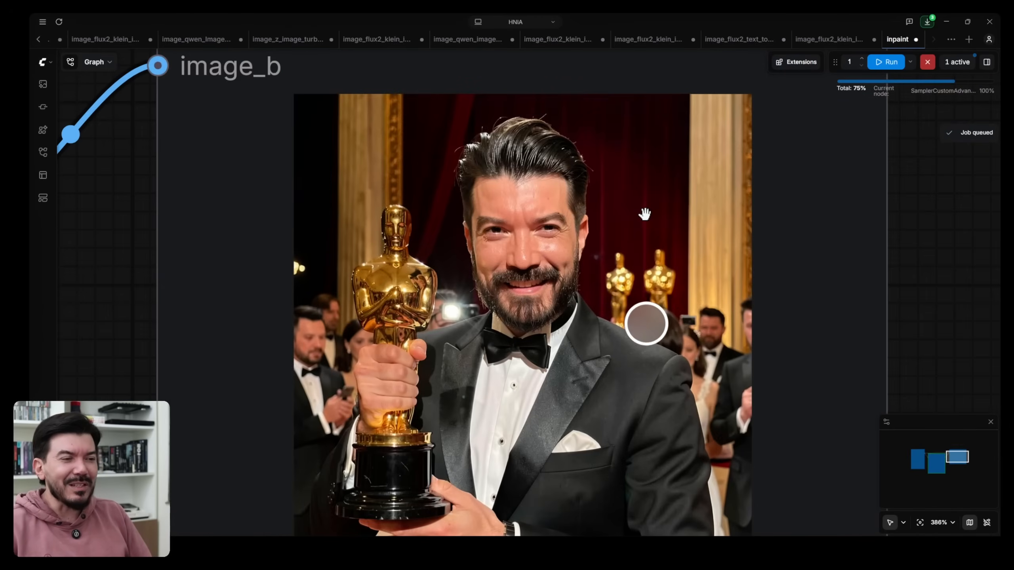
{"action": "scroll", "coordinate": [645, 214], "scroll_direction": "up", "scroll_amount": 5}
{"action": "scroll", "coordinate": [645, 214], "scroll_direction": "down", "scroll_amount": 6}
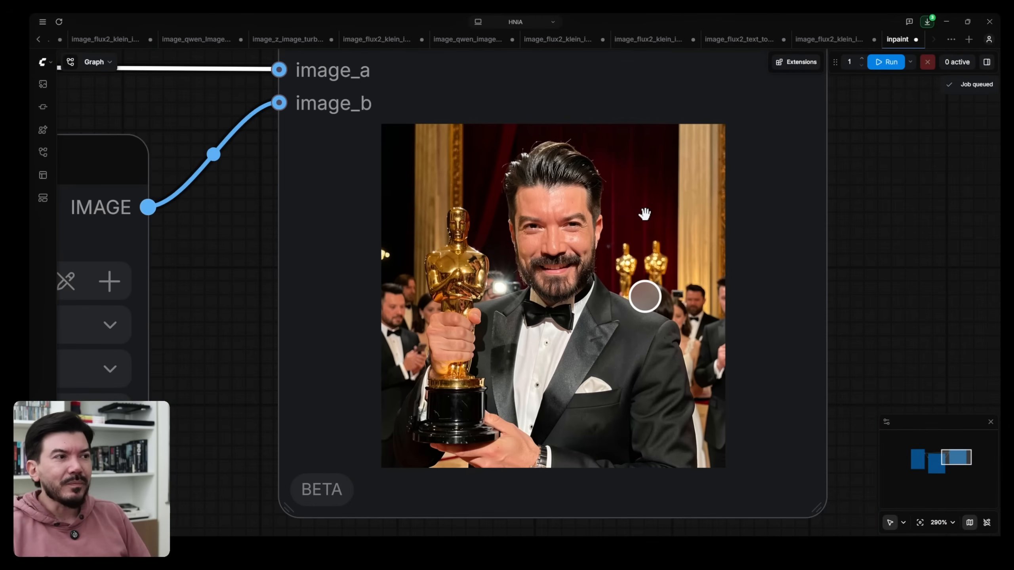
{"action": "left_click_drag", "start_coordinate": [867, 151], "coordinate": [895, 205]}
{"action": "scroll", "coordinate": [631, 288], "scroll_direction": "up", "scroll_amount": 4}
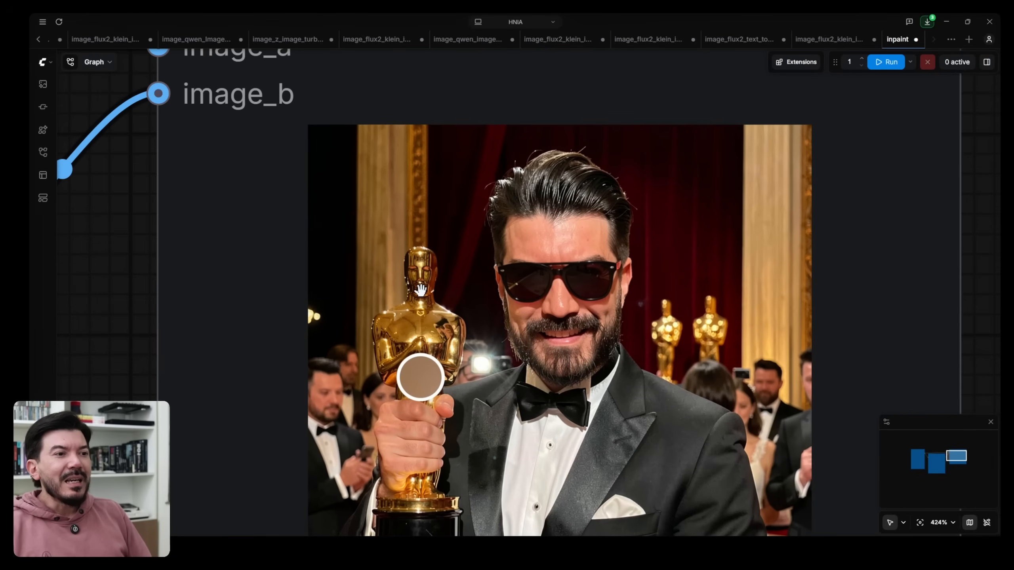
Change the Image Edit prompt to "Add RayBan sunglasses on this guy" and queue the workflow.
{"action": "scroll", "coordinate": [421, 289], "scroll_direction": "down", "scroll_amount": 10}
{"action": "left_click_drag", "start_coordinate": [299, 326], "coordinate": [631, 266]}
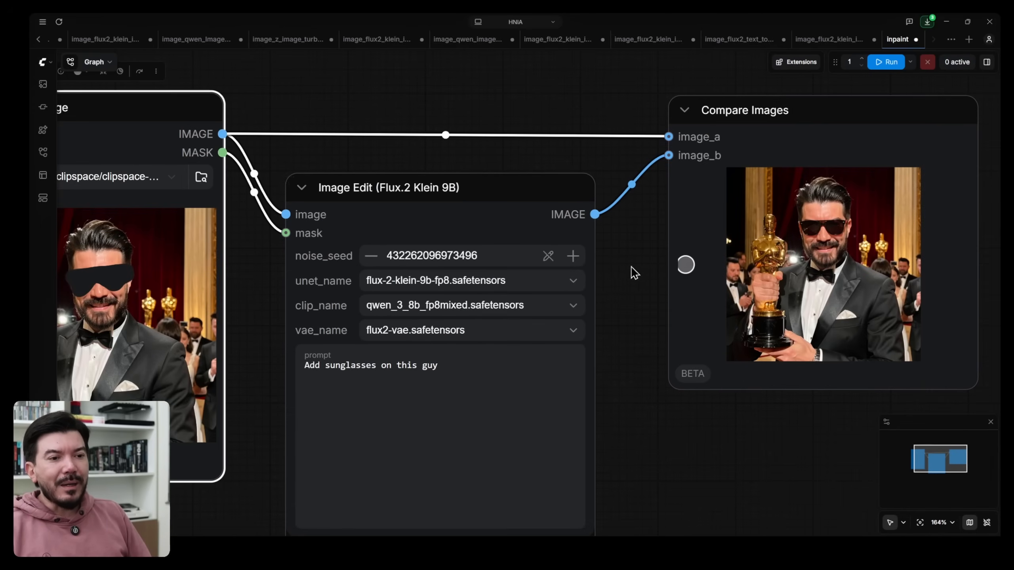
{"action": "left_click", "coordinate": [324, 370]}
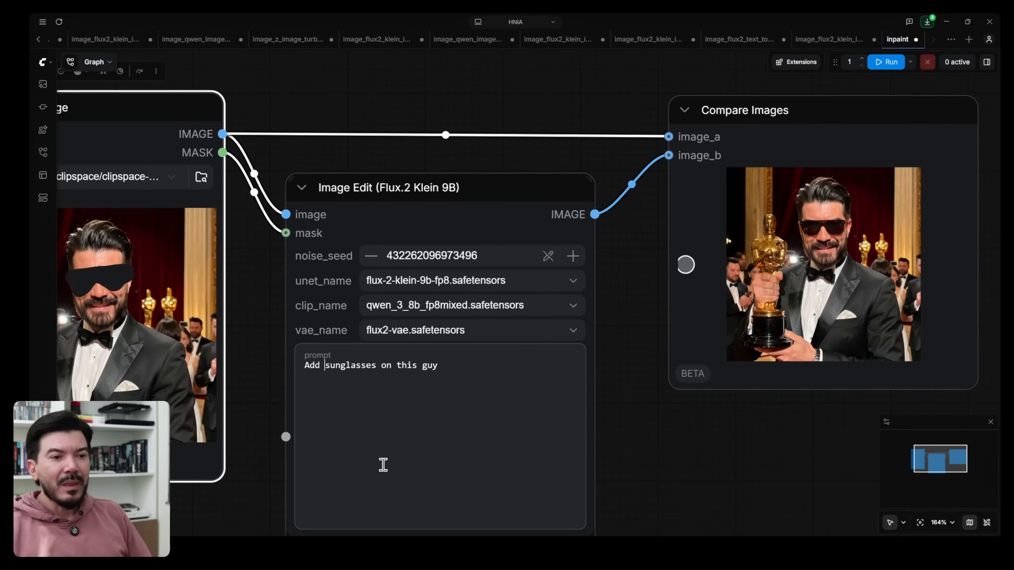
{"action": "type", "text": "Ray"}
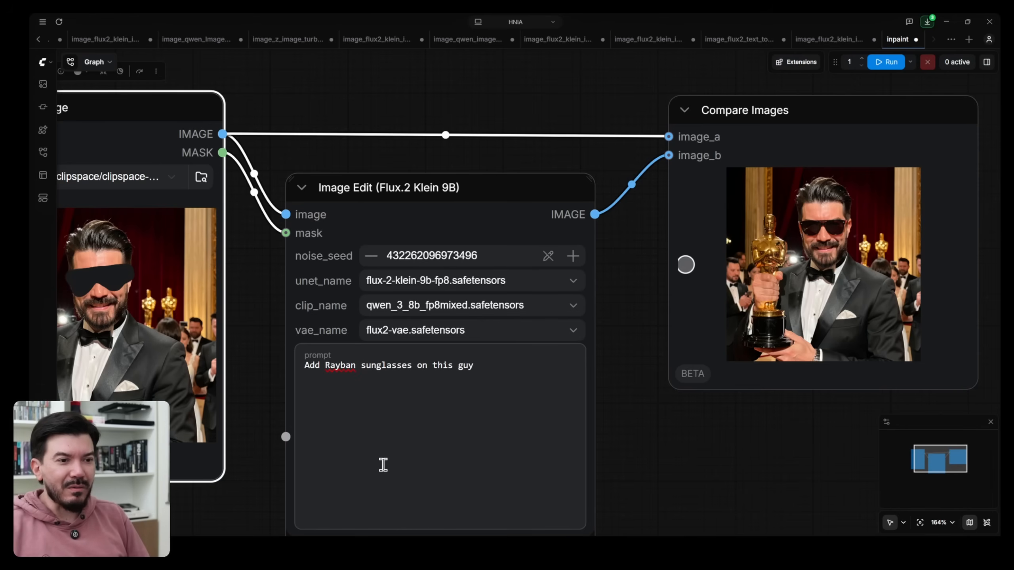
{"action": "type", "text": "ban"}
{"action": "key", "text": "Left"}
{"action": "key", "text": "Left"}
{"action": "key", "text": "BackSpace"}
{"action": "type", "text": "B"}
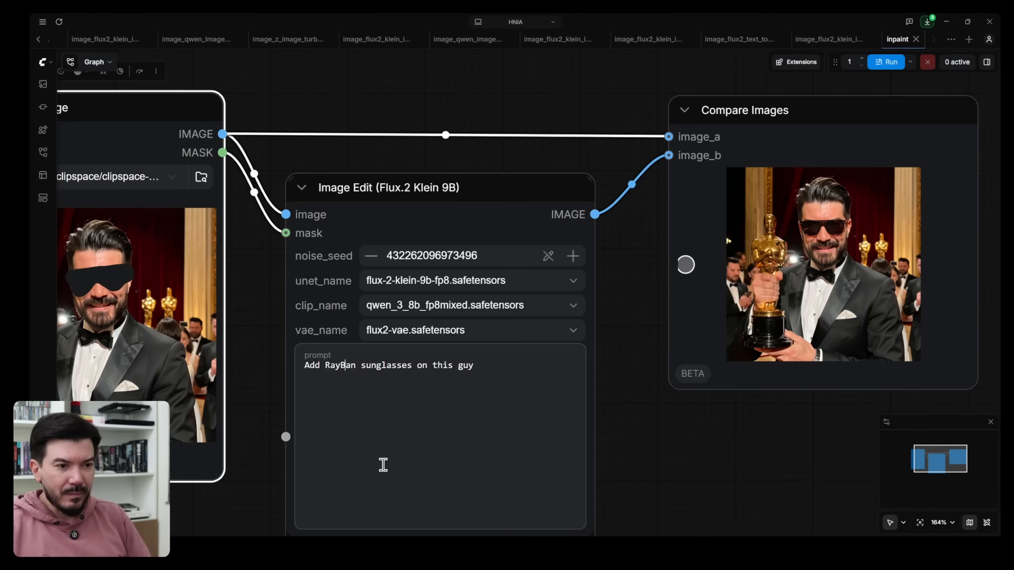
{"action": "key", "text": "ctrl+Return"}
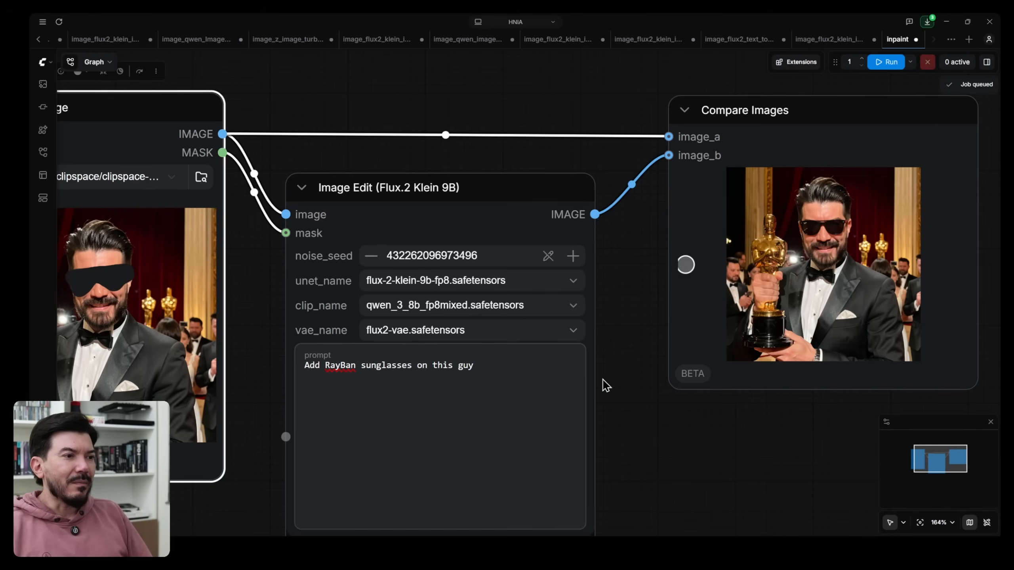
{"action": "left_click", "coordinate": [573, 256]}
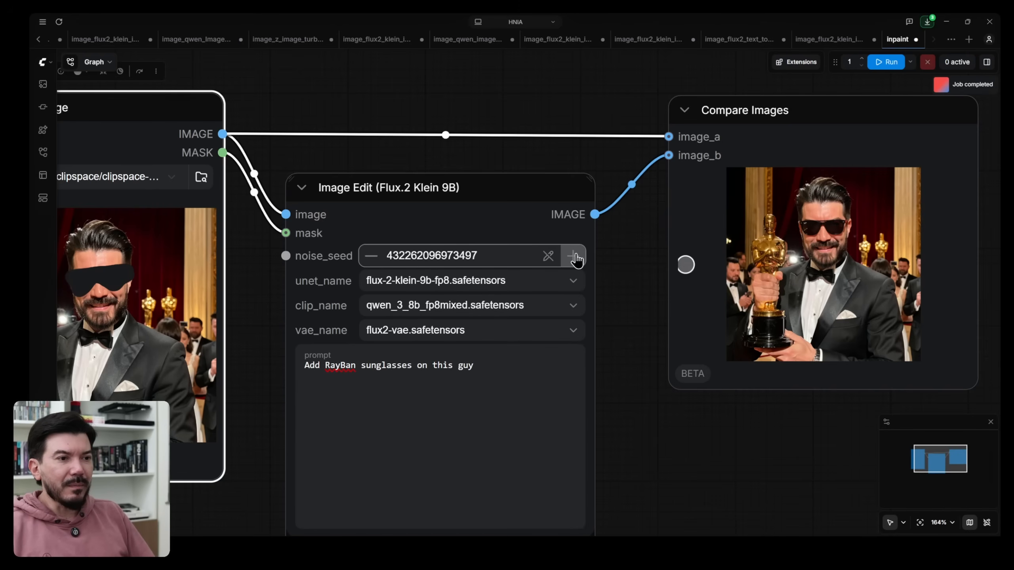
{"action": "left_click", "coordinate": [888, 62]}
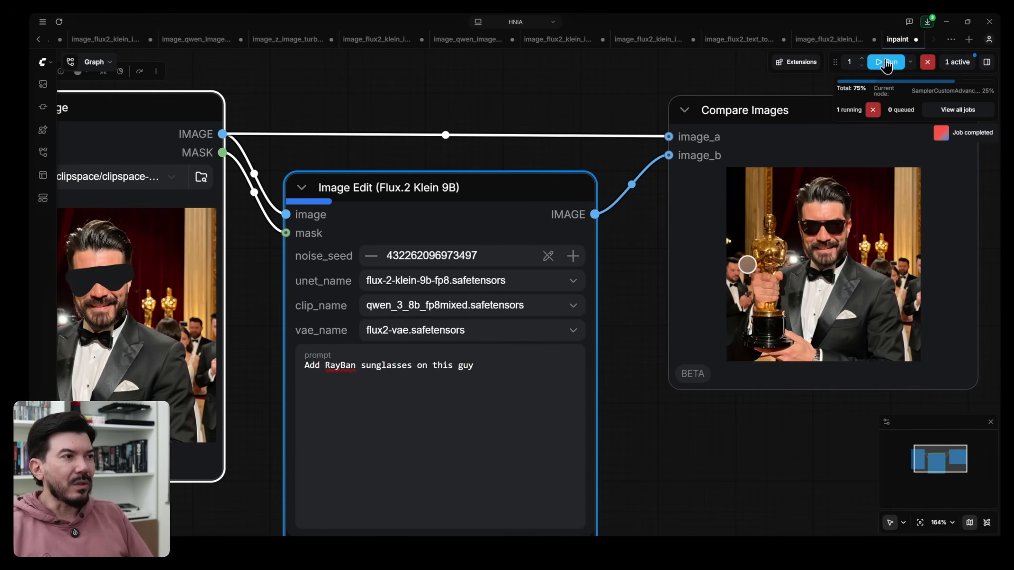
{"action": "left_click_drag", "start_coordinate": [678, 71], "coordinate": [439, 116]}
{"action": "scroll", "coordinate": [595, 226], "scroll_direction": "up", "scroll_amount": 12}
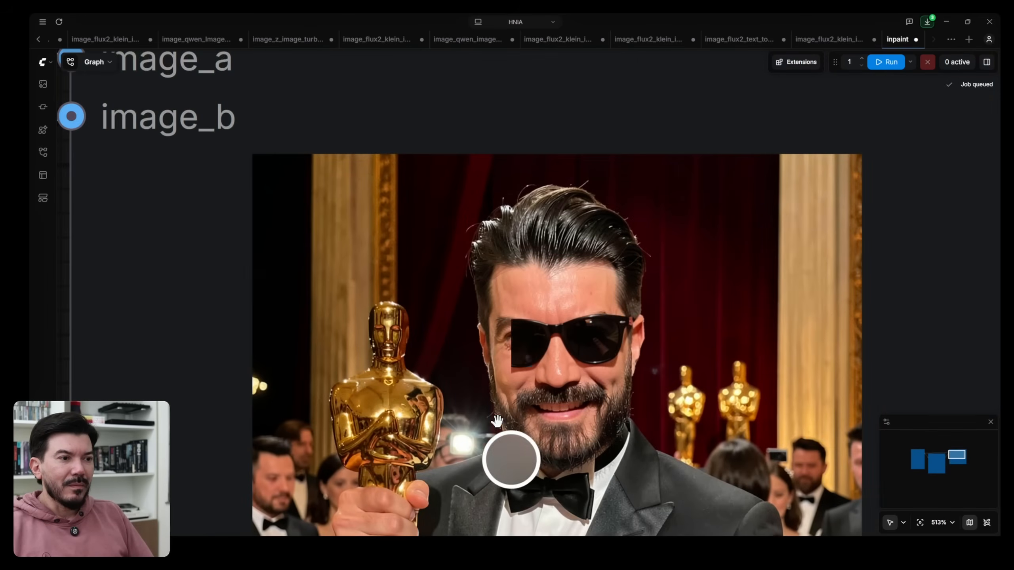
{"action": "scroll", "coordinate": [489, 405], "scroll_direction": "up", "scroll_amount": 5}
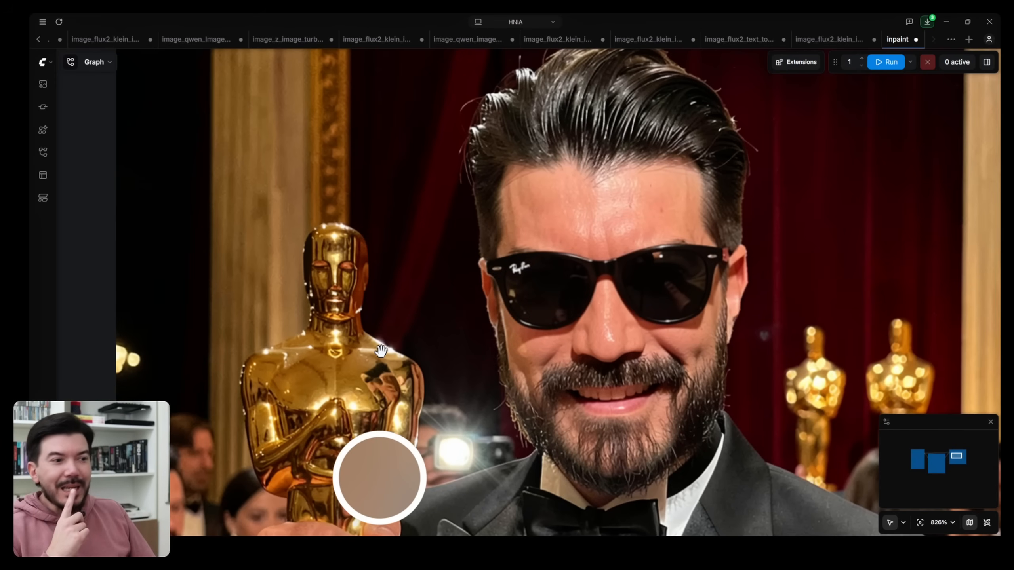
{"action": "scroll", "coordinate": [380, 350], "scroll_direction": "down", "scroll_amount": 15}
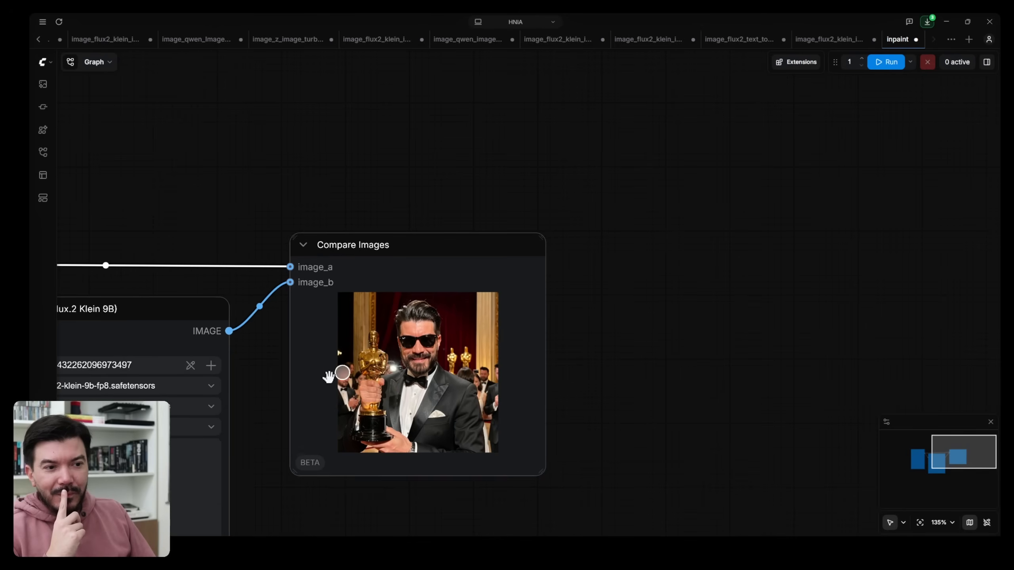
{"action": "left_click_drag", "start_coordinate": [267, 407], "coordinate": [517, 313]}
{"action": "left_click", "coordinate": [458, 266]}
{"action": "left_click", "coordinate": [885, 62]}
{"action": "scroll", "coordinate": [780, 256], "scroll_direction": "up", "scroll_amount": 11}
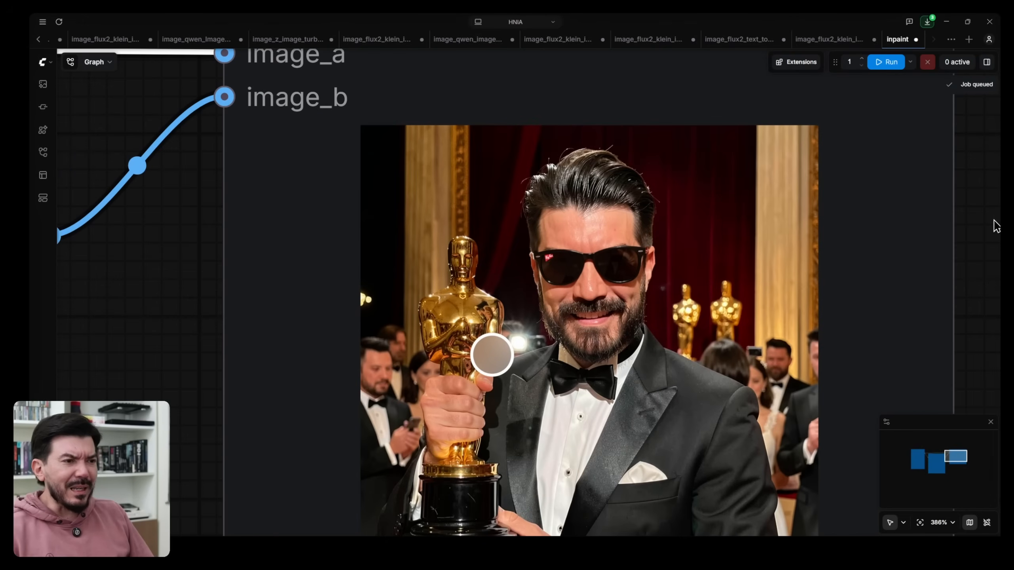
{"action": "scroll", "coordinate": [547, 306], "scroll_direction": "up", "scroll_amount": 9}
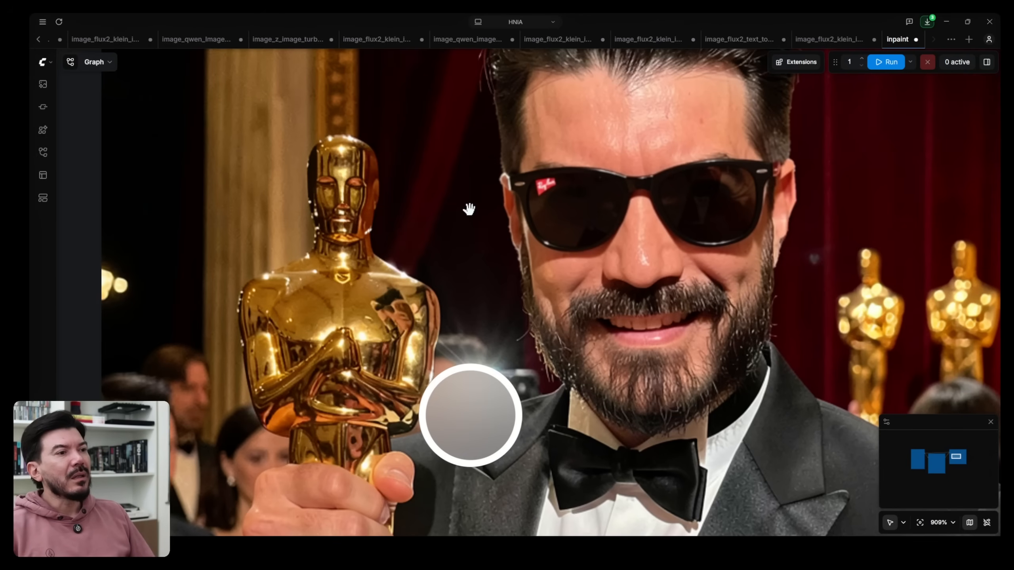
Extend the Image Edit prompt to "Add RayBan sunglasses on this guy, without logo" and run the workflow.
{"action": "scroll", "coordinate": [469, 209], "scroll_direction": "down", "scroll_amount": 11}
{"action": "left_click_drag", "start_coordinate": [162, 370], "coordinate": [864, 290]}
{"action": "left_click", "coordinate": [629, 405]}
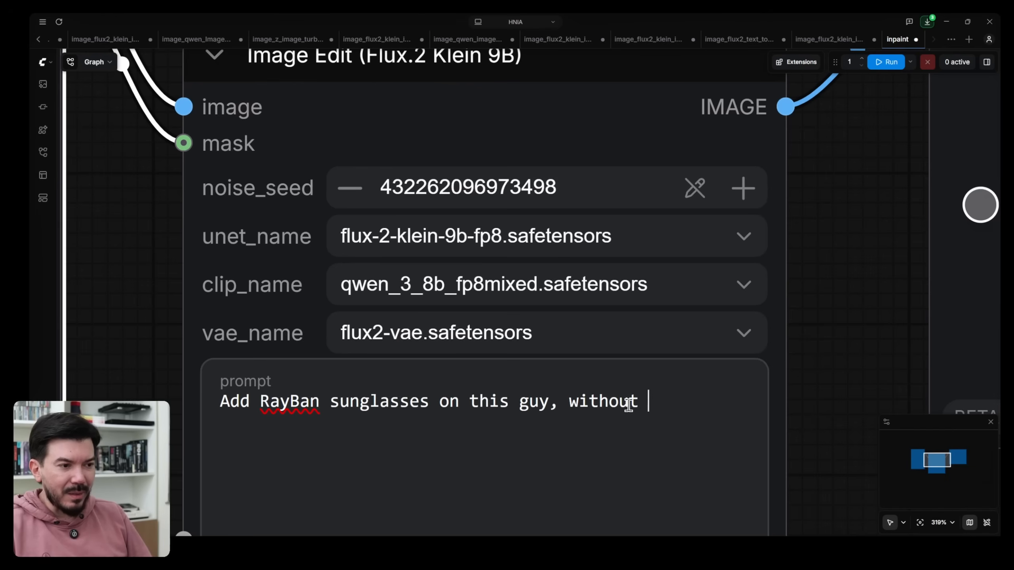
{"action": "key", "text": "ctrl+Return"}
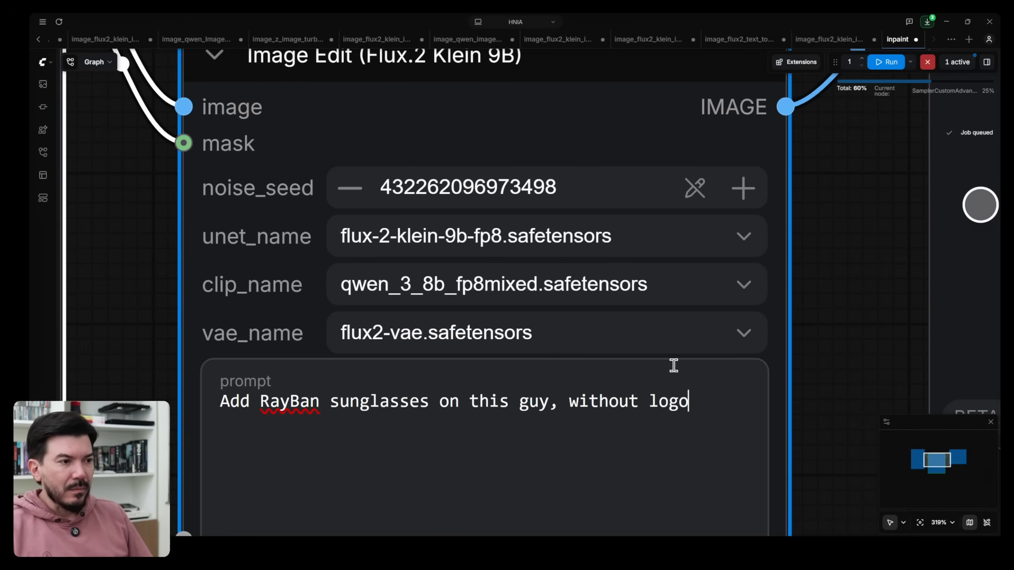
Examine the sunglasses from the "without logo" prompt against the original portrait in the Compare Images node.
{"action": "scroll", "coordinate": [852, 262], "scroll_direction": "down", "scroll_amount": 8}
{"action": "left_click_drag", "start_coordinate": [843, 263], "coordinate": [399, 364]}
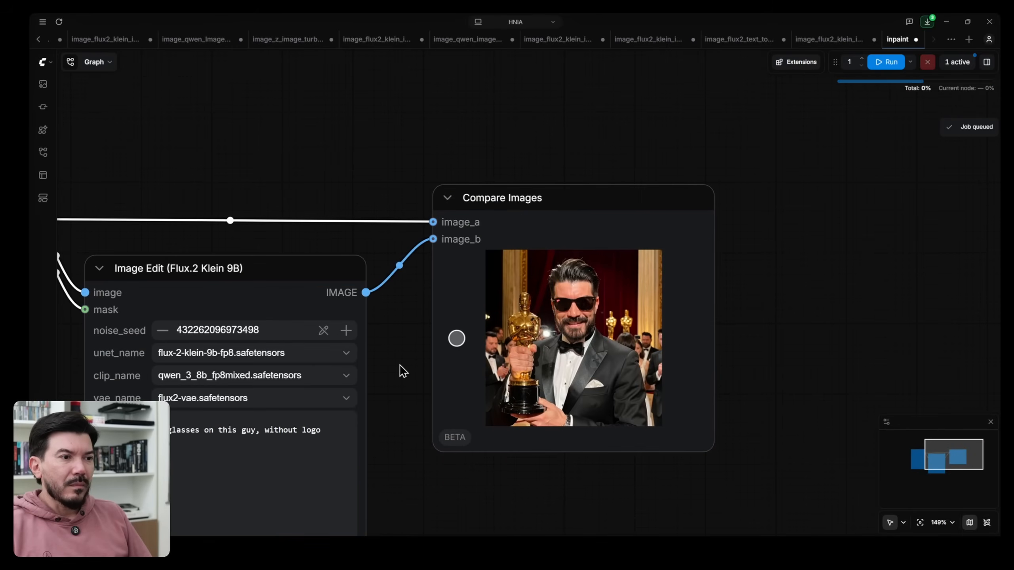
{"action": "scroll", "coordinate": [489, 341], "scroll_direction": "up", "scroll_amount": 9}
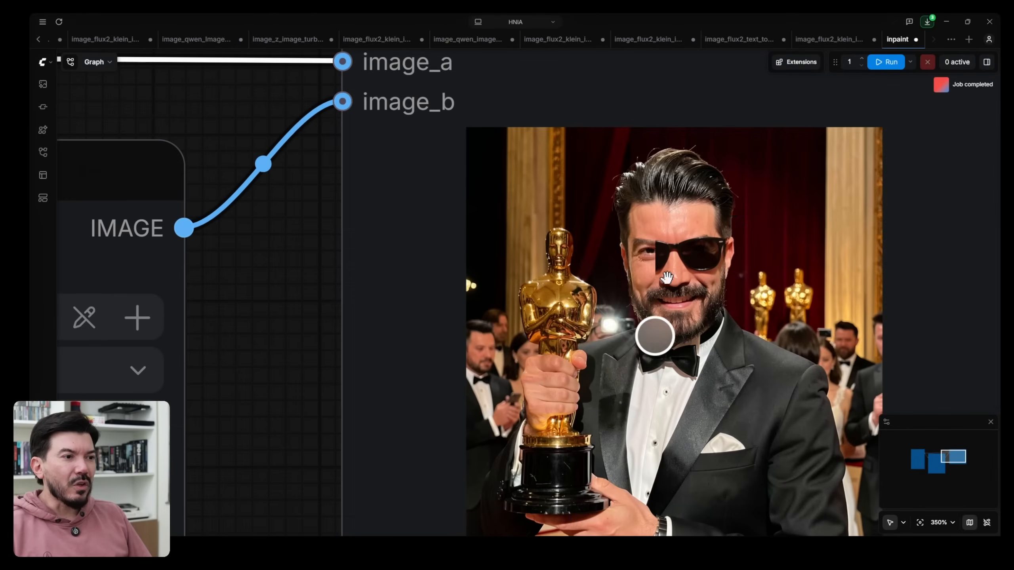
{"action": "scroll", "coordinate": [611, 264], "scroll_direction": "up", "scroll_amount": 7}
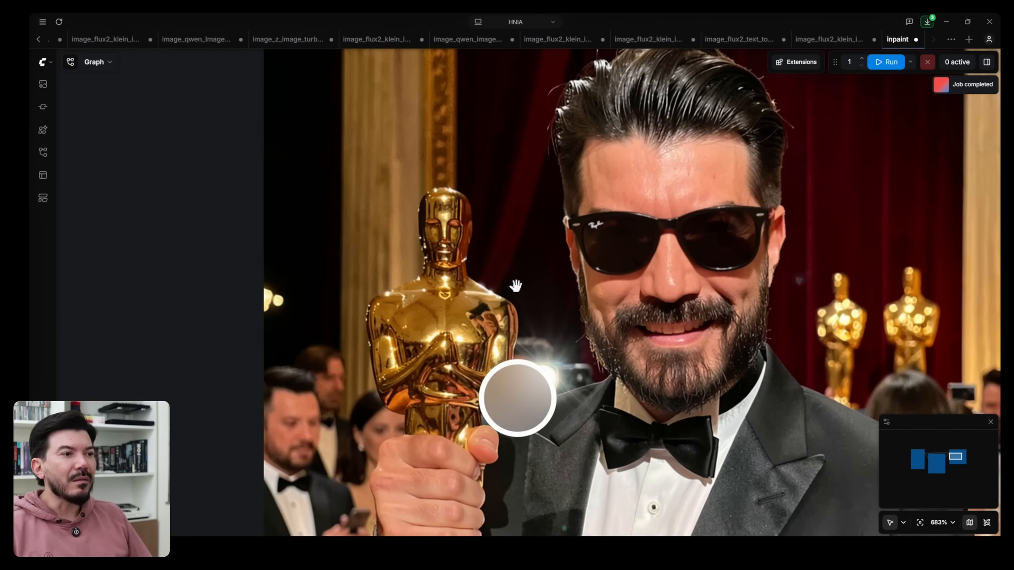
{"action": "scroll", "coordinate": [520, 283], "scroll_direction": "up", "scroll_amount": 1}
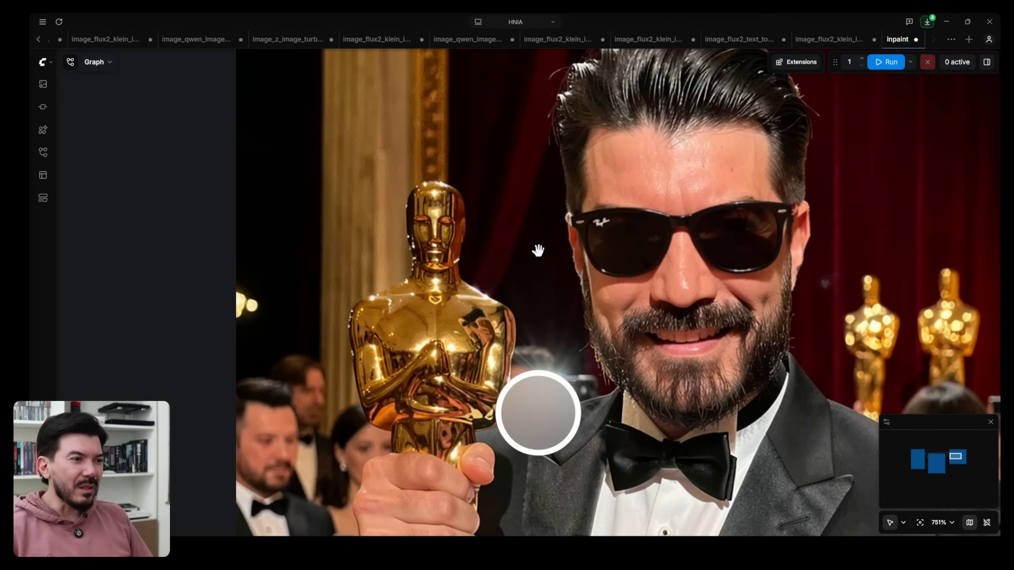
Open the Image Edit (Flux.2 Klein 9B) subgraph and examine its Inpaint Crop node.
{"action": "scroll", "coordinate": [538, 251], "scroll_direction": "down", "scroll_amount": 12}
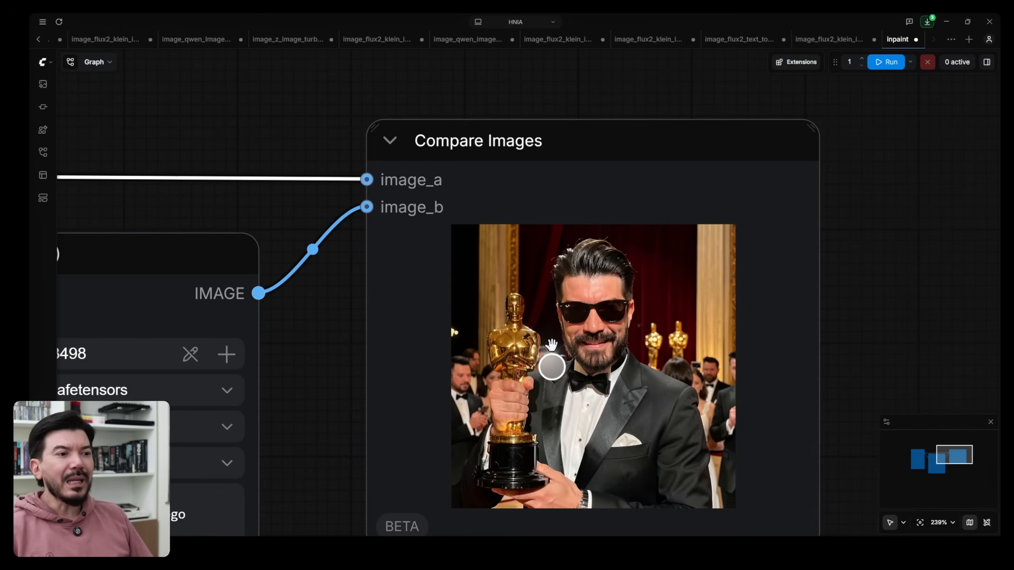
{"action": "left_click_drag", "start_coordinate": [340, 381], "coordinate": [604, 290]}
{"action": "scroll", "coordinate": [604, 292], "scroll_direction": "down", "scroll_amount": 6}
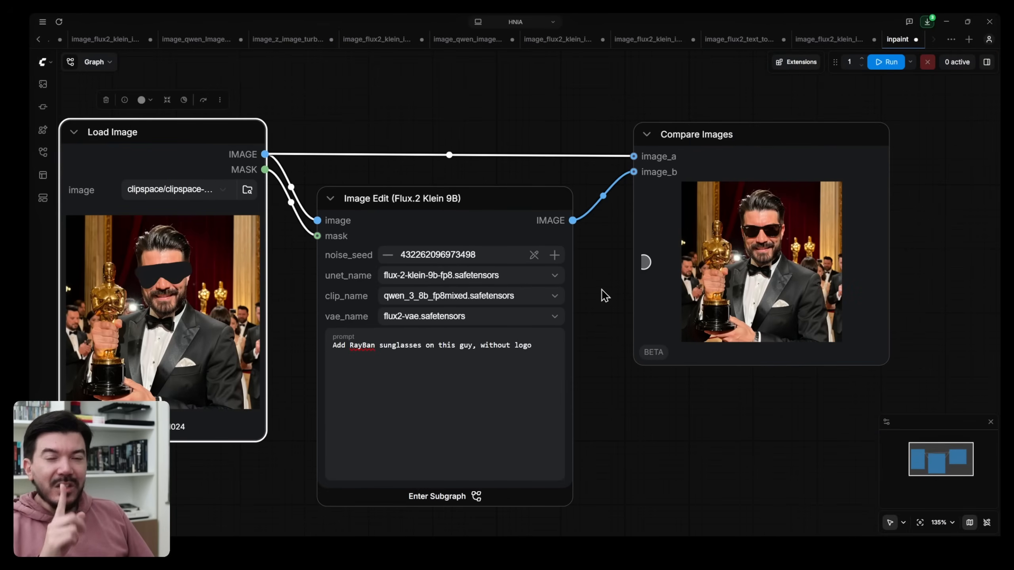
{"action": "left_click", "coordinate": [453, 503]}
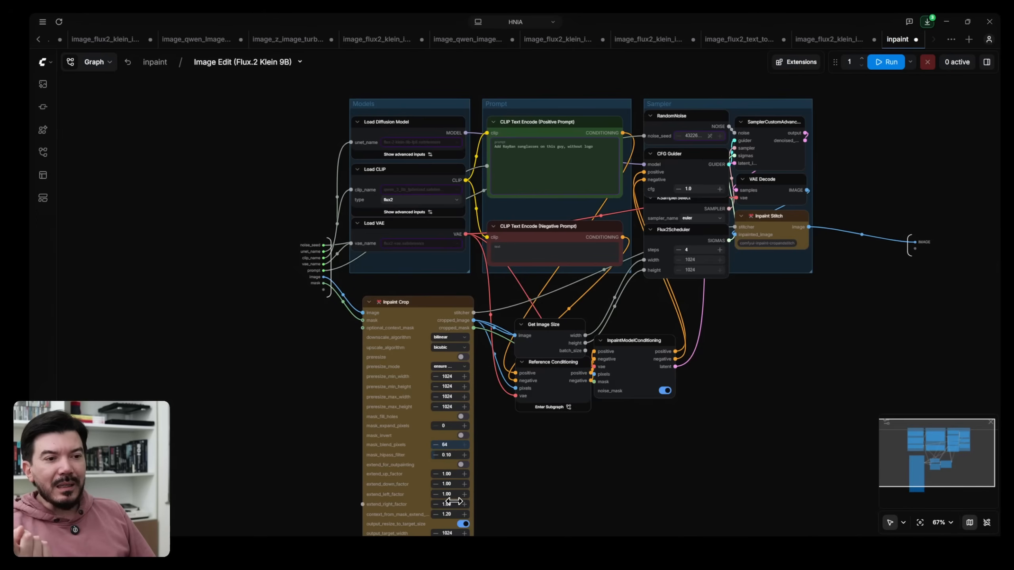
{"action": "scroll", "coordinate": [394, 304], "scroll_direction": "up", "scroll_amount": 15}
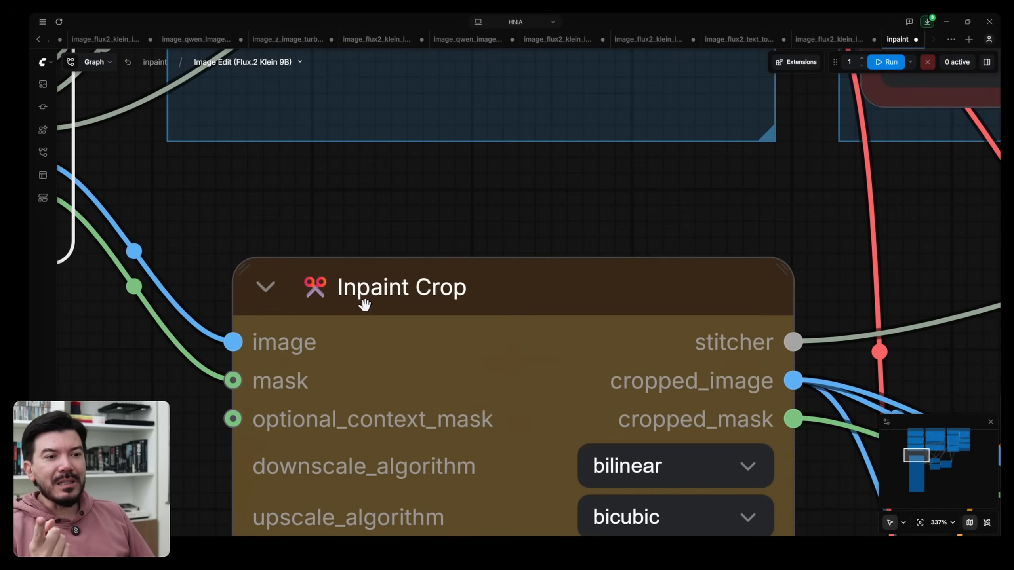
{"action": "scroll", "coordinate": [458, 295], "scroll_direction": "down", "scroll_amount": 15}
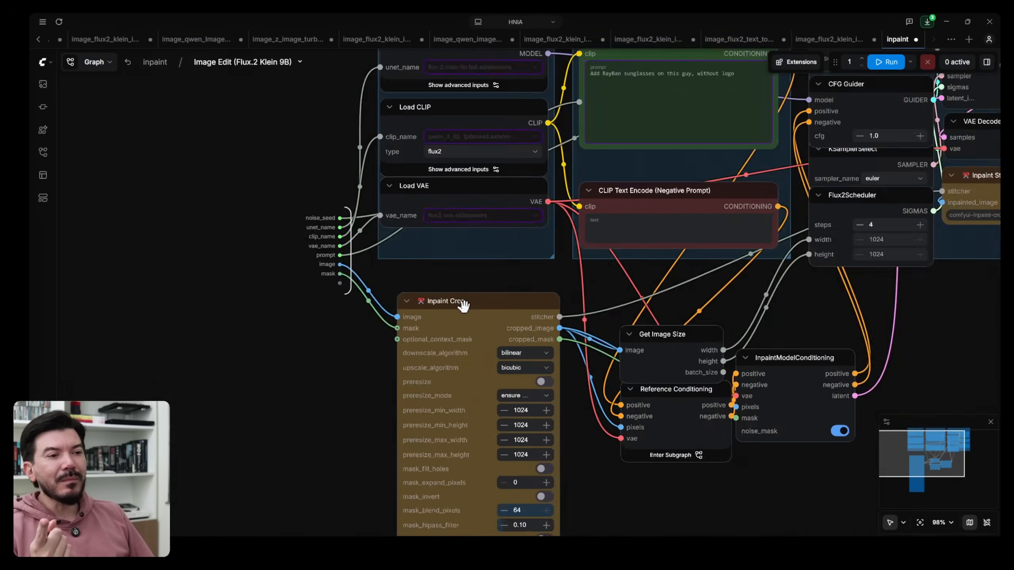
Show the installed node packs in the Nodes Manager to find ComfyUI-Inpaint-CropAndStitch.
{"action": "left_click", "coordinate": [799, 62]}
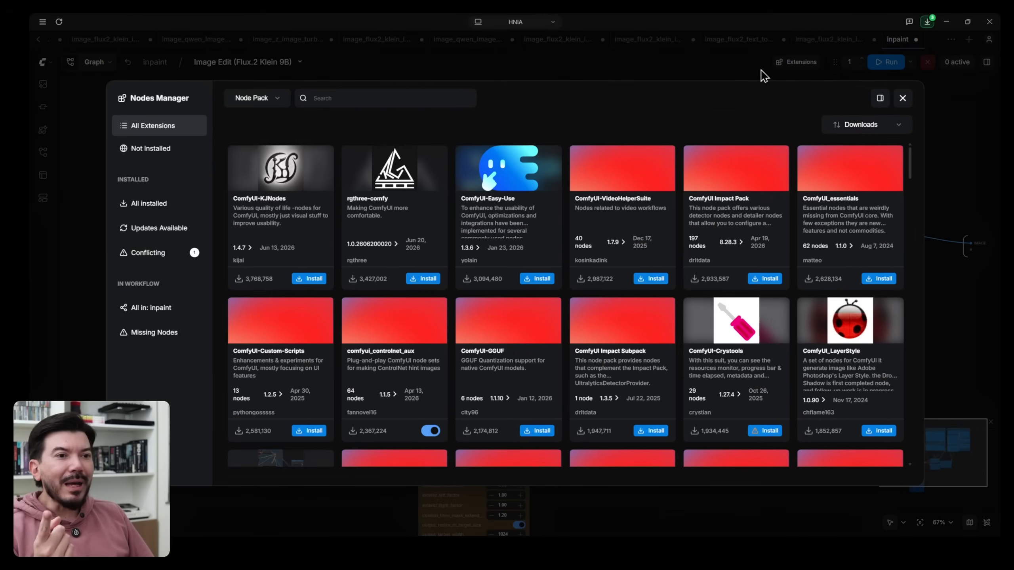
{"action": "left_click", "coordinate": [172, 209]}
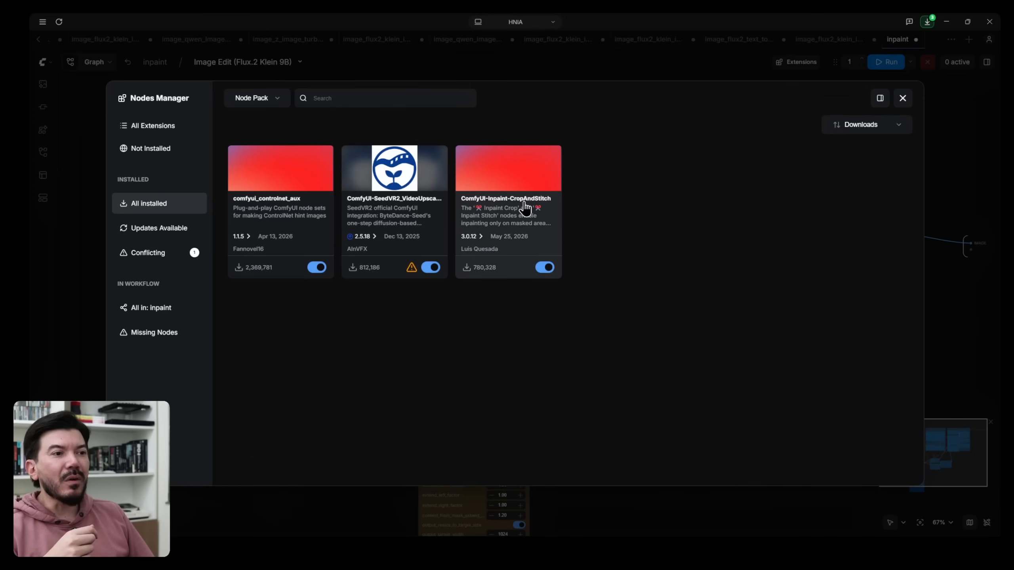
Close the Nodes Manager and bring the full Inpaint Crop node with its settings into view.
{"action": "left_click", "coordinate": [903, 98]}
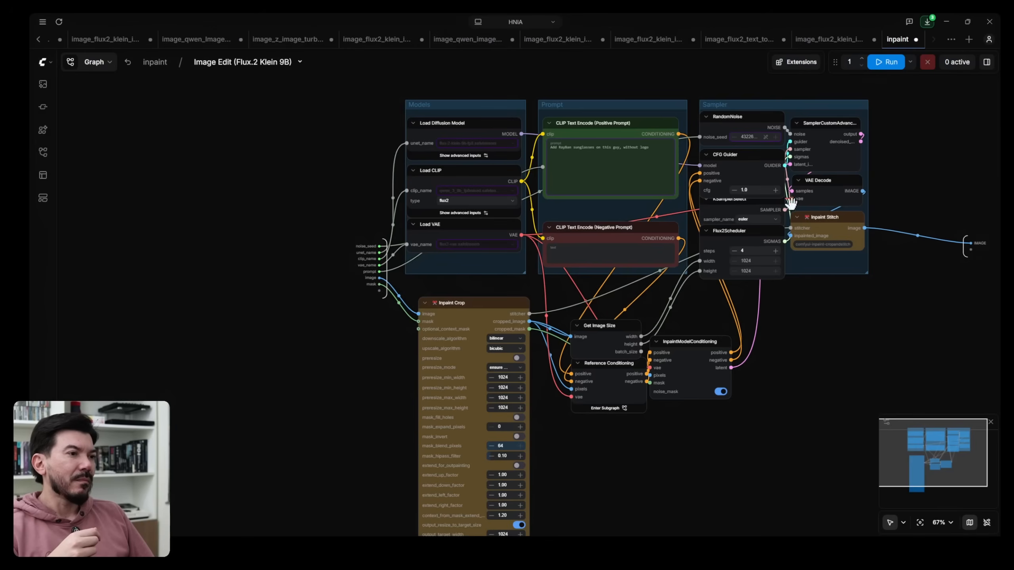
{"action": "left_click_drag", "start_coordinate": [554, 514], "coordinate": [554, 387]}
{"action": "scroll", "coordinate": [555, 388], "scroll_direction": "up", "scroll_amount": 5}
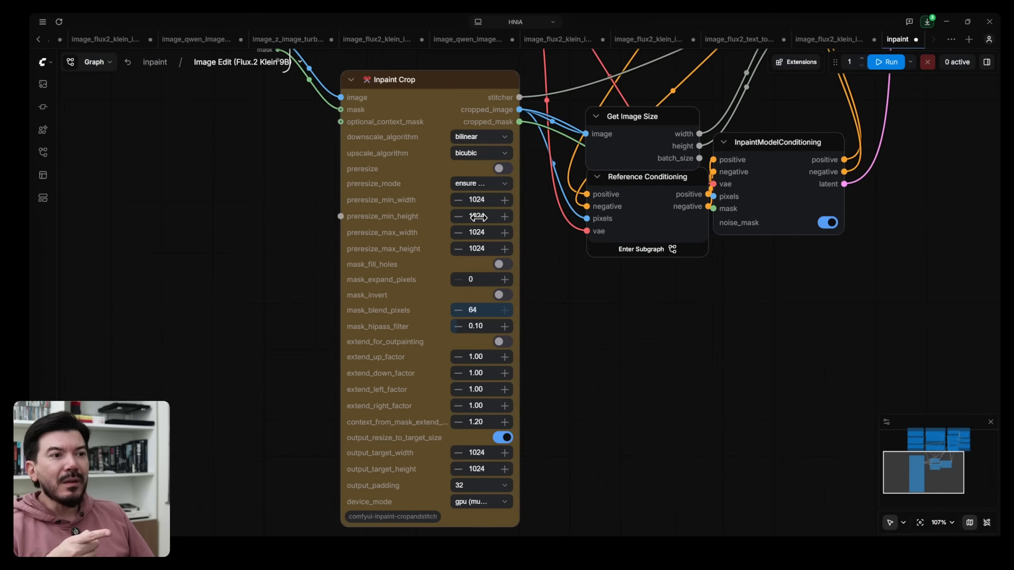
Connect a new Preview Image node to Inpaint Crop's cropped_image output, run it and inspect the cropped picture.
{"action": "left_click_drag", "start_coordinate": [519, 109], "coordinate": [616, 357]}
{"action": "left_click", "coordinate": [489, 172]}
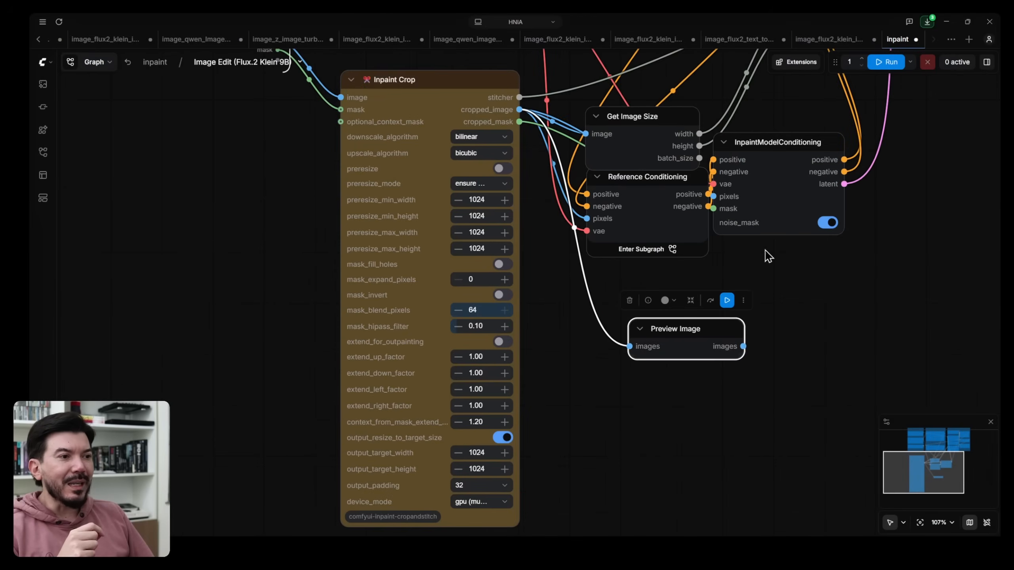
{"action": "left_click", "coordinate": [727, 299]}
{"action": "scroll", "coordinate": [727, 340], "scroll_direction": "up", "scroll_amount": 3}
{"action": "scroll", "coordinate": [668, 387], "scroll_direction": "up", "scroll_amount": 5}
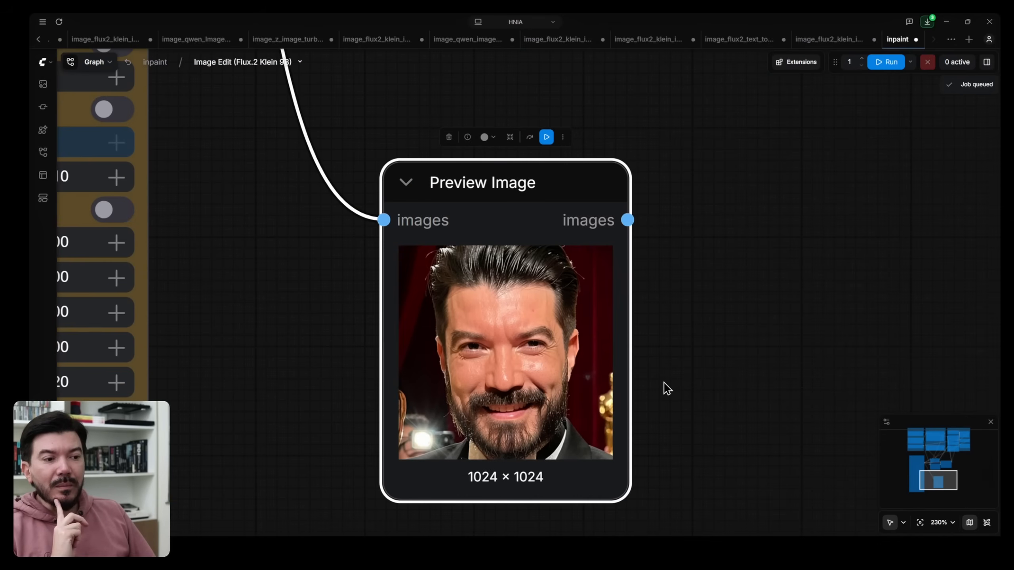
{"action": "scroll", "coordinate": [668, 388], "scroll_direction": "down", "scroll_amount": 8}
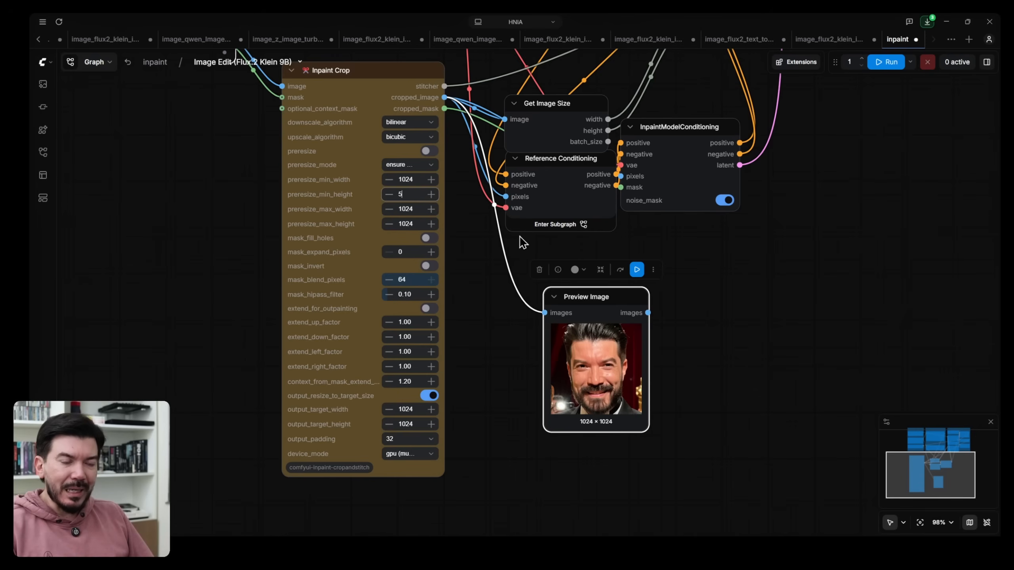
Test-run the workflow with Inpaint Crop's preresize_min_height set to 512 and restore that value to 1024.
{"action": "left_click", "coordinate": [827, 107]}
{"action": "left_click", "coordinate": [888, 61]}
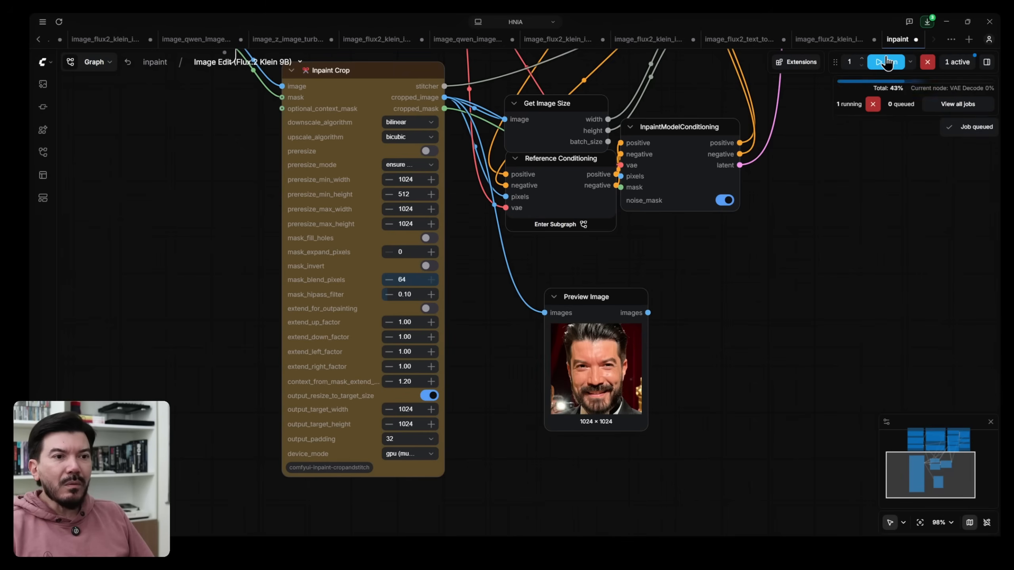
{"action": "left_click", "coordinate": [405, 194]}
{"action": "type", "text": "1"}
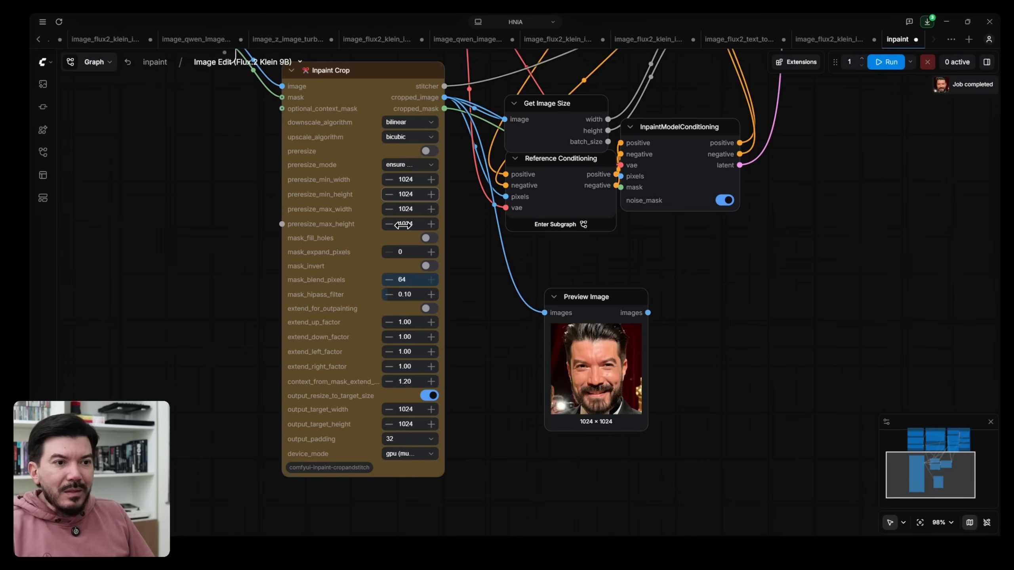
Set Inpaint Crop's preresize_max_height to 512 and start a workflow run, cancelling it partway.
{"action": "left_click", "coordinate": [423, 225]}
{"action": "type", "text": "512"}
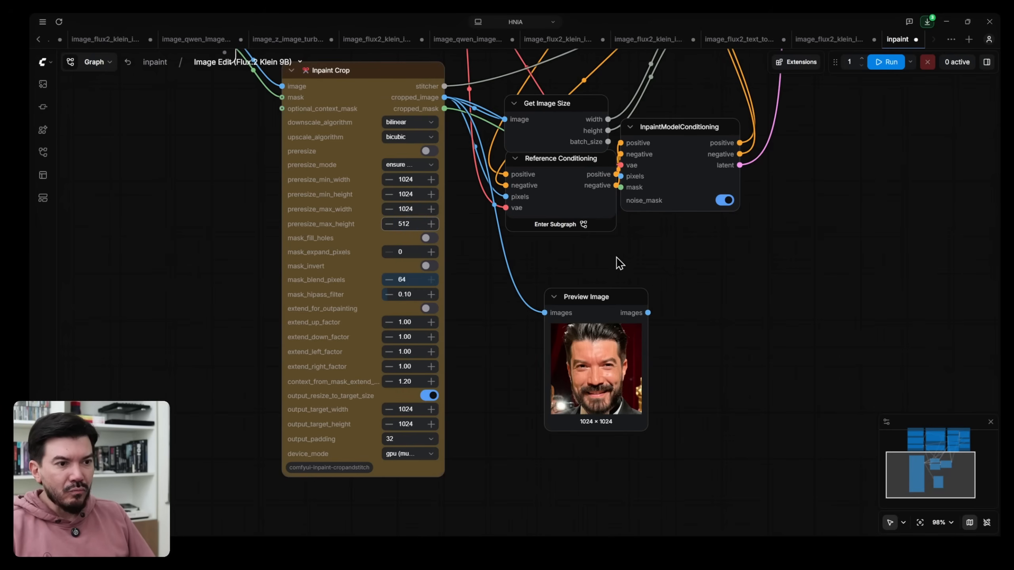
{"action": "left_click", "coordinate": [884, 61]}
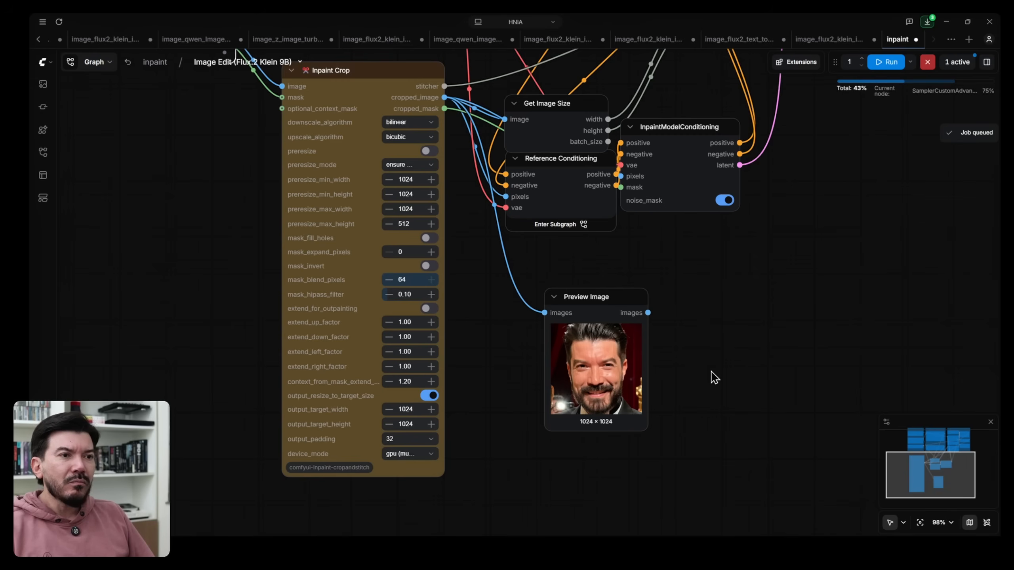
{"action": "left_click", "coordinate": [929, 63]}
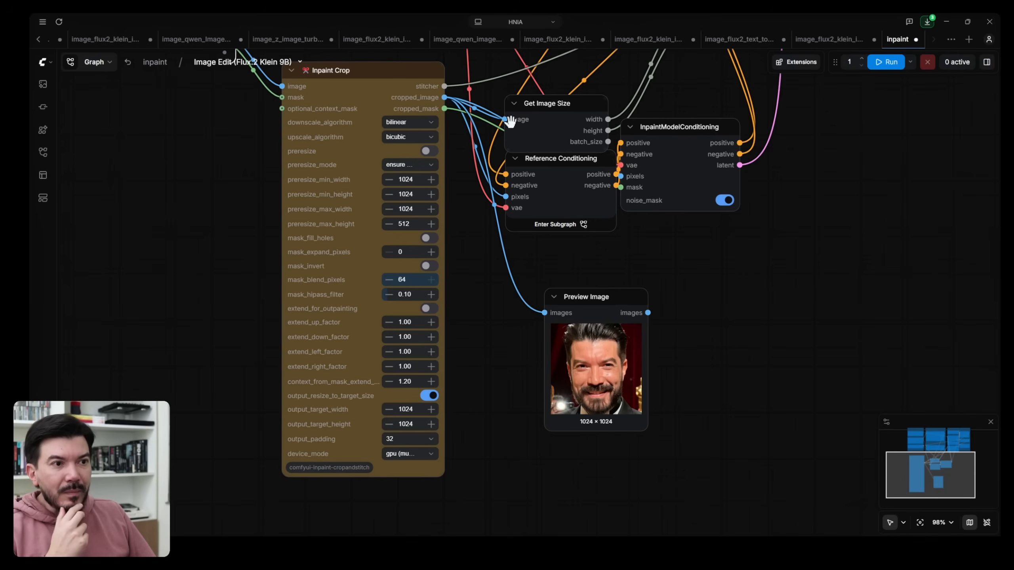
Delete the Preview Image node attached to Inpaint Crop's cropped_image output.
{"action": "left_click_drag", "start_coordinate": [884, 192], "coordinate": [681, 521]}
{"action": "scroll", "coordinate": [624, 493], "scroll_direction": "down", "scroll_amount": 4}
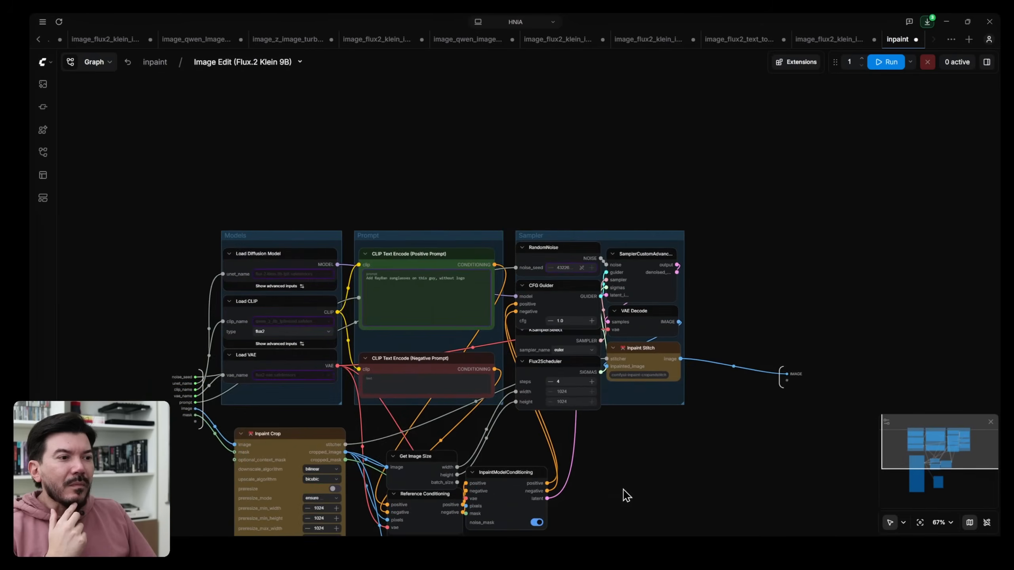
{"action": "left_click_drag", "start_coordinate": [624, 493], "coordinate": [808, 190]}
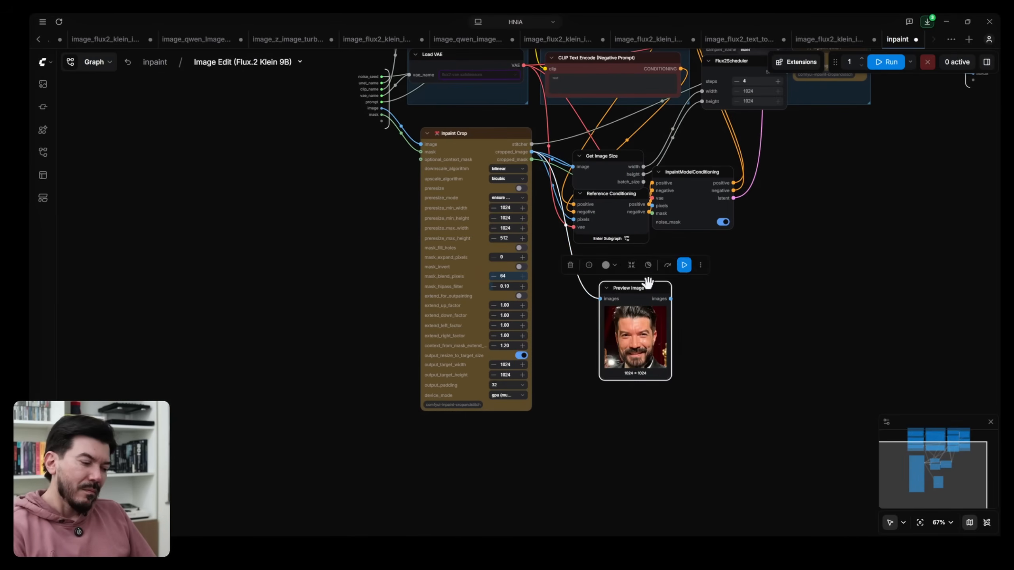
{"action": "key", "text": "Delete"}
{"action": "left_click_drag", "start_coordinate": [785, 295], "coordinate": [646, 379]}
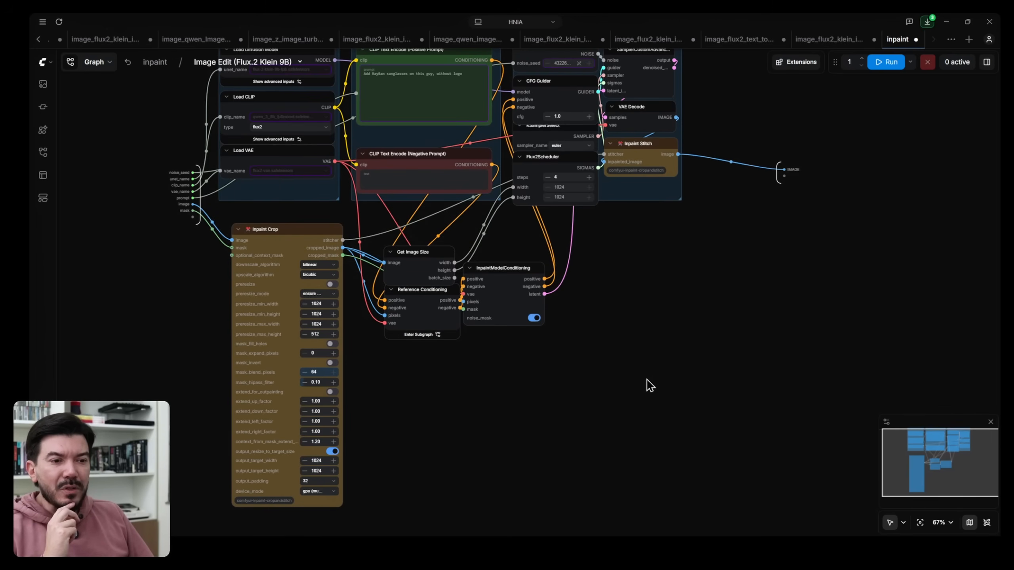
Return to the main inpaint graph and compare the man's original and edited face up close in Compare Images.
{"action": "left_click", "coordinate": [156, 62]}
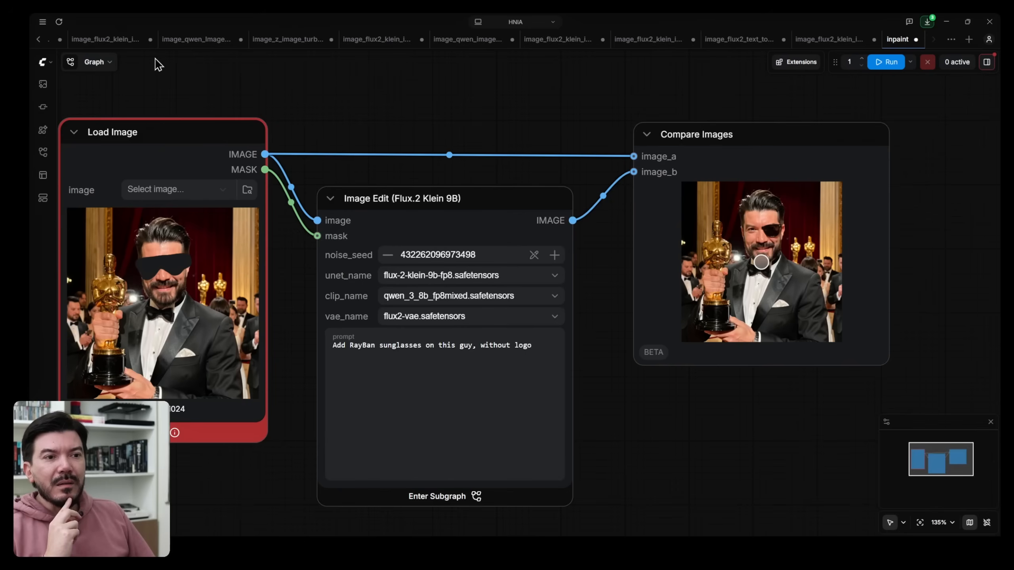
{"action": "scroll", "coordinate": [795, 239], "scroll_direction": "up", "scroll_amount": 20}
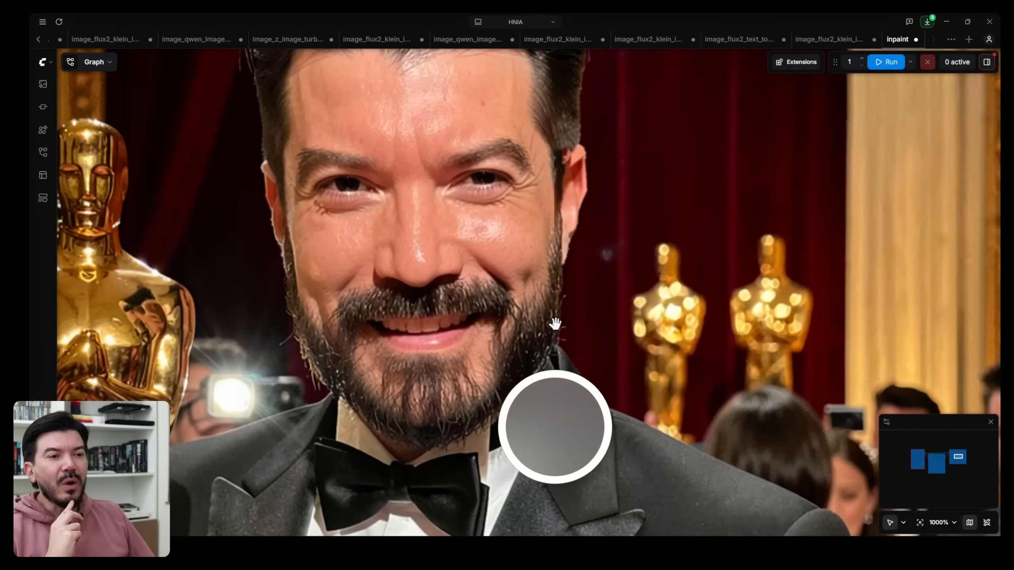
{"action": "scroll", "coordinate": [559, 321], "scroll_direction": "down", "scroll_amount": 6}
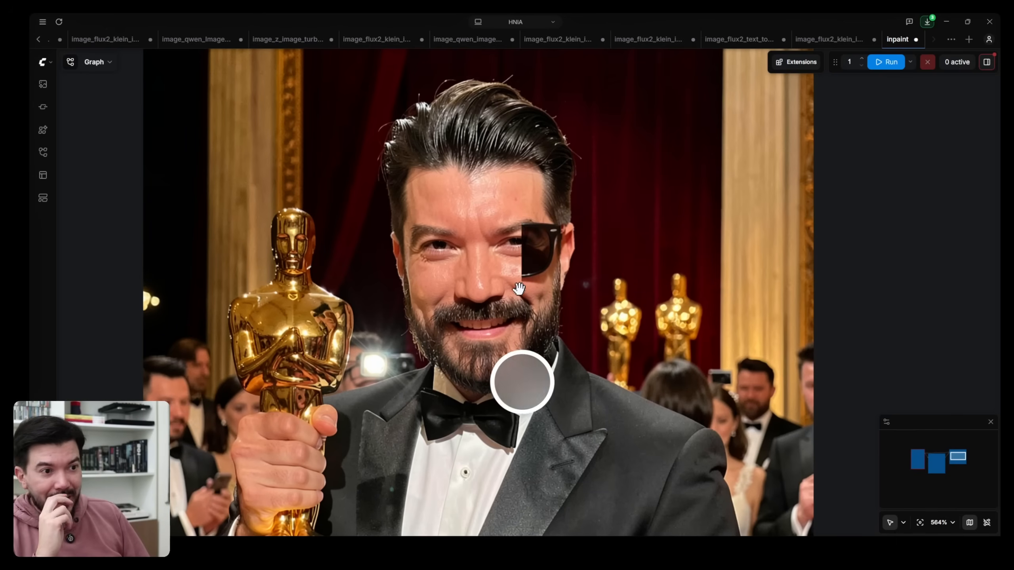
{"action": "scroll", "coordinate": [406, 271], "scroll_direction": "up", "scroll_amount": 5}
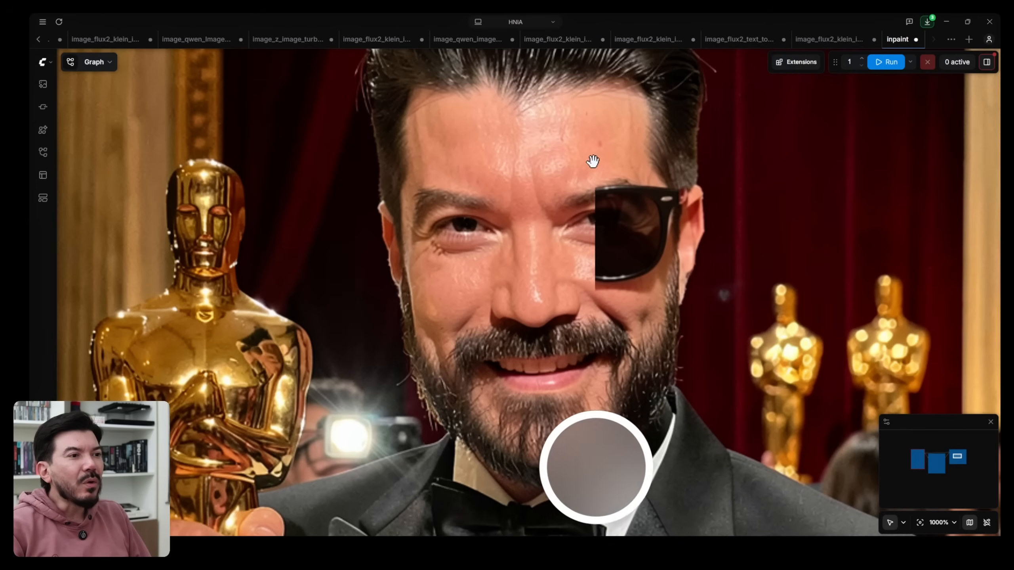
{"action": "scroll", "coordinate": [421, 207], "scroll_direction": "down", "scroll_amount": 20}
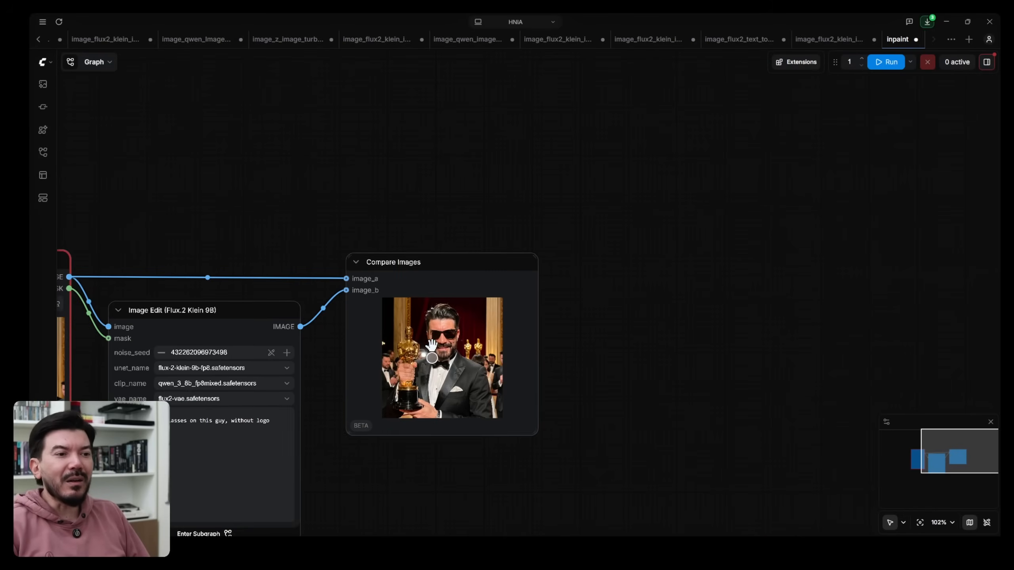
Enter the Image Edit (Flux.2 Klein 9B) subgraph, review its Inpaint Crop and Inpaint Stitch nodes, and return to the main graph.
{"action": "left_click_drag", "start_coordinate": [404, 484], "coordinate": [710, 373]}
{"action": "scroll", "coordinate": [693, 376], "scroll_direction": "up", "scroll_amount": 4}
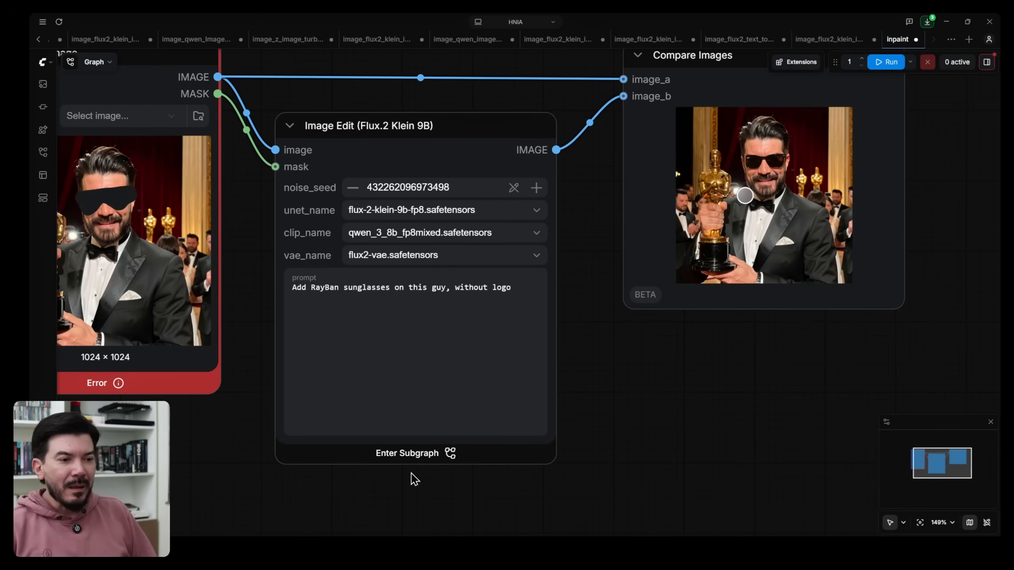
{"action": "left_click", "coordinate": [413, 460]}
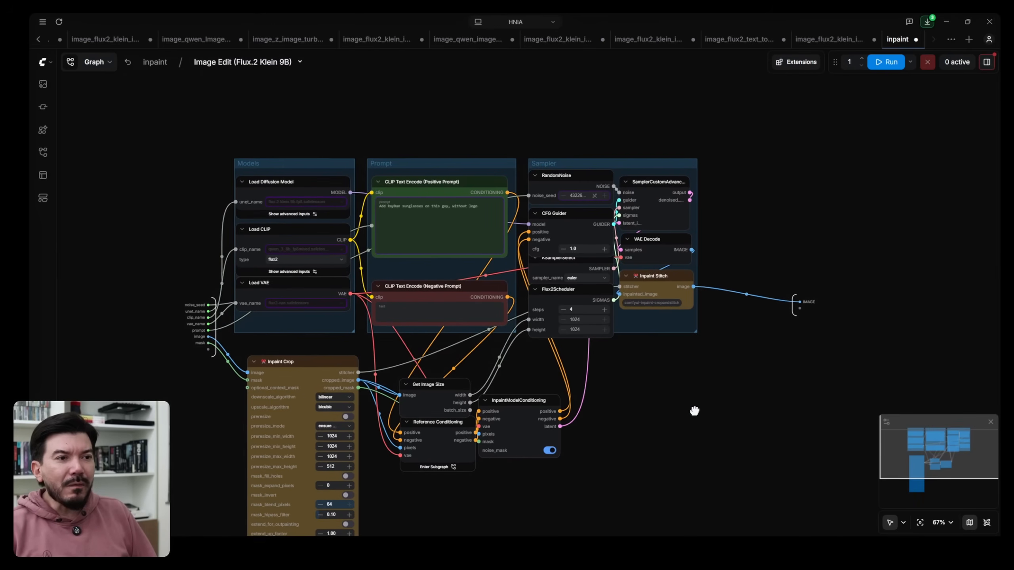
{"action": "left_click_drag", "start_coordinate": [312, 361], "coordinate": [308, 361]}
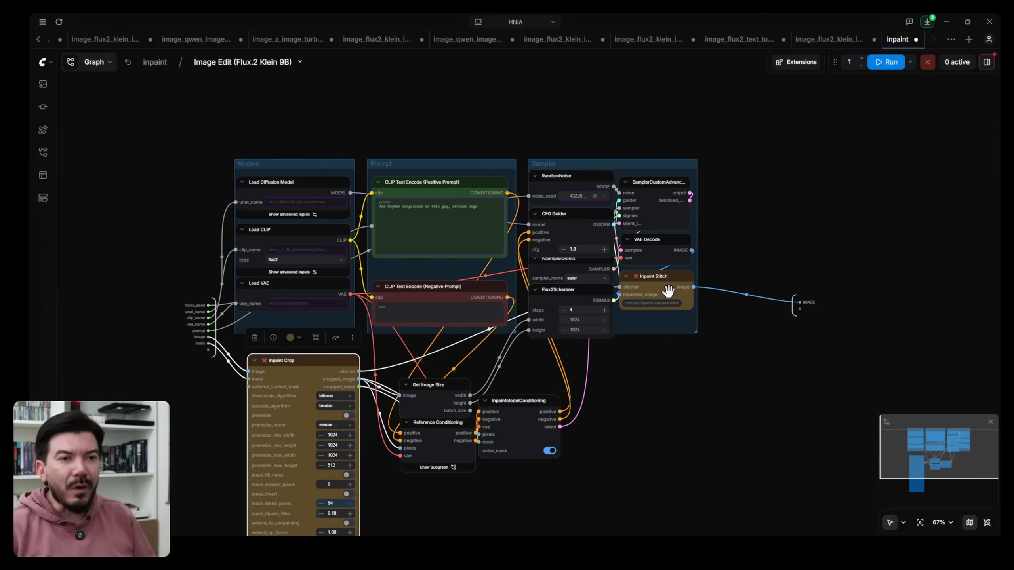
{"action": "left_click", "coordinate": [172, 65]}
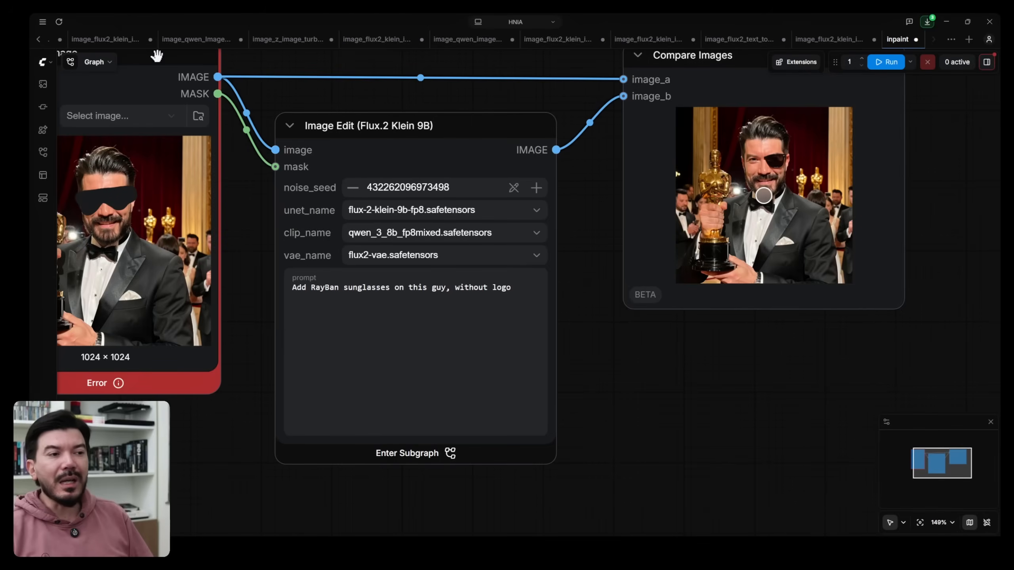
In the Load Image node's mask, clear the existing area, paint over the held statue's head instead and save.
{"action": "scroll", "coordinate": [734, 407], "scroll_direction": "down", "scroll_amount": 2}
{"action": "left_click_drag", "start_coordinate": [712, 417], "coordinate": [781, 421]}
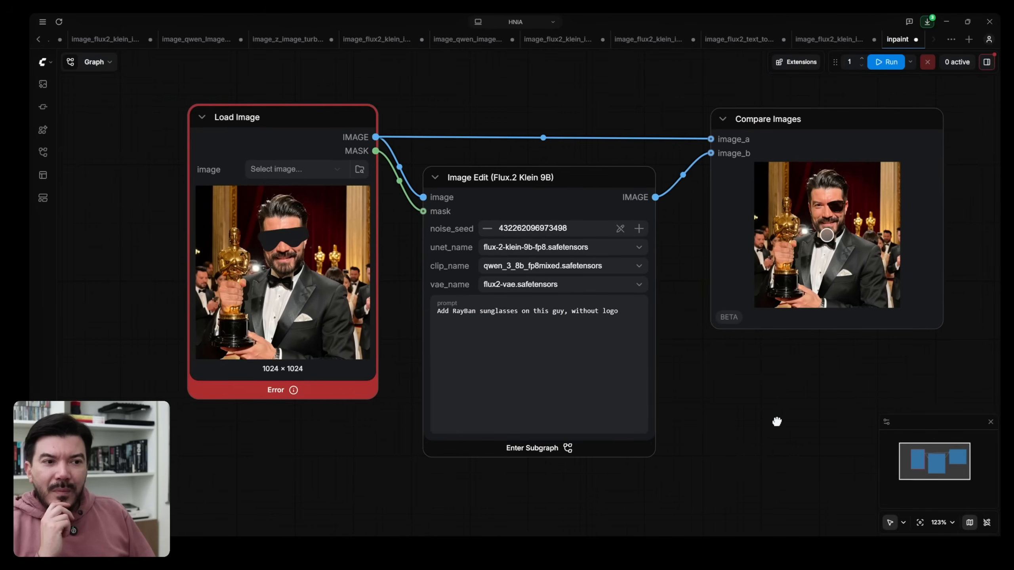
{"action": "mouse_move", "coordinate": [221, 229]}
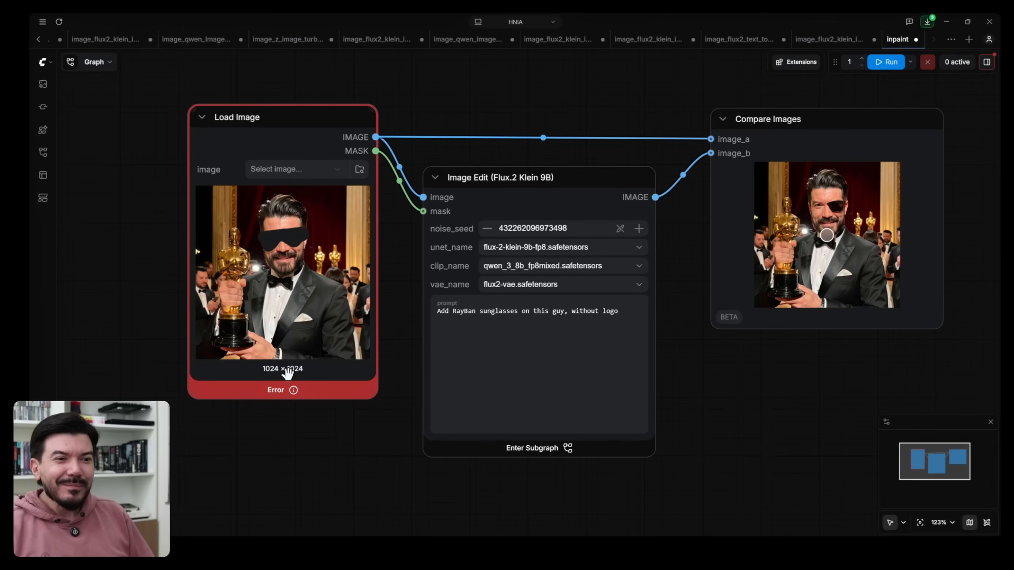
{"action": "left_click", "coordinate": [336, 200]}
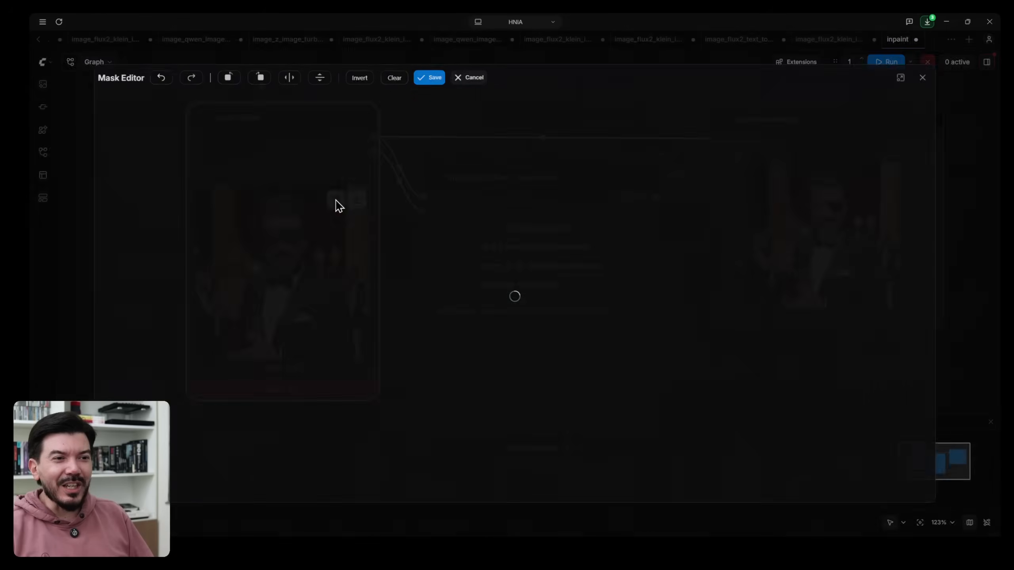
{"action": "left_click", "coordinate": [389, 70]}
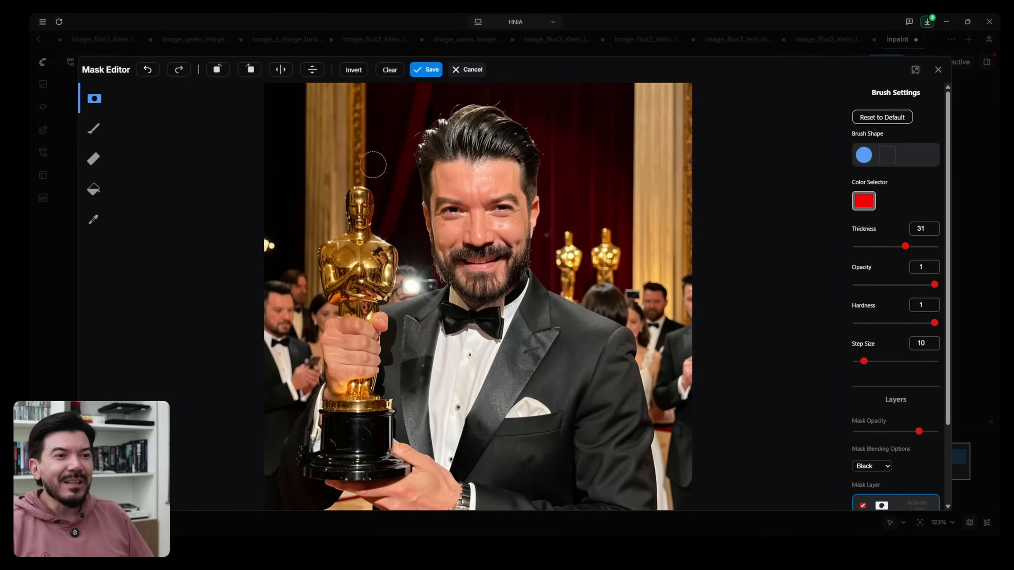
{"action": "left_click_drag", "start_coordinate": [344, 206], "coordinate": [360, 205]}
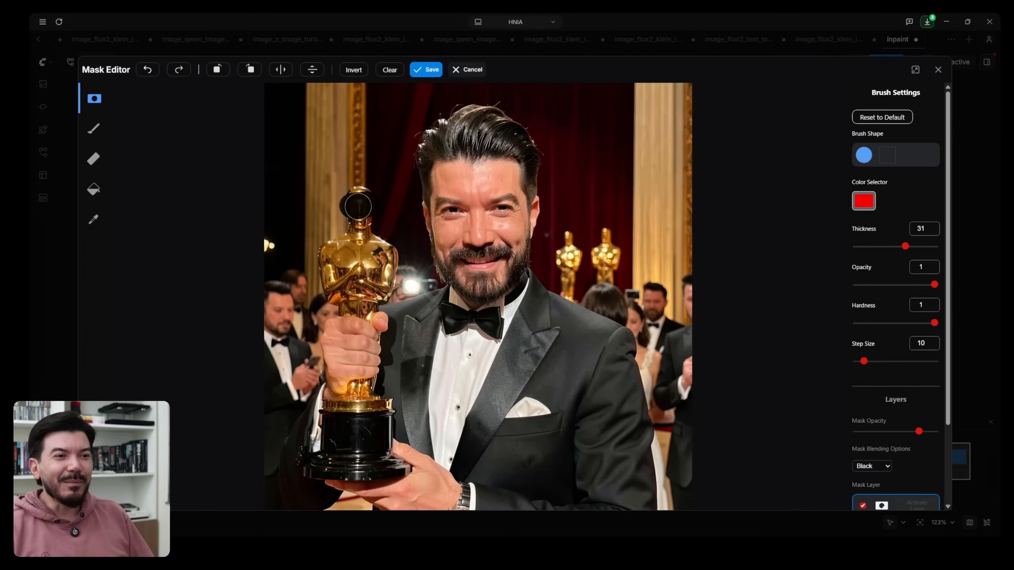
{"action": "left_click", "coordinate": [426, 70]}
Change the prompt to "Add RayBan sunglasses on this statue, without logo" and run the workflow.
{"action": "scroll", "coordinate": [464, 314], "scroll_direction": "up", "scroll_amount": 4}
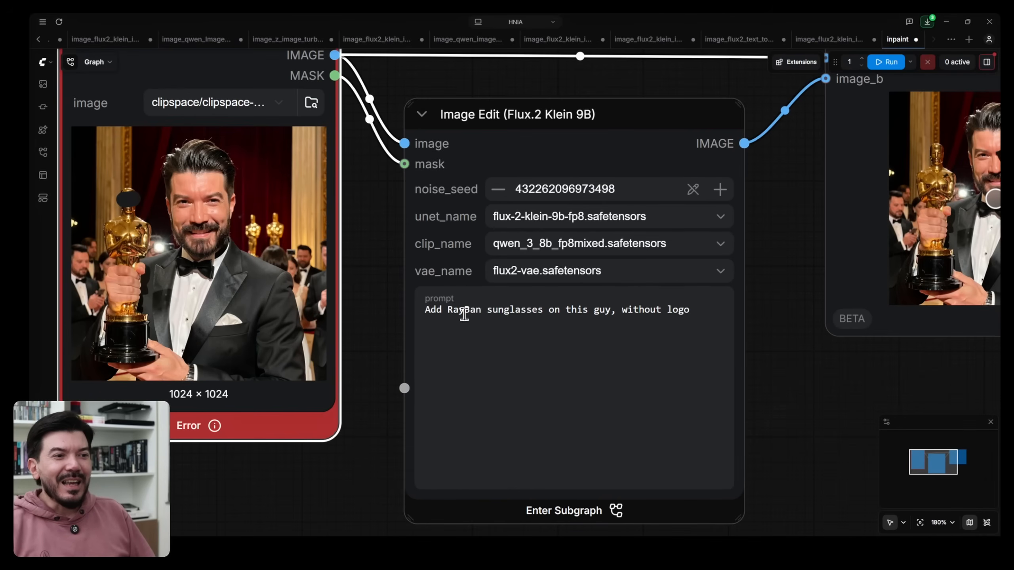
{"action": "double_click", "coordinate": [602, 311]}
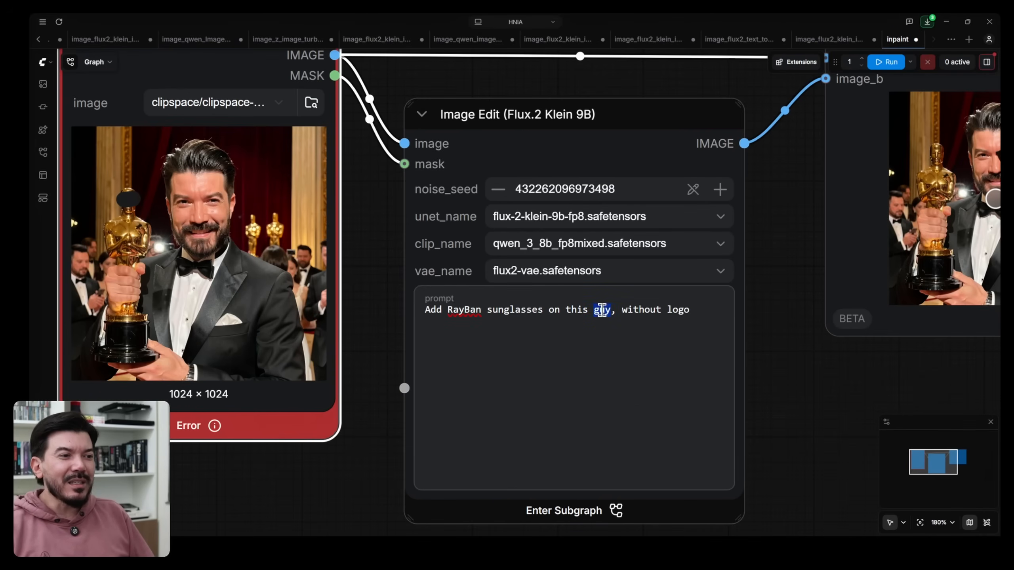
{"action": "type", "text": "statue"}
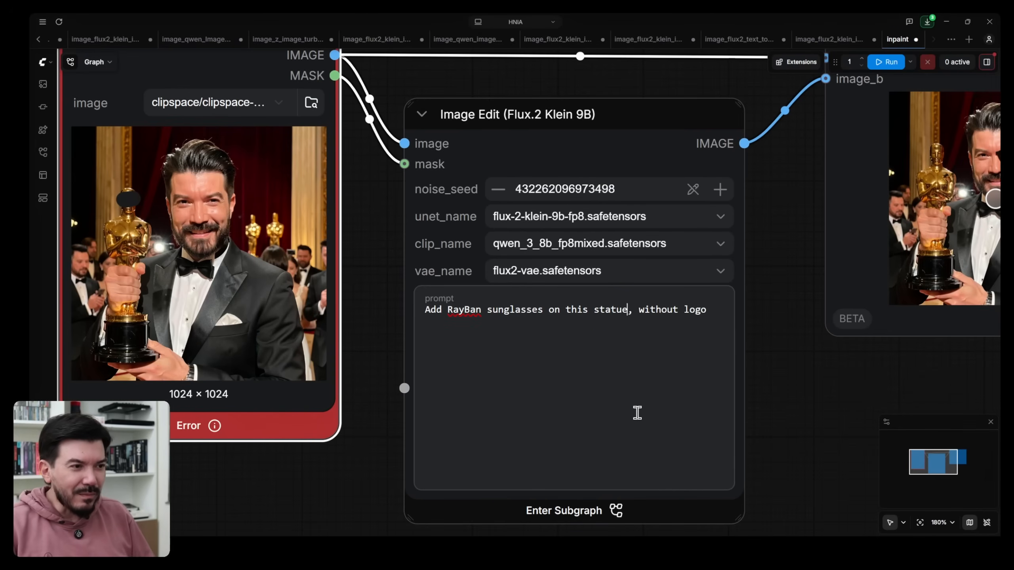
{"action": "left_click", "coordinate": [886, 62]}
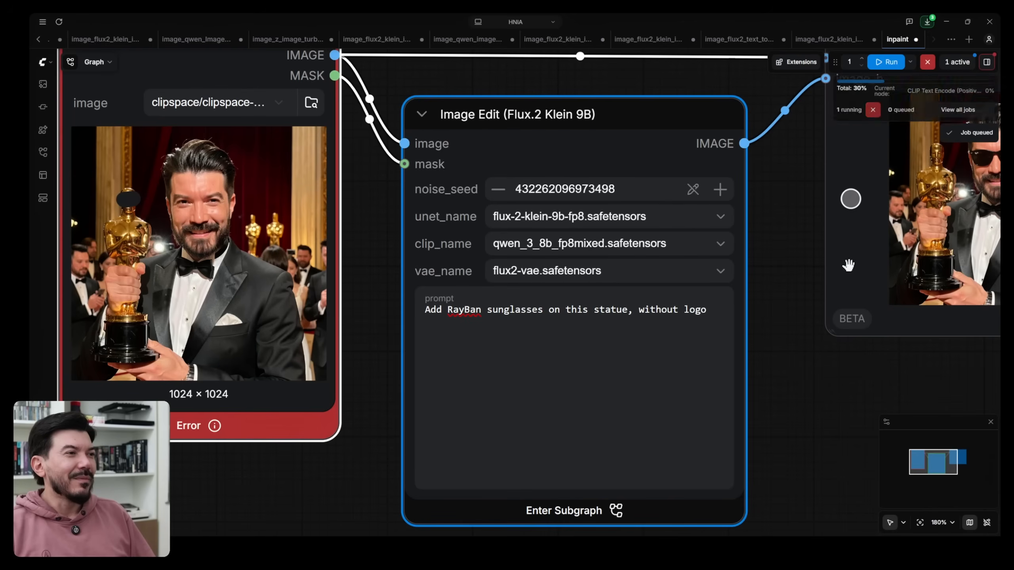
Compare the held statue's original and edited head up close in the Compare Images node.
{"action": "left_click_drag", "start_coordinate": [858, 379], "coordinate": [497, 500]}
{"action": "scroll", "coordinate": [661, 269], "scroll_direction": "up", "scroll_amount": 9}
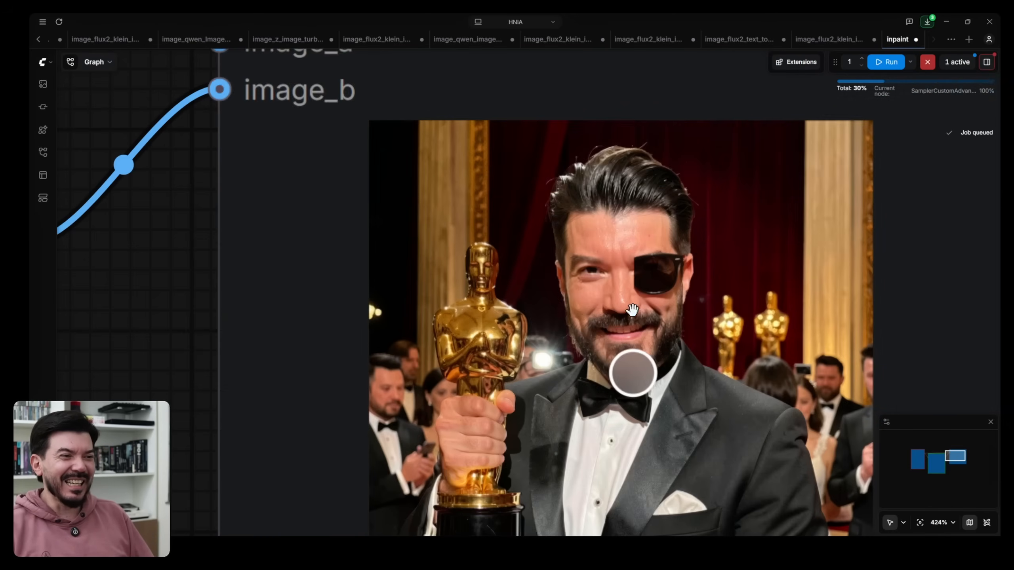
{"action": "scroll", "coordinate": [436, 326], "scroll_direction": "up", "scroll_amount": 9}
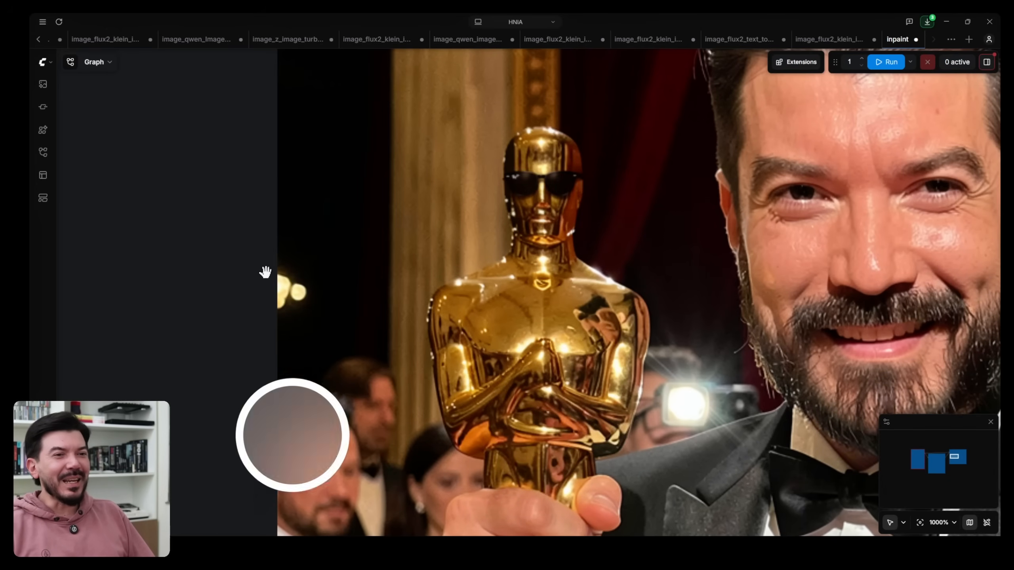
{"action": "scroll", "coordinate": [239, 302], "scroll_direction": "down", "scroll_amount": 5}
{"action": "scroll", "coordinate": [717, 196], "scroll_direction": "up", "scroll_amount": 5}
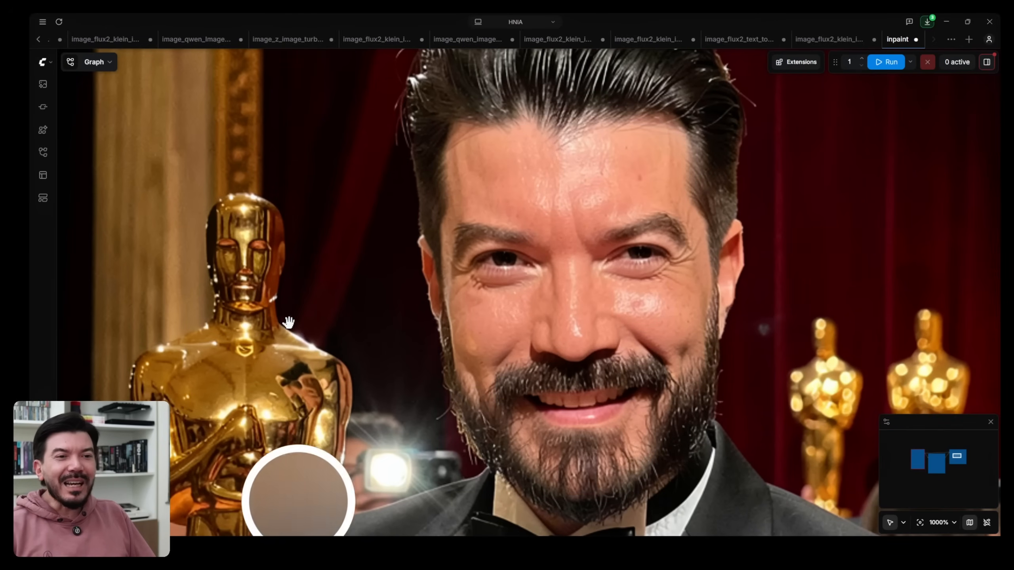
{"action": "scroll", "coordinate": [164, 297], "scroll_direction": "down", "scroll_amount": 4}
{"action": "scroll", "coordinate": [164, 296], "scroll_direction": "down", "scroll_amount": 11}
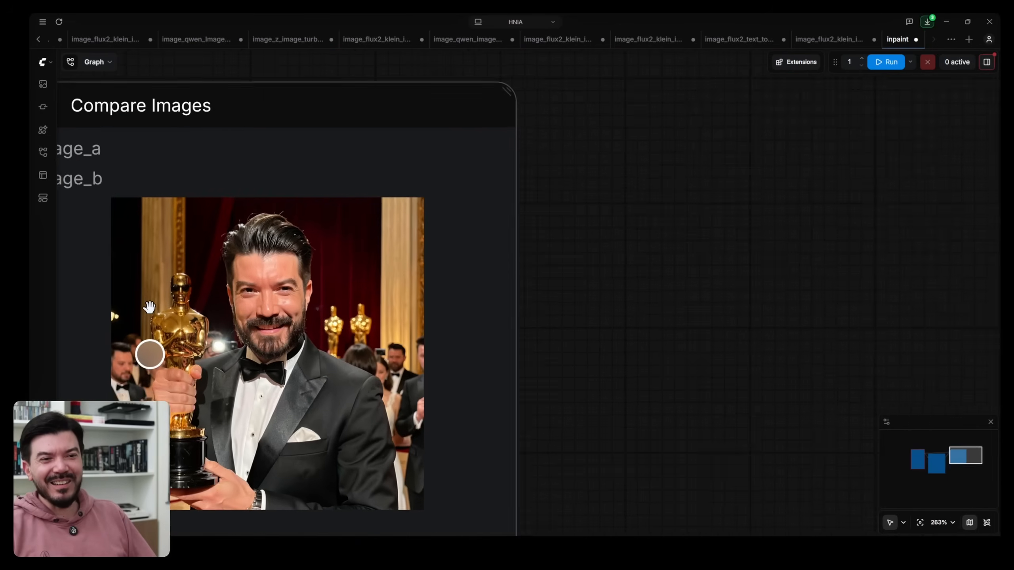
{"action": "left_click_drag", "start_coordinate": [654, 364], "coordinate": [974, 340]}
{"action": "scroll", "coordinate": [426, 346], "scroll_direction": "down", "scroll_amount": 9}
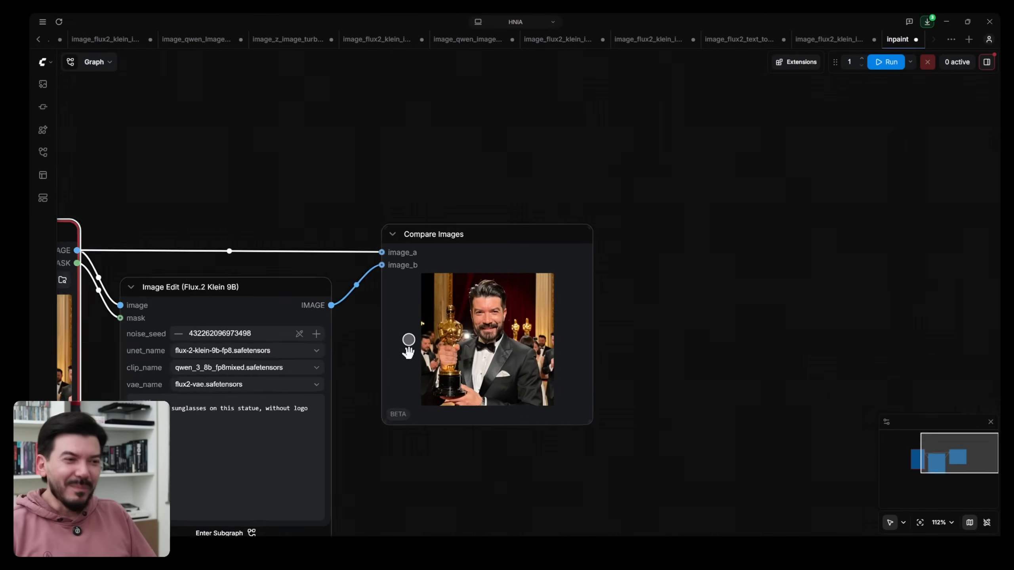
{"action": "left_click_drag", "start_coordinate": [373, 392], "coordinate": [581, 355]}
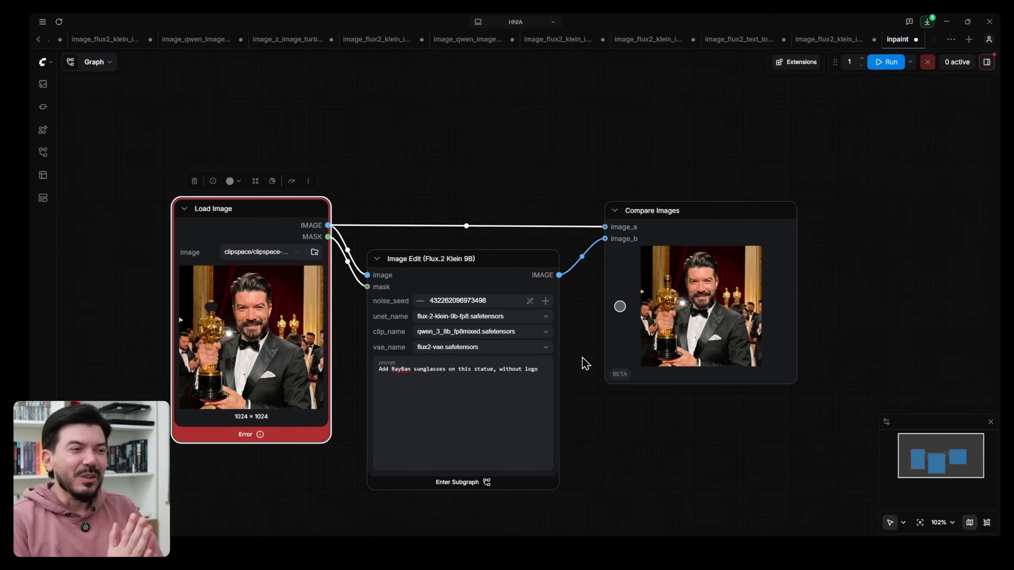
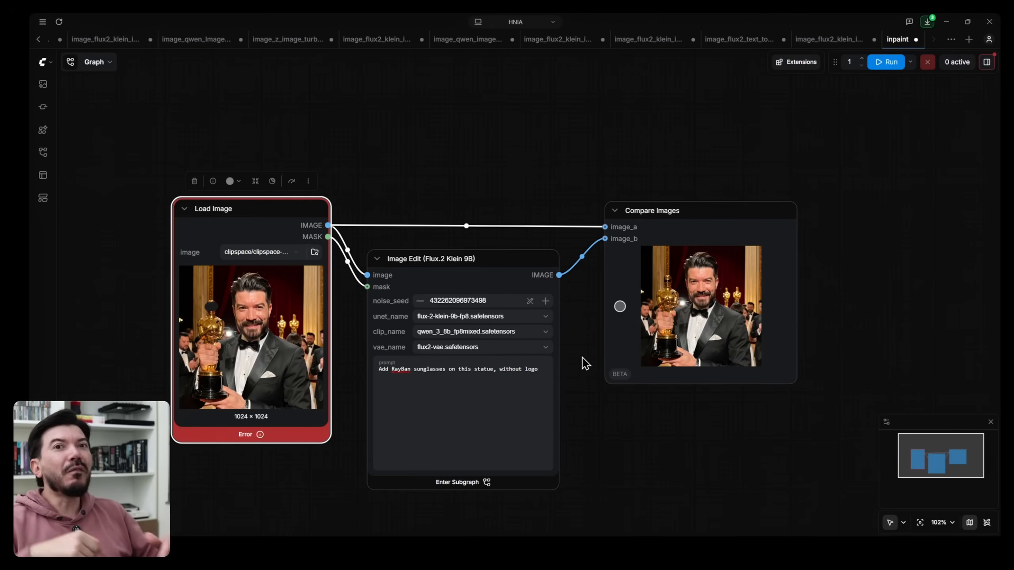
Switch to the unmasked Flux.2 Klein 9B Distilled edit workflow, change its prompt to "Put sunglasses on this statue" and run it.
{"action": "left_click", "coordinate": [828, 40]}
{"action": "scroll", "coordinate": [543, 363], "scroll_direction": "down", "scroll_amount": 20}
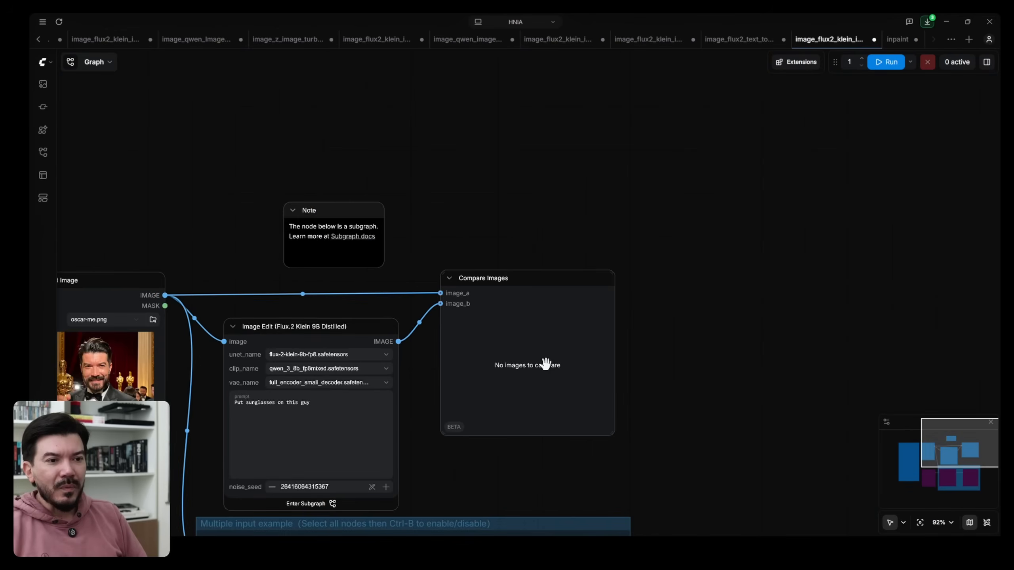
{"action": "left_click_drag", "start_coordinate": [276, 260], "coordinate": [429, 199]}
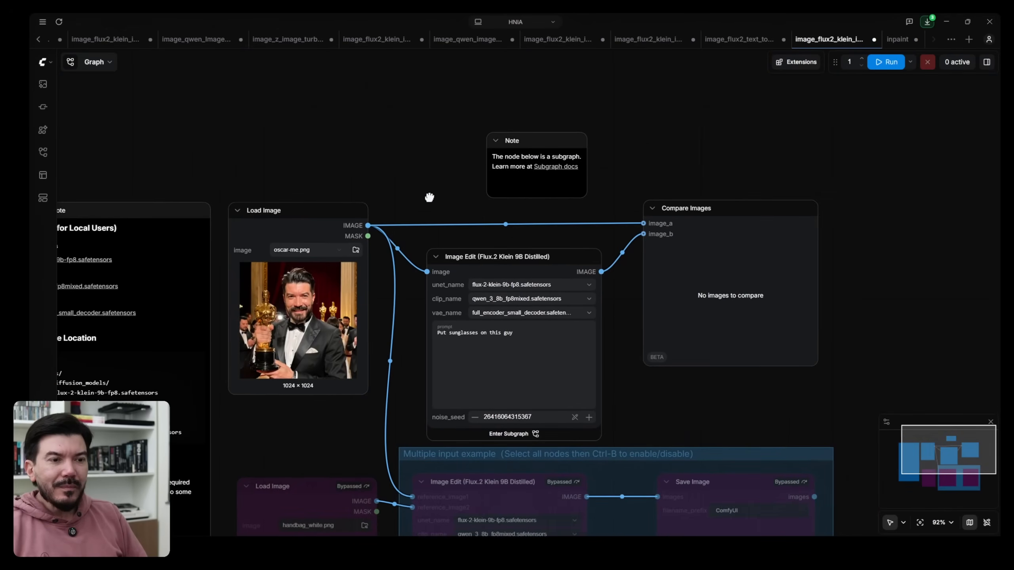
{"action": "scroll", "coordinate": [423, 217], "scroll_direction": "up", "scroll_amount": 3}
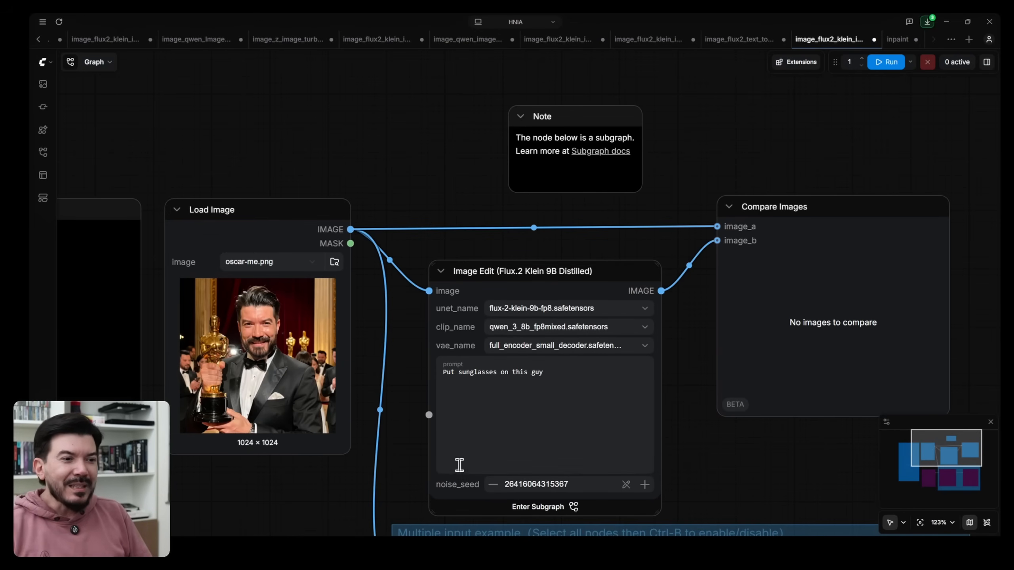
{"action": "scroll", "coordinate": [458, 469], "scroll_direction": "up", "scroll_amount": 8}
{"action": "double_click", "coordinate": [616, 313]}
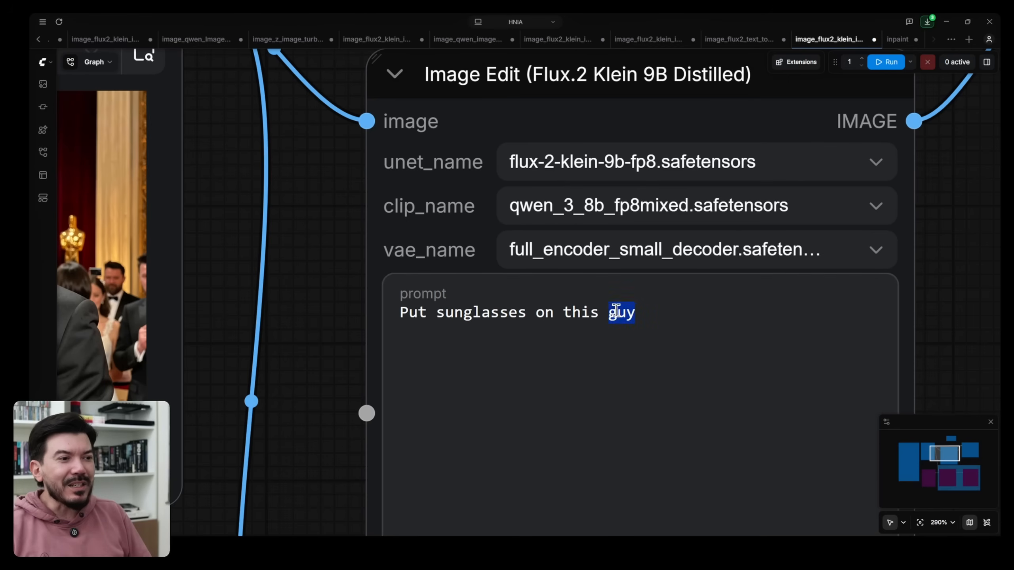
{"action": "type", "text": "statue"}
{"action": "key", "text": "ctrl+Return"}
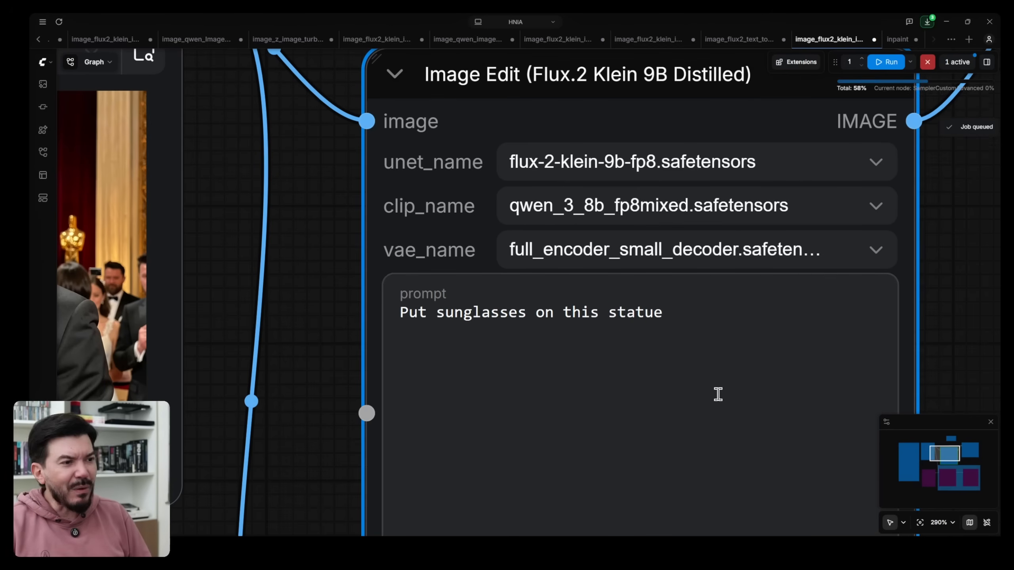
Inspect the edited image in the Compare Images node and run the workflow again with the same prompt.
{"action": "scroll", "coordinate": [971, 335], "scroll_direction": "down", "scroll_amount": 6}
{"action": "left_click_drag", "start_coordinate": [971, 335], "coordinate": [469, 342]}
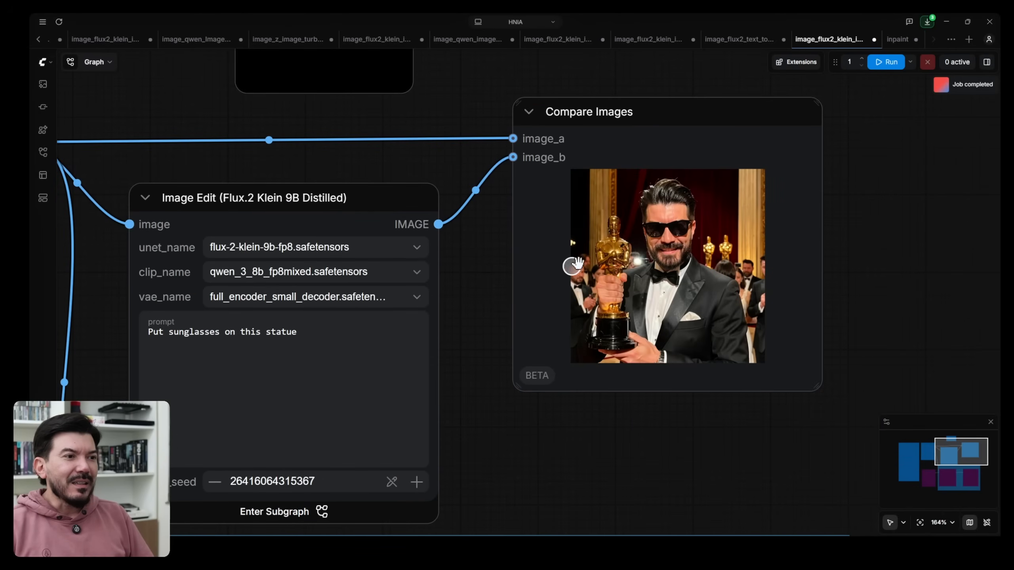
{"action": "scroll", "coordinate": [495, 375], "scroll_direction": "down", "scroll_amount": 4}
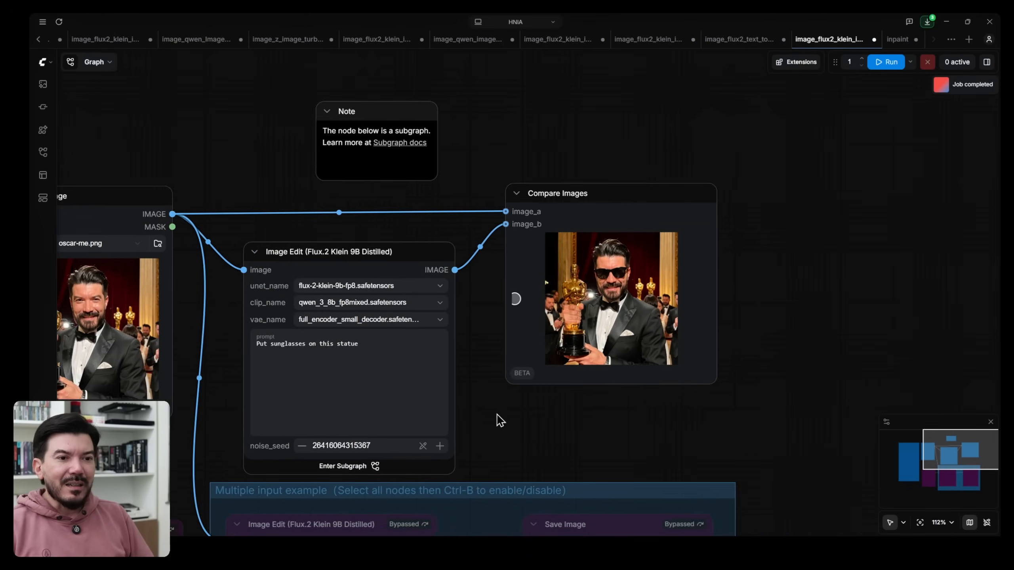
{"action": "left_click_drag", "start_coordinate": [496, 419], "coordinate": [613, 421]}
{"action": "left_click", "coordinate": [886, 62]}
{"action": "scroll", "coordinate": [752, 314], "scroll_direction": "up", "scroll_amount": 12}
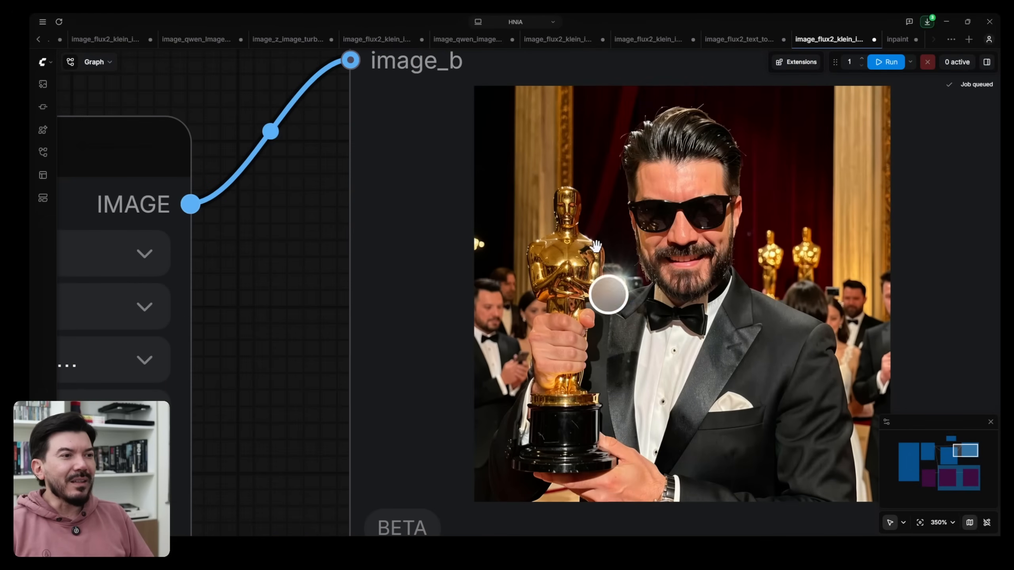
{"action": "scroll", "coordinate": [766, 285], "scroll_direction": "down", "scroll_amount": 11}
Change the prompt to "Put sunglasses on this golden statue", run the workflow and check the edit in Compare Images.
{"action": "scroll", "coordinate": [478, 333], "scroll_direction": "up", "scroll_amount": 8}
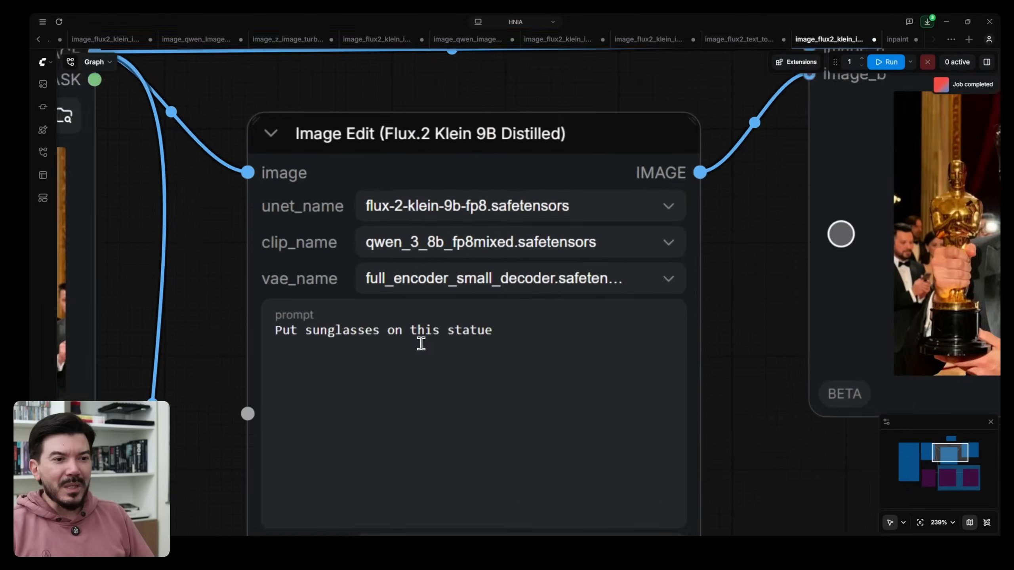
{"action": "left_click", "coordinate": [455, 328]}
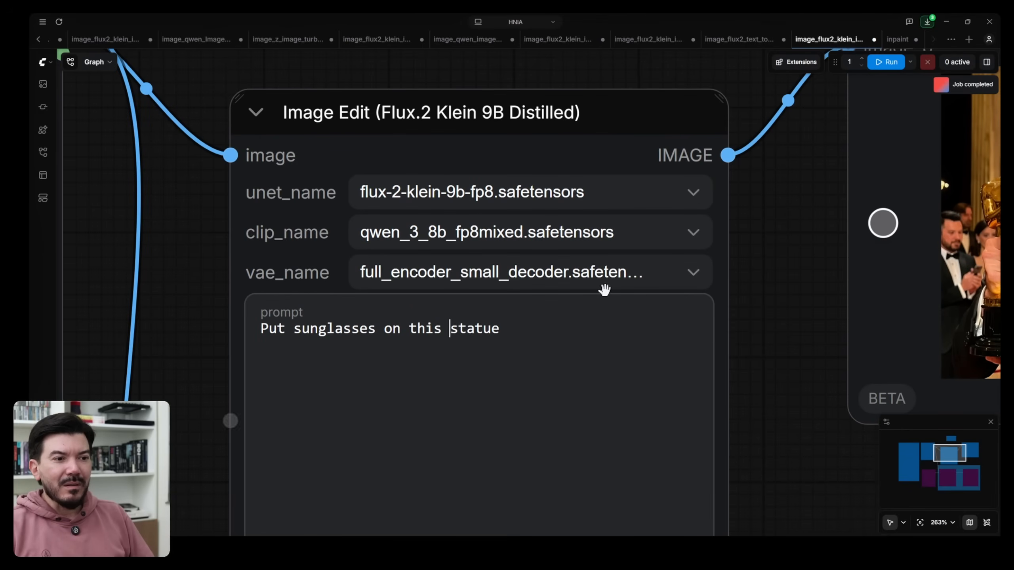
{"action": "type", "text": "golden"}
{"action": "key", "text": "ctrl+Return"}
{"action": "scroll", "coordinate": [769, 380], "scroll_direction": "down", "scroll_amount": 5}
{"action": "left_click_drag", "start_coordinate": [781, 386], "coordinate": [539, 404]}
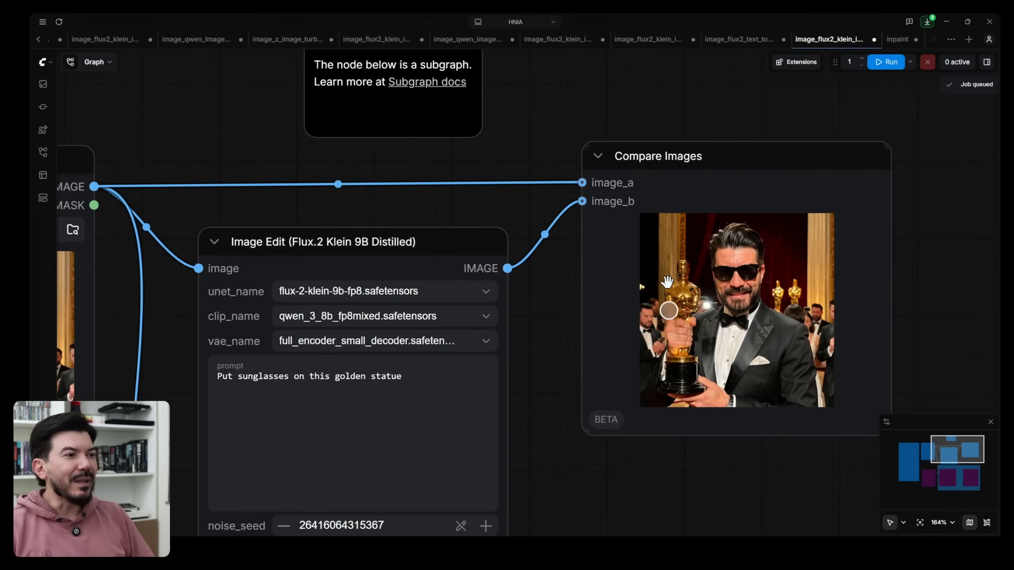
{"action": "scroll", "coordinate": [571, 389], "scroll_direction": "down", "scroll_amount": 2}
{"action": "left_click_drag", "start_coordinate": [570, 389], "coordinate": [650, 351]}
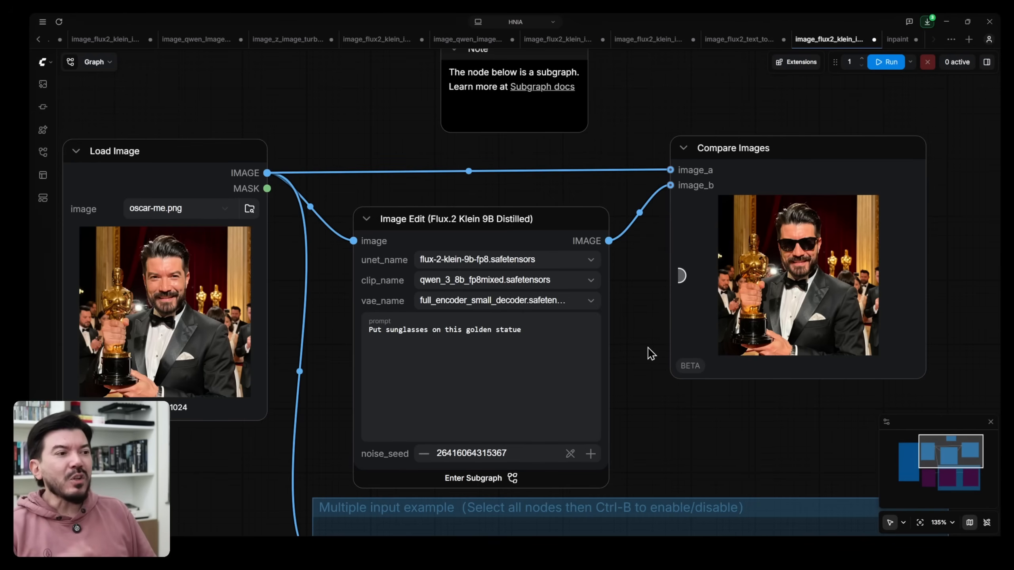
{"action": "left_click_drag", "start_coordinate": [619, 370], "coordinate": [797, 362]}
{"action": "scroll", "coordinate": [394, 341], "scroll_direction": "up", "scroll_amount": 9}
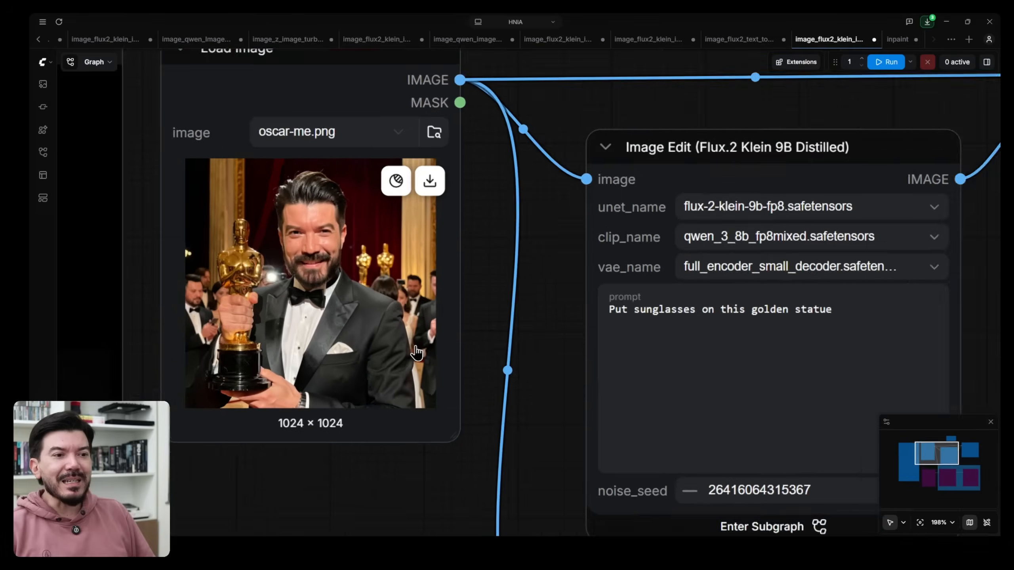
{"action": "scroll", "coordinate": [202, 348], "scroll_direction": "down", "scroll_amount": 9}
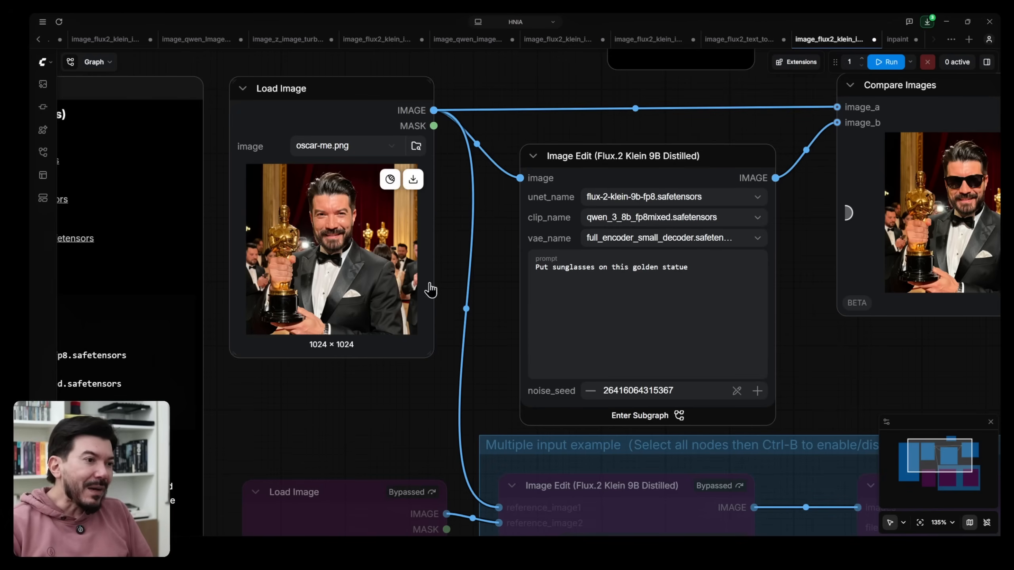
{"action": "left_click", "coordinate": [693, 268]}
{"action": "left_click", "coordinate": [493, 279]}
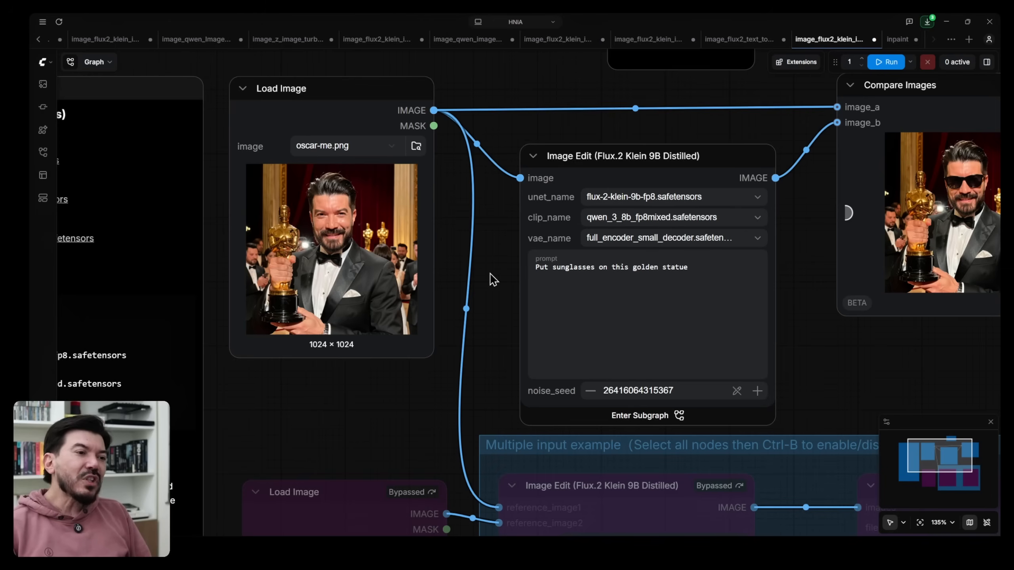
Enter the Image Edit (Flux.2 Klein 9B Distilled) subgraph and examine its Get Image Size and Empty Flux 2 Latent nodes.
{"action": "left_click", "coordinate": [627, 417]}
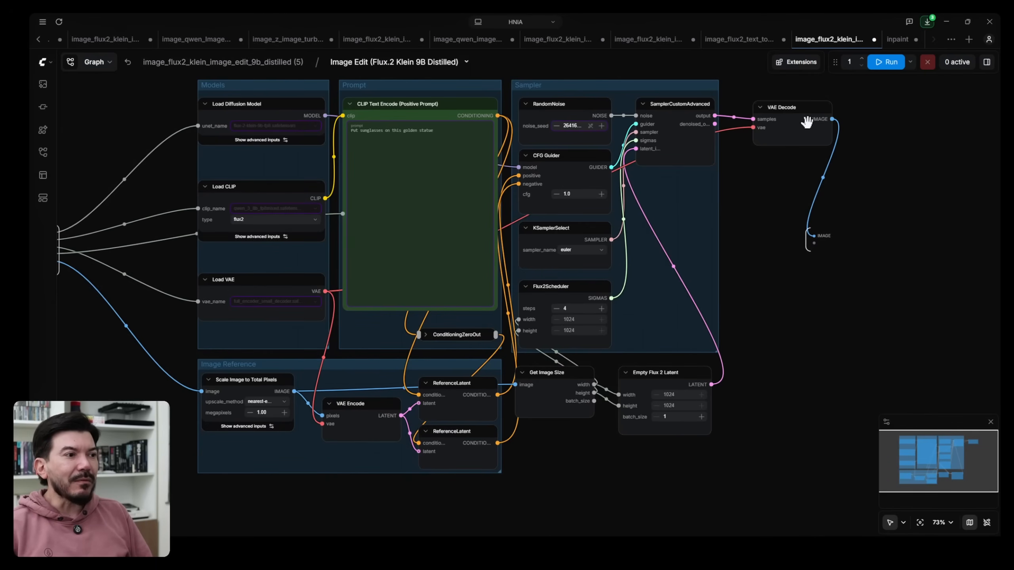
{"action": "scroll", "coordinate": [659, 405], "scroll_direction": "up", "scroll_amount": 10}
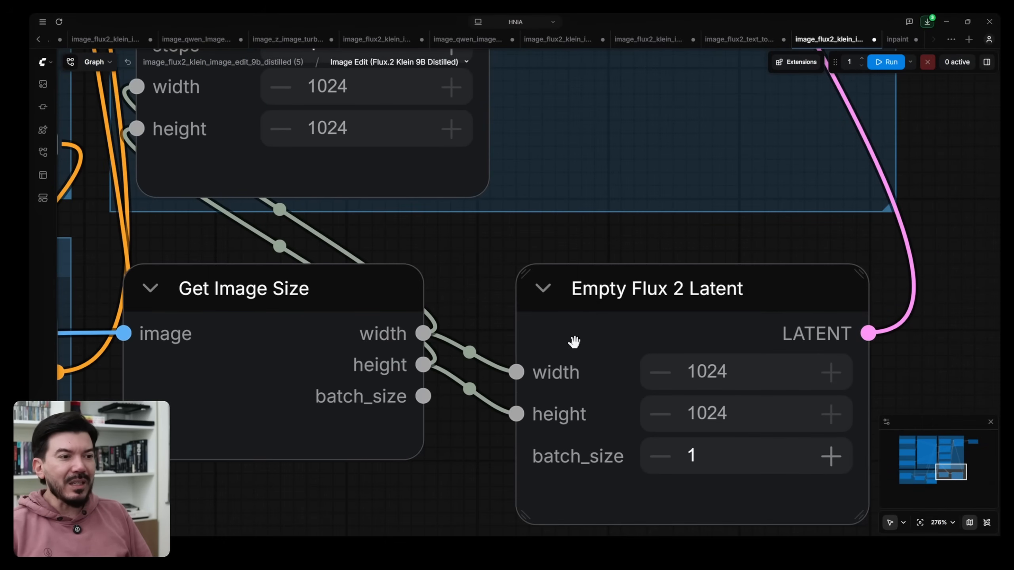
{"action": "left_click", "coordinate": [590, 287]}
{"action": "scroll", "coordinate": [758, 284], "scroll_direction": "down", "scroll_amount": 10}
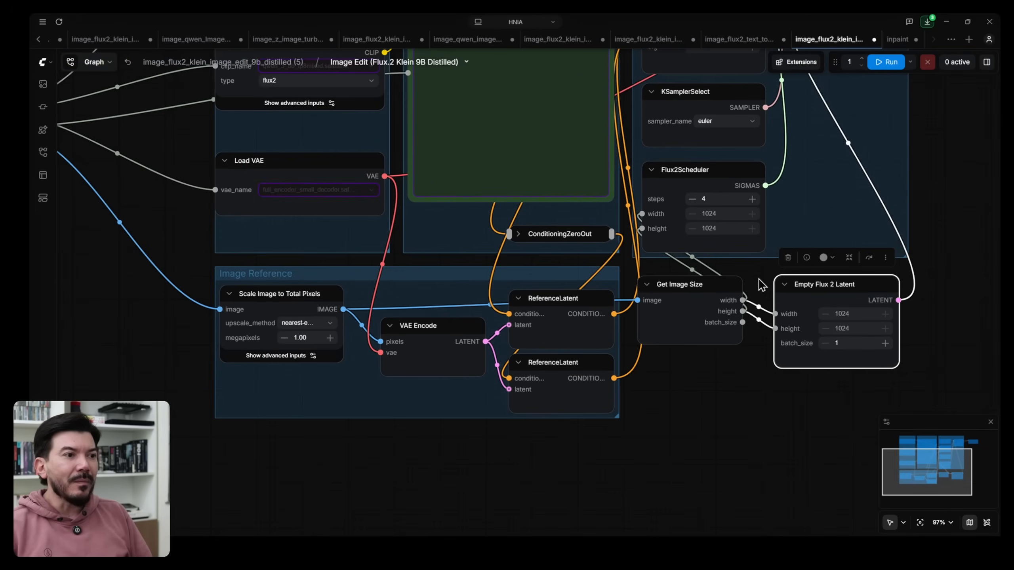
Reposition the Empty Flux 2 Latent, Get Image Size and Scale Image to Total Pixels nodes slightly in the subgraph.
{"action": "left_click_drag", "start_coordinate": [821, 287], "coordinate": [861, 291]}
{"action": "left_click_drag", "start_coordinate": [695, 289], "coordinate": [735, 313]}
{"action": "left_click_drag", "start_coordinate": [143, 341], "coordinate": [332, 426]}
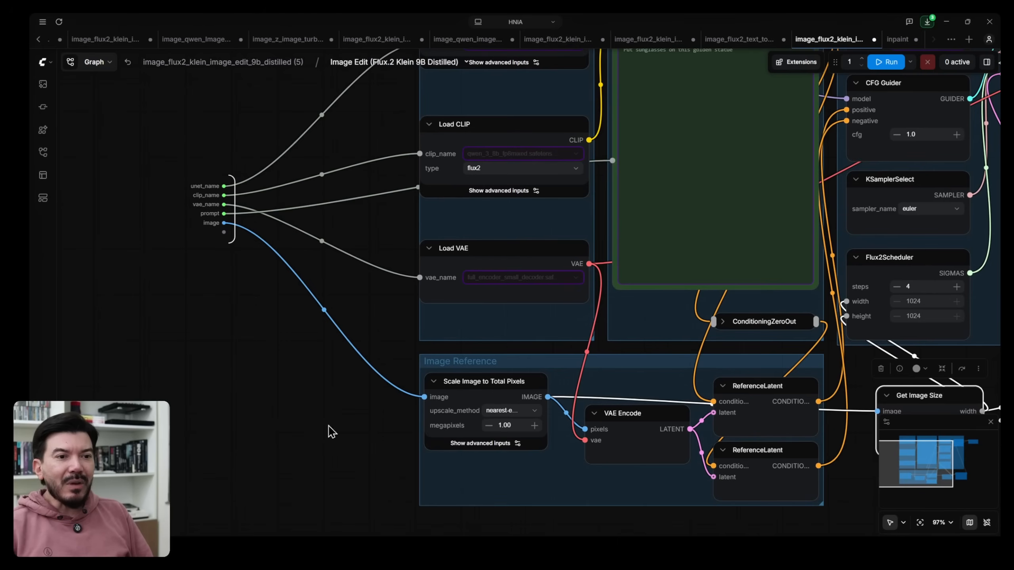
{"action": "left_click_drag", "start_coordinate": [463, 385], "coordinate": [474, 395]}
{"action": "left_click_drag", "start_coordinate": [647, 524], "coordinate": [390, 455]}
{"action": "mouse_move", "coordinate": [679, 319]}
{"action": "left_mouse_down"}
{"action": "mouse_move", "coordinate": [704, 310]}
{"action": "mouse_move", "coordinate": [675, 307]}
{"action": "left_mouse_up"}
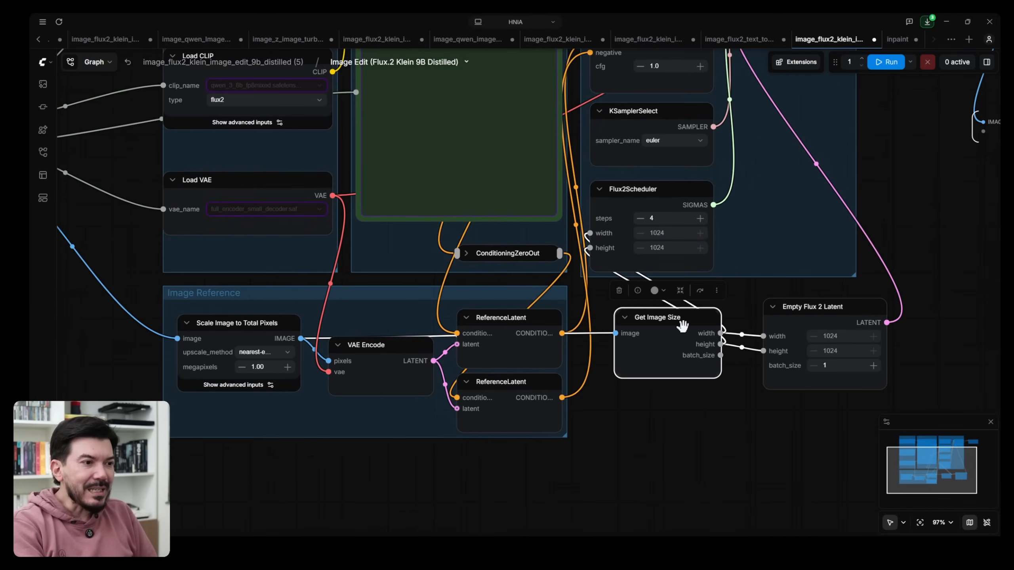
{"action": "left_click_drag", "start_coordinate": [683, 325], "coordinate": [667, 328]}
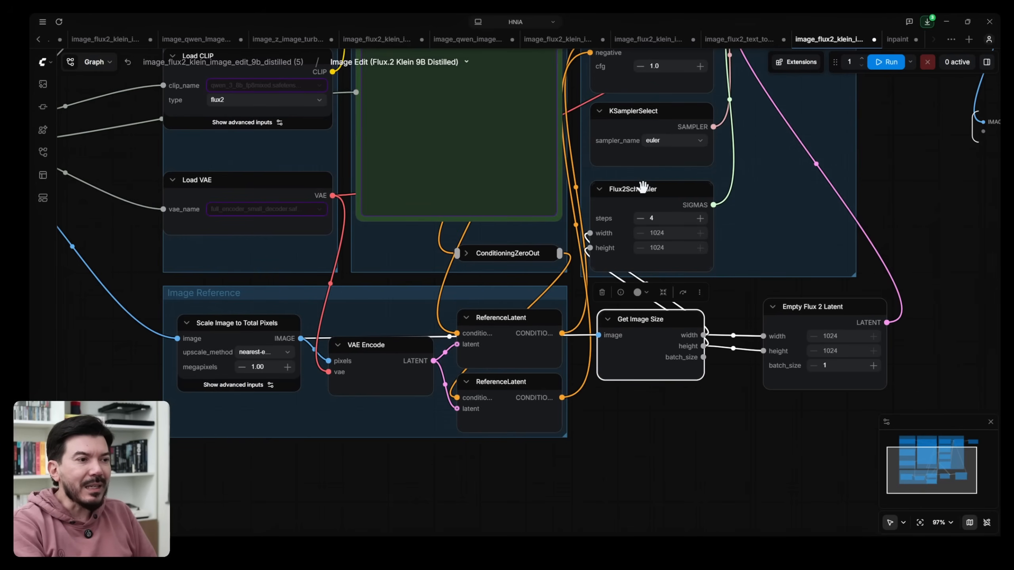
Disconnect Get Image Size from the width and height inputs of the Empty Flux 2 Latent node.
{"action": "left_click_drag", "start_coordinate": [702, 408], "coordinate": [576, 475]}
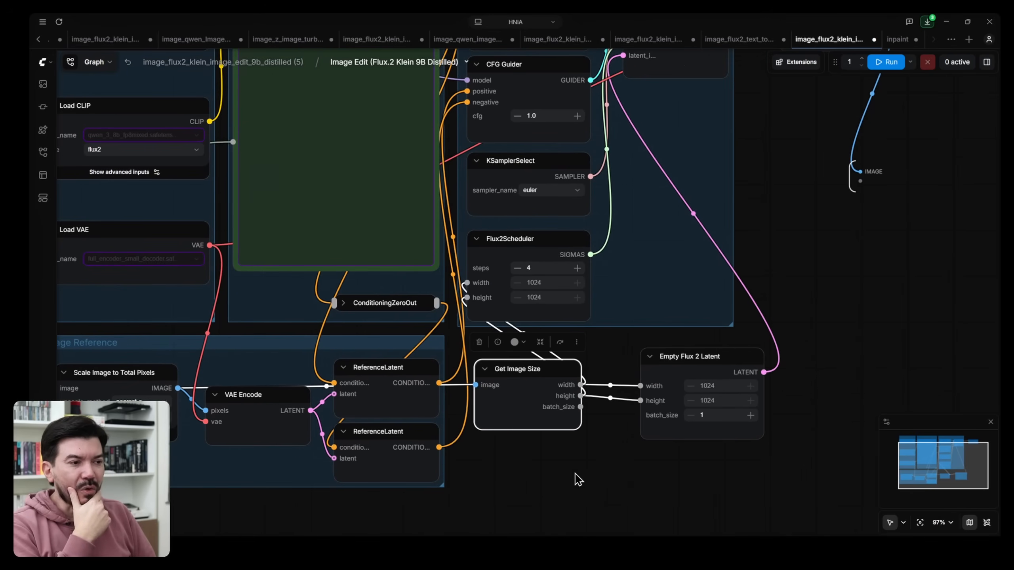
{"action": "left_click_drag", "start_coordinate": [640, 386], "coordinate": [622, 459]}
{"action": "left_click", "coordinate": [737, 410]}
{"action": "left_click", "coordinate": [625, 473]}
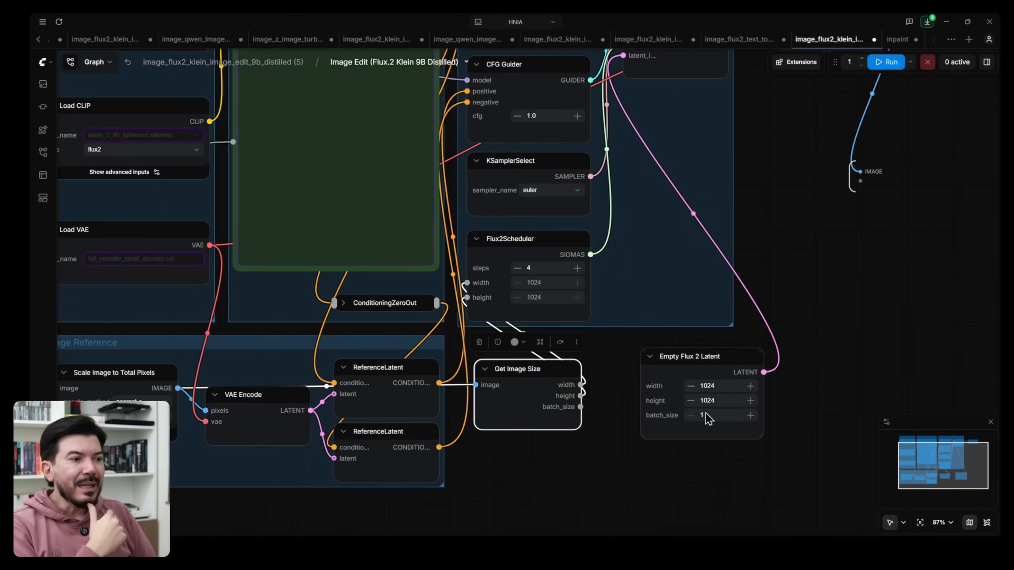
Set the Empty Flux 2 Latent width to 1920 and return to the main graph.
{"action": "scroll", "coordinate": [743, 389], "scroll_direction": "up", "scroll_amount": 7}
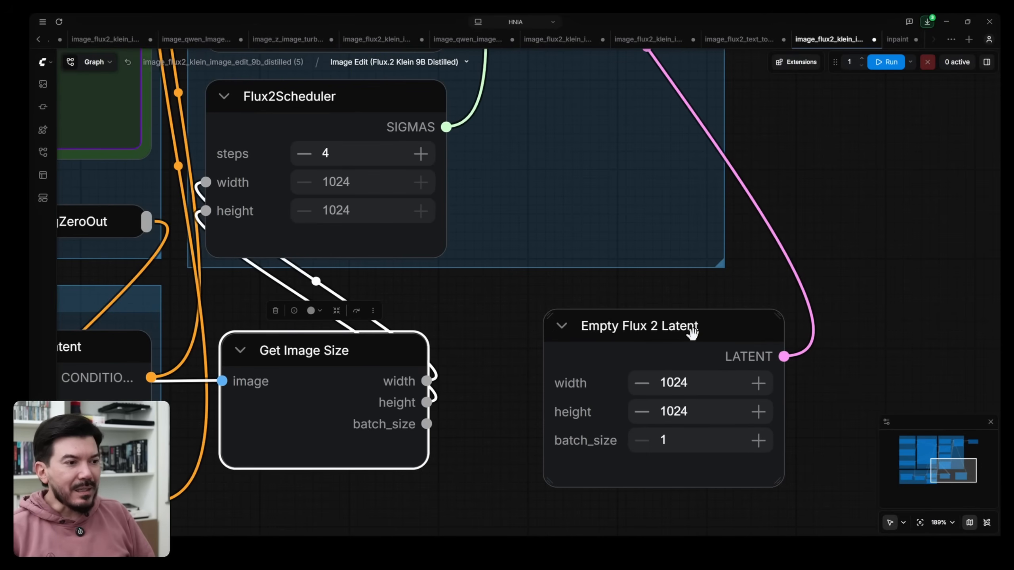
{"action": "left_click", "coordinate": [700, 387]}
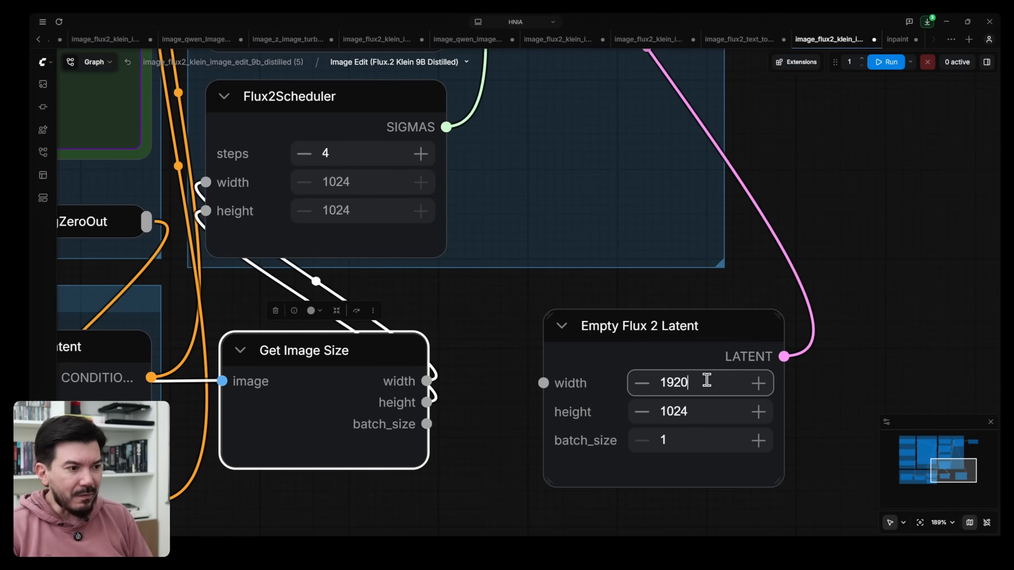
{"action": "left_click", "coordinate": [676, 304]}
{"action": "scroll", "coordinate": [679, 305], "scroll_direction": "down", "scroll_amount": 5}
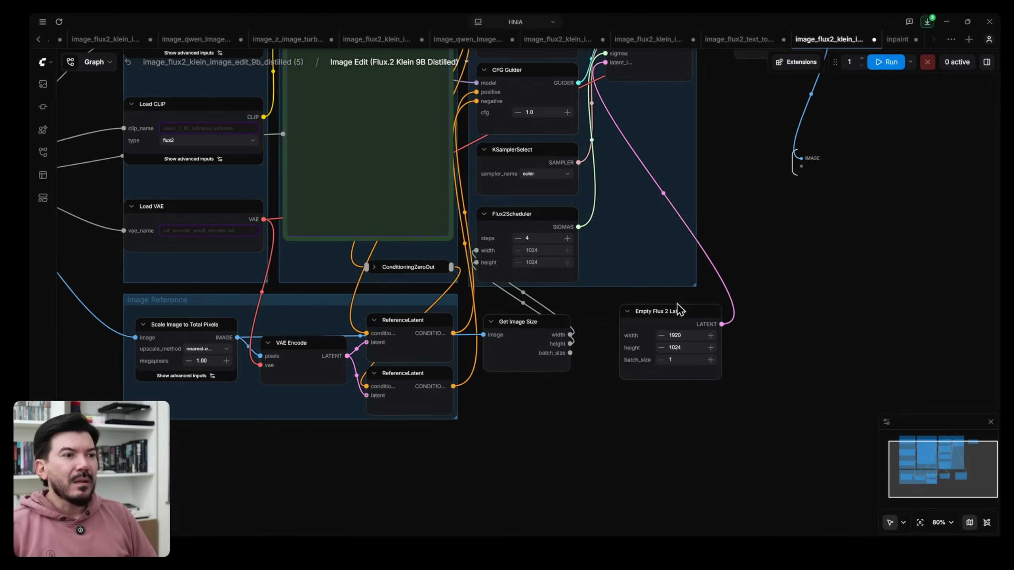
{"action": "left_click", "coordinate": [271, 62]}
Consult the prompt in the Flux.2 Klein text-to-image workflow, then replace the Image Edit prompt with "Man winning an Oscar".
{"action": "left_click_drag", "start_coordinate": [703, 268], "coordinate": [517, 270]}
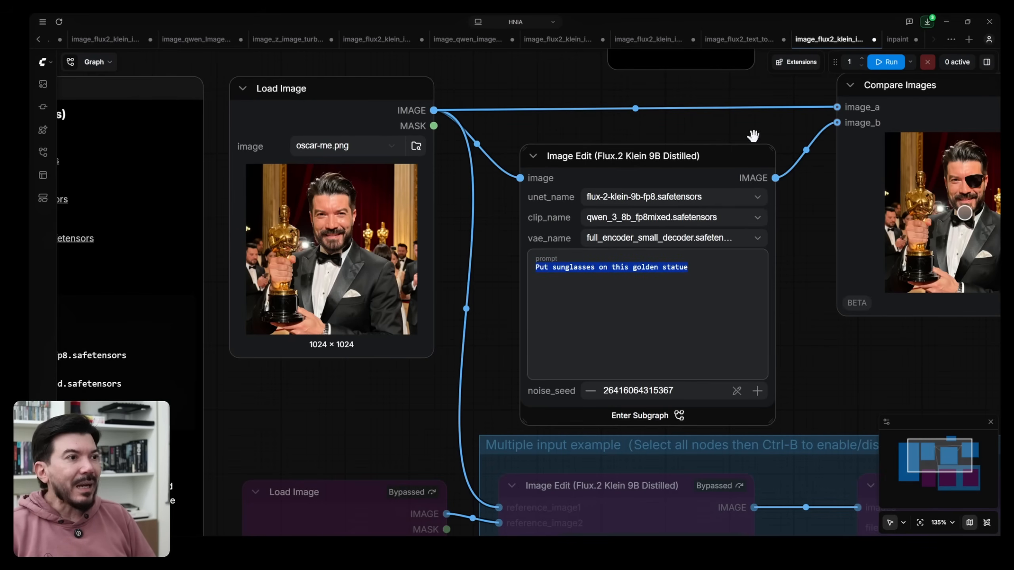
{"action": "left_click", "coordinate": [733, 51]}
{"action": "scroll", "coordinate": [380, 323], "scroll_direction": "down", "scroll_amount": 4}
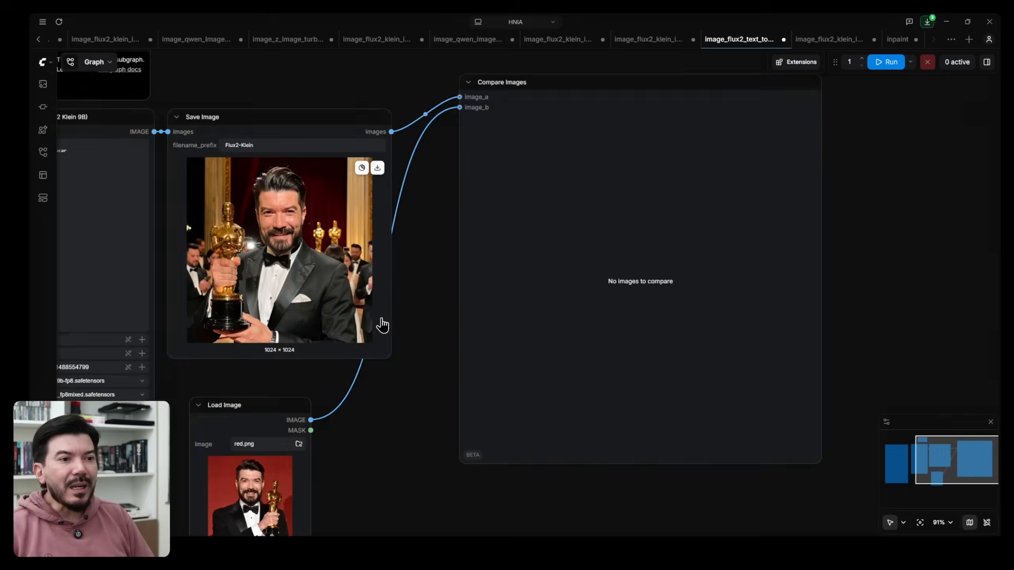
{"action": "left_click_drag", "start_coordinate": [429, 315], "coordinate": [595, 344]}
{"action": "scroll", "coordinate": [266, 196], "scroll_direction": "up", "scroll_amount": 11}
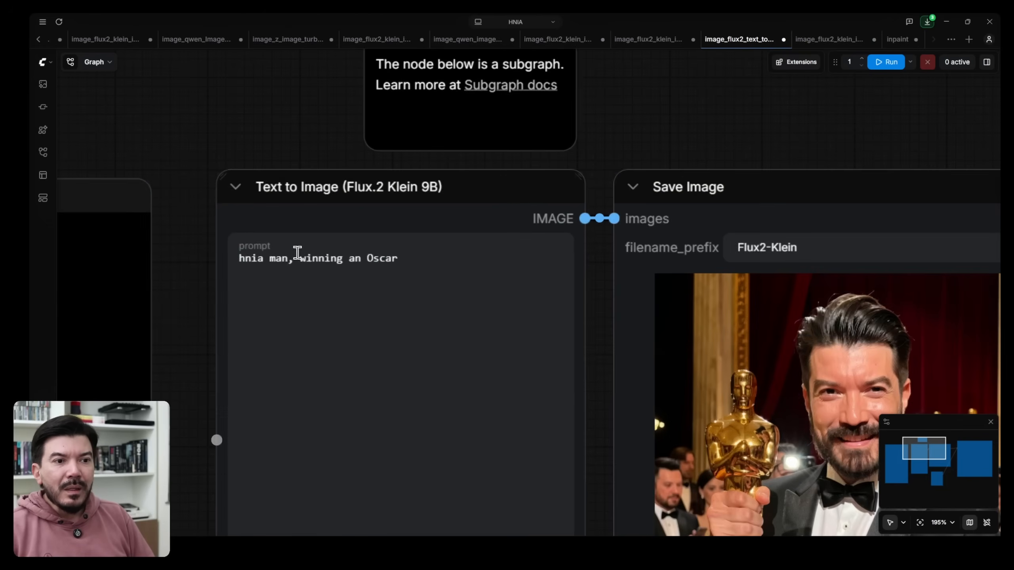
{"action": "left_click_drag", "start_coordinate": [300, 258], "coordinate": [398, 258]}
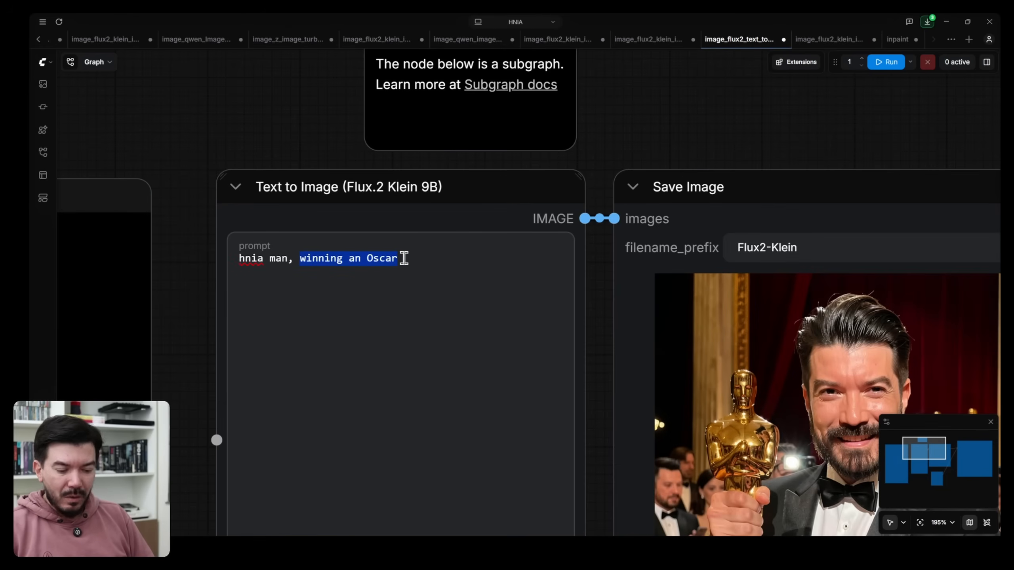
{"action": "left_click", "coordinate": [823, 39]}
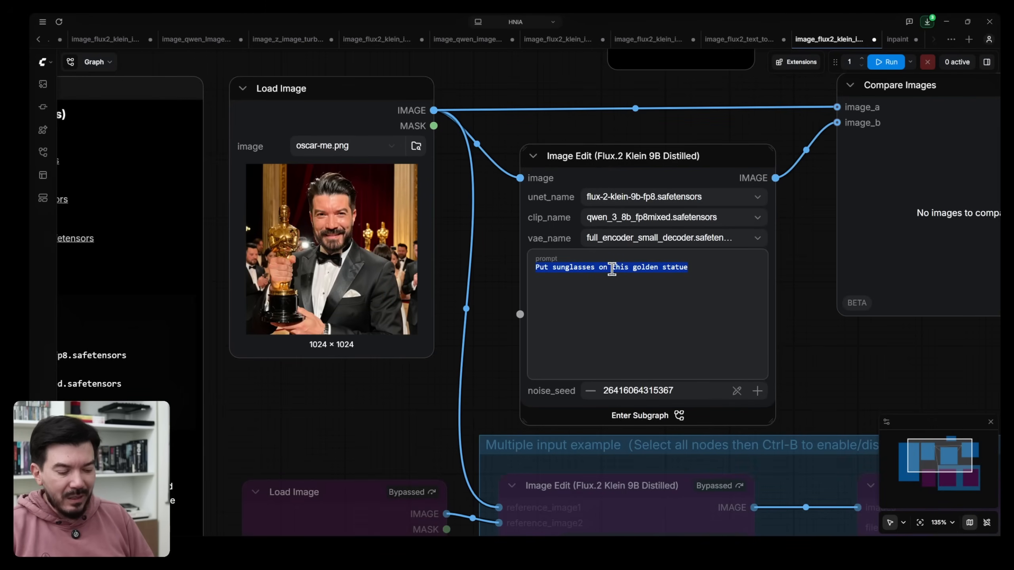
{"action": "type", "text": "Man winning an Oscar"}
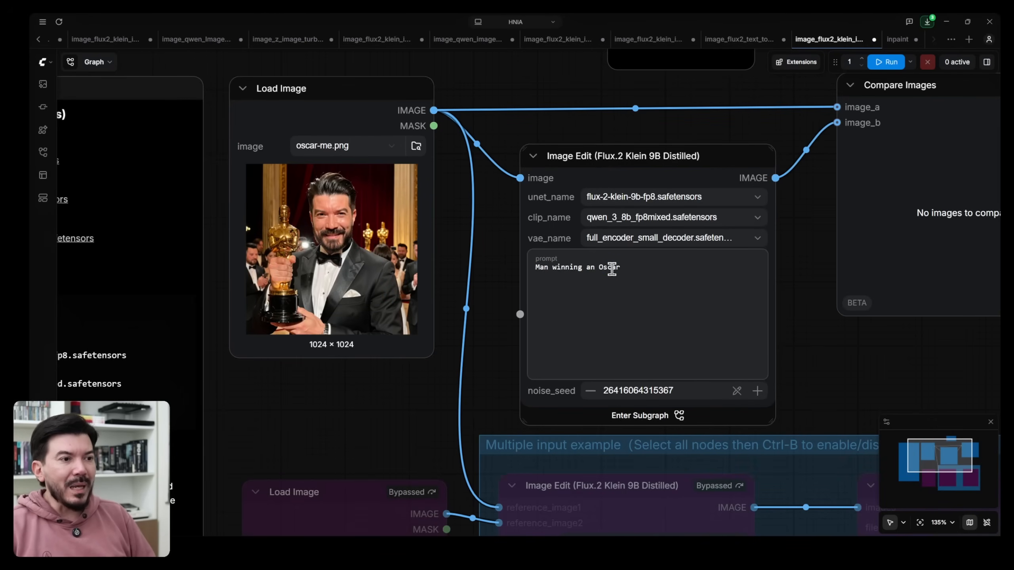
Check the Empty Flux 2 Latent size and its link to the sampler inside the Image Edit subgraph, then return to the main graph.
{"action": "left_click_drag", "start_coordinate": [806, 313], "coordinate": [657, 369]}
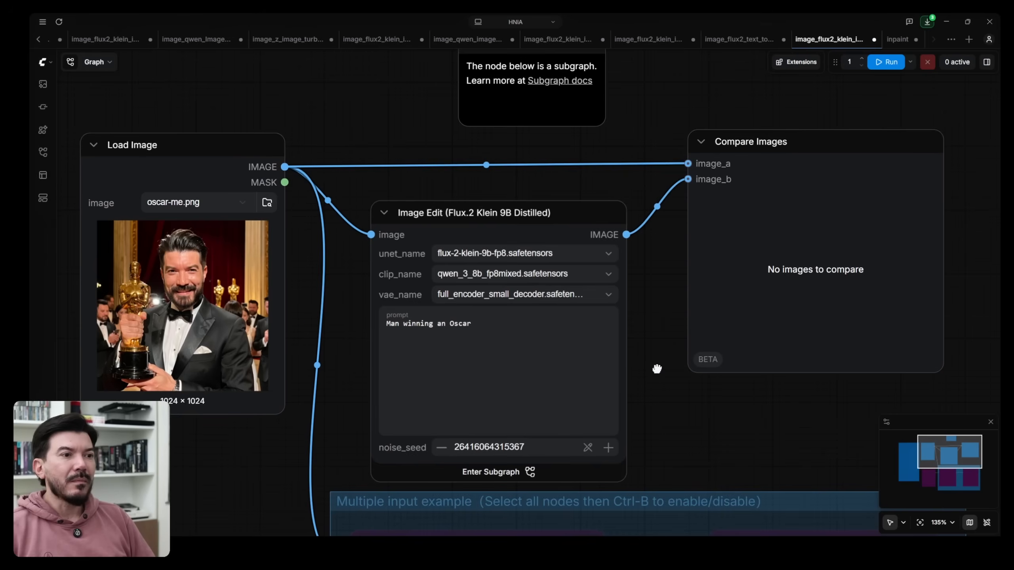
{"action": "left_click", "coordinate": [528, 472]}
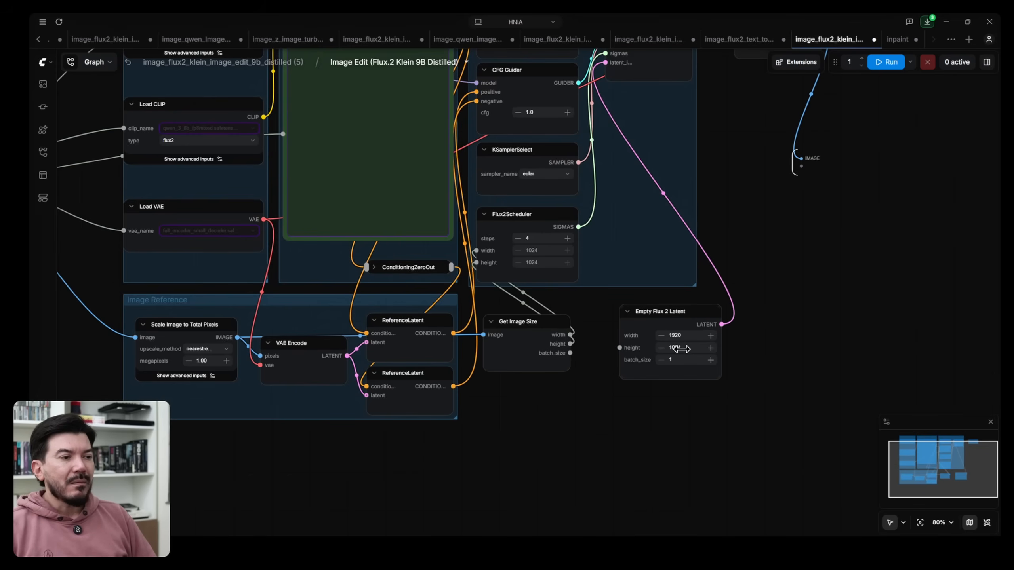
{"action": "scroll", "coordinate": [692, 340], "scroll_direction": "up", "scroll_amount": 8}
{"action": "scroll", "coordinate": [691, 339], "scroll_direction": "down", "scroll_amount": 10}
{"action": "scroll", "coordinate": [695, 332], "scroll_direction": "up", "scroll_amount": 10}
{"action": "scroll", "coordinate": [663, 309], "scroll_direction": "up", "scroll_amount": 1}
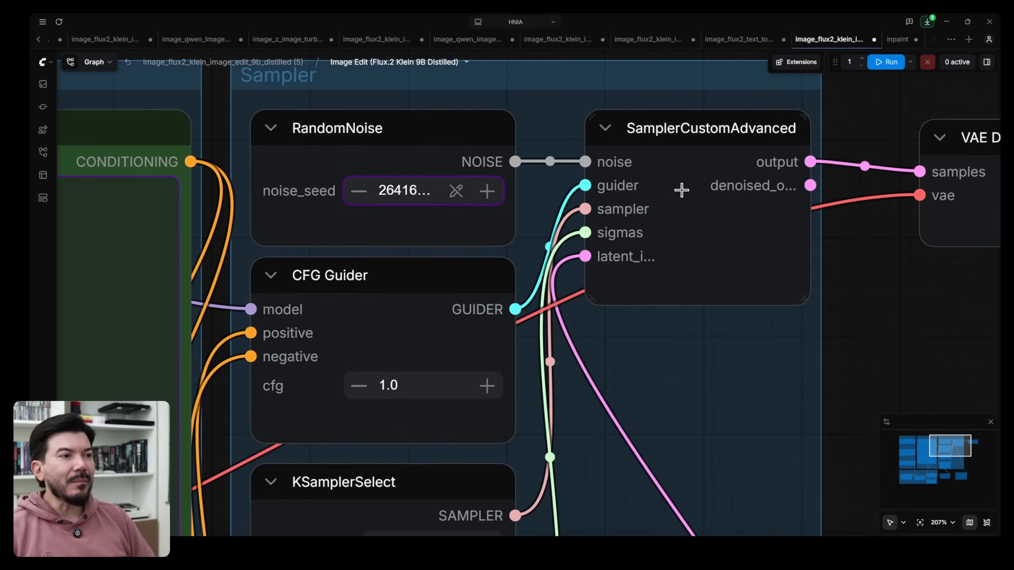
{"action": "left_click", "coordinate": [273, 64]}
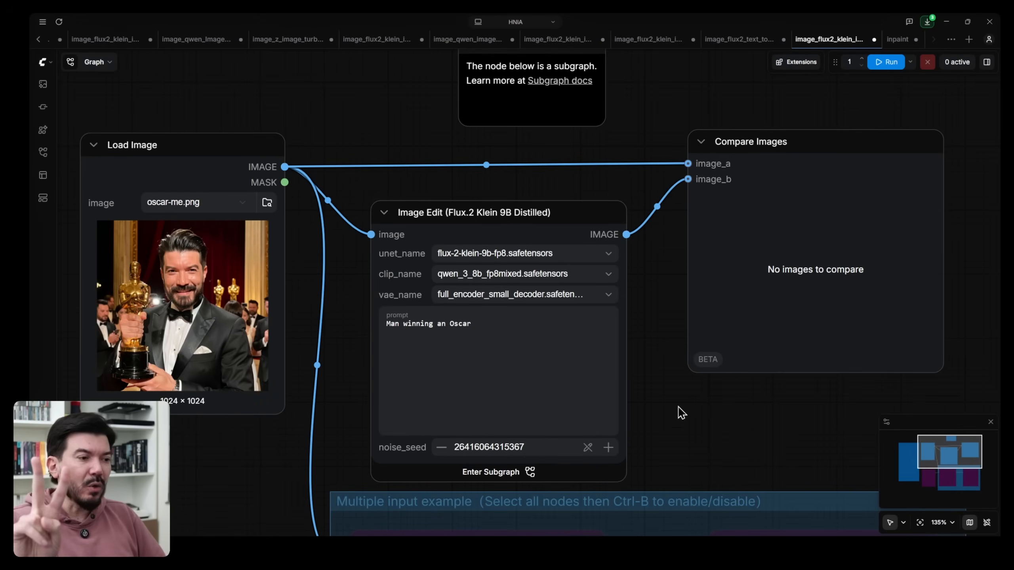
Run the image edit workflow and inspect the wide result against the original in the Compare Images node.
{"action": "scroll", "coordinate": [681, 413], "scroll_direction": "down", "scroll_amount": 5}
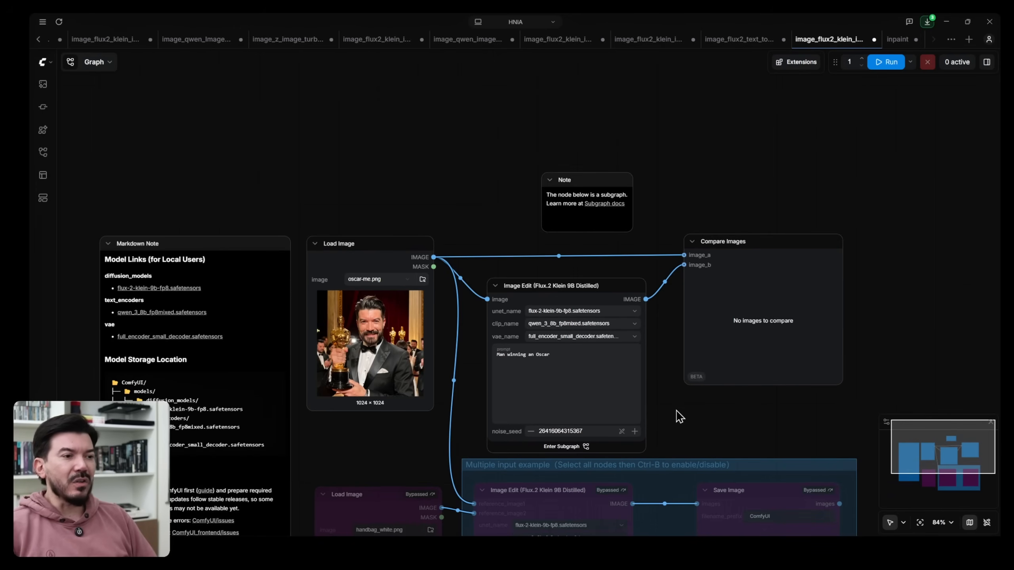
{"action": "left_click", "coordinate": [872, 63]}
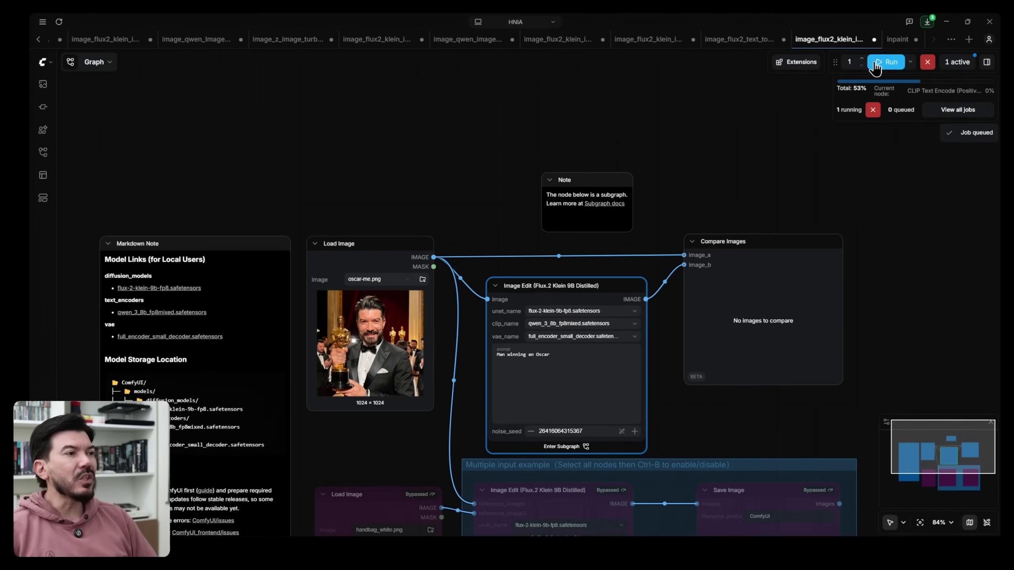
{"action": "scroll", "coordinate": [725, 412], "scroll_direction": "up", "scroll_amount": 4}
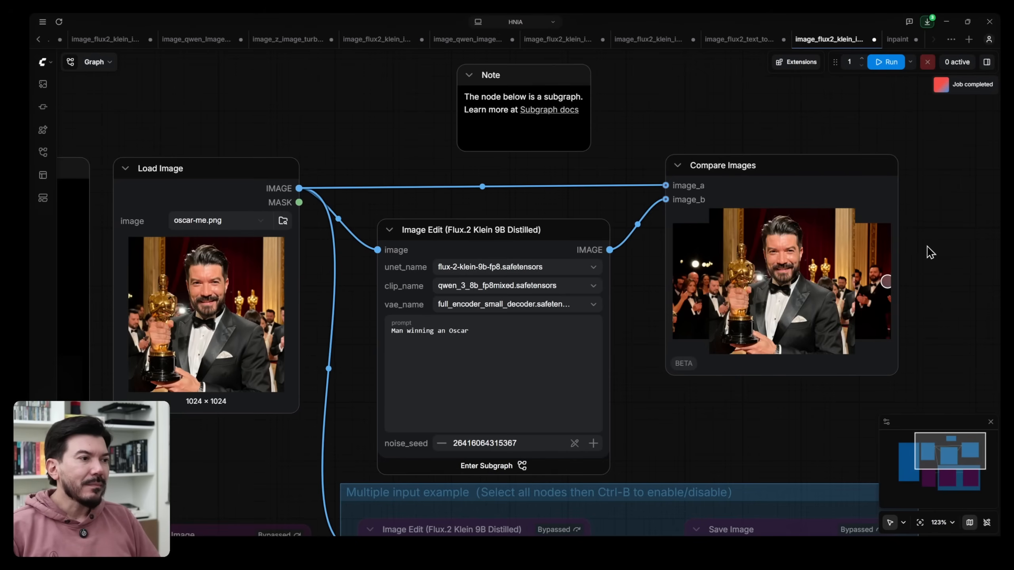
{"action": "scroll", "coordinate": [926, 250], "scroll_direction": "up", "scroll_amount": 2}
{"action": "scroll", "coordinate": [927, 254], "scroll_direction": "up", "scroll_amount": 4}
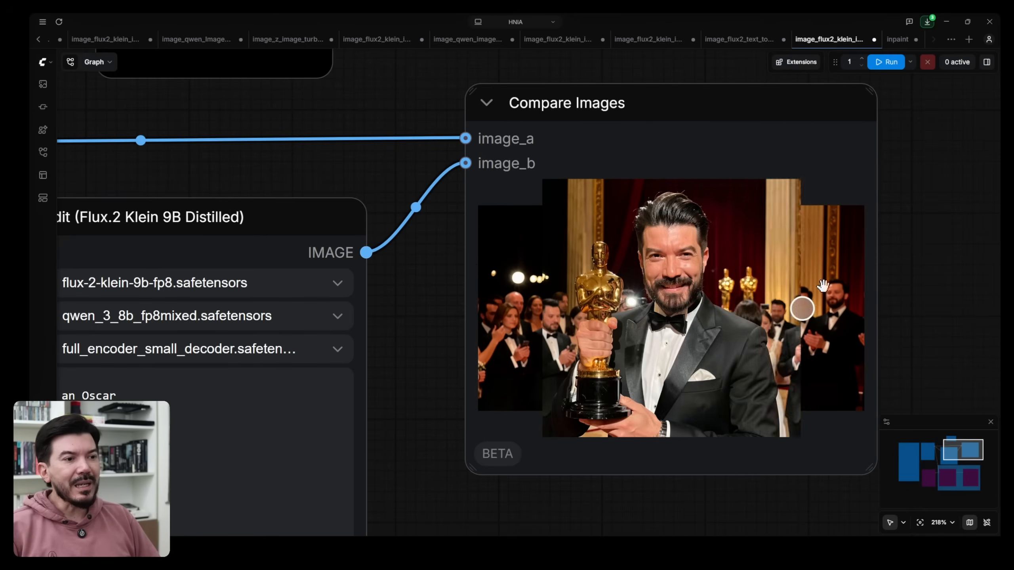
Replace the Compare Images node with a Preview Image node connected to the Image Edit output.
{"action": "left_click", "coordinate": [611, 100]}
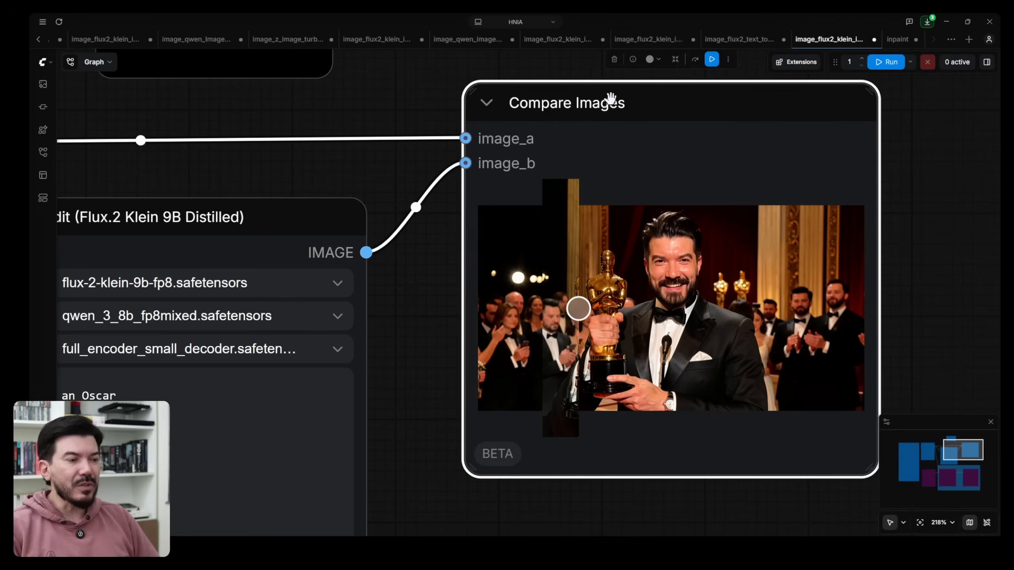
{"action": "key", "text": "Delete"}
{"action": "scroll", "coordinate": [579, 285], "scroll_direction": "down", "scroll_amount": 3}
{"action": "left_click_drag", "start_coordinate": [528, 227], "coordinate": [639, 195]}
{"action": "left_click", "coordinate": [573, 176]}
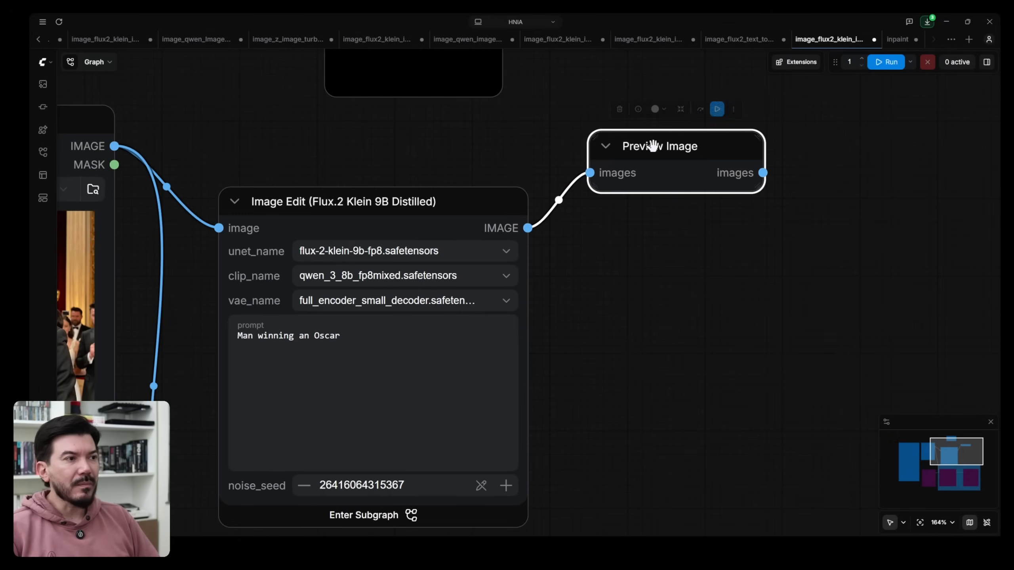
Run the workflow and enlarge the Preview Image node to show the generated image at a bigger size.
{"action": "left_click", "coordinate": [890, 62]}
{"action": "scroll", "coordinate": [862, 229], "scroll_direction": "right", "scroll_amount": 5}
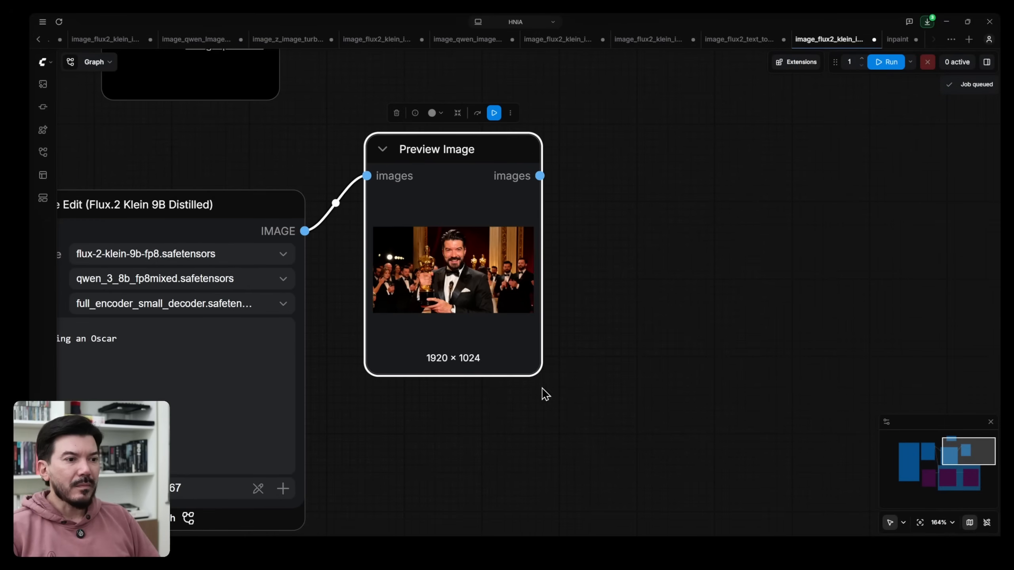
{"action": "left_click_drag", "start_coordinate": [537, 371], "coordinate": [901, 503]}
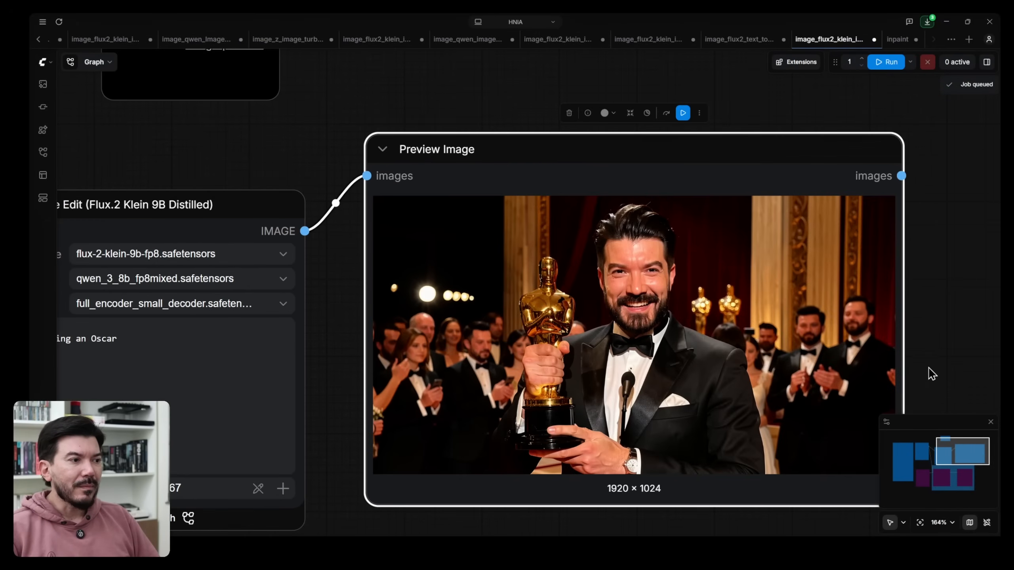
Examine the extended image's background, microphone and hands in the preview and compare them with the source image.
{"action": "scroll", "coordinate": [930, 374], "scroll_direction": "up", "scroll_amount": 2}
{"action": "scroll", "coordinate": [930, 372], "scroll_direction": "down", "scroll_amount": 2}
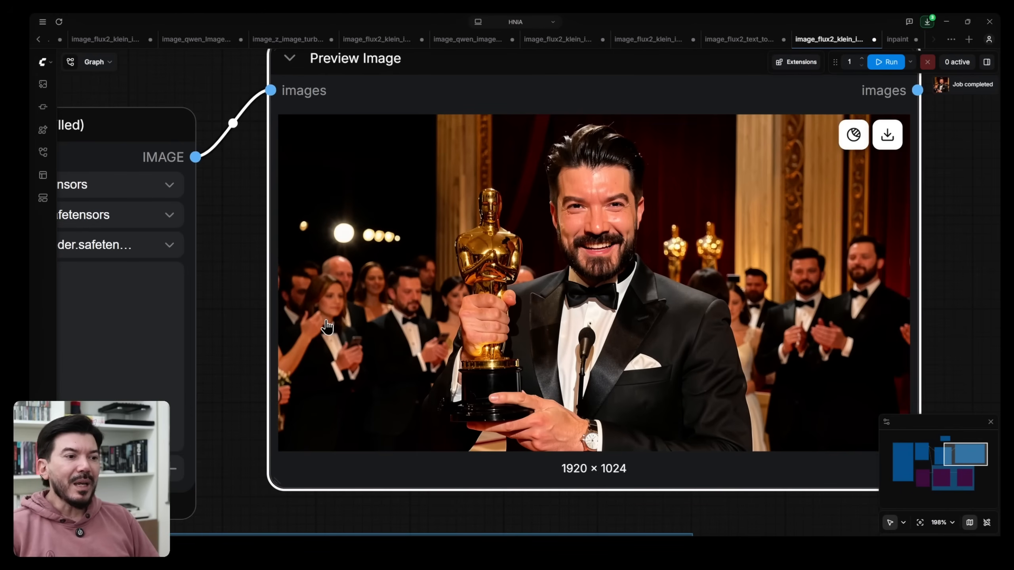
{"action": "scroll", "coordinate": [327, 326], "scroll_direction": "down", "scroll_amount": 10}
{"action": "left_click_drag", "start_coordinate": [245, 244], "coordinate": [453, 216]}
{"action": "scroll", "coordinate": [546, 341], "scroll_direction": "up", "scroll_amount": 15}
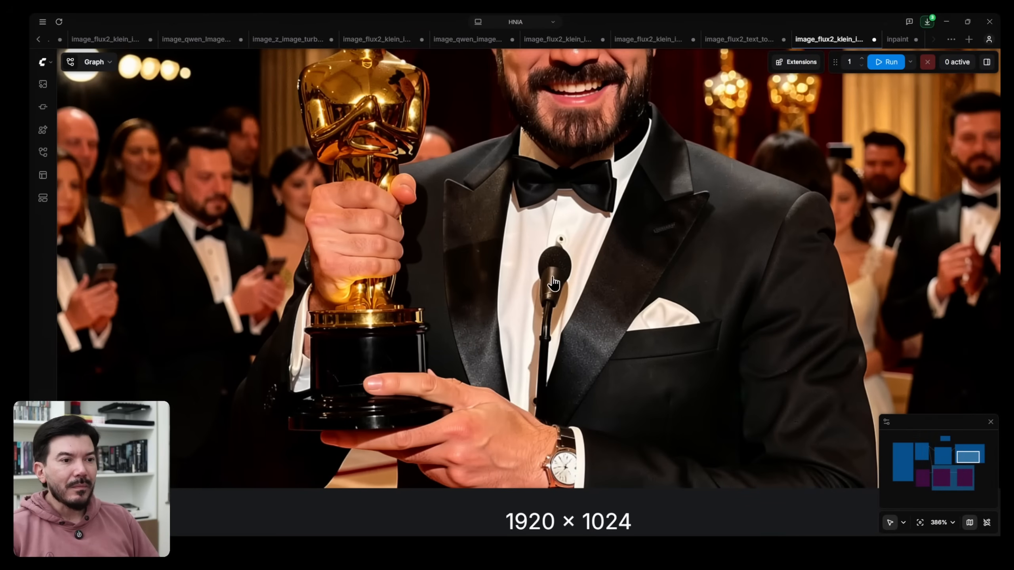
{"action": "scroll", "coordinate": [548, 281], "scroll_direction": "down", "scroll_amount": 16}
{"action": "left_click_drag", "start_coordinate": [331, 158], "coordinate": [590, 168]}
{"action": "scroll", "coordinate": [351, 266], "scroll_direction": "up", "scroll_amount": 7}
{"action": "scroll", "coordinate": [354, 272], "scroll_direction": "down", "scroll_amount": 1}
{"action": "scroll", "coordinate": [776, 148], "scroll_direction": "down", "scroll_amount": 5}
{"action": "left_click_drag", "start_coordinate": [848, 109], "coordinate": [539, 112]}
{"action": "scroll", "coordinate": [591, 295], "scroll_direction": "up", "scroll_amount": 8}
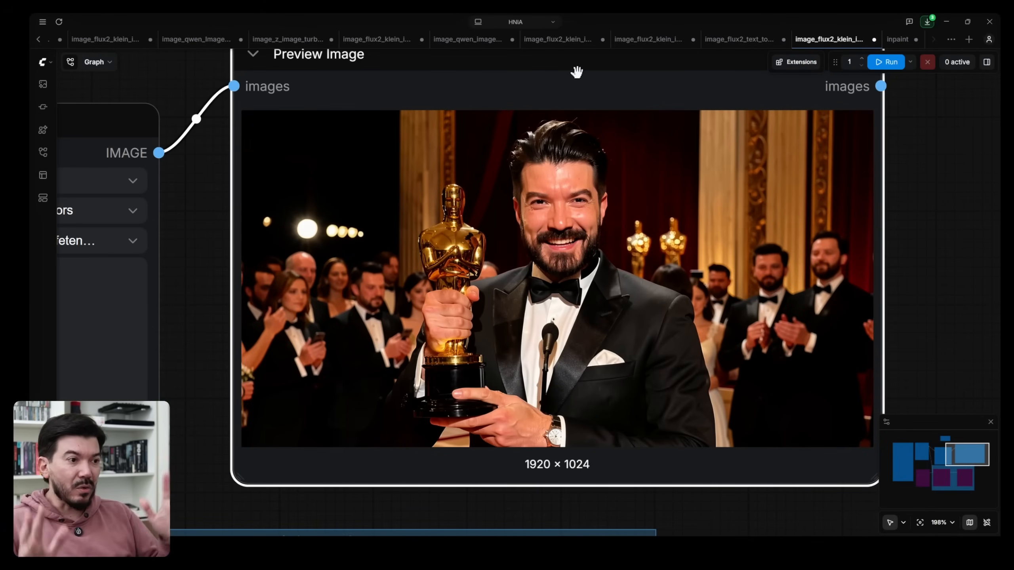
{"action": "mouse_move", "coordinate": [563, 370]}
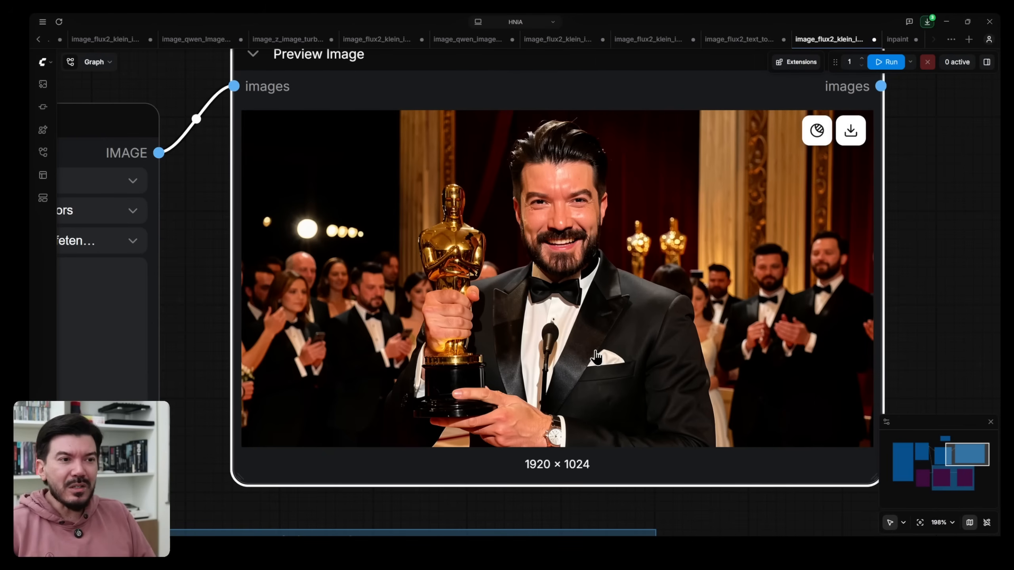
{"action": "scroll", "coordinate": [597, 357], "scroll_direction": "down", "scroll_amount": 6}
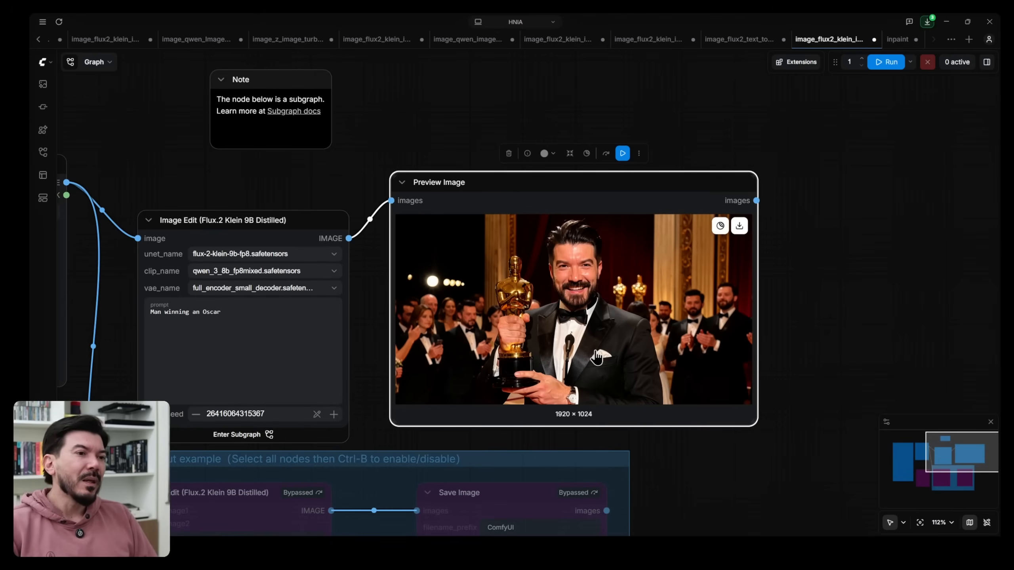
{"action": "left_click_drag", "start_coordinate": [357, 182], "coordinate": [534, 124]}
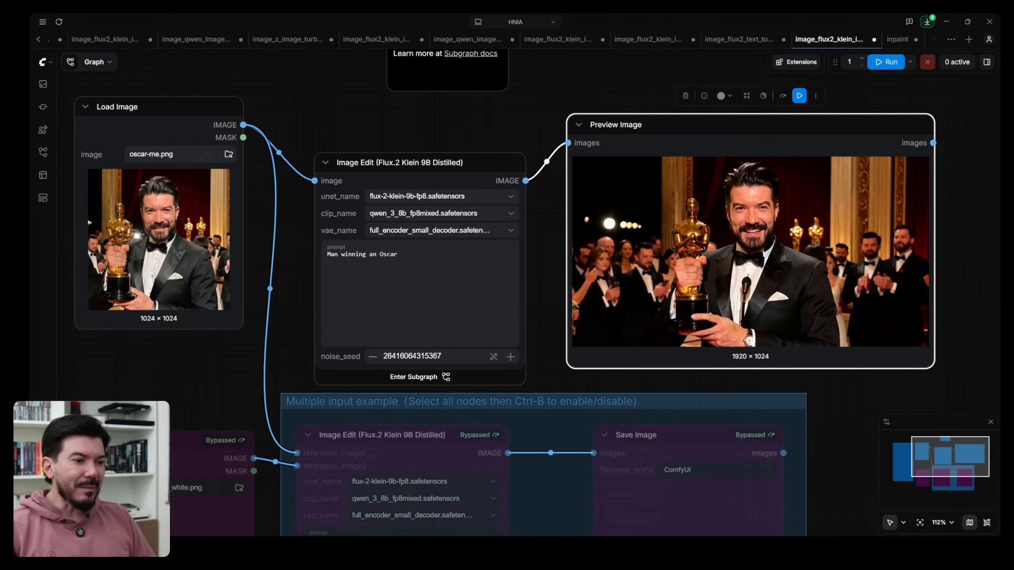
View outpaint.png from the Downloads folder as an outpainting example, then close it and return to the workflow.
{"action": "key", "text": "alt+Tab"}
{"action": "left_click", "coordinate": [439, 232]}
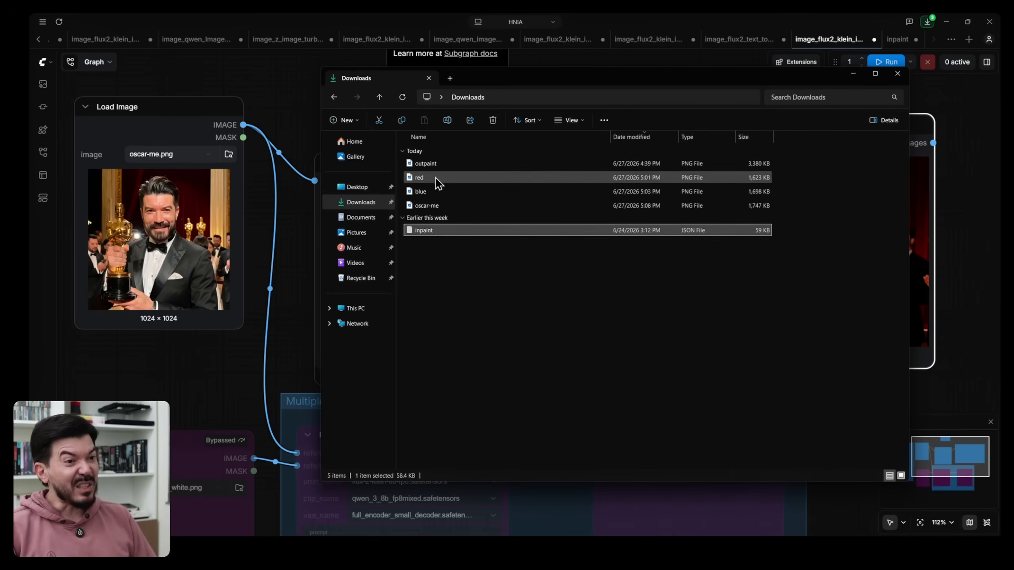
{"action": "left_click", "coordinate": [437, 167]}
{"action": "mouse_move", "coordinate": [437, 165]}
{"action": "left_mouse_down"}
{"action": "mouse_move", "coordinate": [321, 117]}
{"action": "mouse_move", "coordinate": [293, 93]}
{"action": "mouse_move", "coordinate": [425, 160]}
{"action": "left_mouse_up"}
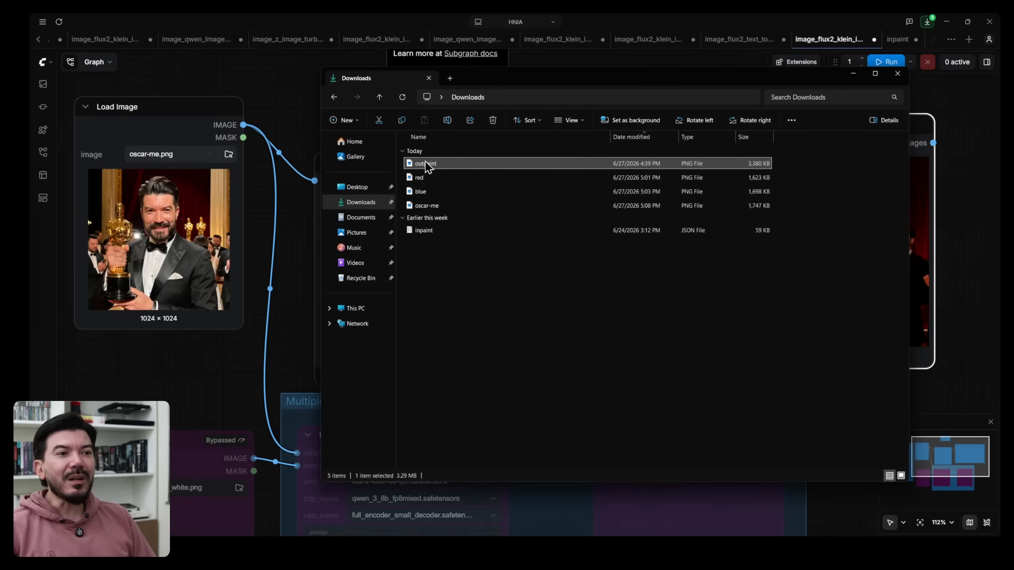
{"action": "double_click", "coordinate": [425, 162]}
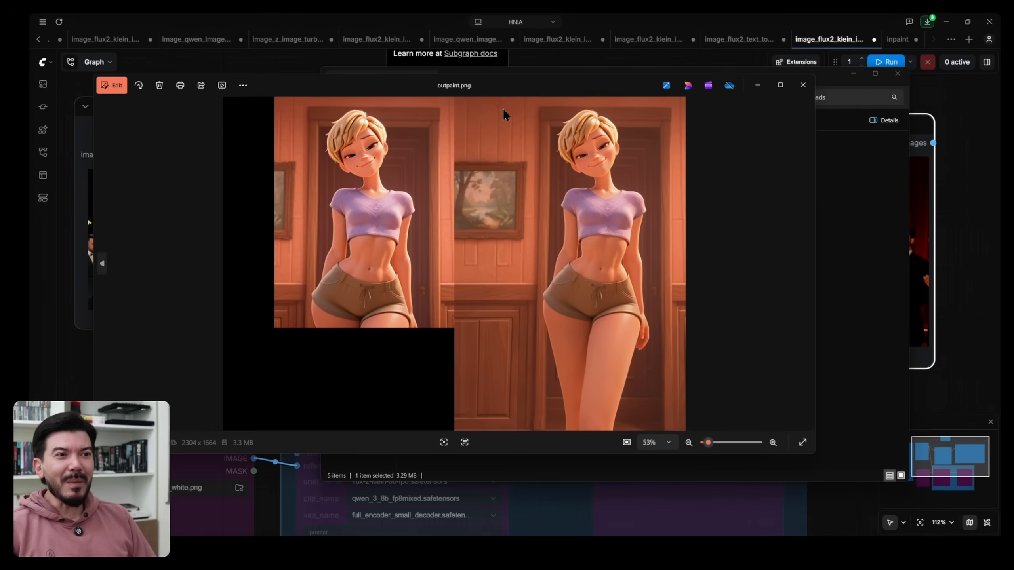
{"action": "left_click_drag", "start_coordinate": [457, 83], "coordinate": [439, 146]}
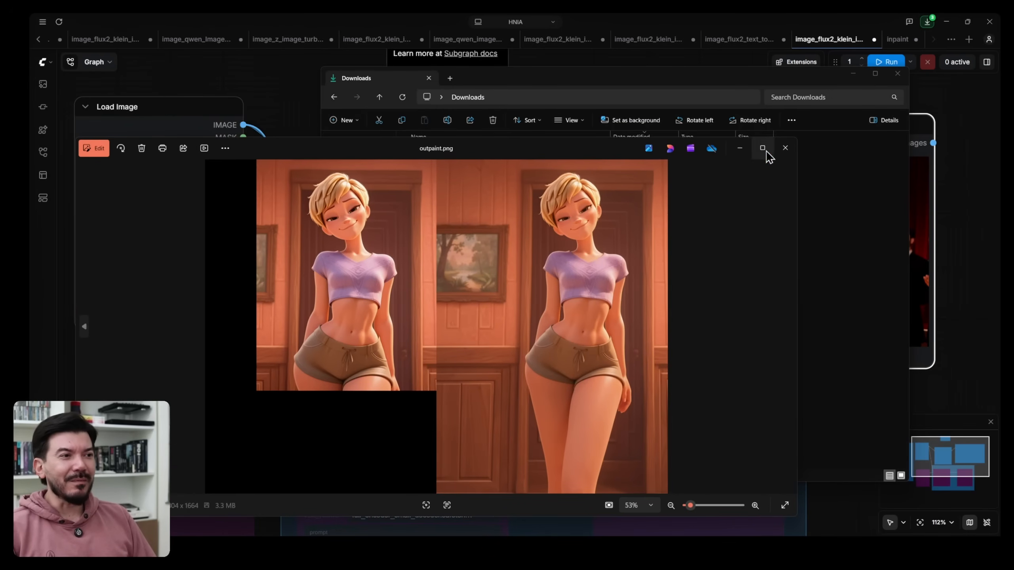
{"action": "left_click", "coordinate": [785, 148]}
{"action": "left_click", "coordinate": [966, 183]}
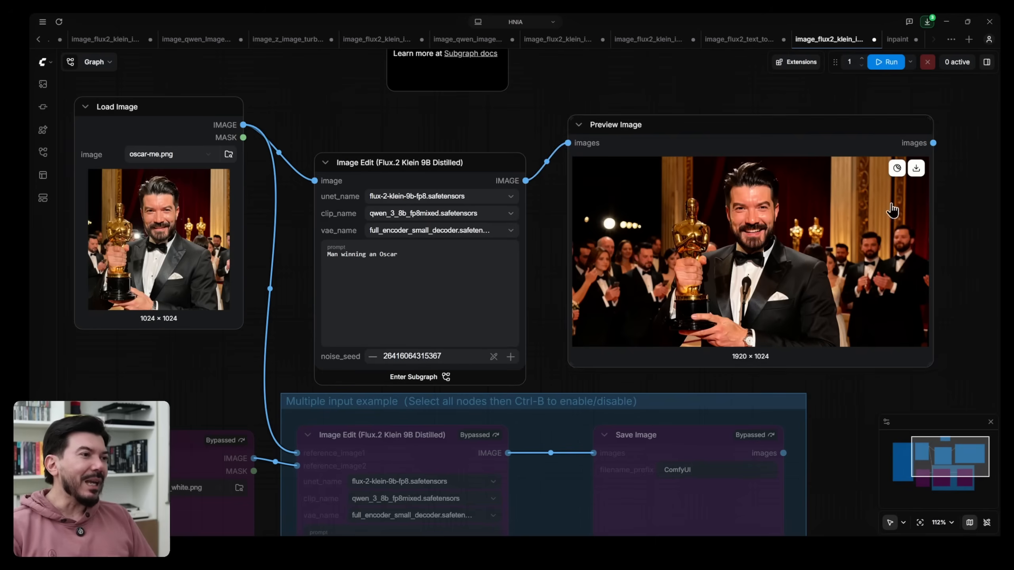
Save the previewed image to Downloads as PNG ComfyUI_temp_xufhv_00001_ and close the image edit workflow.
{"action": "right_click", "coordinate": [790, 221]}
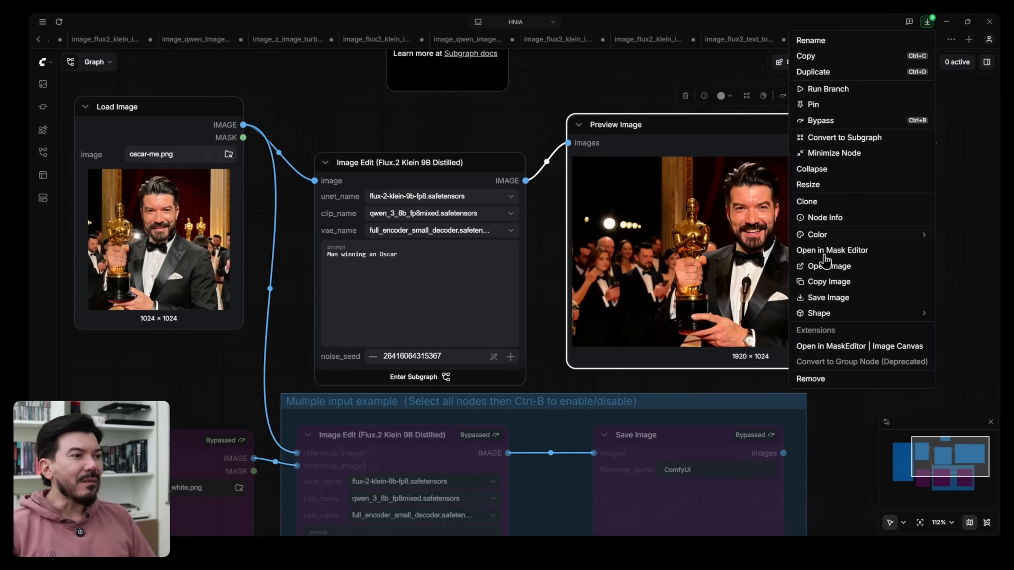
{"action": "left_click", "coordinate": [828, 297]}
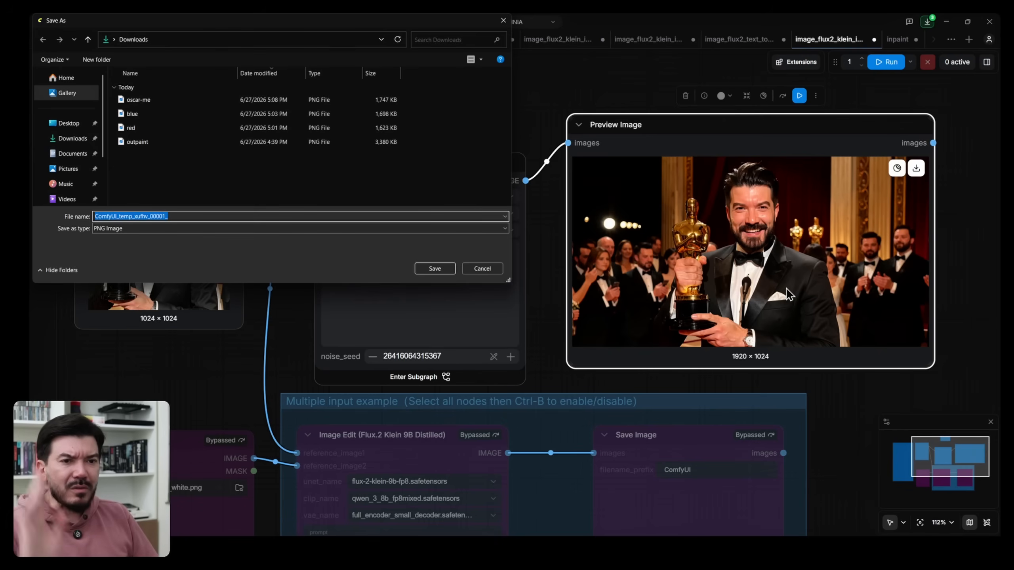
{"action": "left_click", "coordinate": [435, 268]}
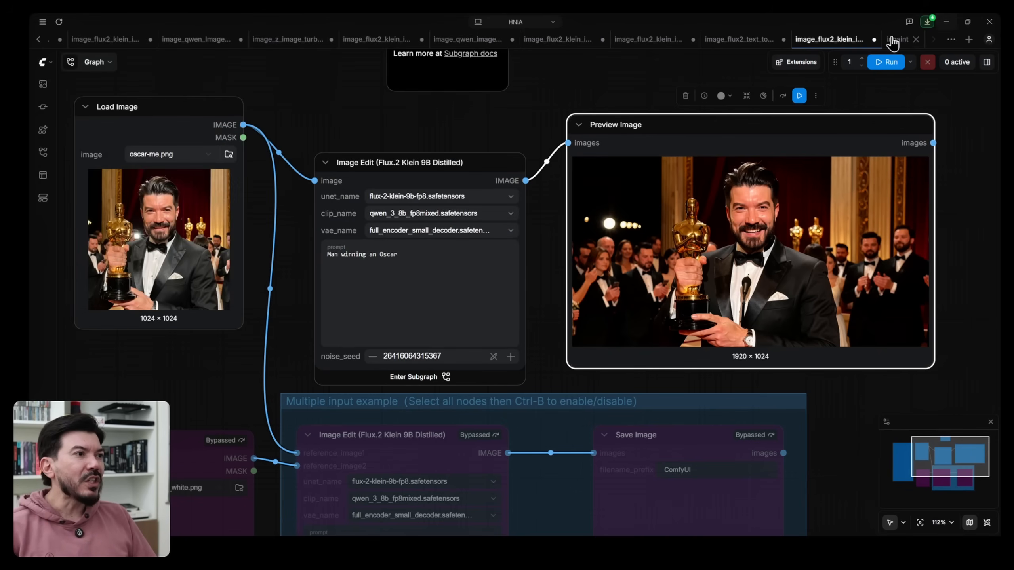
{"action": "left_click", "coordinate": [874, 39]}
{"action": "left_click", "coordinate": [565, 331]}
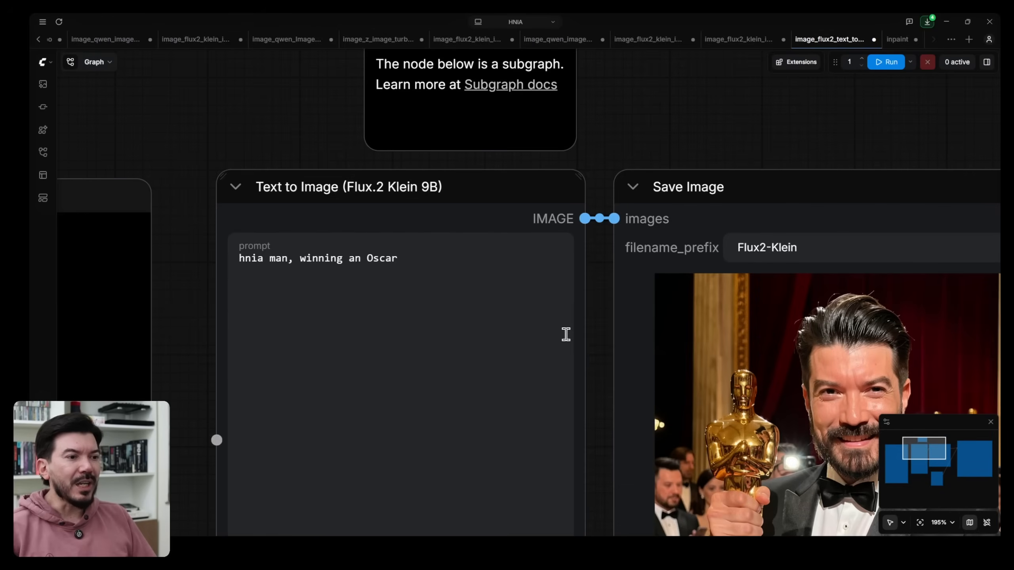
Load the workflow embedded in the saved ComfyUI_temp_xufhv_00001_ image, look over its nodes, and close it again.
{"action": "key", "text": "alt+Tab"}
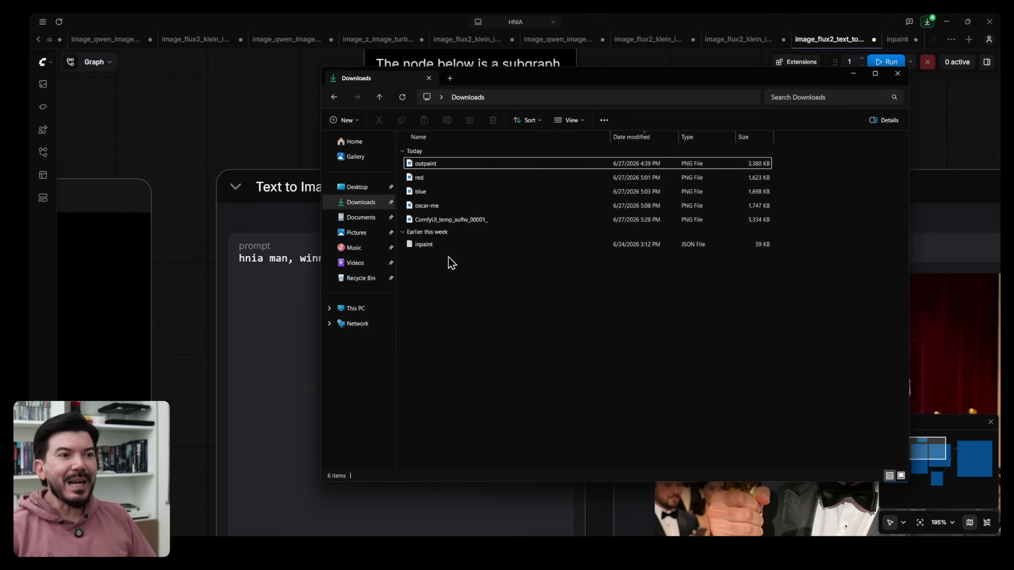
{"action": "left_click_drag", "start_coordinate": [438, 221], "coordinate": [233, 129]}
{"action": "scroll", "coordinate": [291, 229], "scroll_direction": "down", "scroll_amount": 8}
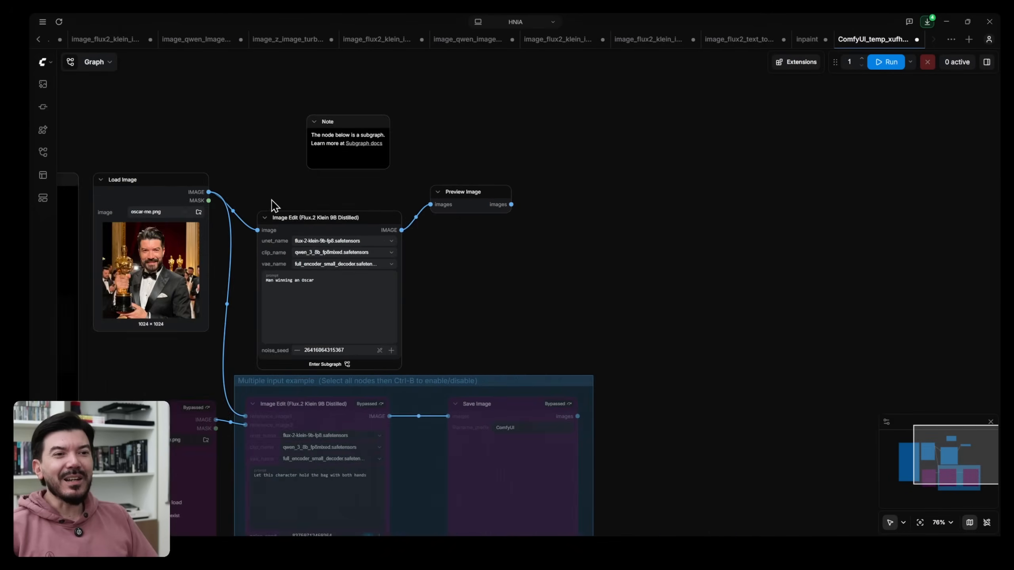
{"action": "left_click_drag", "start_coordinate": [272, 204], "coordinate": [511, 188]}
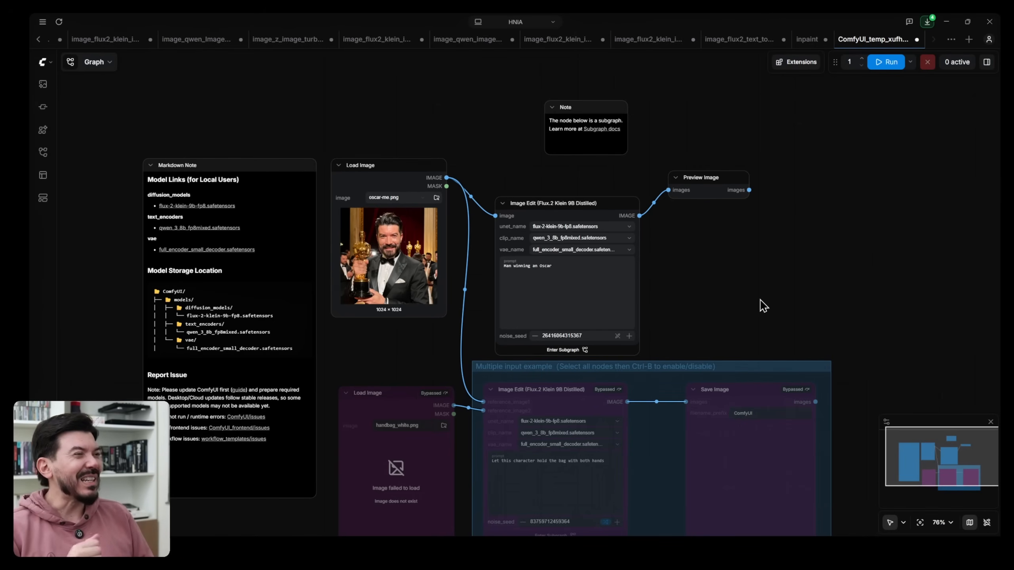
{"action": "left_click", "coordinate": [916, 39]}
{"action": "left_click_drag", "start_coordinate": [802, 124], "coordinate": [596, 146]}
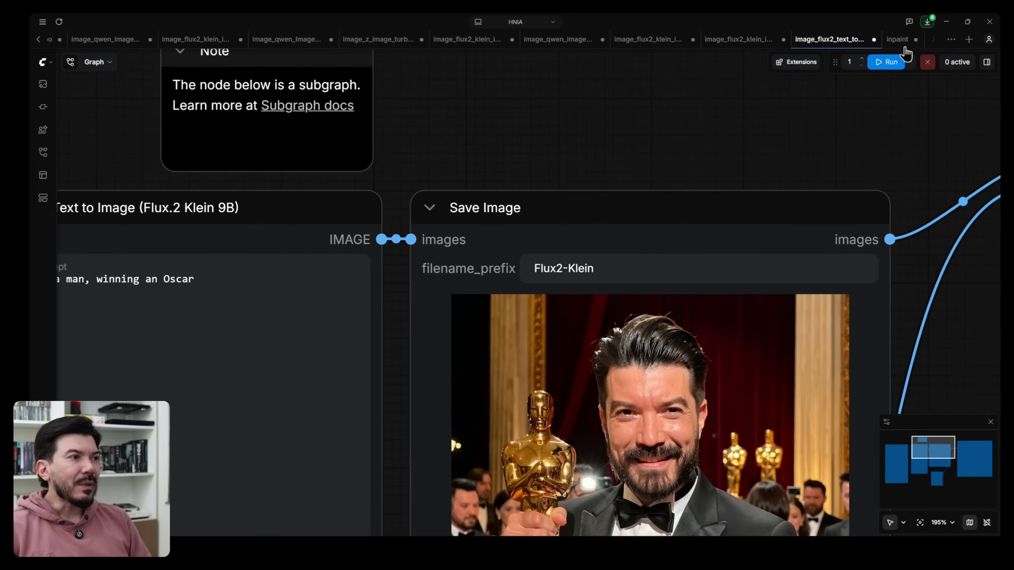
Load the outpainting workflow embedded in outpaint.png from the Downloads folder.
{"action": "left_click", "coordinate": [499, 548]}
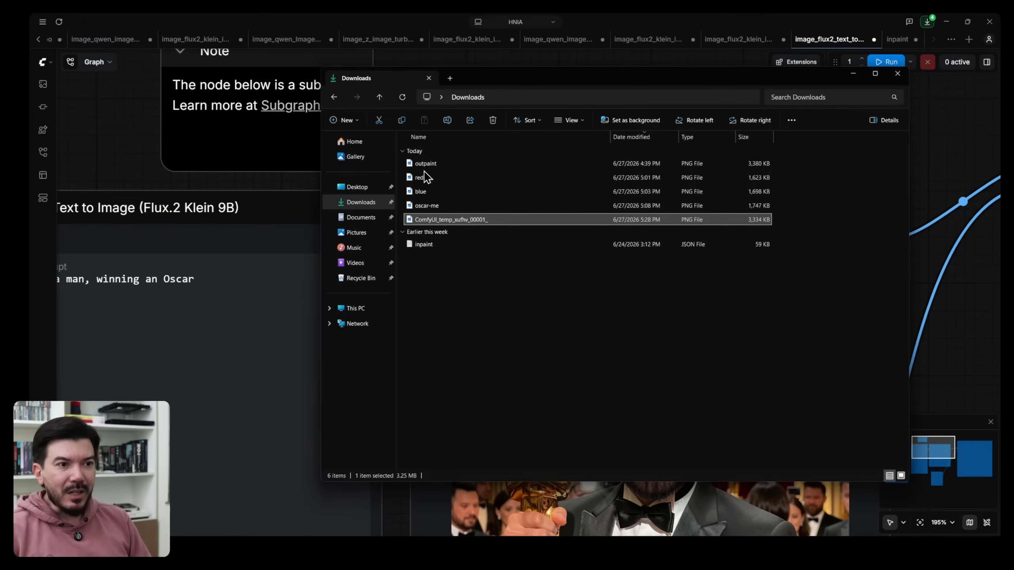
{"action": "left_click_drag", "start_coordinate": [424, 163], "coordinate": [938, 132]}
{"action": "left_click_drag", "start_coordinate": [586, 464], "coordinate": [464, 524]}
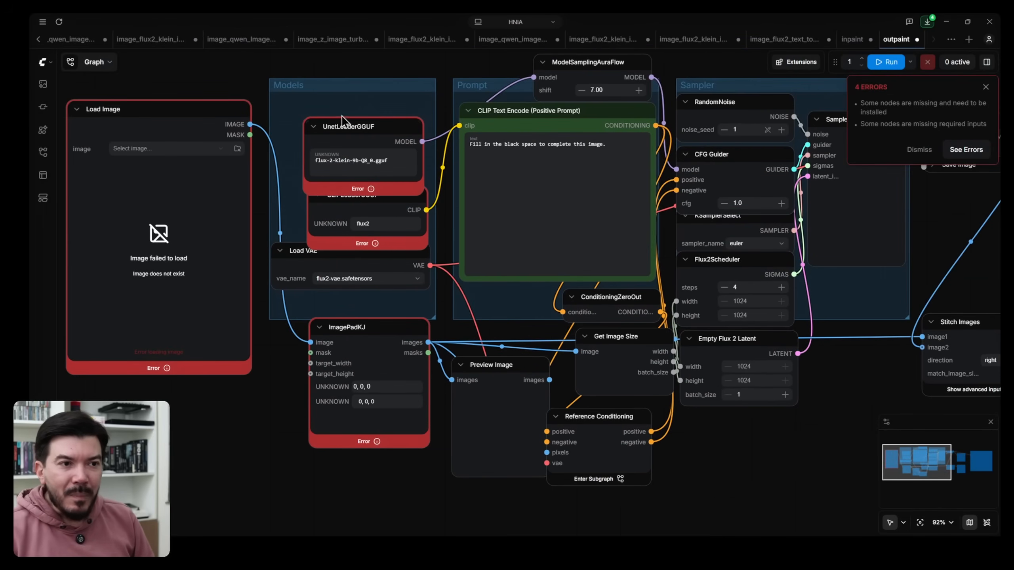
Move the UnetLoaderGGUF and CLIPLoaderGGUF nodes apart in the Models group, then switch to the inpaint workflow.
{"action": "left_click_drag", "start_coordinate": [361, 131], "coordinate": [363, 85]}
{"action": "left_click_drag", "start_coordinate": [359, 190], "coordinate": [356, 176]}
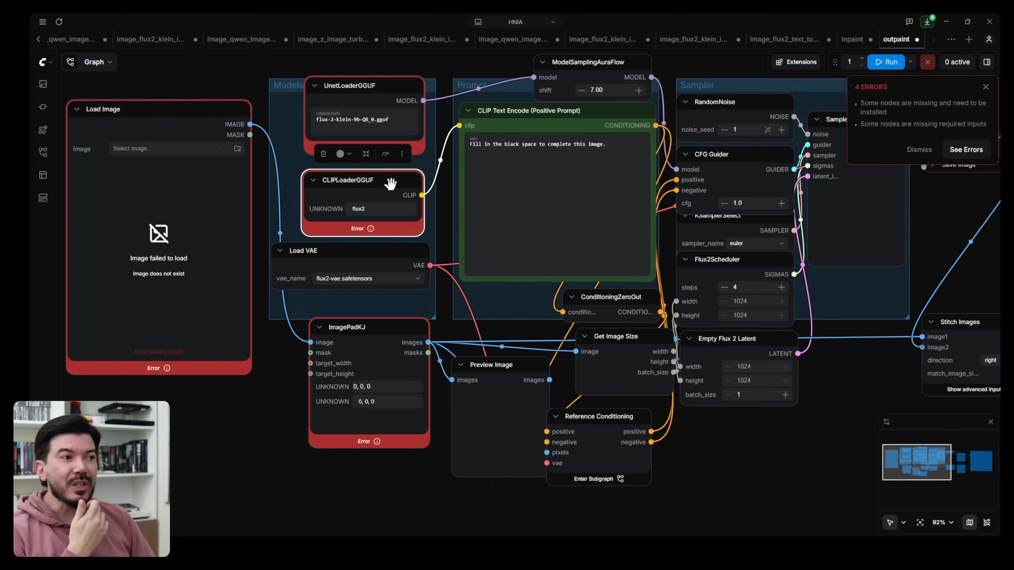
{"action": "mouse_move", "coordinate": [855, 44]}
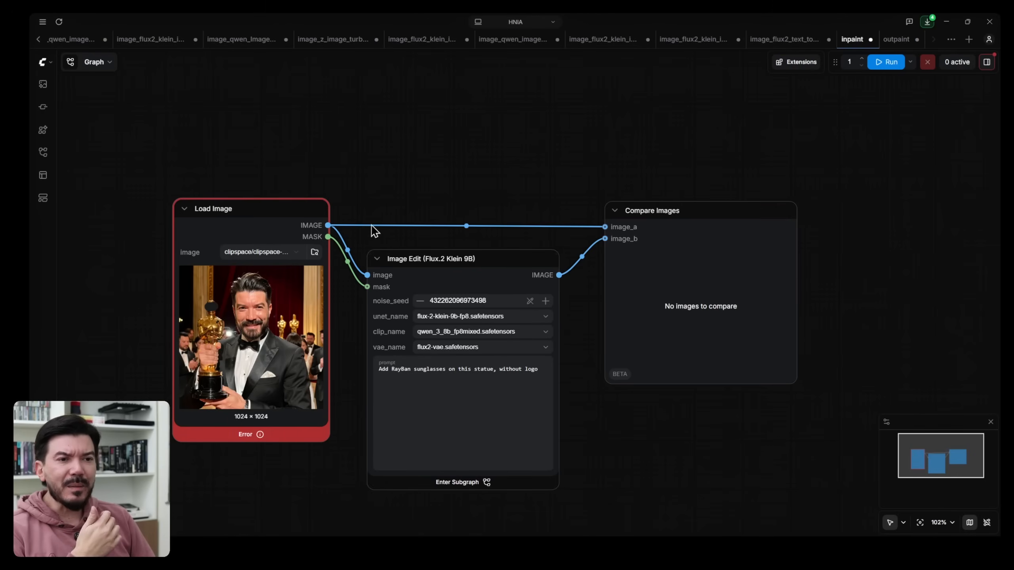
Copy the Load Diffusion Model and Load CLIP nodes from the inpaint workflow's Image Edit subgraph, then return to the outpaint workflow.
{"action": "left_click", "coordinate": [467, 484]}
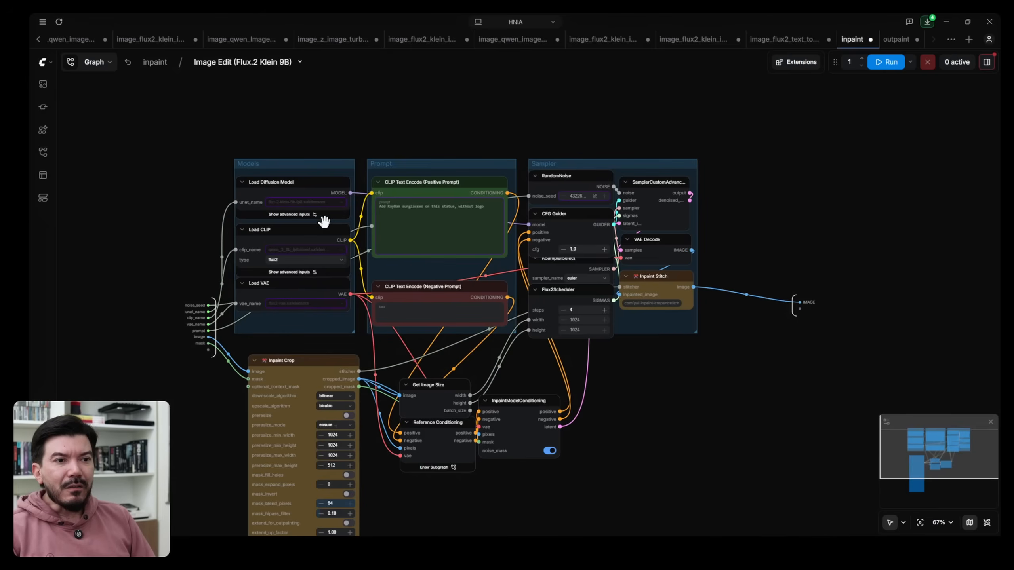
{"action": "scroll", "coordinate": [291, 206], "scroll_direction": "up", "scroll_amount": 8}
{"action": "left_click", "coordinate": [305, 149]}
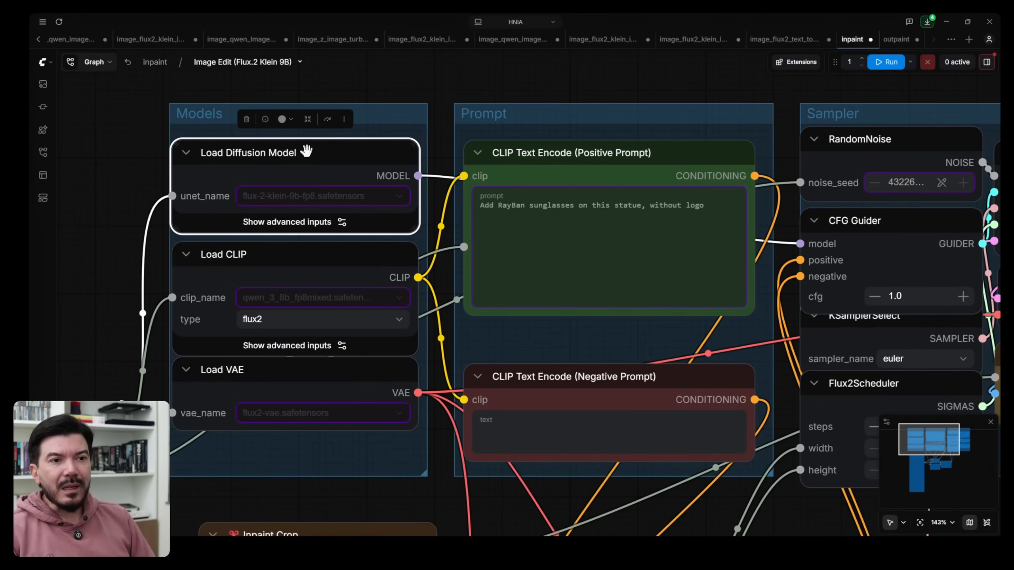
{"action": "left_click", "coordinate": [292, 260], "text": "ctrl"}
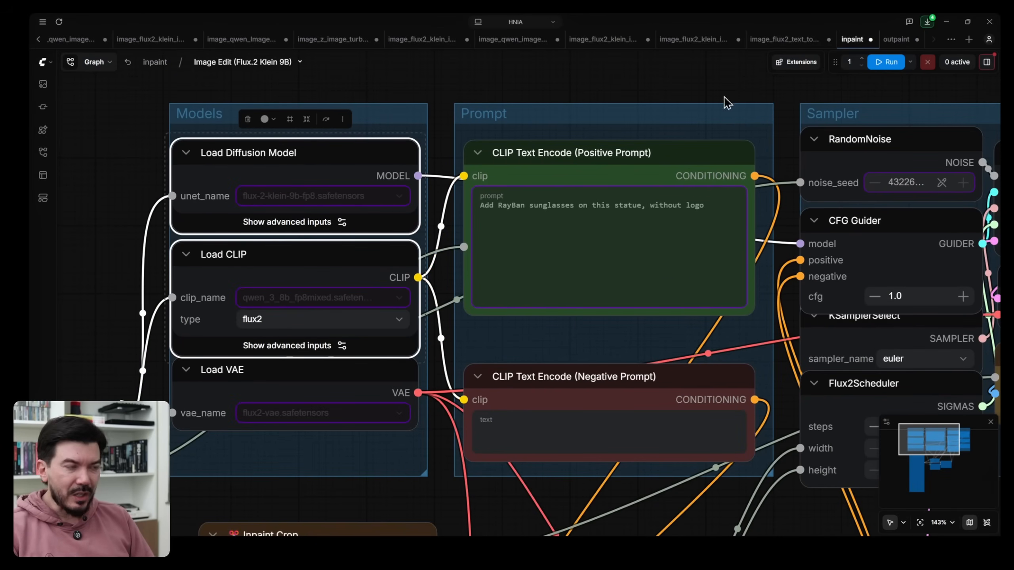
{"action": "left_click", "coordinate": [897, 42]}
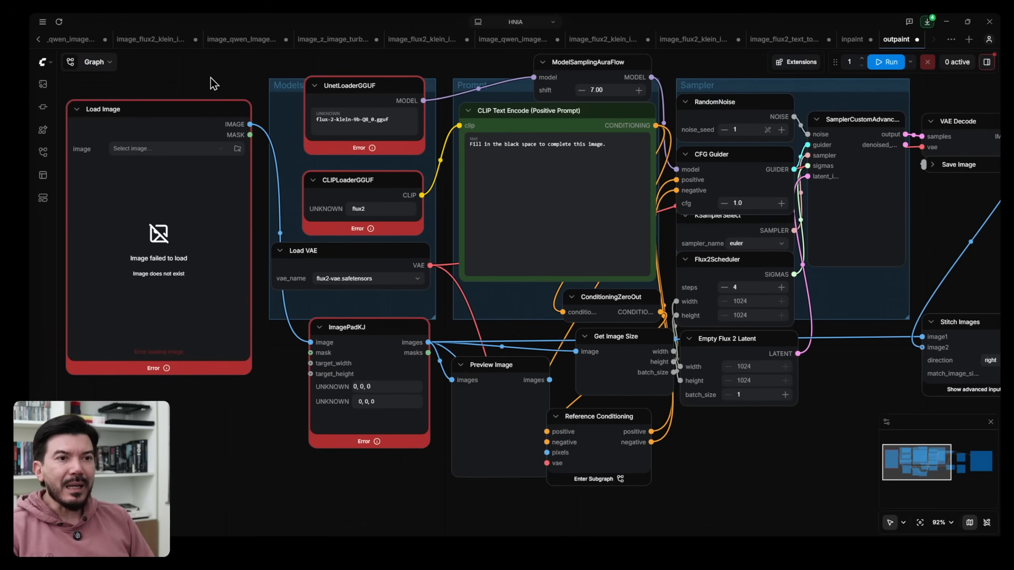
Delete the UnetLoaderGGUF and CLIPLoaderGGUF nodes from the Models group.
{"action": "left_click_drag", "start_coordinate": [214, 79], "coordinate": [241, 217]}
{"action": "left_click", "coordinate": [370, 223]}
{"action": "key", "text": "Delete"}
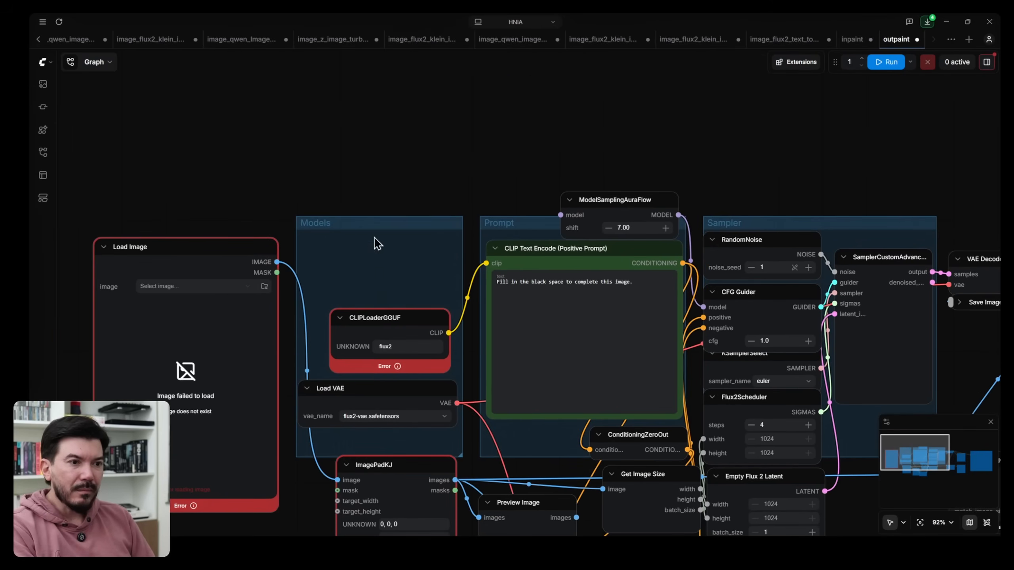
{"action": "left_click", "coordinate": [379, 318]}
{"action": "key", "text": "Delete"}
Paste the copied loaders into the Models group and connect MODEL to ModelSamplingAuraFlow and CLIP to the positive prompt node.
{"action": "key", "text": "ctrl+v"}
{"action": "left_click_drag", "start_coordinate": [488, 218], "coordinate": [342, 211]}
{"action": "left_click", "coordinate": [469, 125]}
{"action": "left_click_drag", "start_coordinate": [455, 223], "coordinate": [563, 216]}
{"action": "left_click_drag", "start_coordinate": [456, 287], "coordinate": [486, 263]}
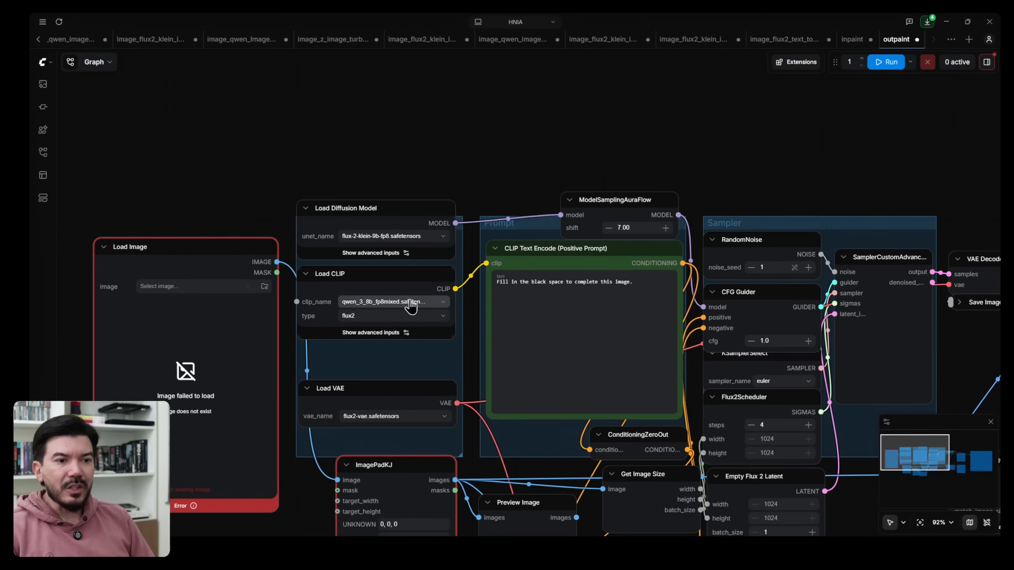
Examine the failing ImagePadKJ node and its connections to Load Image, Preview Image and Get Image Size.
{"action": "scroll", "coordinate": [413, 160], "scroll_direction": "down", "scroll_amount": 3}
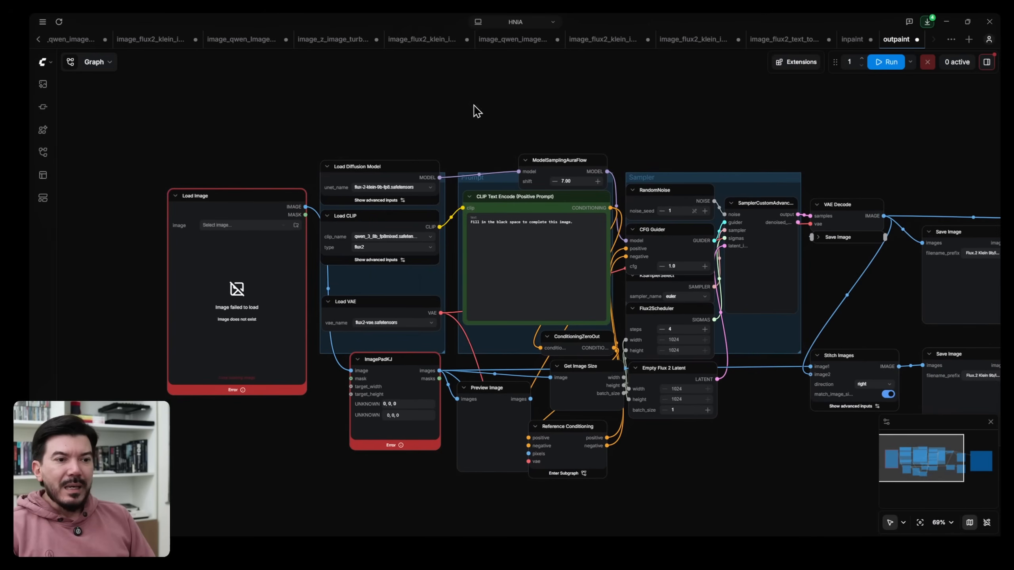
{"action": "scroll", "coordinate": [375, 420], "scroll_direction": "up", "scroll_amount": 6}
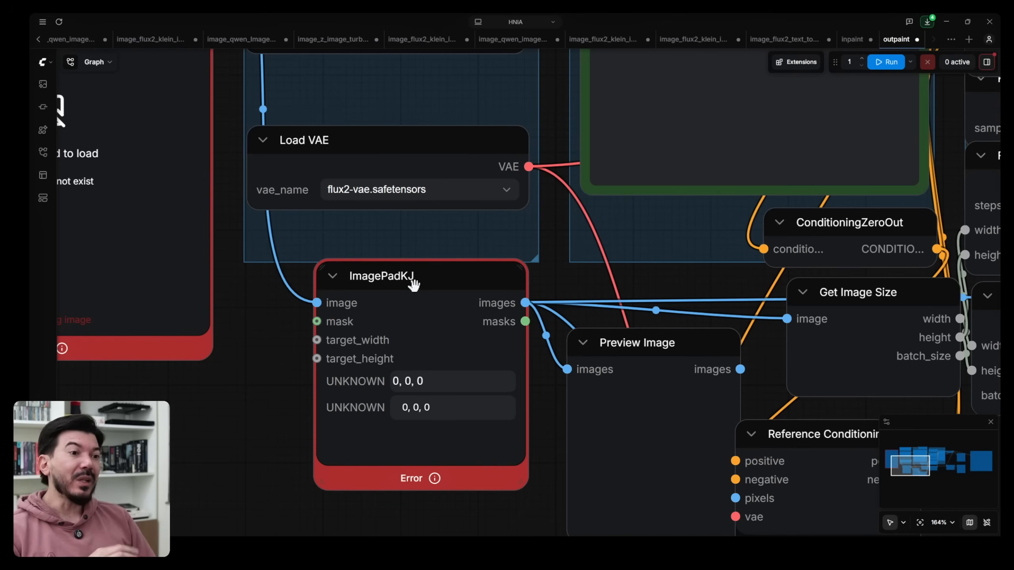
{"action": "left_click_drag", "start_coordinate": [413, 285], "coordinate": [375, 310]}
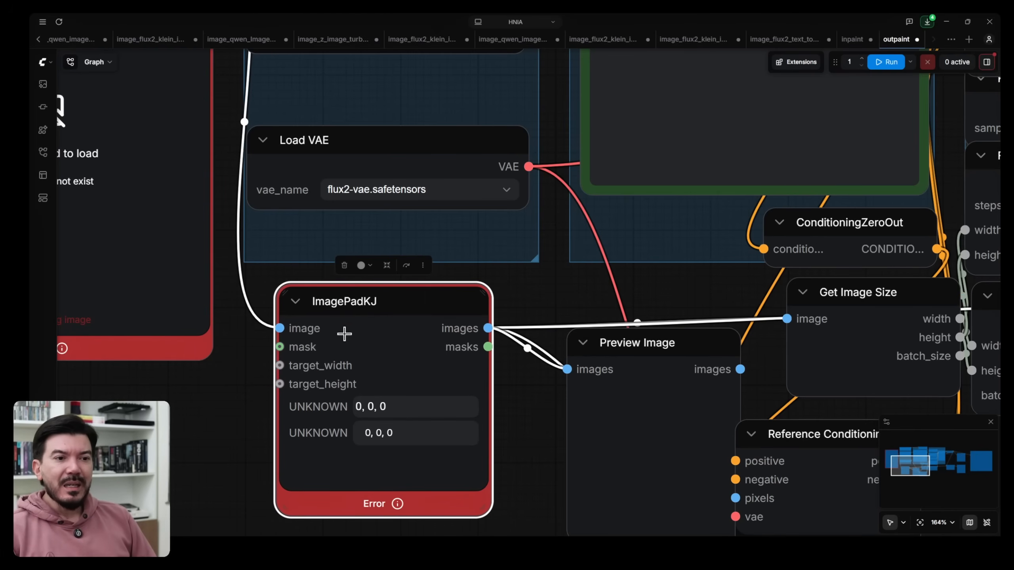
{"action": "scroll", "coordinate": [337, 314], "scroll_direction": "up", "scroll_amount": 10}
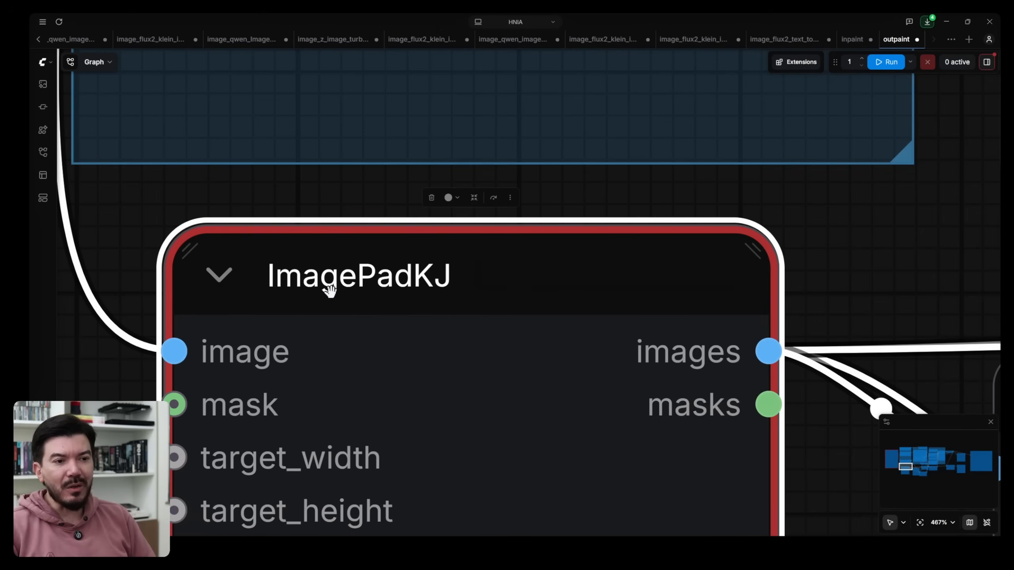
{"action": "scroll", "coordinate": [329, 290], "scroll_direction": "down", "scroll_amount": 8}
{"action": "scroll", "coordinate": [351, 443], "scroll_direction": "up", "scroll_amount": 2}
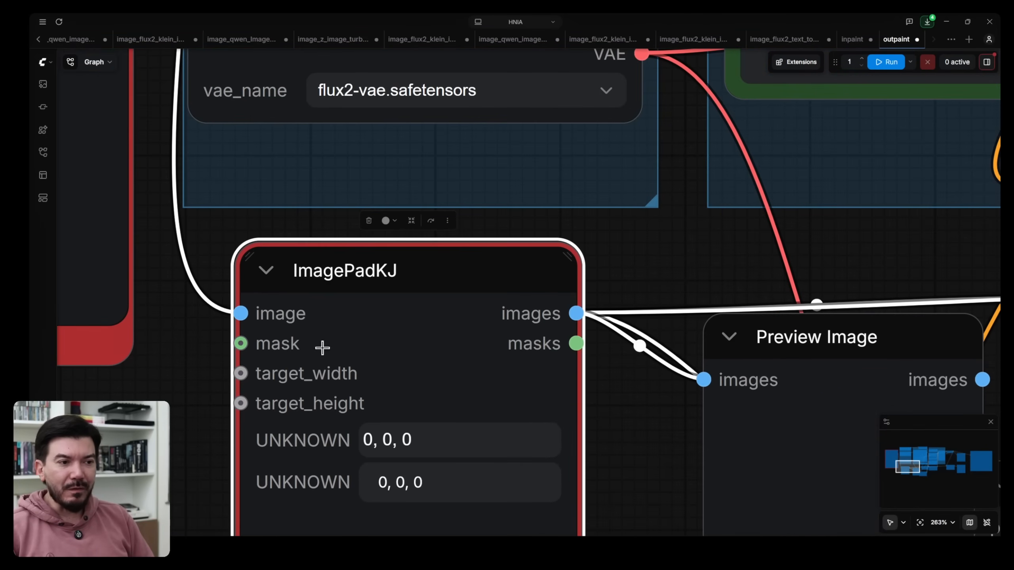
{"action": "scroll", "coordinate": [82, 491], "scroll_direction": "down", "scroll_amount": 8}
{"action": "left_click_drag", "start_coordinate": [92, 489], "coordinate": [429, 450]}
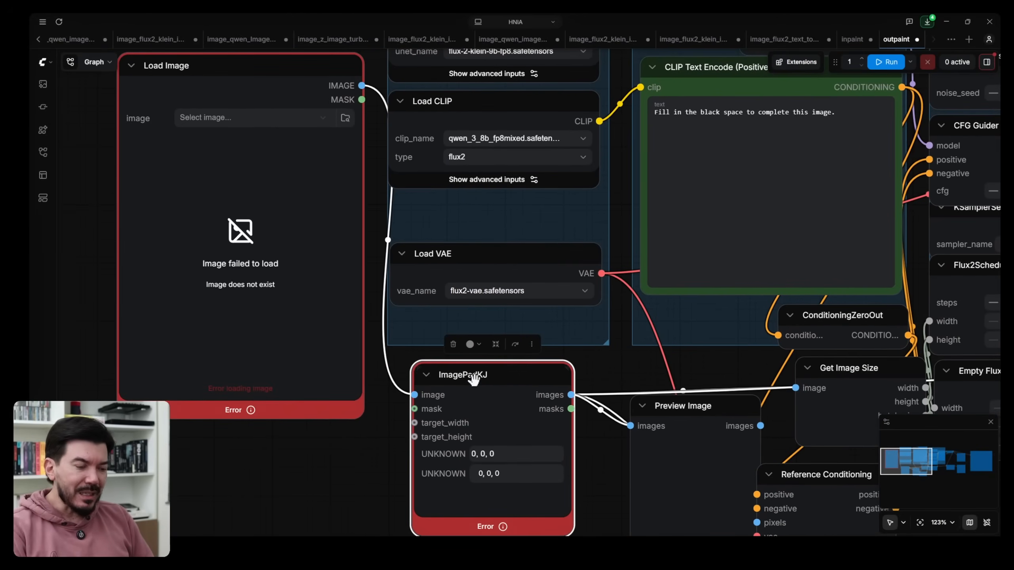
{"action": "scroll", "coordinate": [229, 331], "scroll_direction": "down", "scroll_amount": 5}
Add a Pad Image for Outpainting node and place it below the Load Image node, beside ImagePadKJ.
{"action": "double_click", "coordinate": [202, 339]}
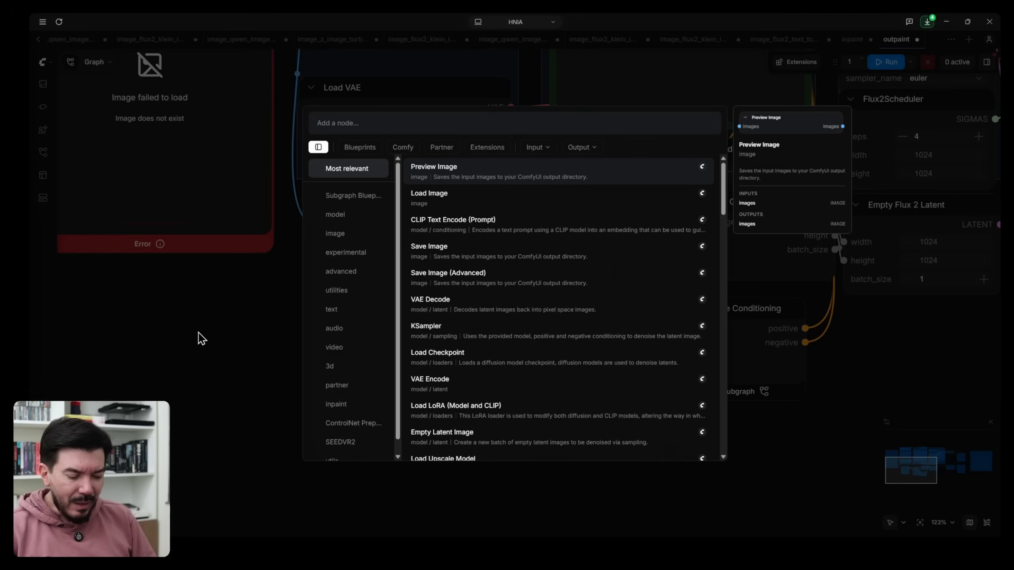
{"action": "type", "text": "pad"}
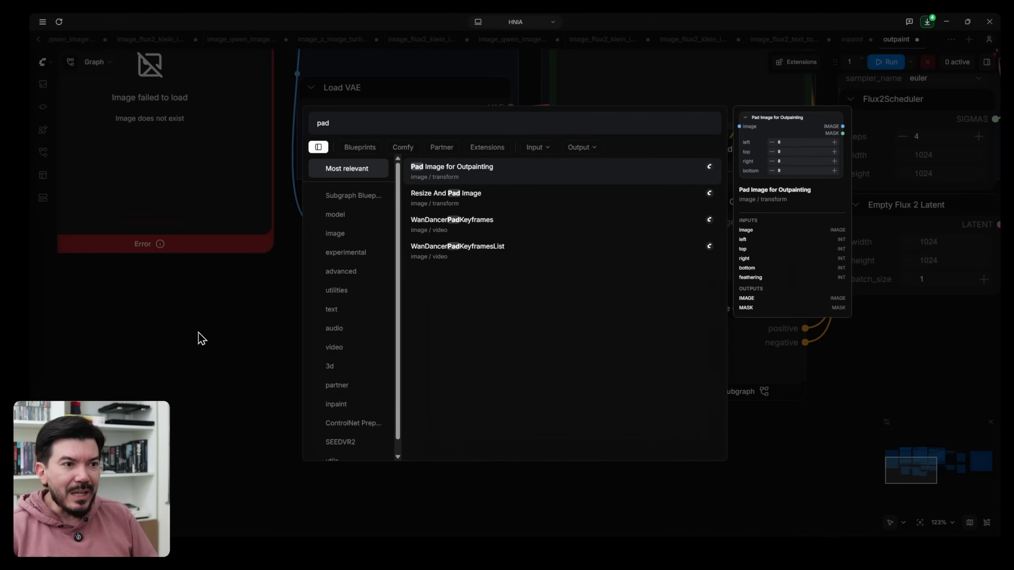
{"action": "left_click", "coordinate": [464, 174]}
{"action": "left_click_drag", "start_coordinate": [250, 334], "coordinate": [214, 317]}
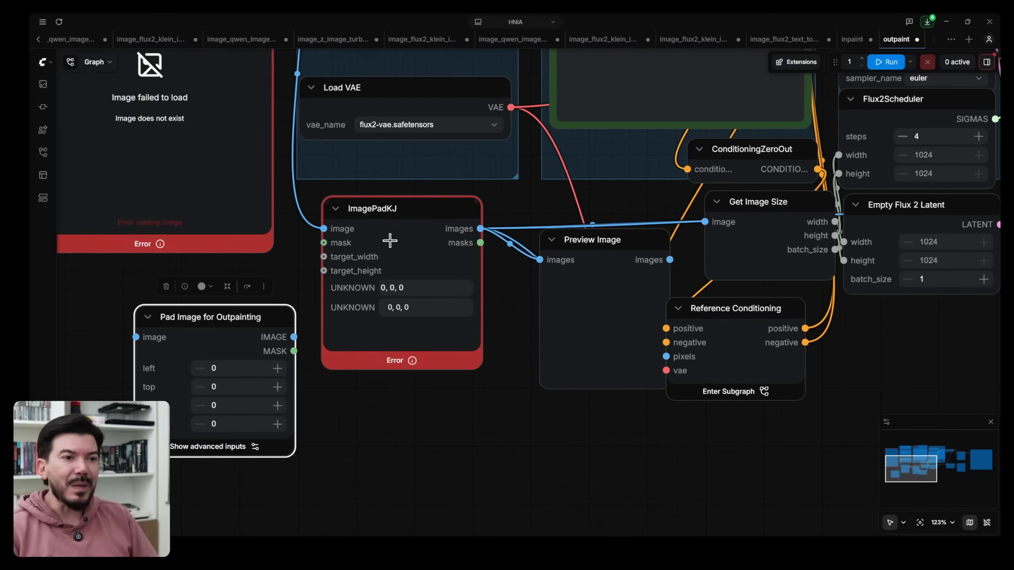
{"action": "left_click", "coordinate": [416, 211]}
{"action": "key", "text": "Delete"}
{"action": "left_click_drag", "start_coordinate": [259, 324], "coordinate": [449, 269]}
{"action": "key", "text": "ctrl+z"}
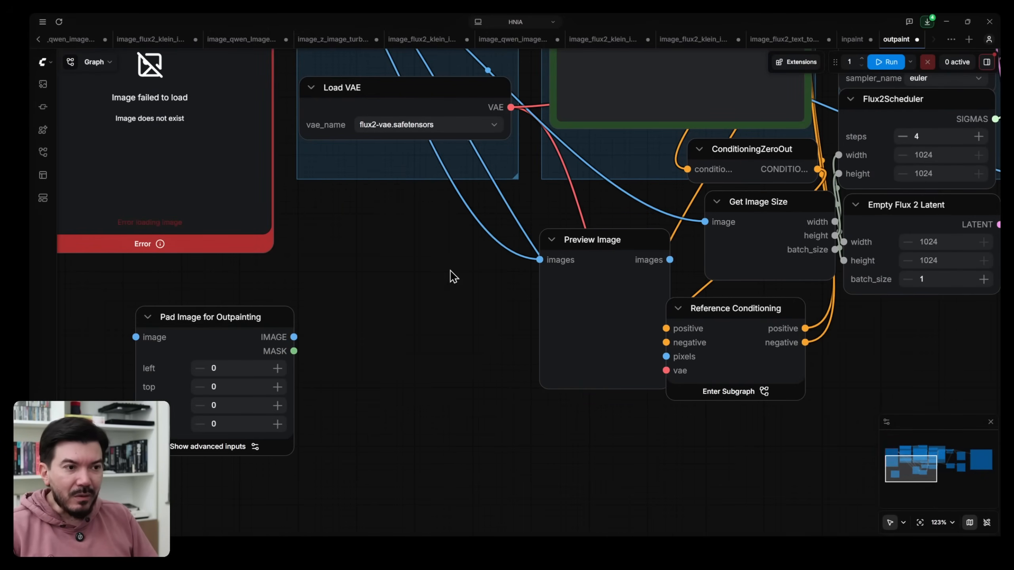
{"action": "key", "text": "ctrl+z"}
Connect the Pad Image for Outpainting IMAGE output to Get Image Size, Preview Image, the Reference Conditioning pixels and Stitch Images image1.
{"action": "scroll", "coordinate": [520, 224], "scroll_direction": "up", "scroll_amount": 1}
{"action": "left_click_drag", "start_coordinate": [453, 220], "coordinate": [429, 293]}
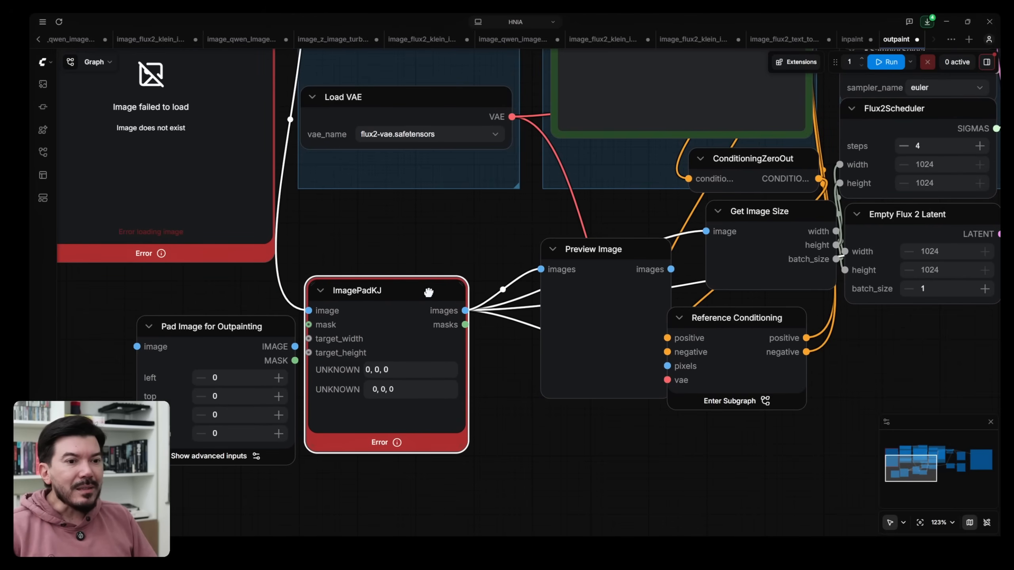
{"action": "left_click_drag", "start_coordinate": [295, 347], "coordinate": [707, 232]}
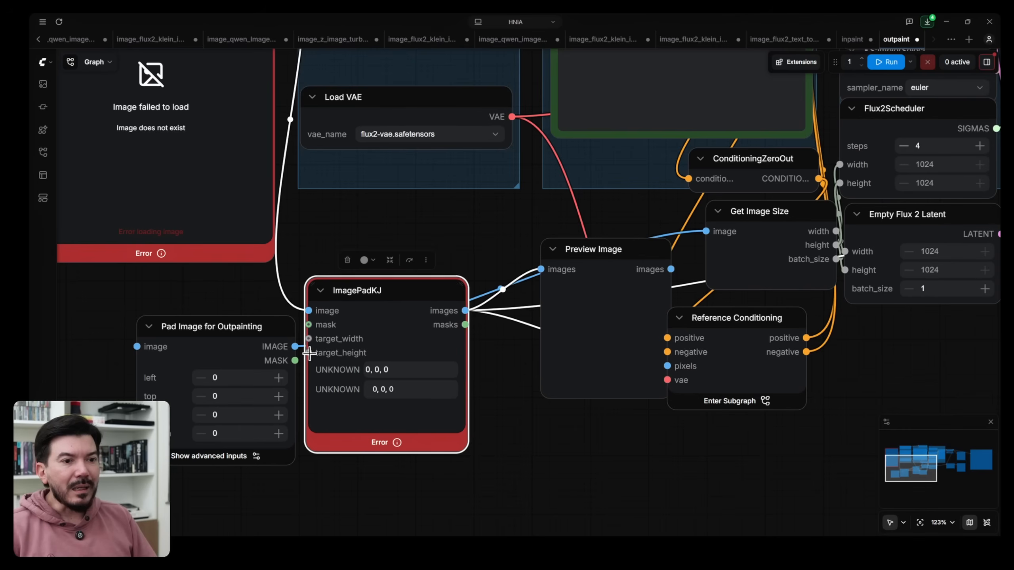
{"action": "left_click_drag", "start_coordinate": [294, 346], "coordinate": [541, 269]}
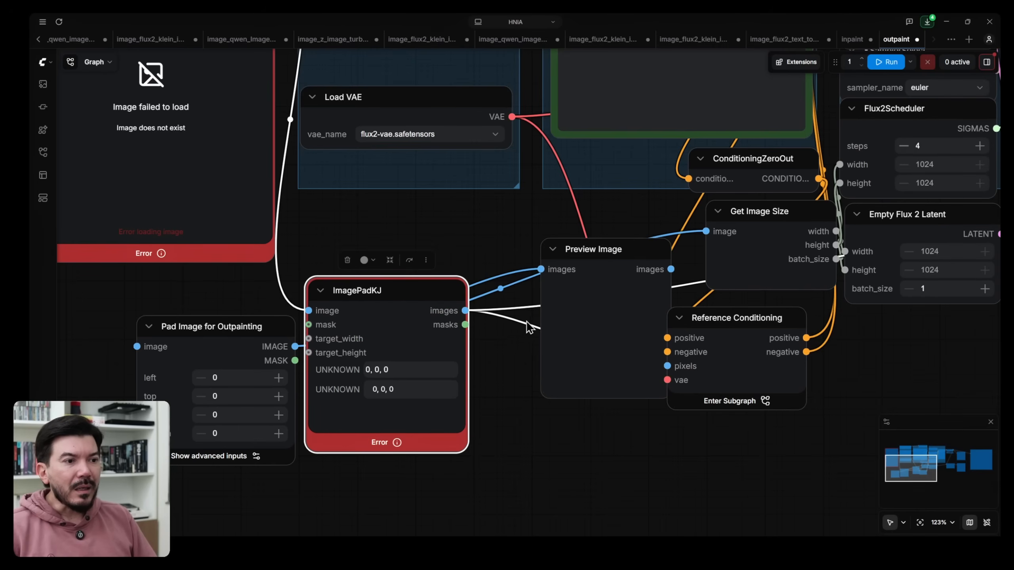
{"action": "left_click_drag", "start_coordinate": [434, 280], "coordinate": [550, 485]}
{"action": "left_click_drag", "start_coordinate": [623, 252], "coordinate": [542, 253]}
{"action": "left_click_drag", "start_coordinate": [296, 344], "coordinate": [668, 366]}
{"action": "left_click_drag", "start_coordinate": [740, 477], "coordinate": [539, 453]}
{"action": "scroll", "coordinate": [545, 456], "scroll_direction": "down", "scroll_amount": 2}
{"action": "left_click_drag", "start_coordinate": [91, 365], "coordinate": [811, 253]}
Connect the Load Image output to the Pad Image for Outpainting node and delete the ImagePadKJ node.
{"action": "left_click_drag", "start_coordinate": [542, 488], "coordinate": [882, 358]}
{"action": "left_click", "coordinate": [596, 358]}
{"action": "scroll", "coordinate": [528, 324], "scroll_direction": "down", "scroll_amount": 4}
{"action": "left_click_drag", "start_coordinate": [522, 218], "coordinate": [541, 294]}
{"action": "left_click_drag", "start_coordinate": [477, 115], "coordinate": [522, 298]}
{"action": "key", "text": "Delete"}
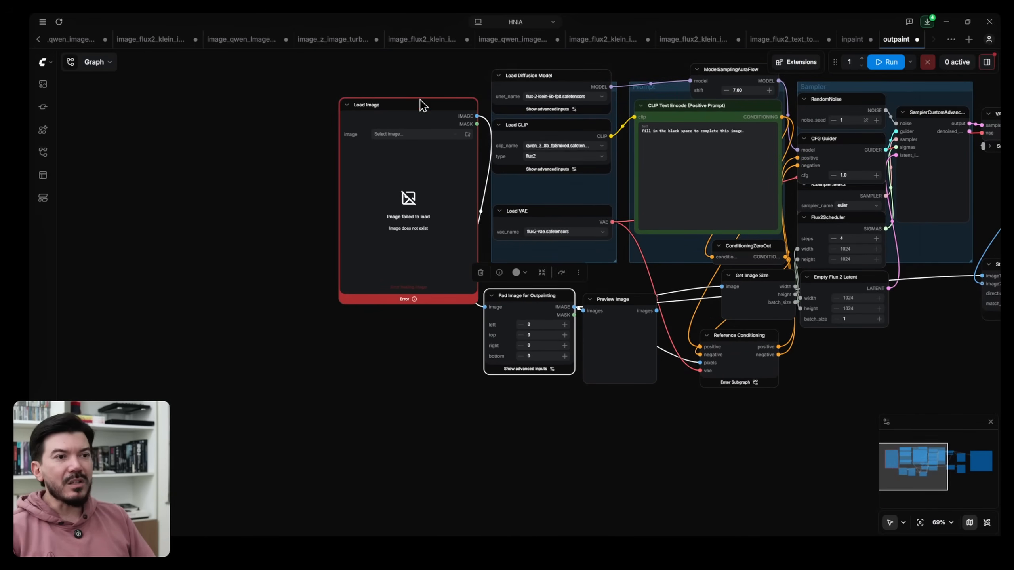
Move the Load Image and Pad Image for Outpainting nodes leftward, away from the Models group and Preview Image node.
{"action": "left_click_drag", "start_coordinate": [420, 101], "coordinate": [357, 106]}
{"action": "left_click_drag", "start_coordinate": [533, 298], "coordinate": [502, 296]}
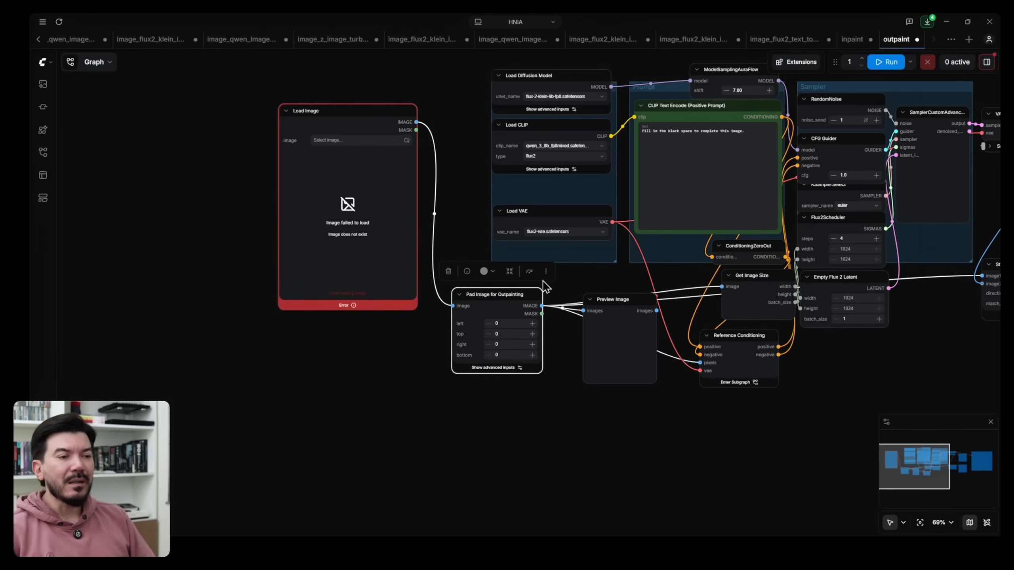
{"action": "left_click_drag", "start_coordinate": [686, 417], "coordinate": [831, 475]}
Load oscar-me.png from the Downloads folder into the Load Image node.
{"action": "scroll", "coordinate": [651, 375], "scroll_direction": "up", "scroll_amount": 10}
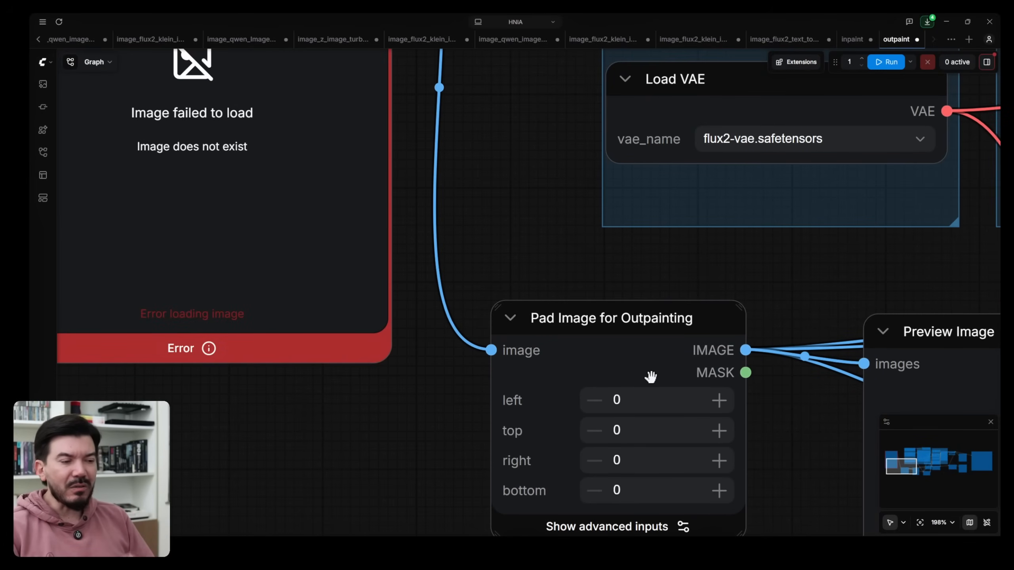
{"action": "scroll", "coordinate": [651, 376], "scroll_direction": "down", "scroll_amount": 5}
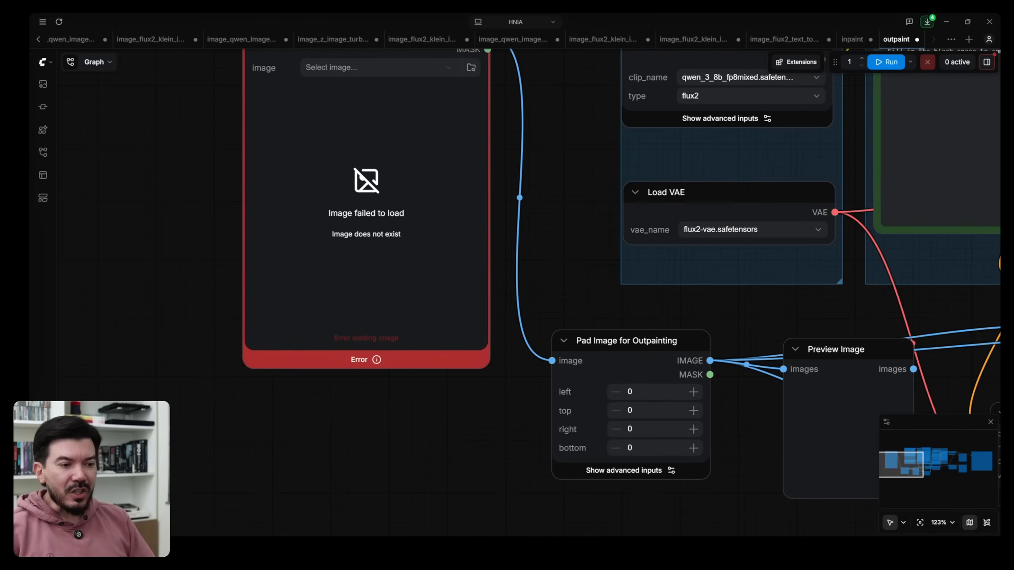
{"action": "key", "text": "alt+Tab"}
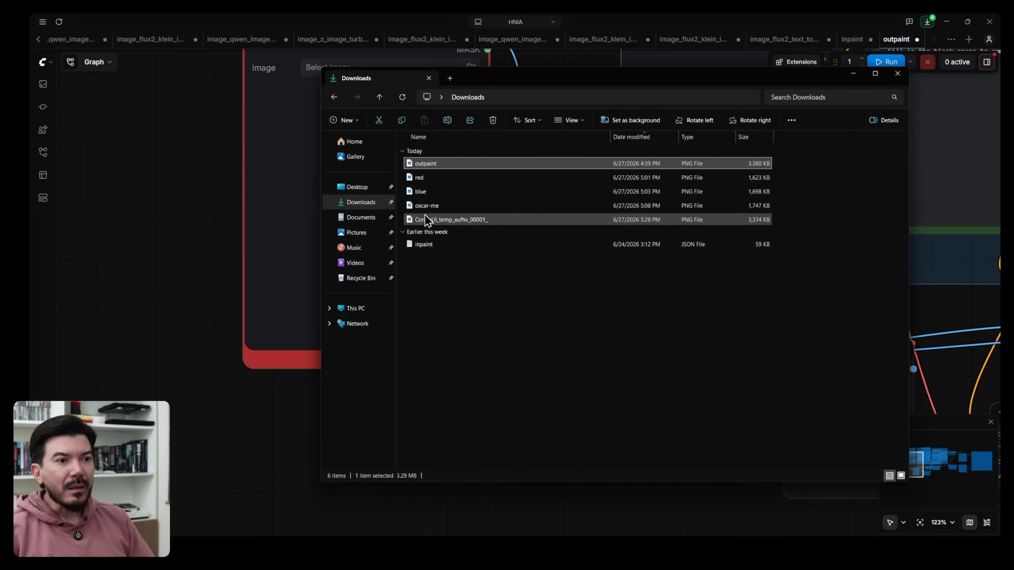
{"action": "left_click_drag", "start_coordinate": [425, 206], "coordinate": [291, 166]}
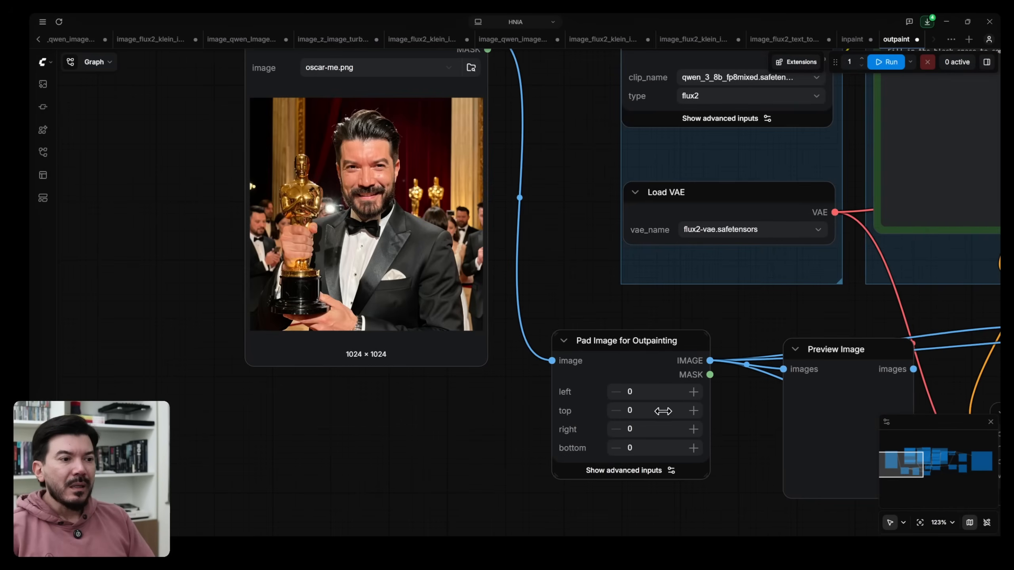
Set both the left and right padding of the Pad Image for Outpainting node to 200.
{"action": "scroll", "coordinate": [658, 424], "scroll_direction": "up", "scroll_amount": 4}
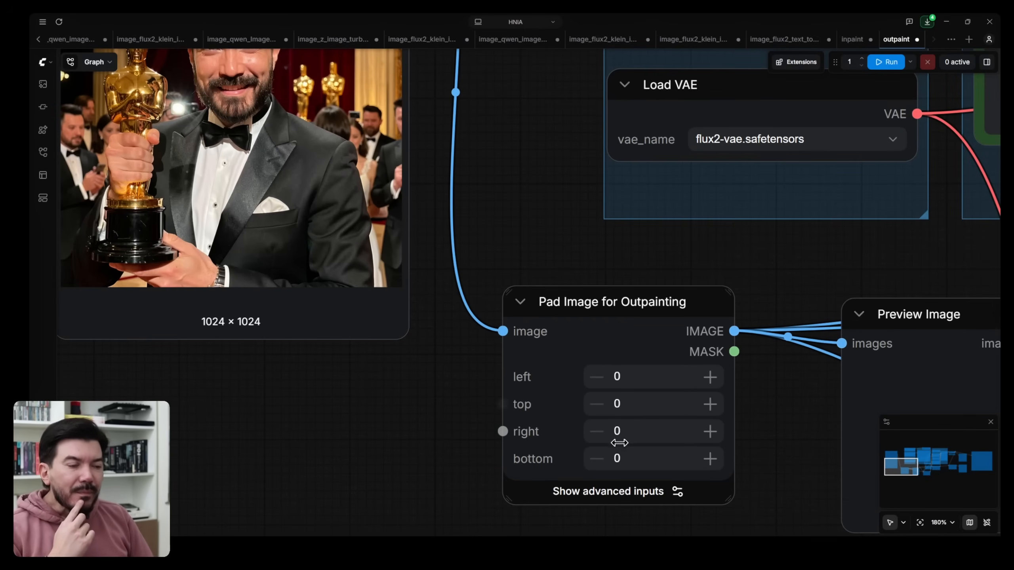
{"action": "left_click", "coordinate": [634, 378]}
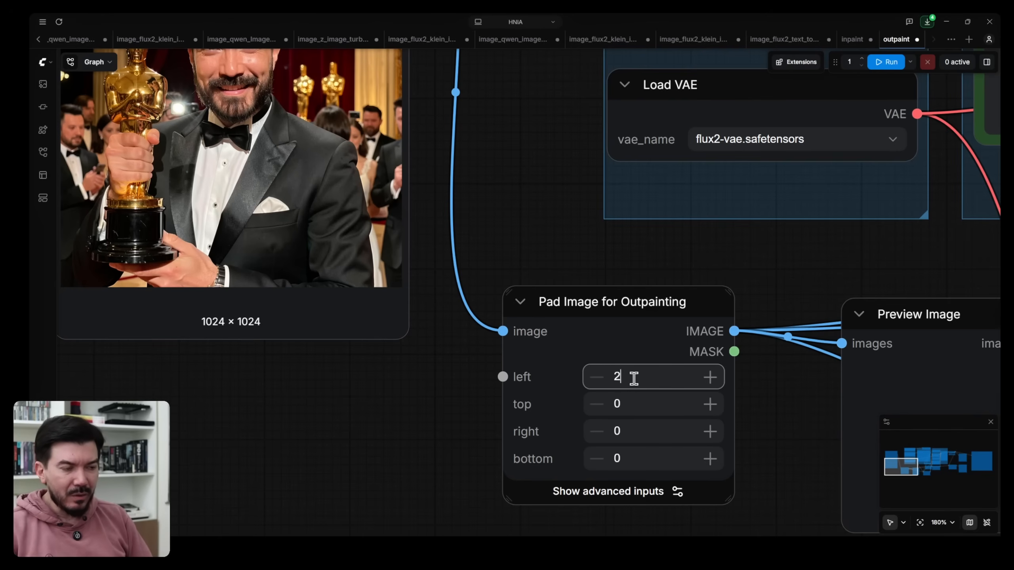
{"action": "left_click", "coordinate": [639, 431]}
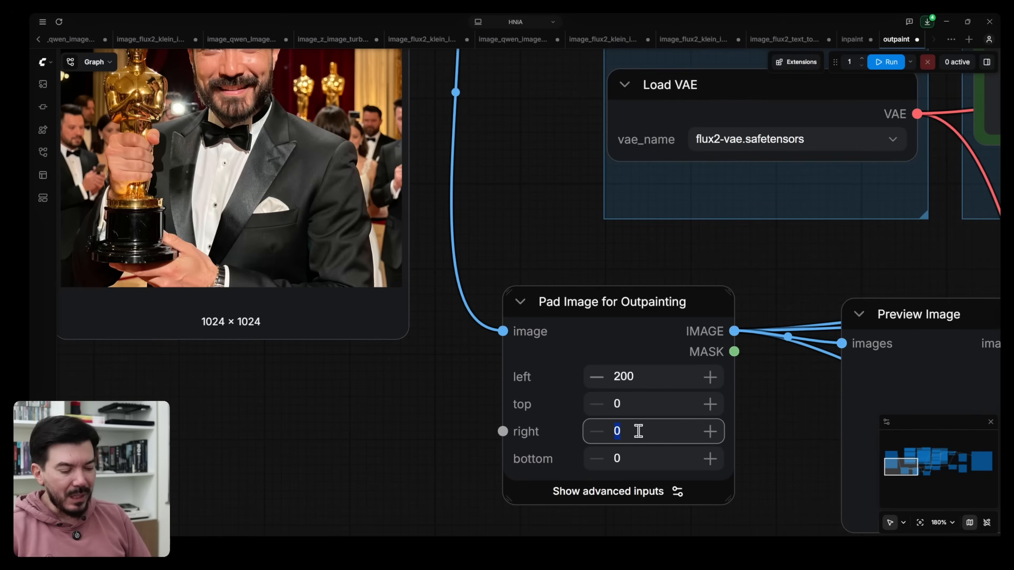
{"action": "left_click", "coordinate": [775, 414]}
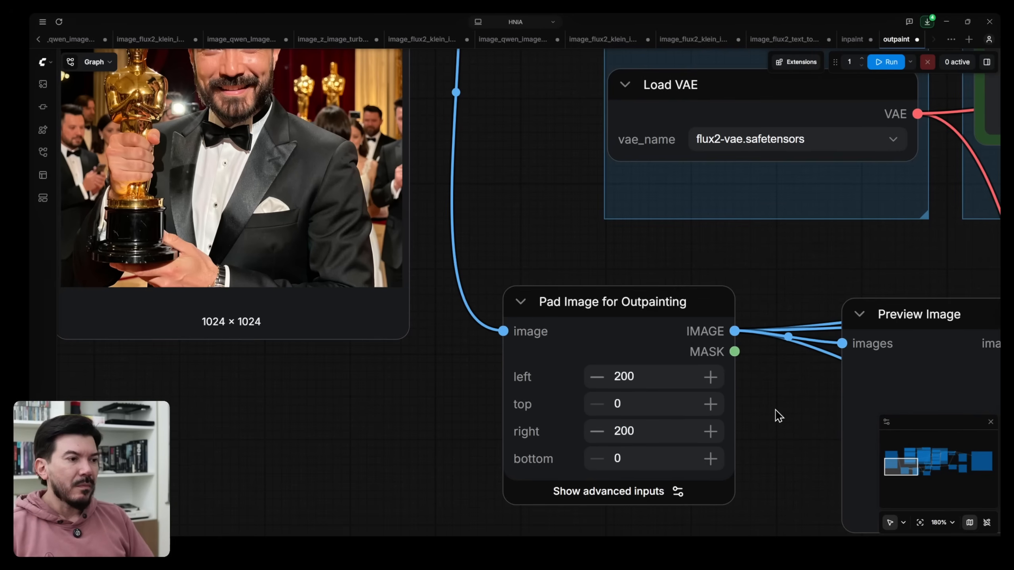
Review the outpainting prompt and nodes, then run the workflow and inspect the padded image in the Preview Image node.
{"action": "scroll", "coordinate": [776, 416], "scroll_direction": "down", "scroll_amount": 6}
{"action": "left_click_drag", "start_coordinate": [770, 339], "coordinate": [442, 426]}
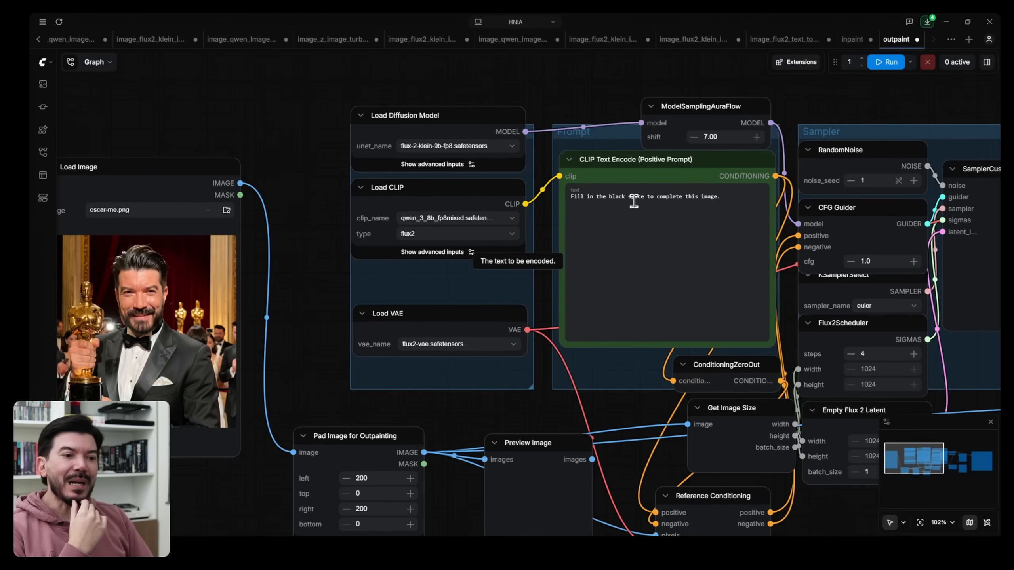
{"action": "left_click_drag", "start_coordinate": [399, 414], "coordinate": [450, 311]}
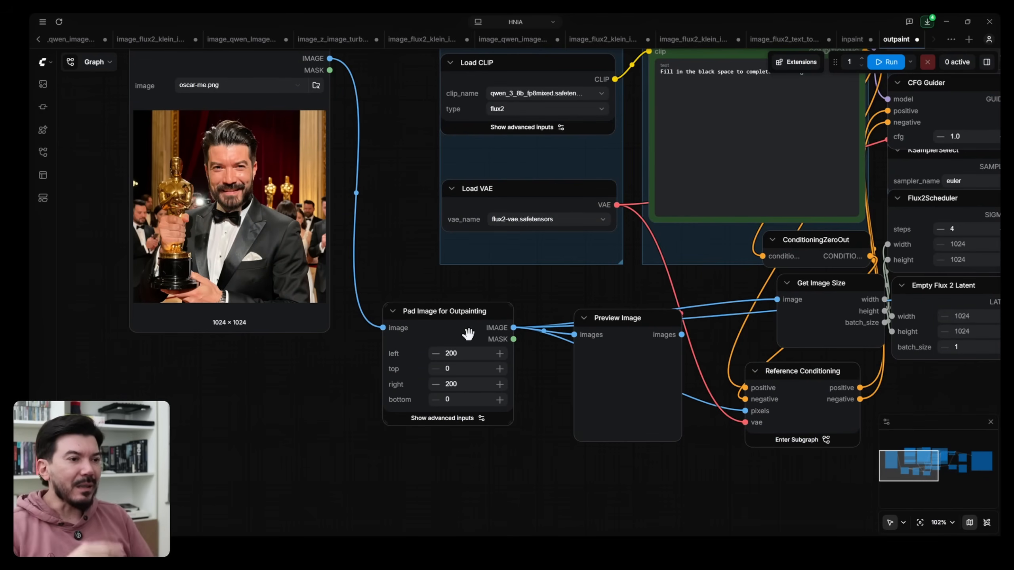
{"action": "left_click_drag", "start_coordinate": [550, 300], "coordinate": [267, 461]}
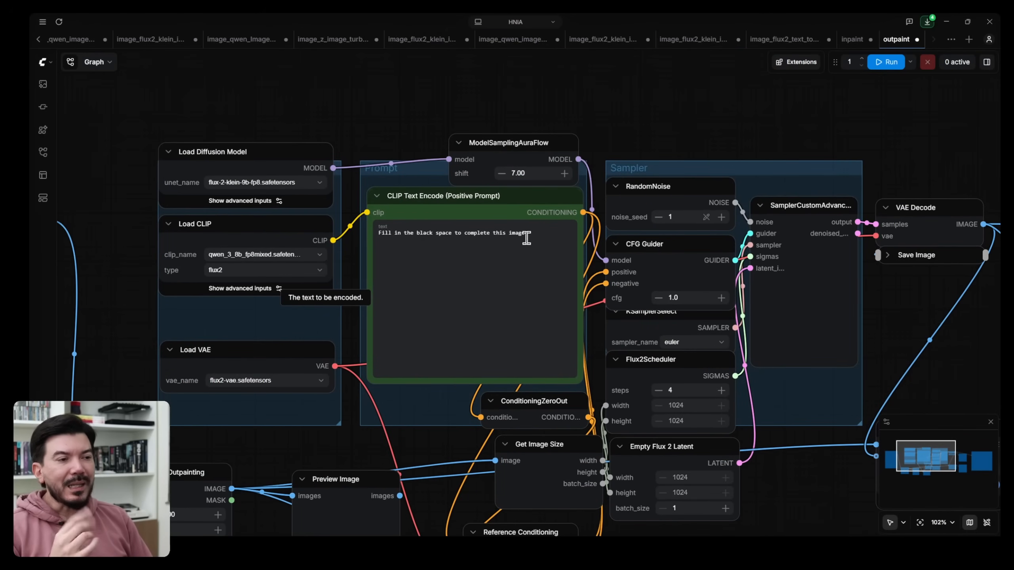
{"action": "scroll", "coordinate": [502, 317], "scroll_direction": "down", "scroll_amount": 7}
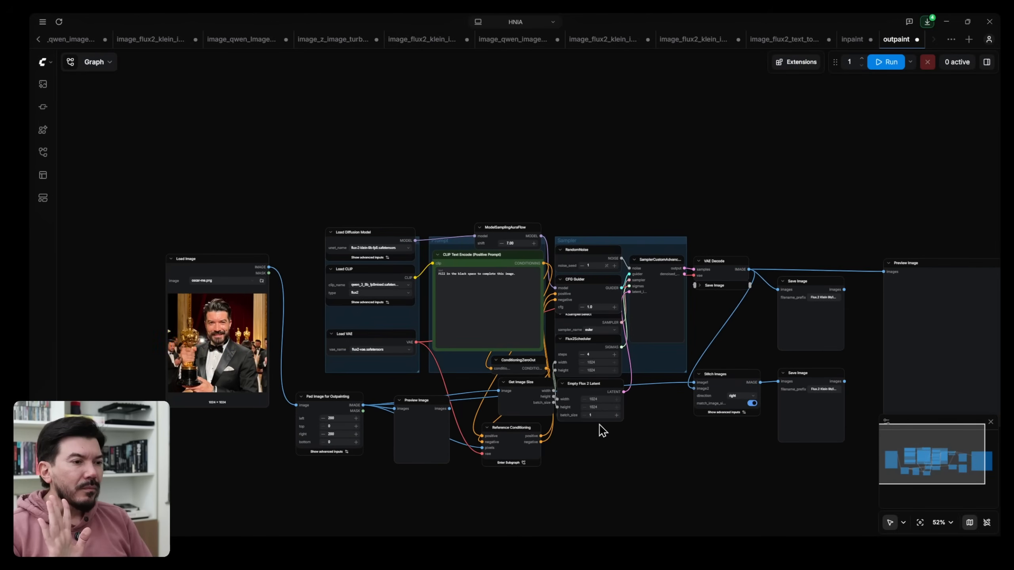
{"action": "left_click", "coordinate": [880, 66]}
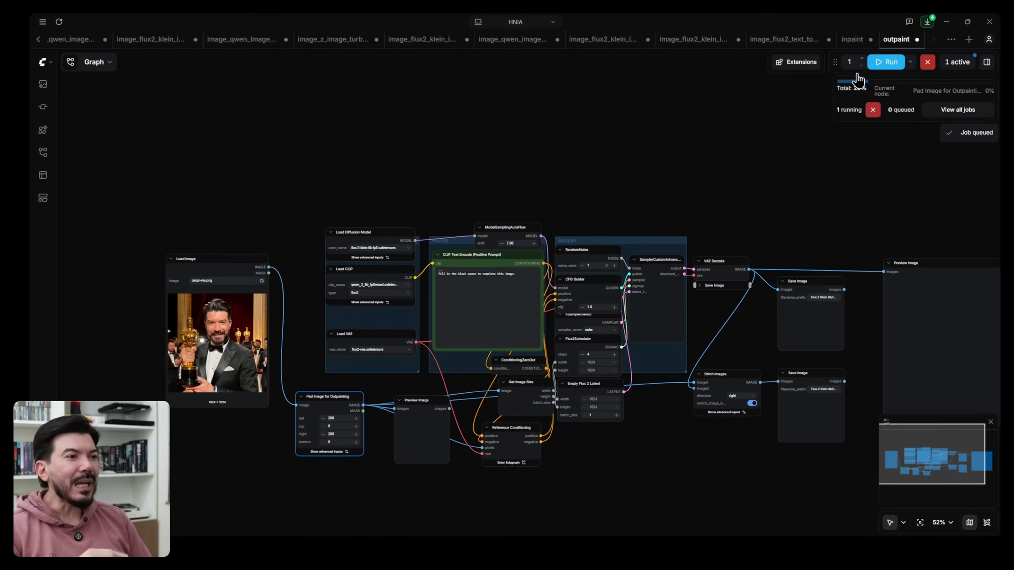
{"action": "scroll", "coordinate": [393, 467], "scroll_direction": "up", "scroll_amount": 3}
{"action": "scroll", "coordinate": [394, 468], "scroll_direction": "up", "scroll_amount": 15}
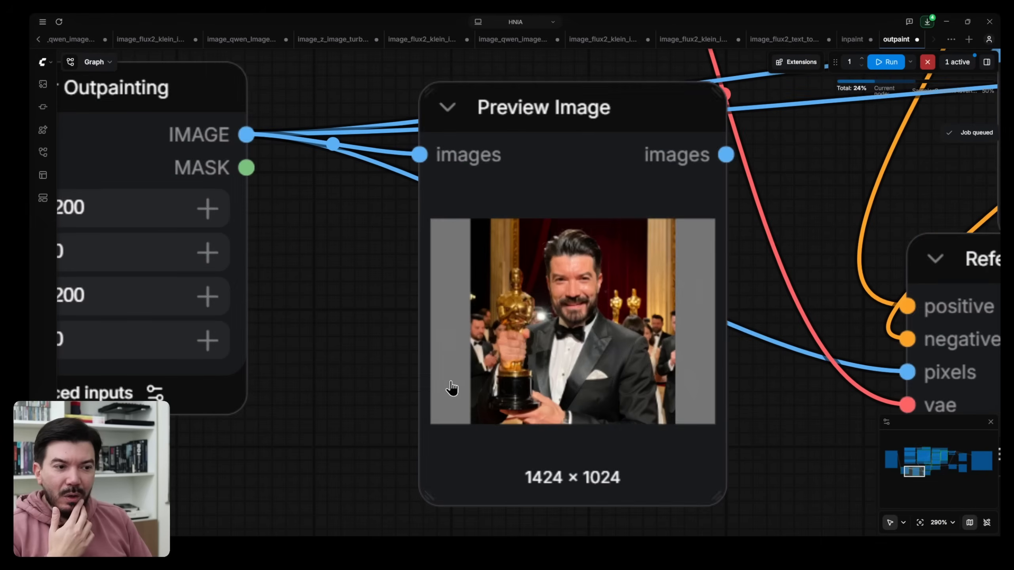
Examine the outpainted result in the large Preview Image node after the run.
{"action": "mouse_move", "coordinate": [450, 390]}
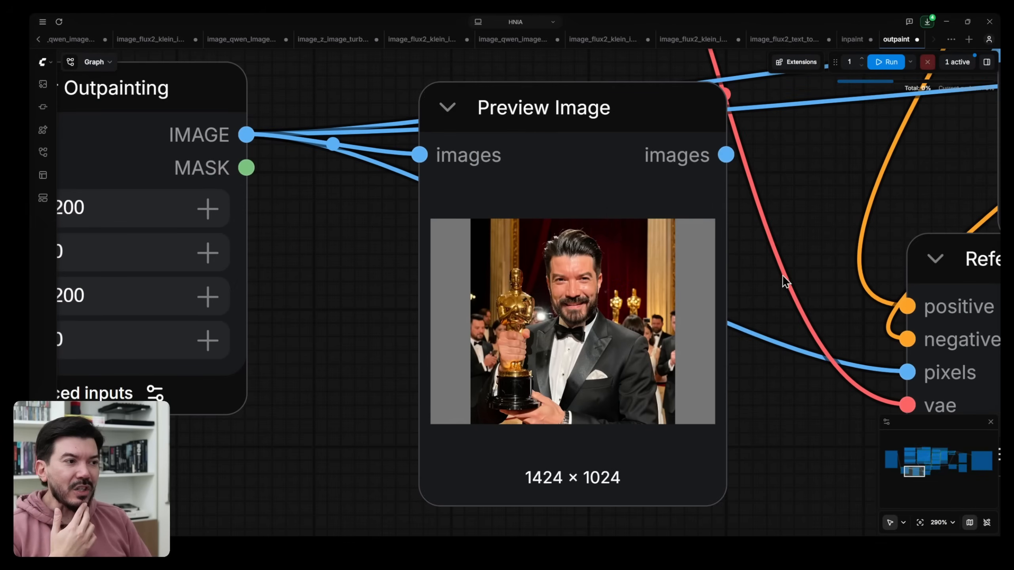
{"action": "scroll", "coordinate": [783, 279], "scroll_direction": "down", "scroll_amount": 12}
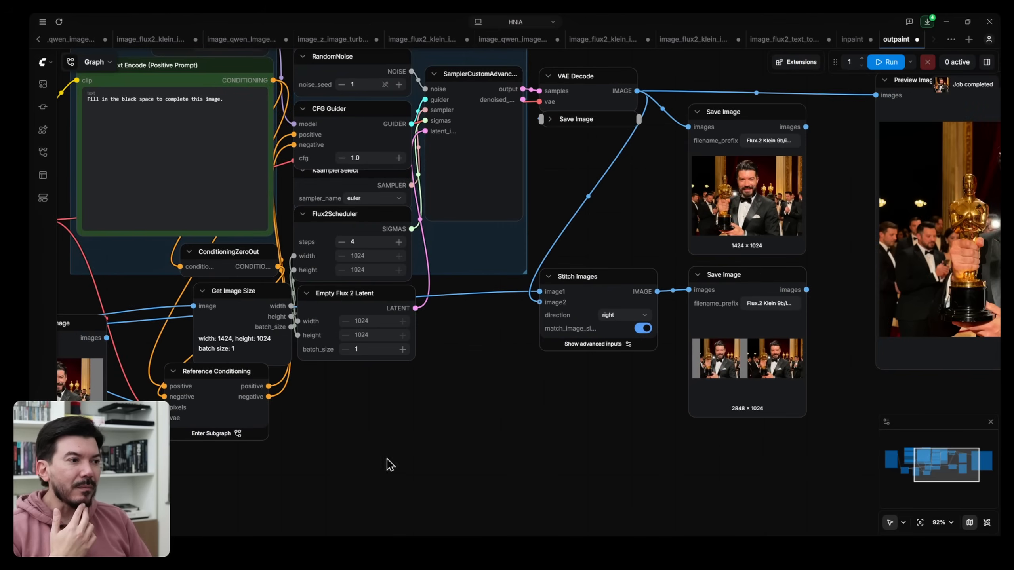
{"action": "left_click_drag", "start_coordinate": [533, 458], "coordinate": [127, 484]}
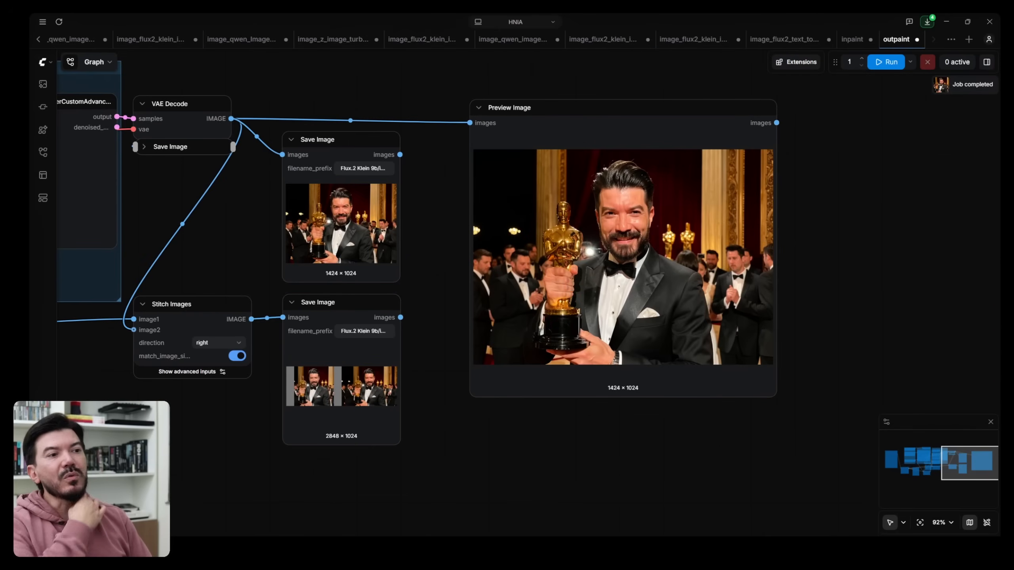
{"action": "scroll", "coordinate": [699, 256], "scroll_direction": "up", "scroll_amount": 6}
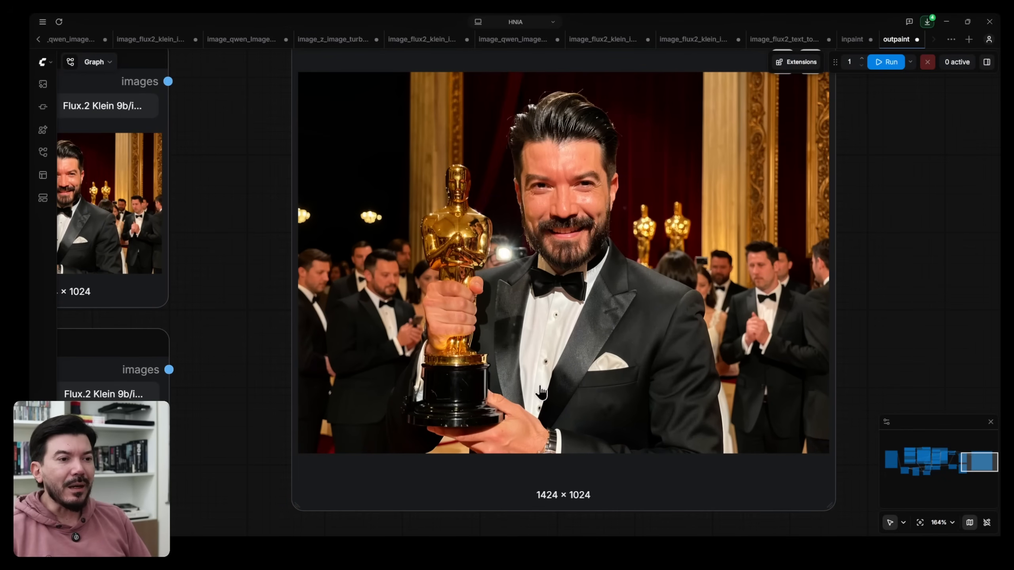
{"action": "scroll", "coordinate": [546, 321], "scroll_direction": "down", "scroll_amount": 10}
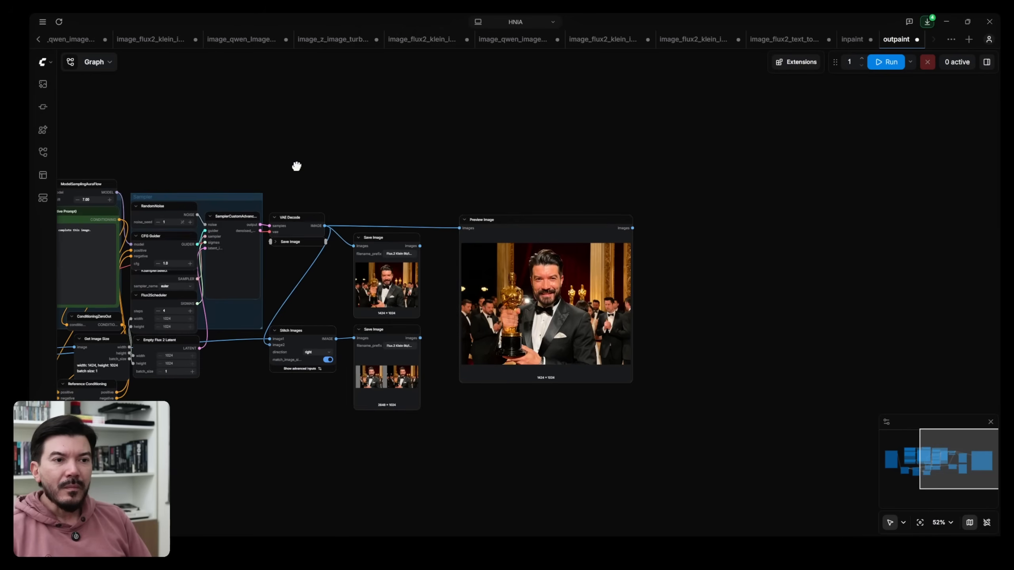
Delete the two expanded Save Image nodes and the large Preview Image node at the end of the workflow.
{"action": "left_click_drag", "start_coordinate": [297, 170], "coordinate": [502, 187]}
{"action": "scroll", "coordinate": [589, 352], "scroll_direction": "up", "scroll_amount": 10}
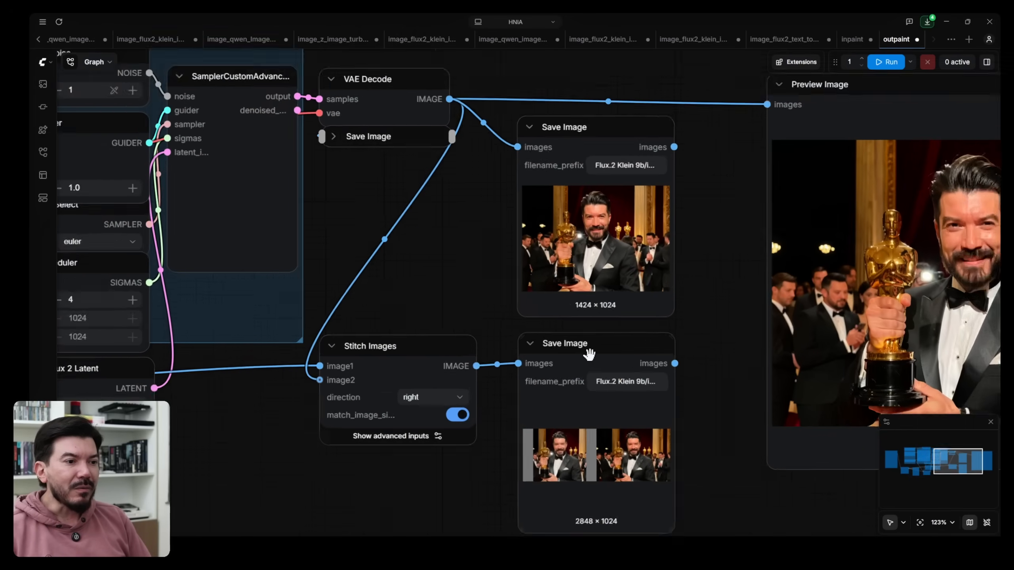
{"action": "left_click", "coordinate": [573, 346]}
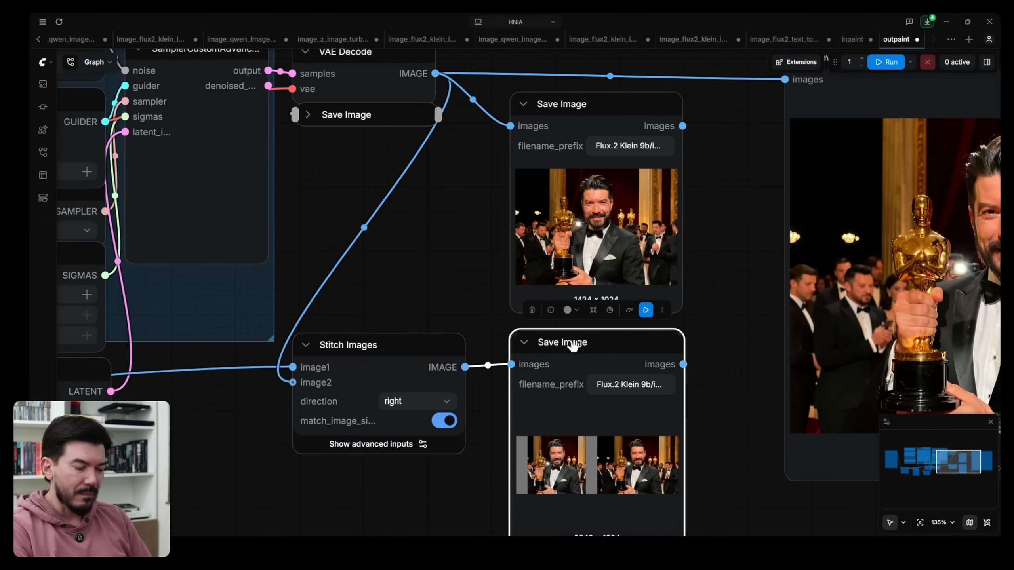
{"action": "key", "text": "Delete"}
{"action": "left_click", "coordinate": [581, 105]}
{"action": "key", "text": "Delete"}
{"action": "left_click_drag", "start_coordinate": [682, 155], "coordinate": [573, 271]}
{"action": "left_click", "coordinate": [738, 172]}
{"action": "key", "text": "Delete"}
Add a Compare Images node in the empty space beyond VAE Decode.
{"action": "double_click", "coordinate": [493, 270]}
{"action": "type", "text": "xco"}
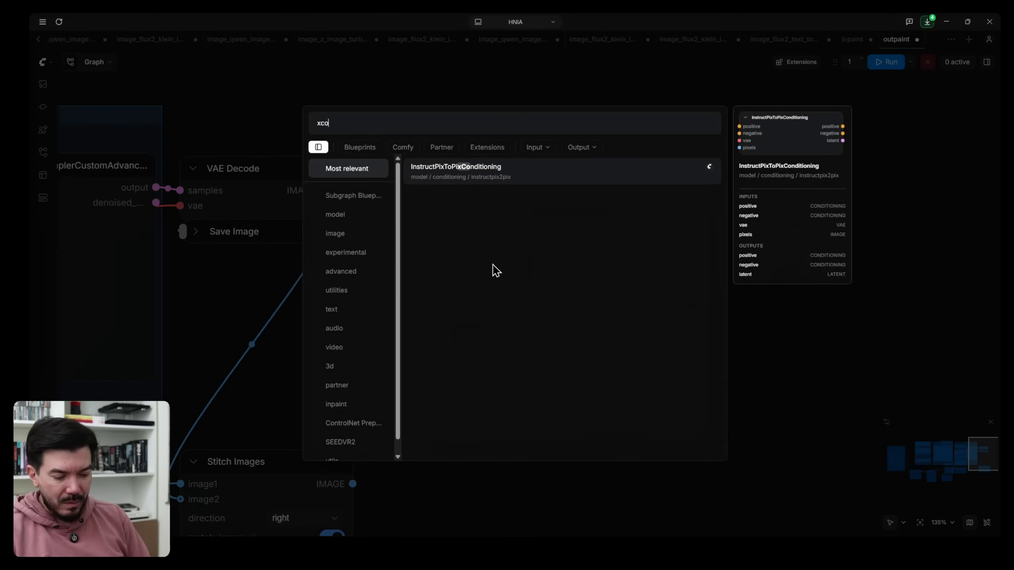
{"action": "key", "text": "BackSpace"}
{"action": "key", "text": "BackSpace"}
{"action": "key", "text": "BackSpace"}
{"action": "type", "text": "compa"}
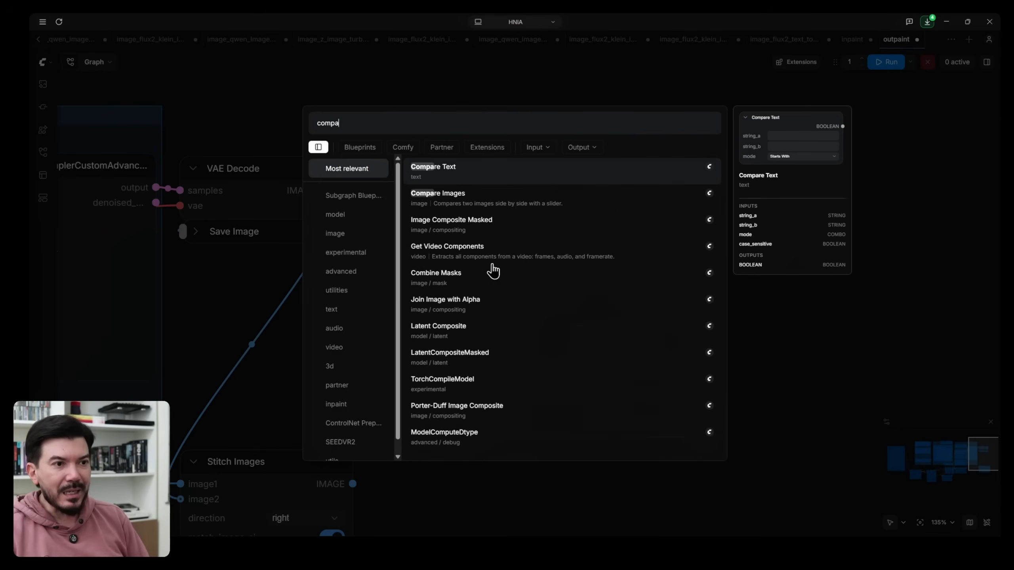
{"action": "left_click", "coordinate": [464, 195]}
{"action": "left_click_drag", "start_coordinate": [498, 231], "coordinate": [603, 246]}
Connect VAE Decode to image_a and Stitch Images to image_b of Compare Images, run the workflow, and widen the comparison node.
{"action": "left_click_drag", "start_coordinate": [323, 190], "coordinate": [465, 263]}
{"action": "scroll", "coordinate": [411, 335], "scroll_direction": "down", "scroll_amount": 3}
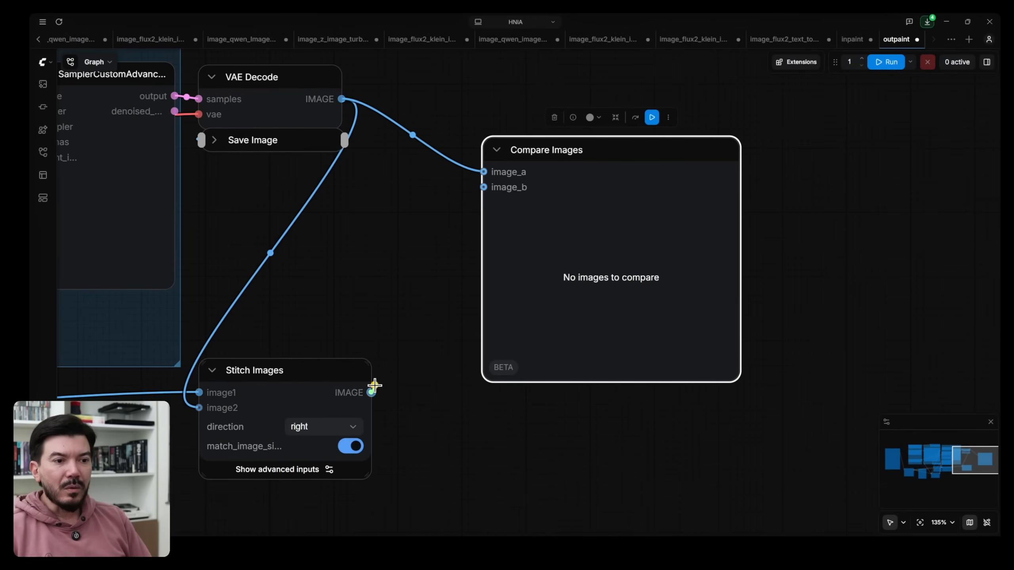
{"action": "left_click_drag", "start_coordinate": [371, 393], "coordinate": [485, 188]}
{"action": "left_click", "coordinate": [882, 63]}
{"action": "left_click_drag", "start_coordinate": [733, 375], "coordinate": [956, 402]}
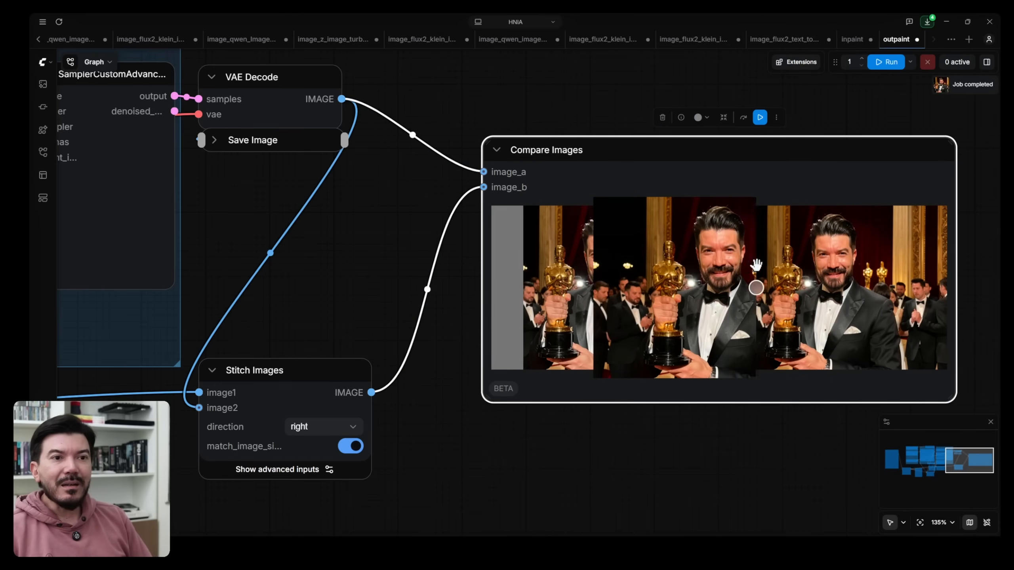
Attach a Preview Image node to the VAE Decode output, run the workflow, and place the preview above Compare Images.
{"action": "left_click_drag", "start_coordinate": [362, 257], "coordinate": [607, 246]}
{"action": "scroll", "coordinate": [577, 326], "scroll_direction": "down", "scroll_amount": 3}
{"action": "scroll", "coordinate": [577, 332], "scroll_direction": "down", "scroll_amount": 1}
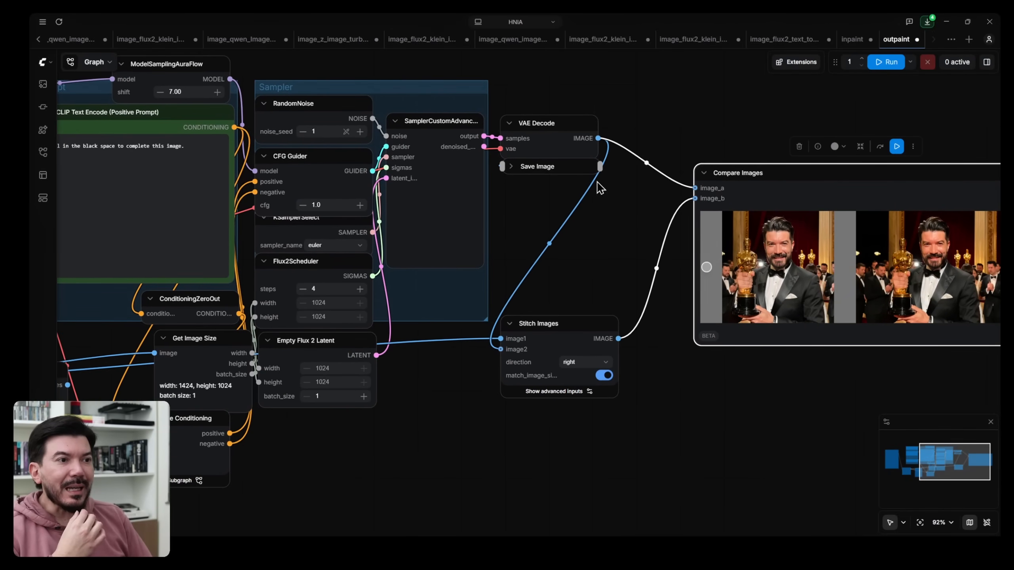
{"action": "left_click_drag", "start_coordinate": [547, 84], "coordinate": [404, 141]}
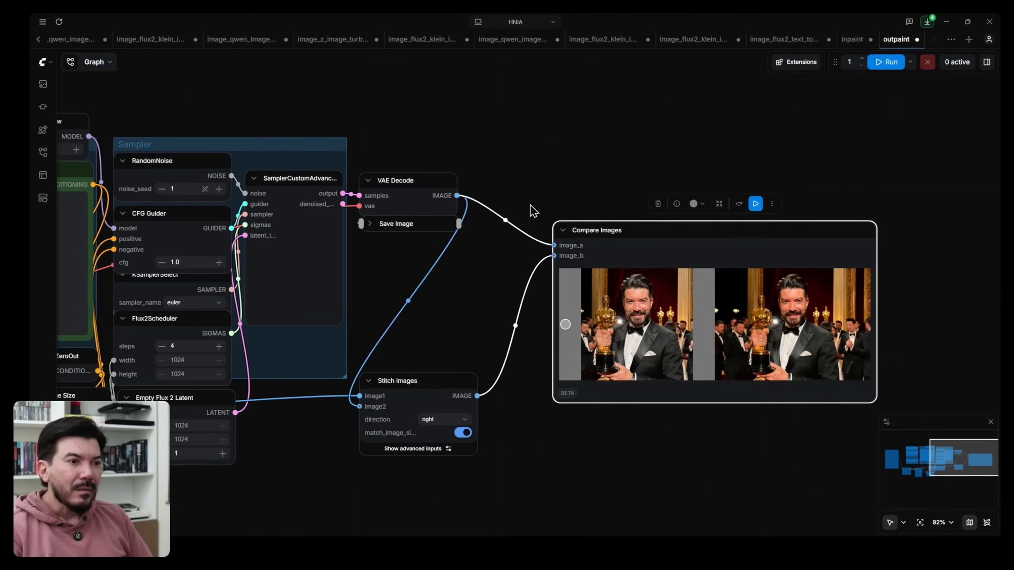
{"action": "left_click_drag", "start_coordinate": [459, 194], "coordinate": [580, 114]}
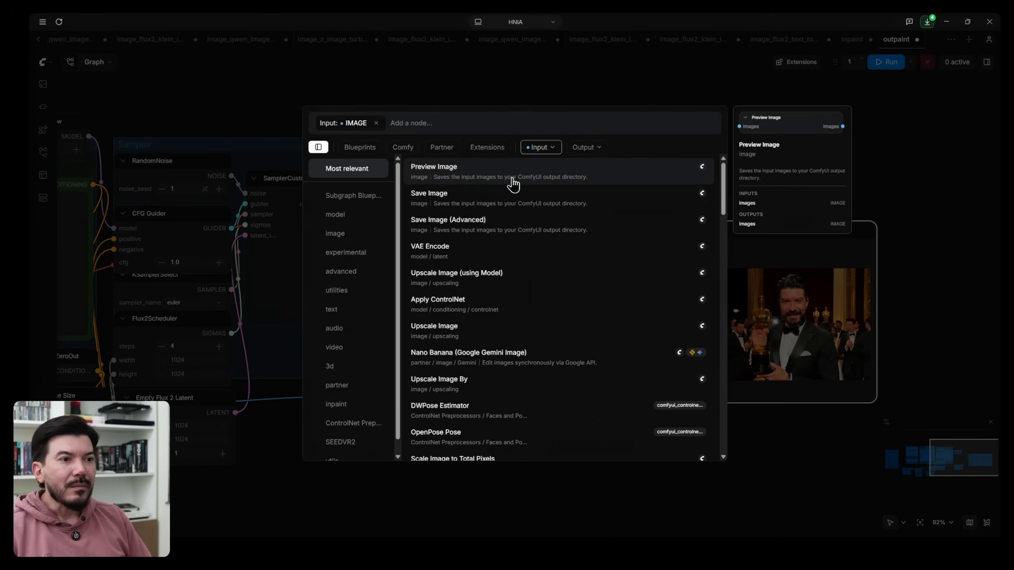
{"action": "left_click", "coordinate": [522, 172]}
{"action": "left_click", "coordinate": [884, 62]}
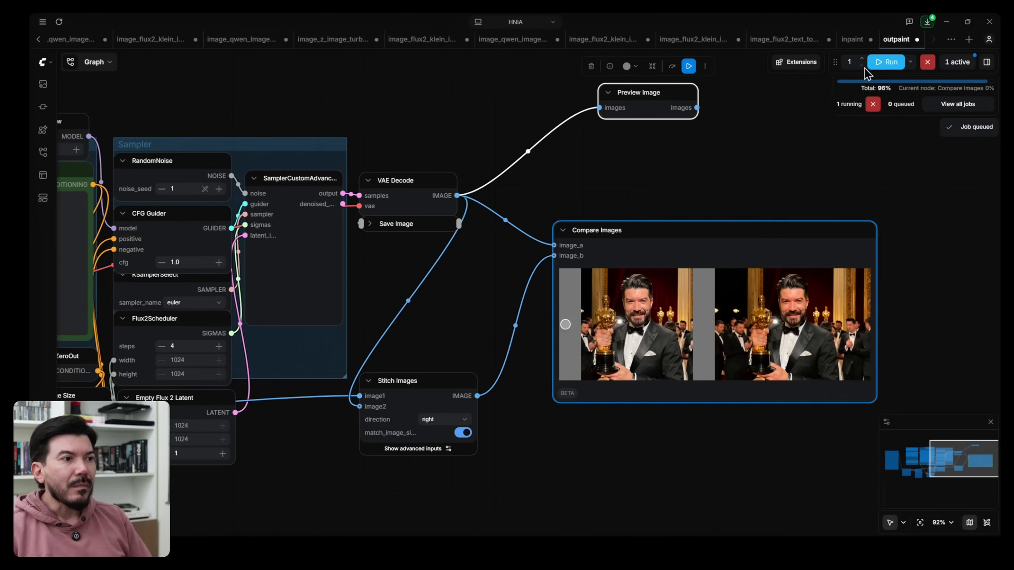
{"action": "left_click_drag", "start_coordinate": [646, 94], "coordinate": [621, 82]}
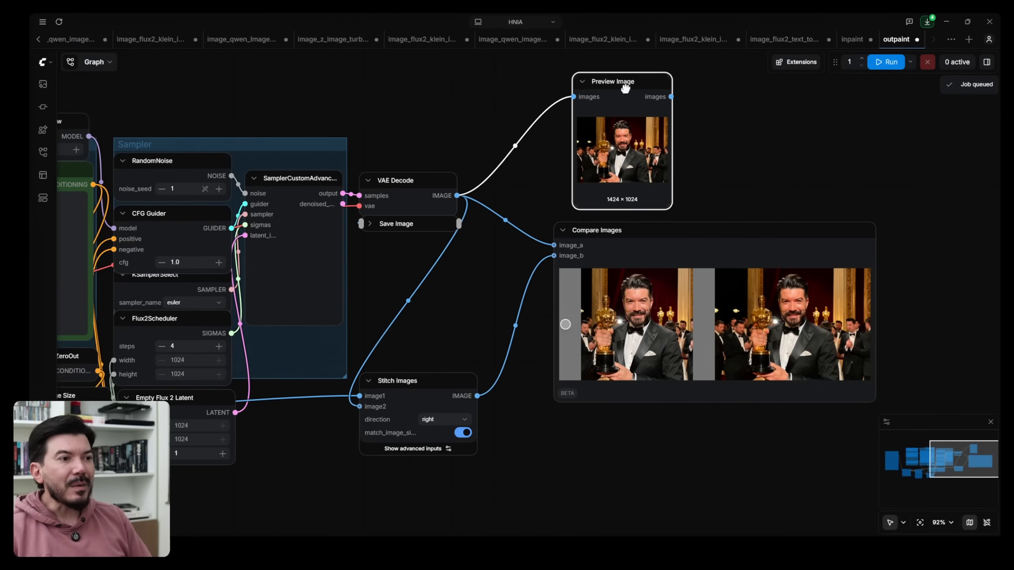
Delete the Stitch Images node and the Preview Image node above Compare Images, then run the workflow again.
{"action": "left_click_drag", "start_coordinate": [480, 395], "coordinate": [541, 449]}
{"action": "left_click", "coordinate": [509, 488]}
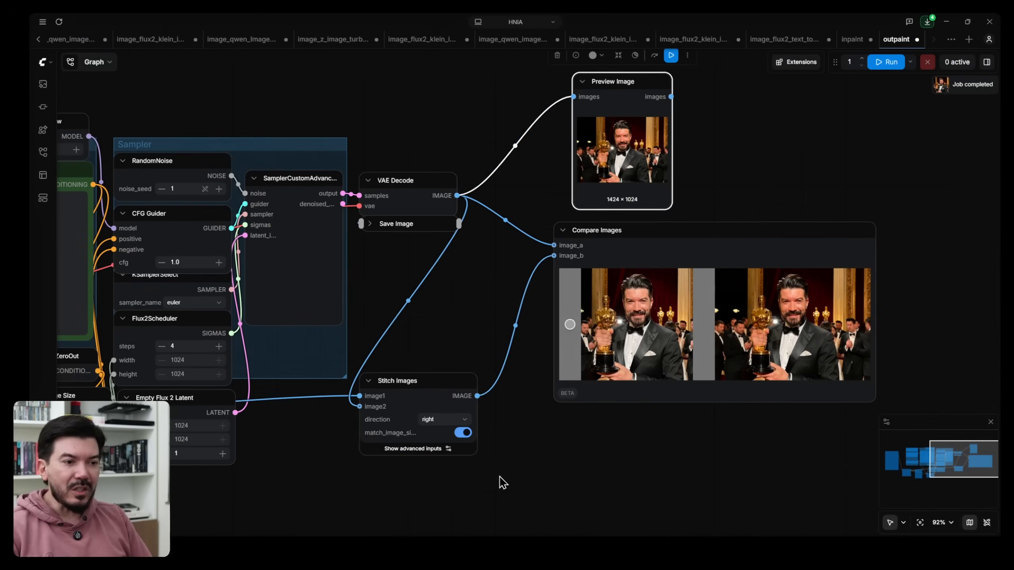
{"action": "left_click", "coordinate": [428, 385]}
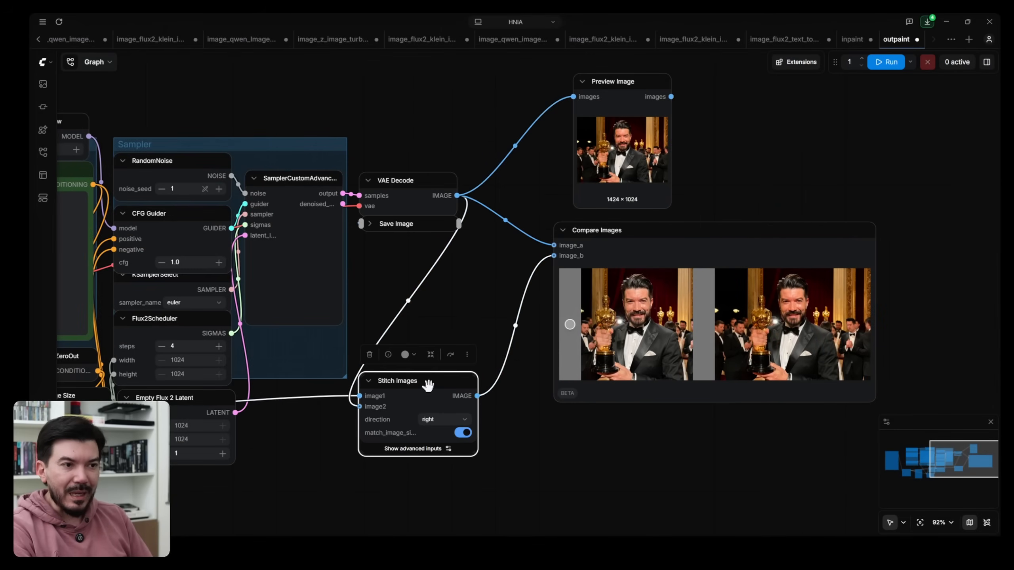
{"action": "key", "text": "Delete"}
{"action": "left_click", "coordinate": [627, 79]}
{"action": "key", "text": "Delete"}
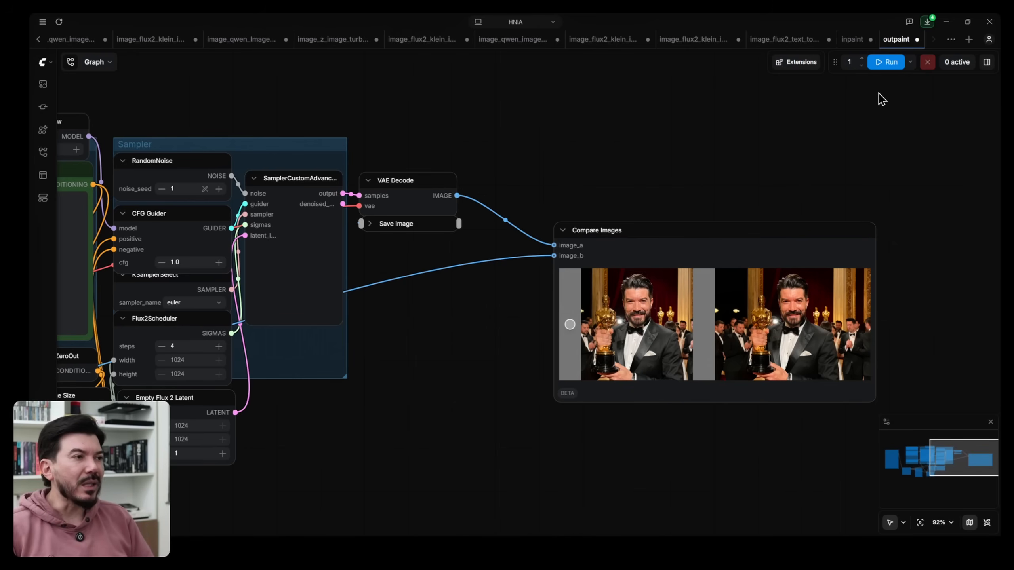
{"action": "left_click", "coordinate": [872, 64]}
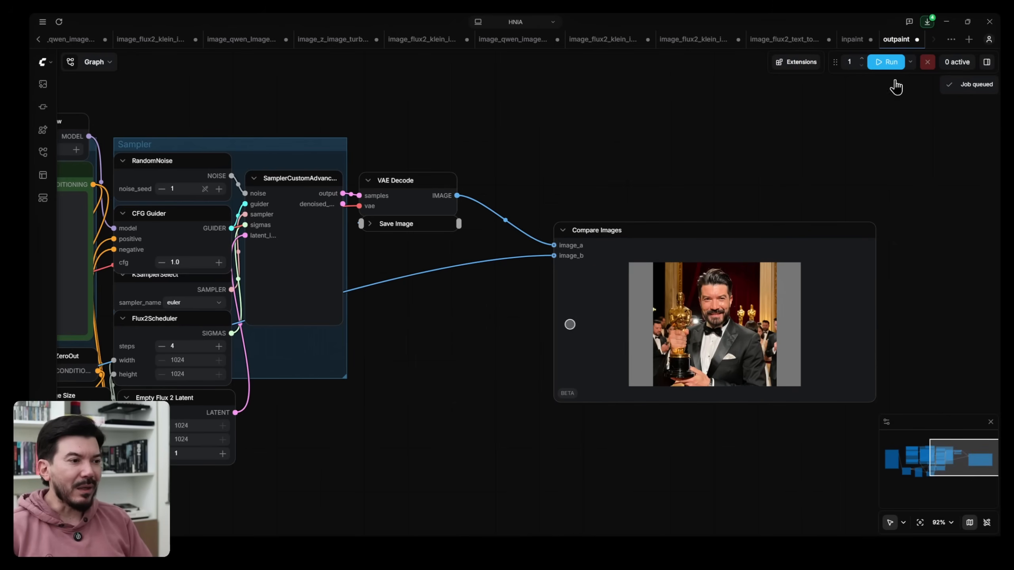
Move the Compare Images node up beside VAE Decode and enlarge it.
{"action": "left_click_drag", "start_coordinate": [716, 230], "coordinate": [660, 161]}
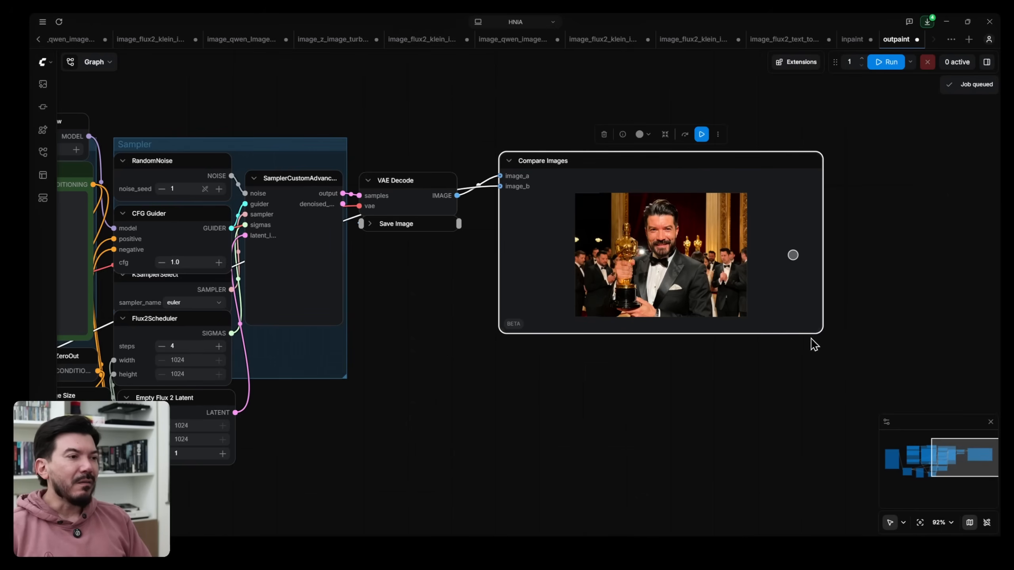
{"action": "left_click_drag", "start_coordinate": [814, 325], "coordinate": [949, 474]}
{"action": "left_click_drag", "start_coordinate": [967, 367], "coordinate": [785, 335]}
Compare the padded original with the outpainted image up close, examining the face, background guests and extended areas on both sides.
{"action": "scroll", "coordinate": [785, 335], "scroll_direction": "up", "scroll_amount": 5}
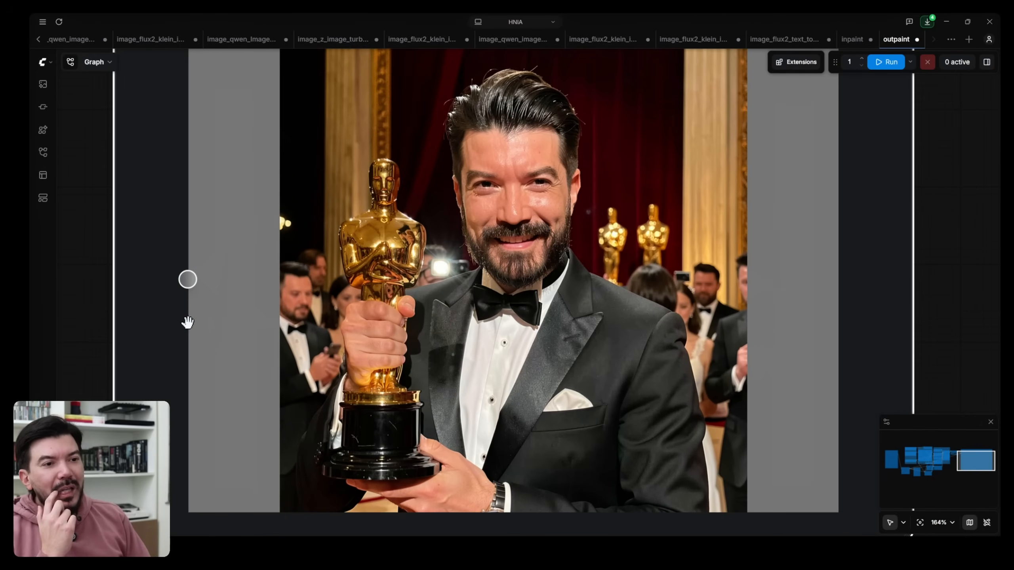
{"action": "scroll", "coordinate": [533, 201], "scroll_direction": "up", "scroll_amount": 7}
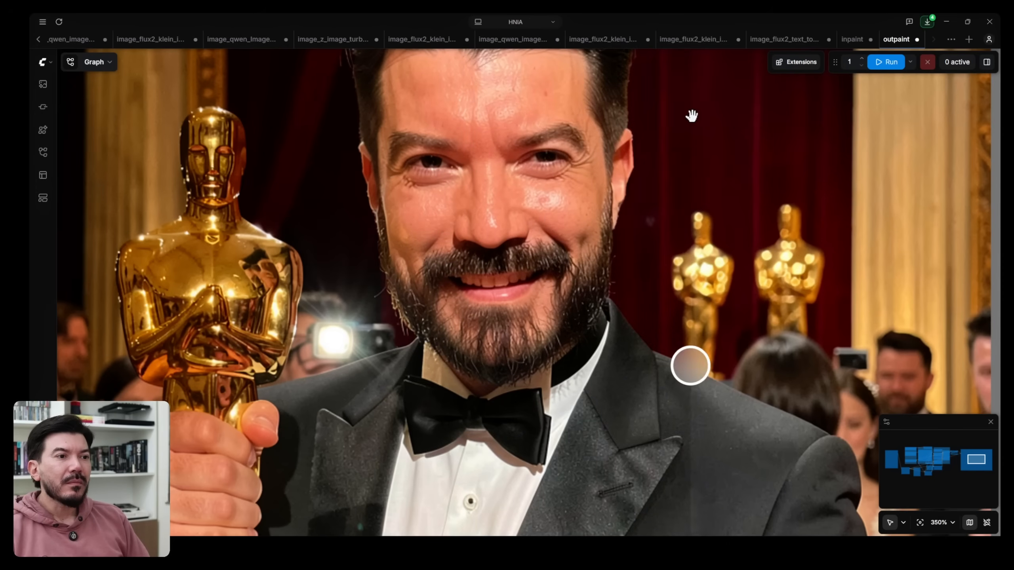
{"action": "scroll", "coordinate": [492, 478], "scroll_direction": "down", "scroll_amount": 10}
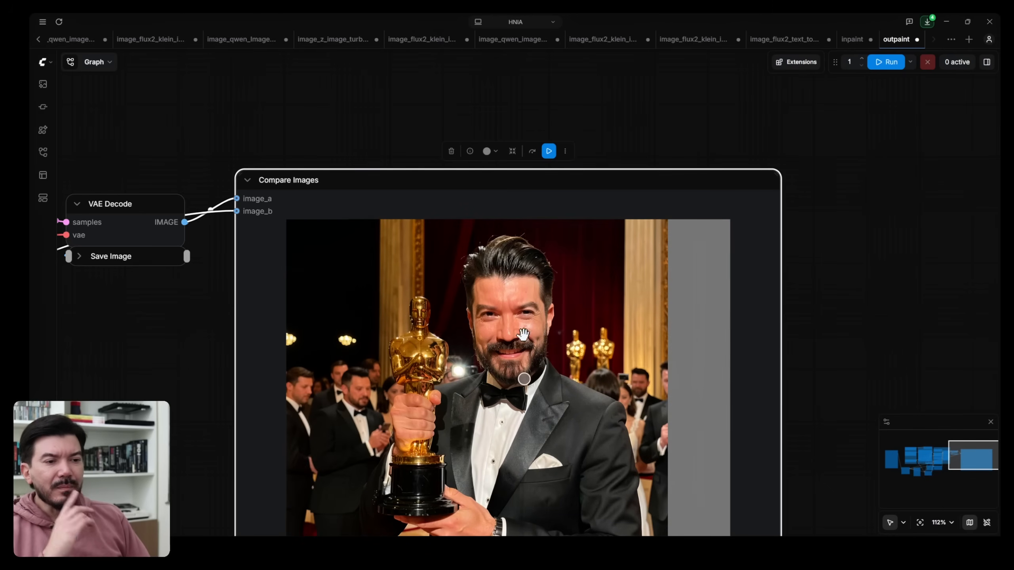
{"action": "scroll", "coordinate": [519, 381], "scroll_direction": "down", "scroll_amount": 4}
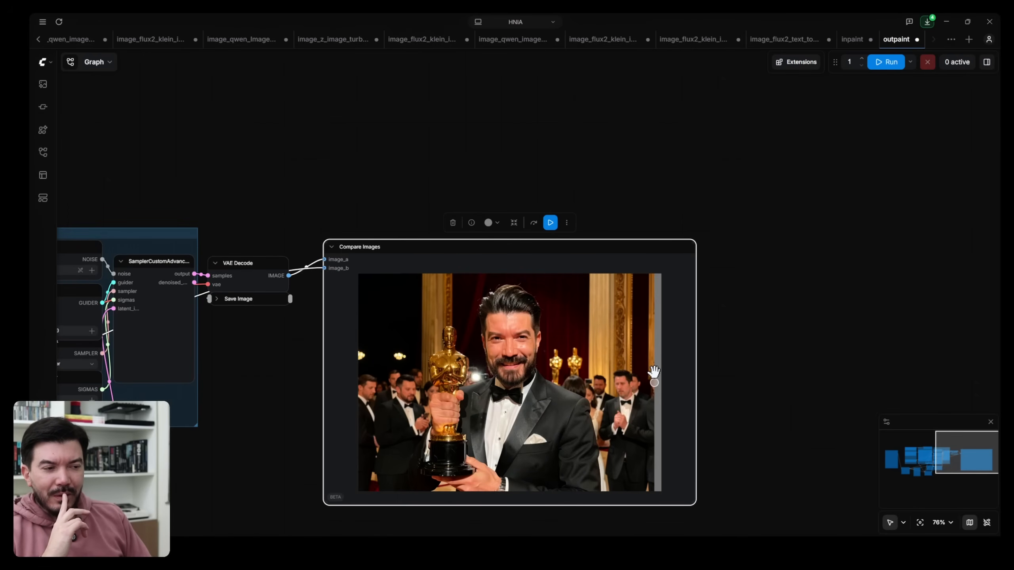
{"action": "scroll", "coordinate": [647, 384], "scroll_direction": "up", "scroll_amount": 4}
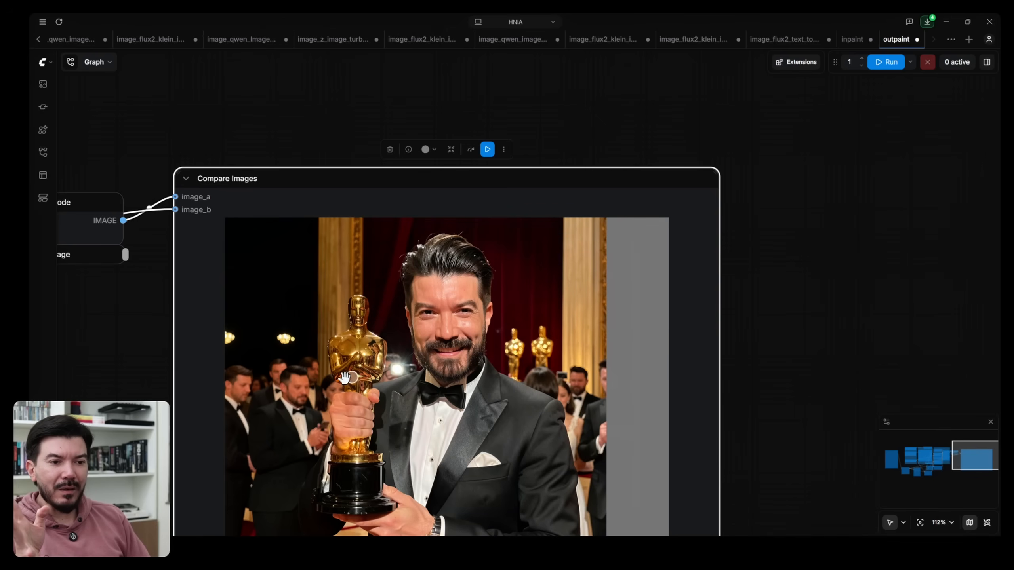
{"action": "scroll", "coordinate": [306, 427], "scroll_direction": "up", "scroll_amount": 5}
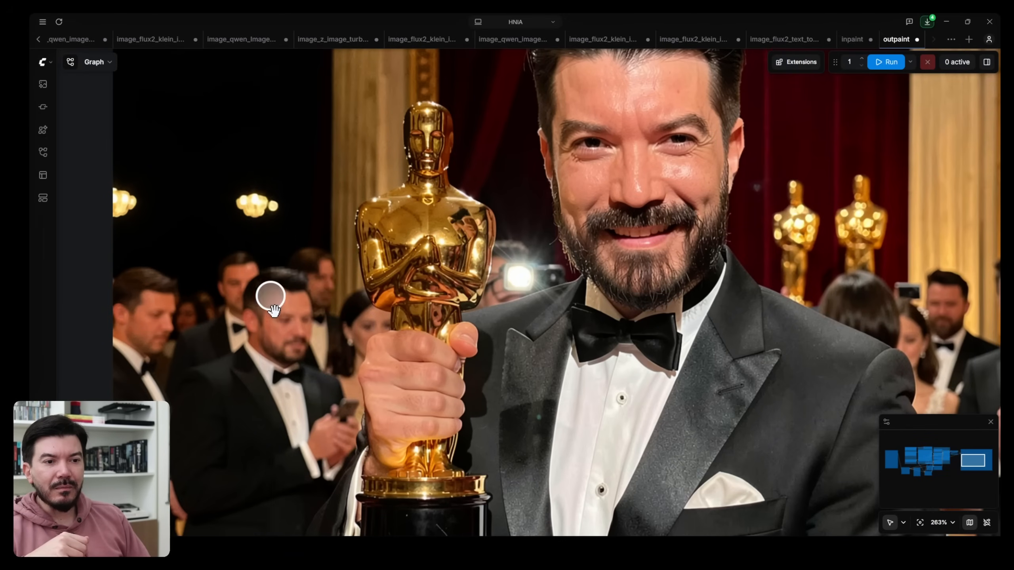
{"action": "scroll", "coordinate": [290, 335], "scroll_direction": "up", "scroll_amount": 4}
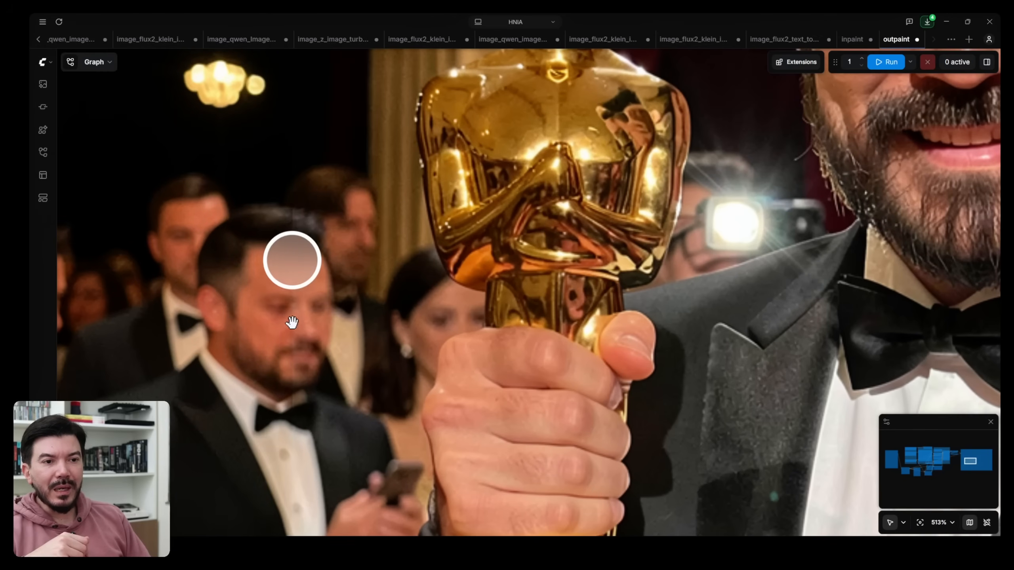
{"action": "scroll", "coordinate": [301, 346], "scroll_direction": "down", "scroll_amount": 7}
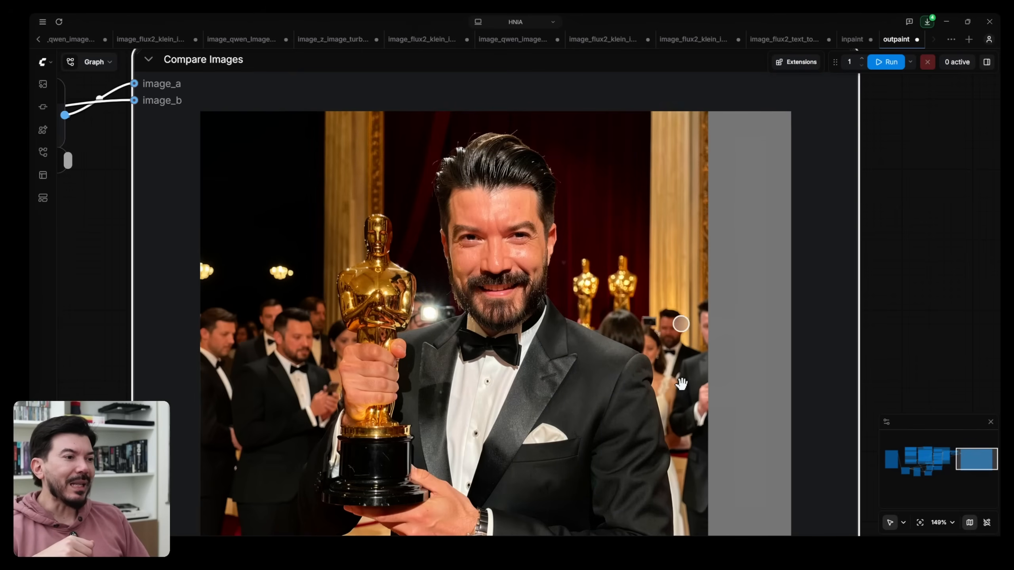
{"action": "scroll", "coordinate": [675, 382], "scroll_direction": "up", "scroll_amount": 5}
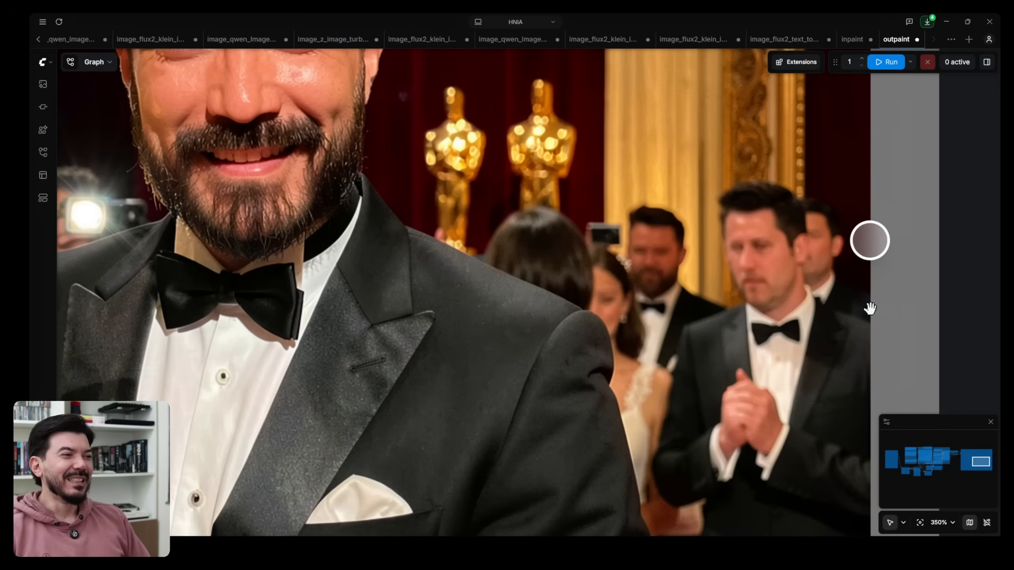
{"action": "scroll", "coordinate": [866, 240], "scroll_direction": "down", "scroll_amount": 15}
{"action": "left_click_drag", "start_coordinate": [613, 423], "coordinate": [400, 433]}
{"action": "scroll", "coordinate": [524, 431], "scroll_direction": "up", "scroll_amount": 9}
{"action": "left_click_drag", "start_coordinate": [535, 423], "coordinate": [434, 533]}
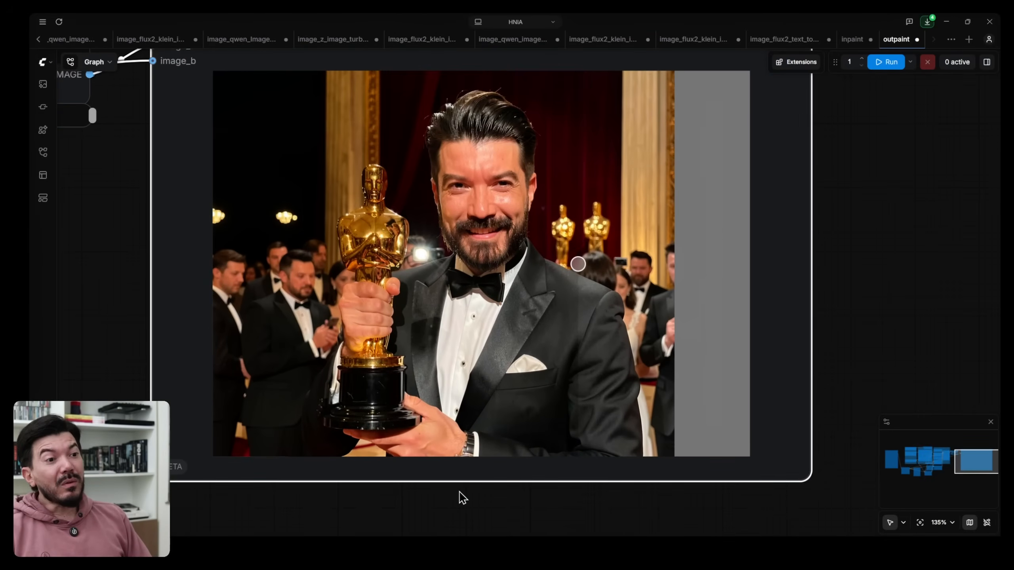
{"action": "scroll", "coordinate": [459, 496], "scroll_direction": "down", "scroll_amount": 3}
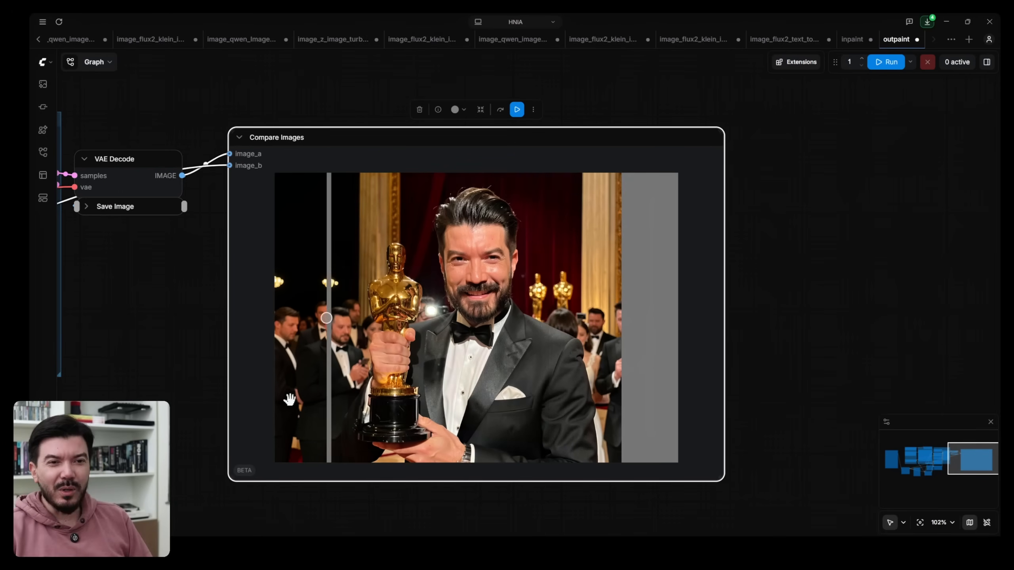
Review the whole outpaint workflow, look at the Inpaint Crop node in the inpaint workflow, and return to outpaint.
{"action": "scroll", "coordinate": [143, 391], "scroll_direction": "down", "scroll_amount": 6}
{"action": "left_click_drag", "start_coordinate": [156, 392], "coordinate": [722, 343]}
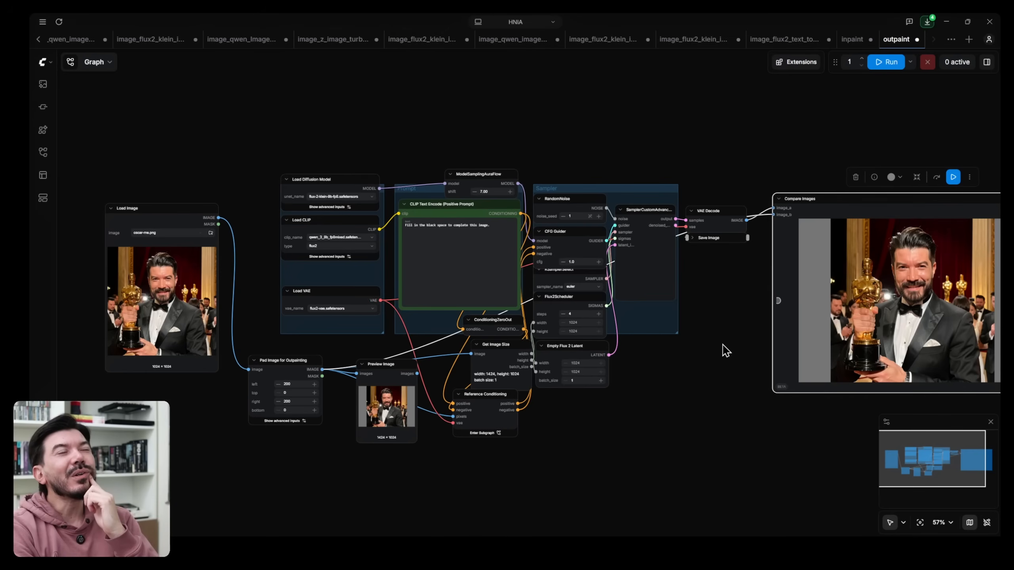
{"action": "left_click", "coordinate": [855, 39]}
{"action": "scroll", "coordinate": [397, 512], "scroll_direction": "down", "scroll_amount": 8}
{"action": "left_click_drag", "start_coordinate": [402, 449], "coordinate": [472, 215]}
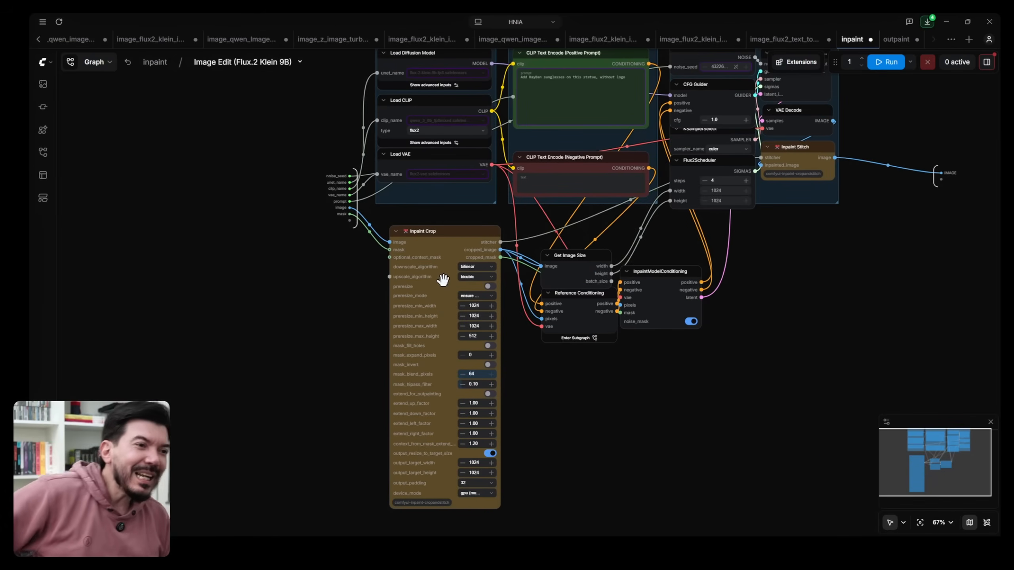
{"action": "left_click", "coordinate": [896, 39]}
{"action": "left_click_drag", "start_coordinate": [295, 457], "coordinate": [358, 380]}
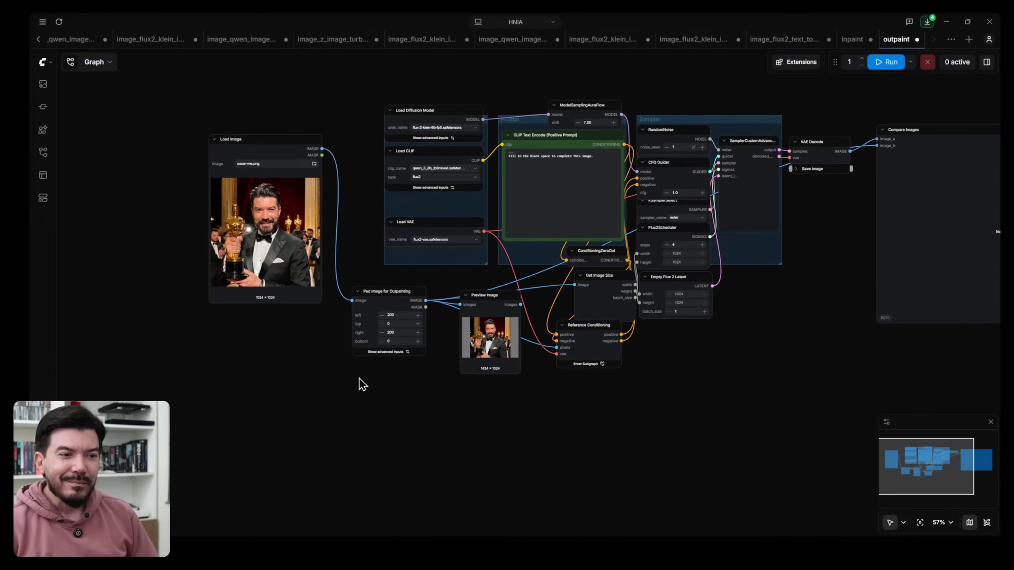
Search the node library for outpainting nodes.
{"action": "double_click", "coordinate": [360, 383]}
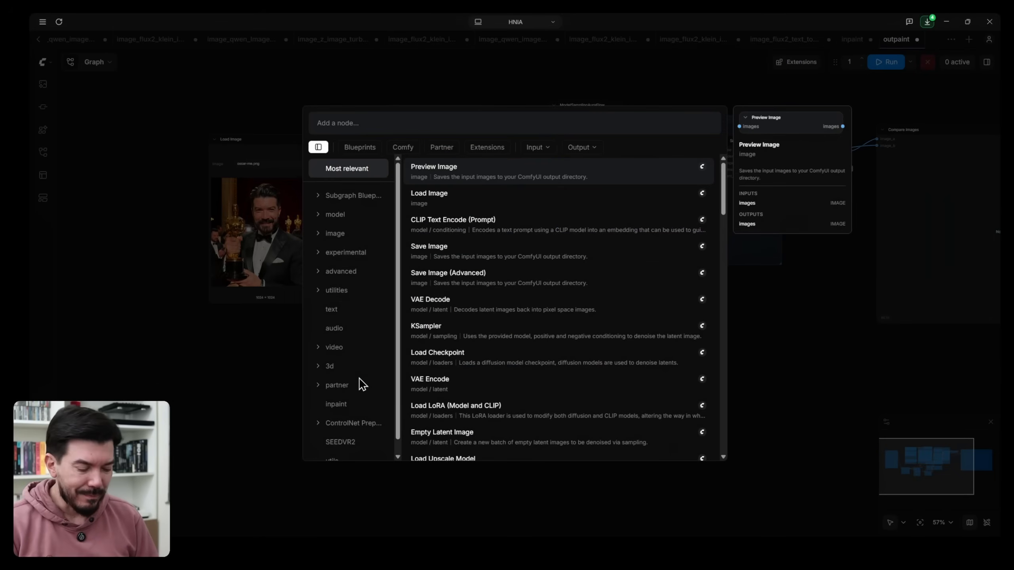
{"action": "type", "text": "outpai"}
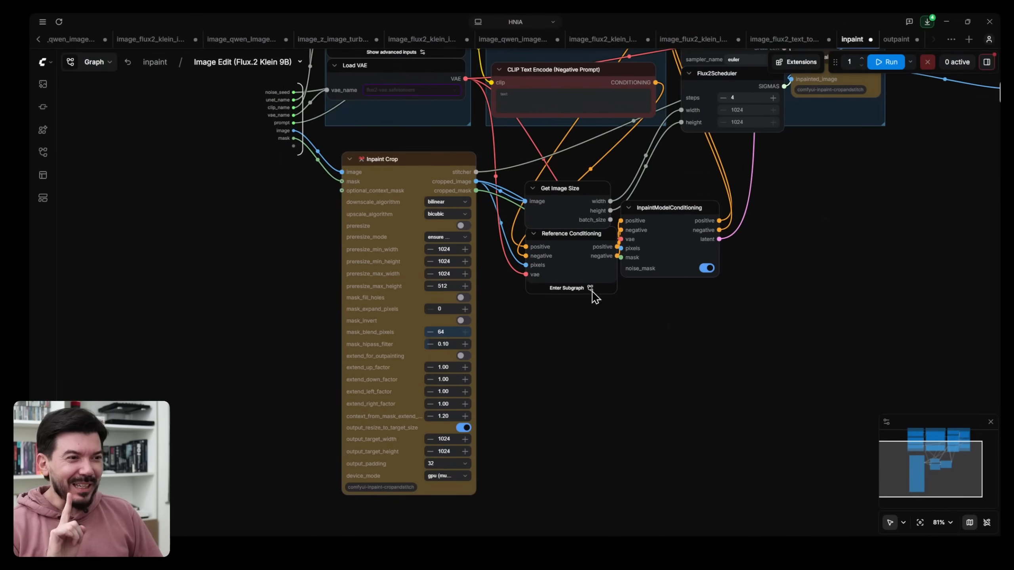
Return to the top level of the inpaint workflow, check the mask over the statue's head, and run the workflow.
{"action": "scroll", "coordinate": [785, 218], "scroll_direction": "down", "scroll_amount": 5}
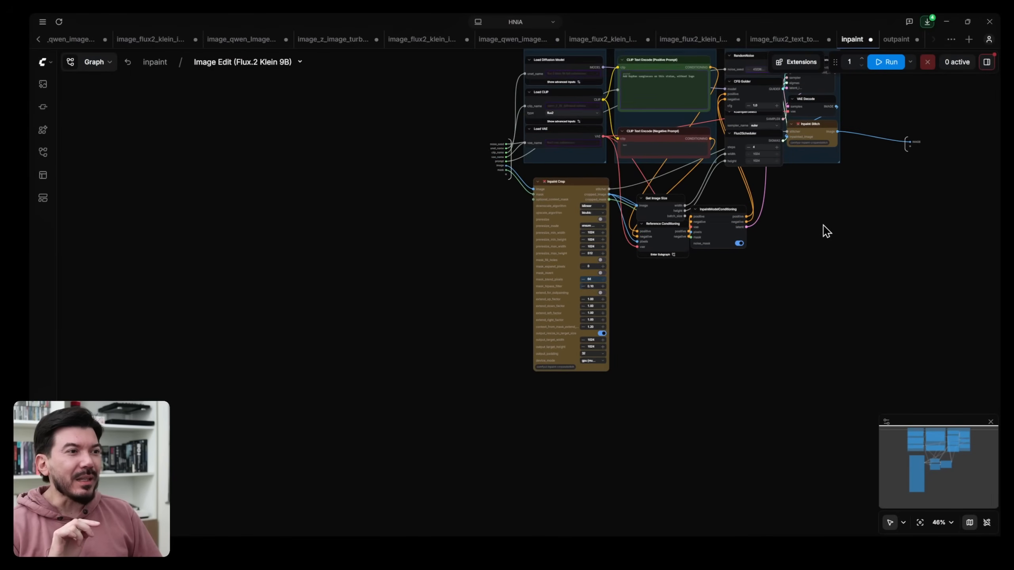
{"action": "left_click", "coordinate": [155, 63]}
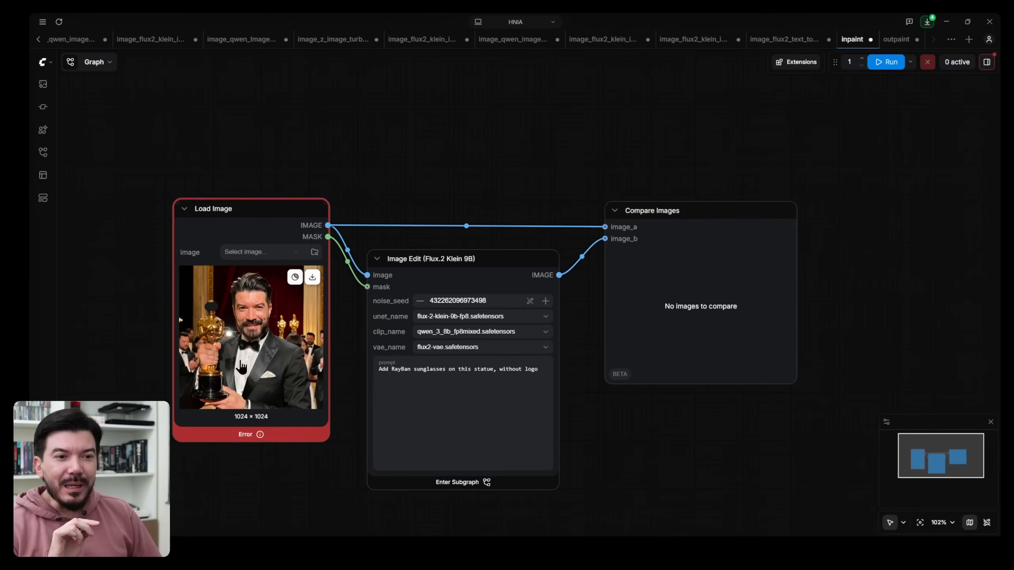
{"action": "scroll", "coordinate": [206, 298], "scroll_direction": "up", "scroll_amount": 4}
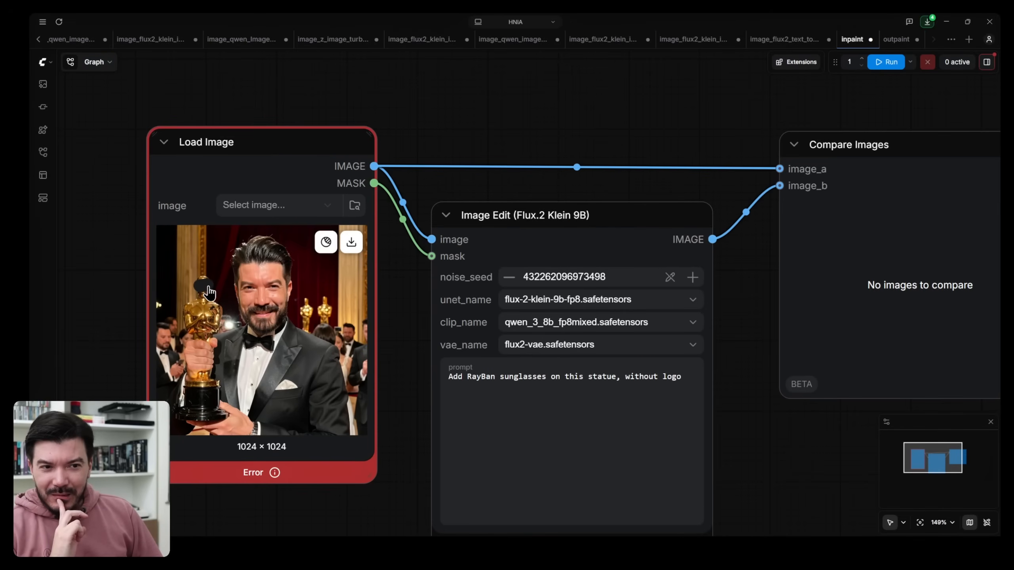
{"action": "scroll", "coordinate": [211, 294], "scroll_direction": "up", "scroll_amount": 12}
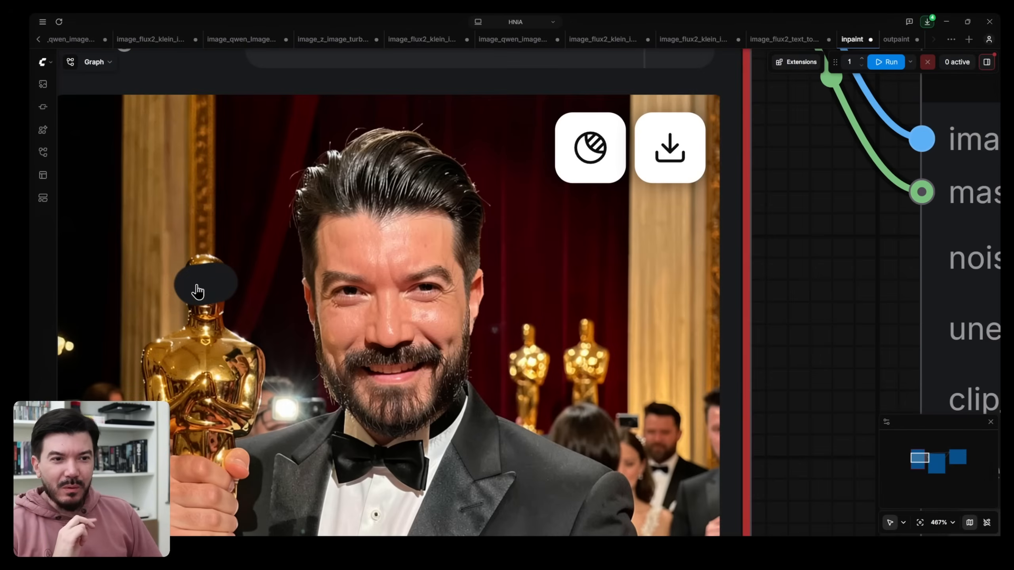
{"action": "scroll", "coordinate": [198, 292], "scroll_direction": "down", "scroll_amount": 15}
{"action": "left_click", "coordinate": [886, 62]}
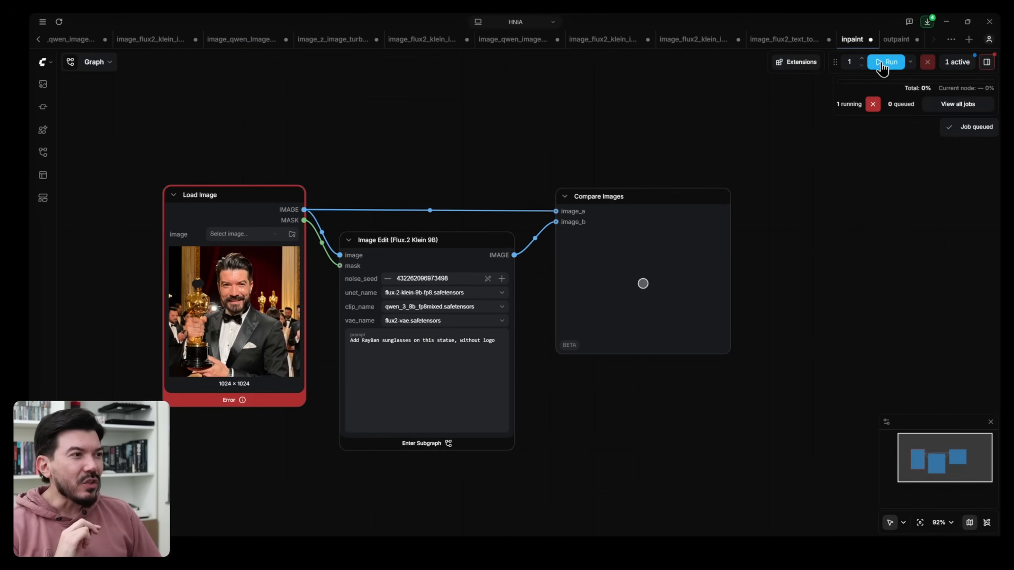
{"action": "scroll", "coordinate": [635, 284], "scroll_direction": "up", "scroll_amount": 12}
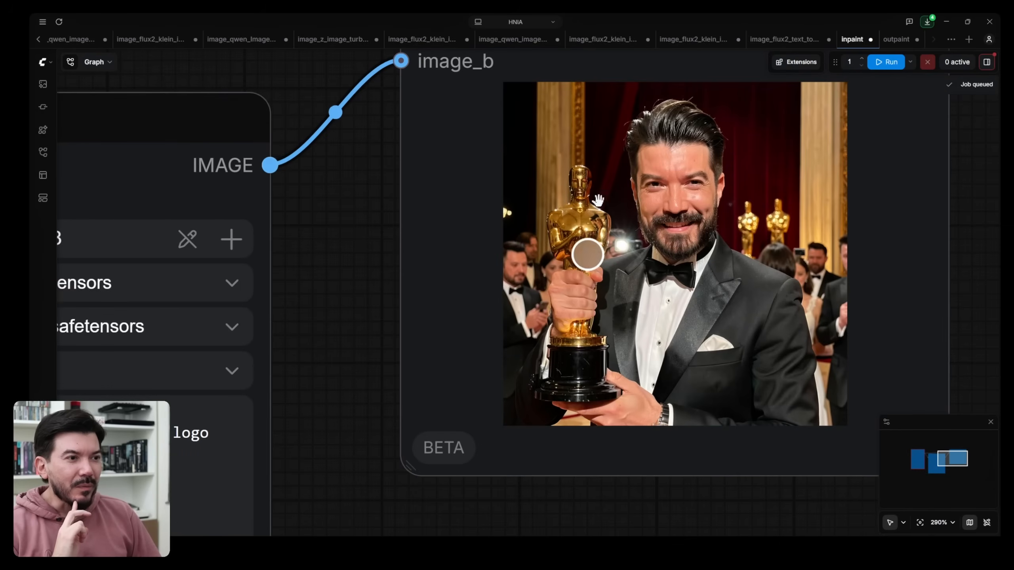
{"action": "scroll", "coordinate": [336, 289], "scroll_direction": "down", "scroll_amount": 4}
Clear and save the mask on the loaded image, and replace the Image Edit prompt with "Man winning an Oscar".
{"action": "left_click_drag", "start_coordinate": [338, 288], "coordinate": [717, 230]}
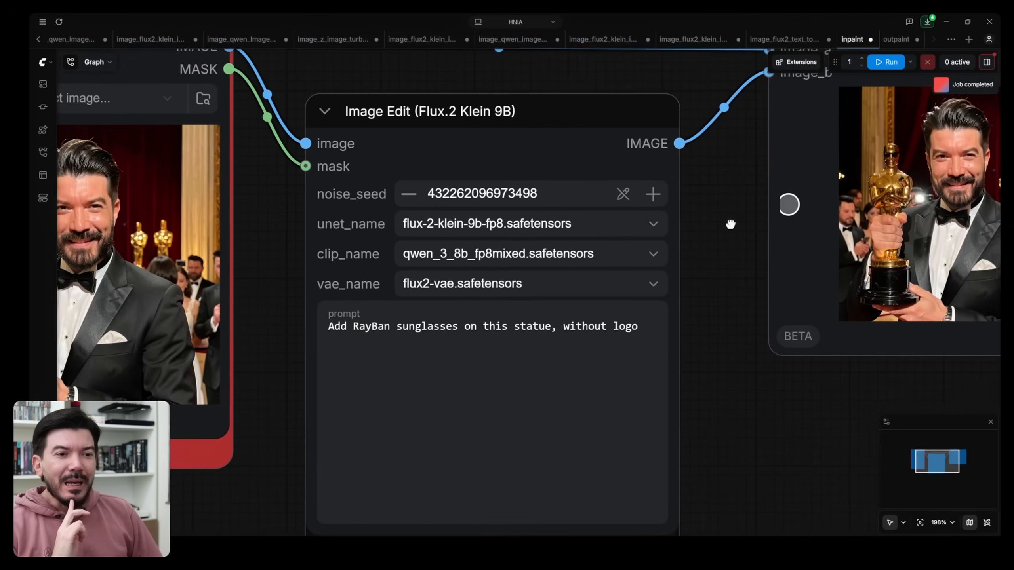
{"action": "scroll", "coordinate": [716, 230], "scroll_direction": "down", "scroll_amount": 3}
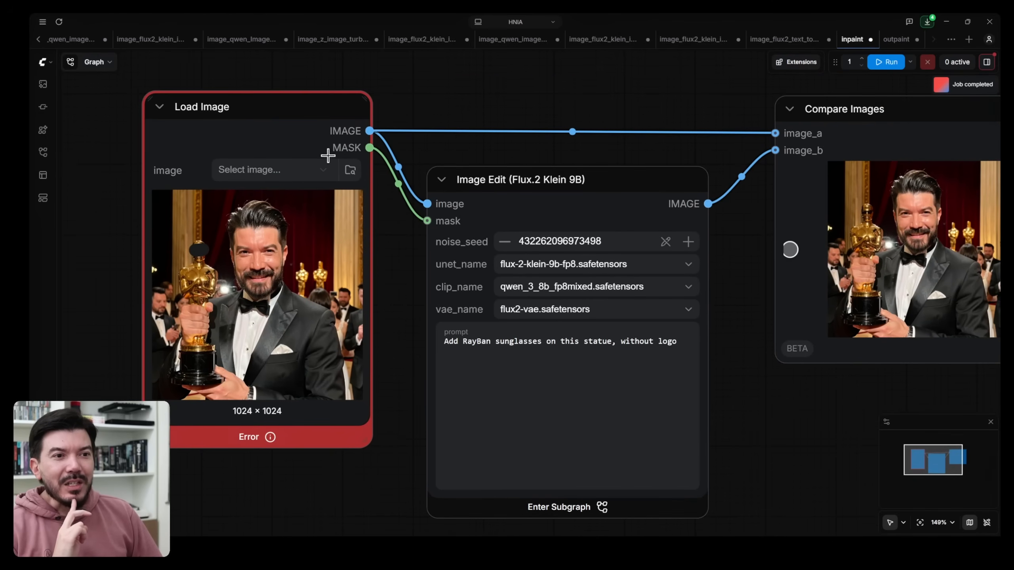
{"action": "left_click", "coordinate": [321, 208]}
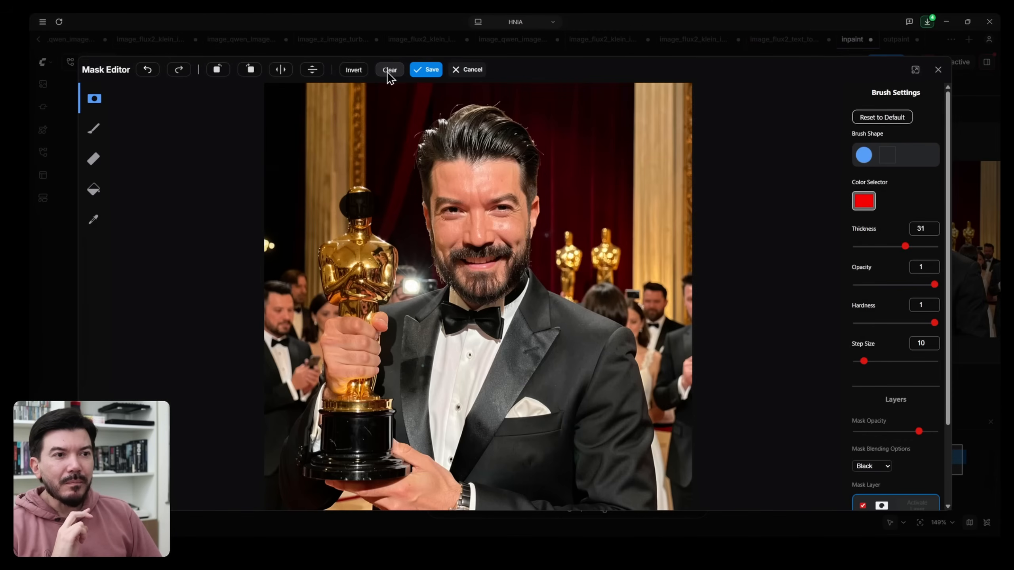
{"action": "left_click", "coordinate": [423, 71]}
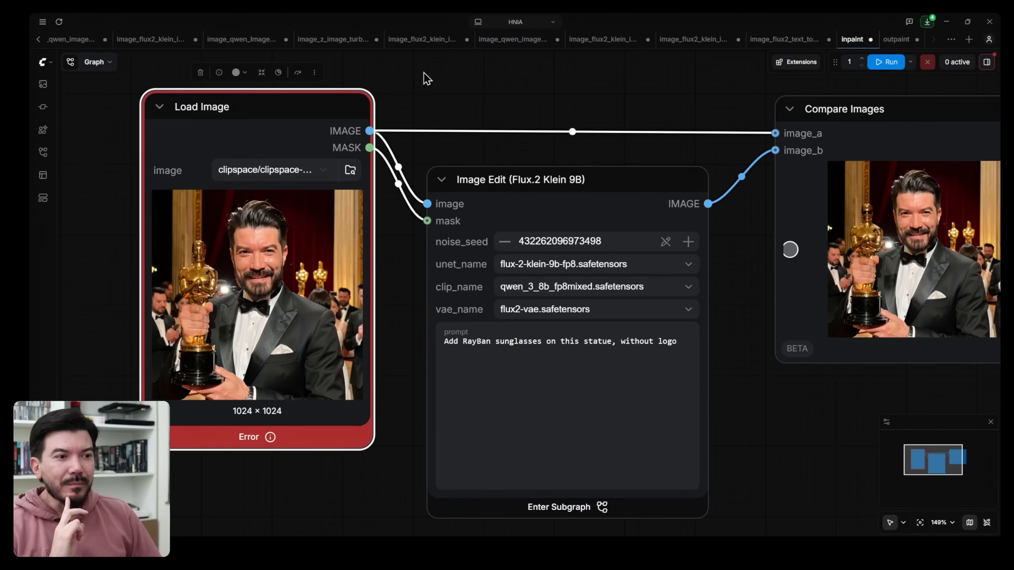
{"action": "left_click", "coordinate": [495, 342]}
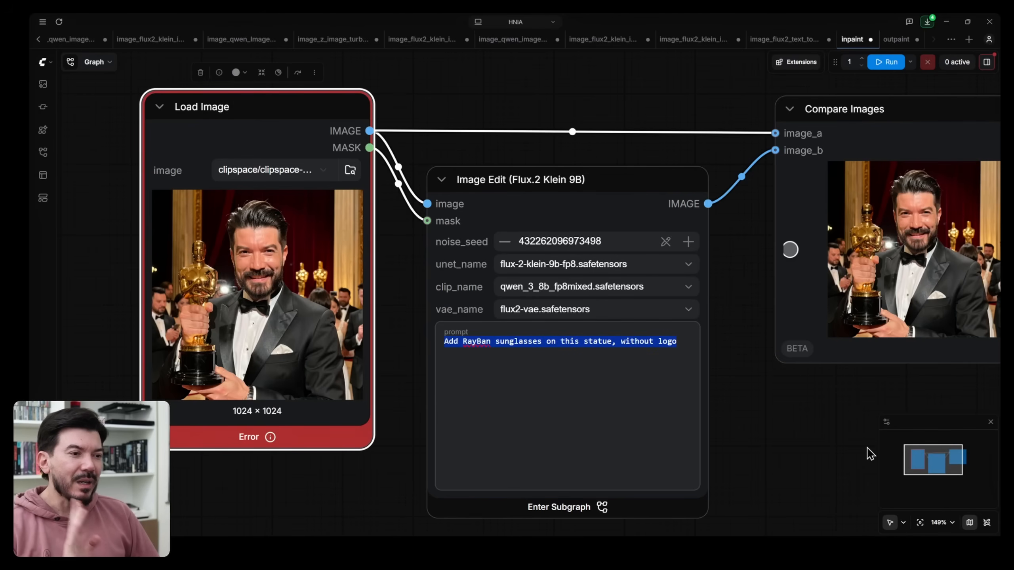
{"action": "type", "text": "Man winning an Oscar"}
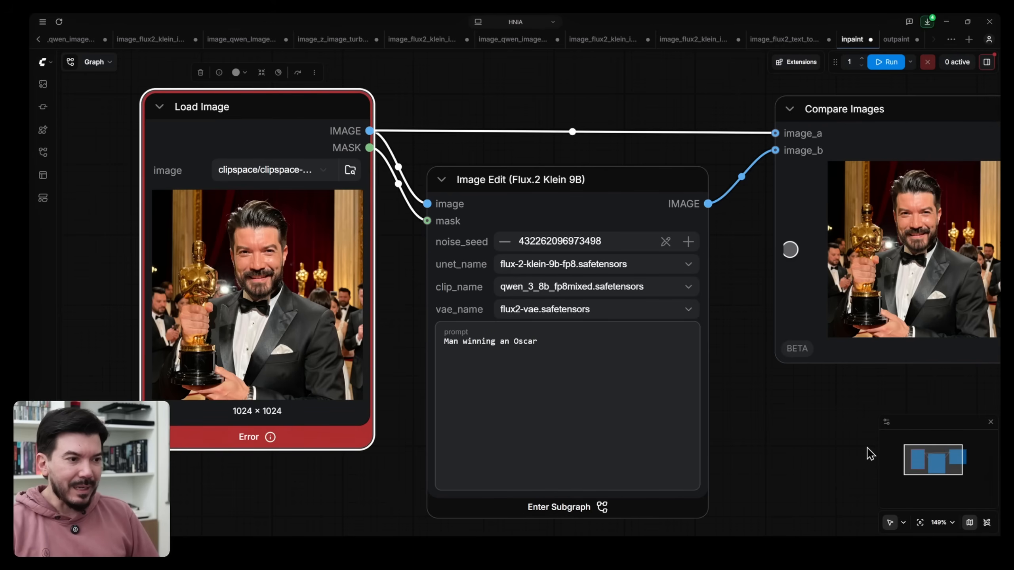
Enable extend_for_outpainting on the Inpaint Crop node inside the Image Edit subgraph.
{"action": "left_click", "coordinate": [566, 508]}
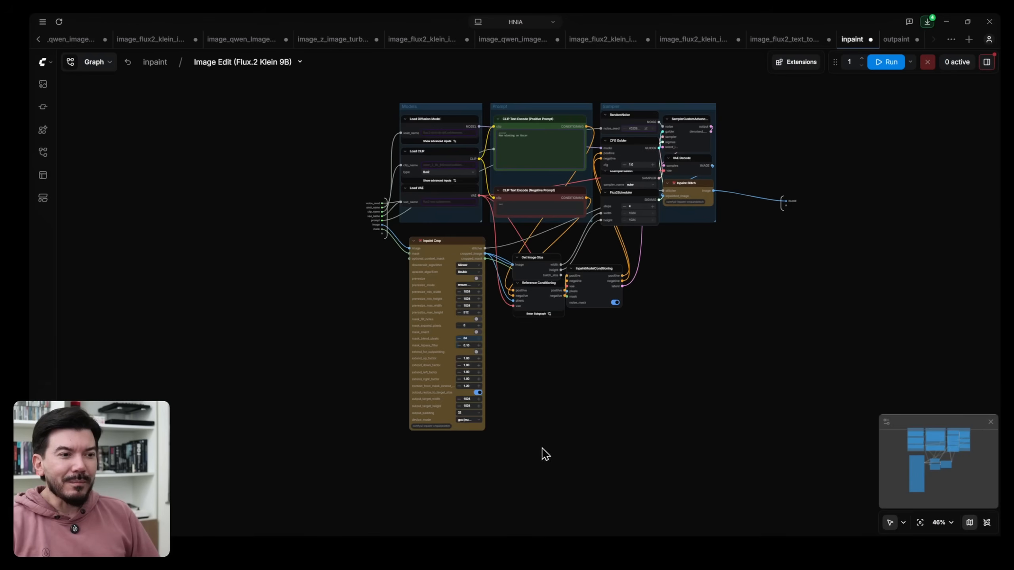
{"action": "scroll", "coordinate": [469, 353], "scroll_direction": "up", "scroll_amount": 15}
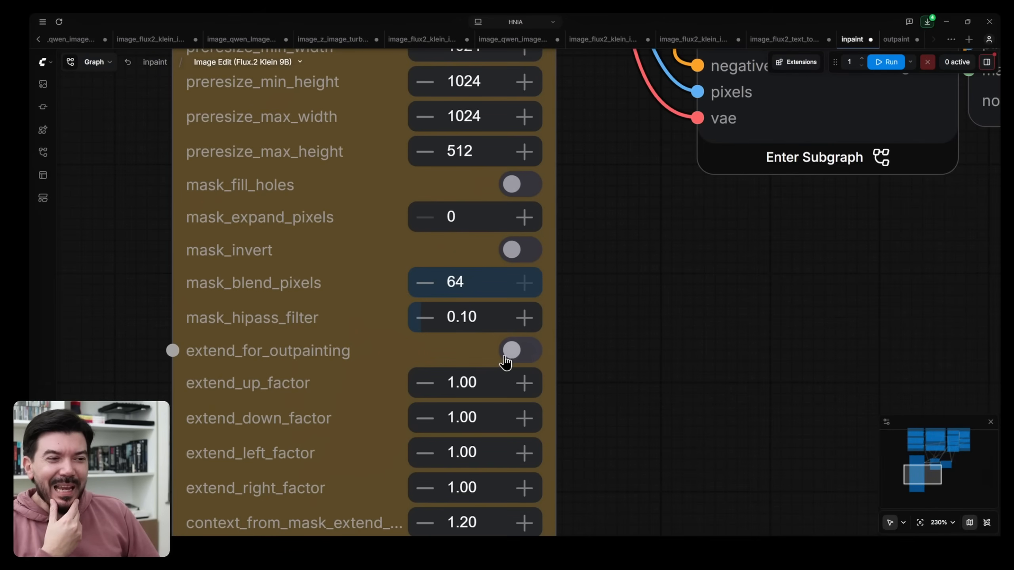
{"action": "left_click", "coordinate": [526, 358]}
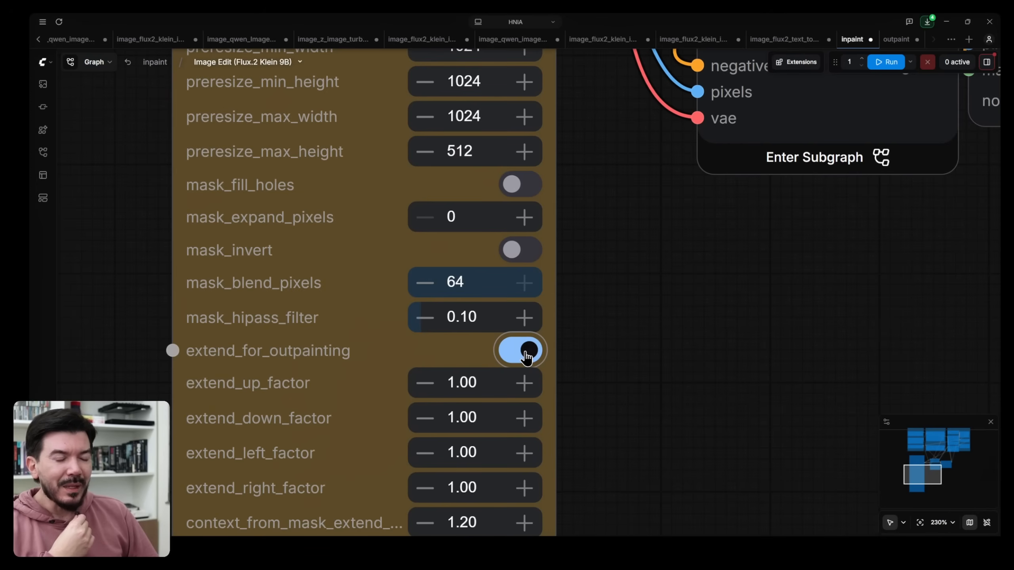
Set both extend_left_factor and extend_right_factor on the Inpaint Crop node to 1.10.
{"action": "left_click_drag", "start_coordinate": [550, 367], "coordinate": [667, 282]}
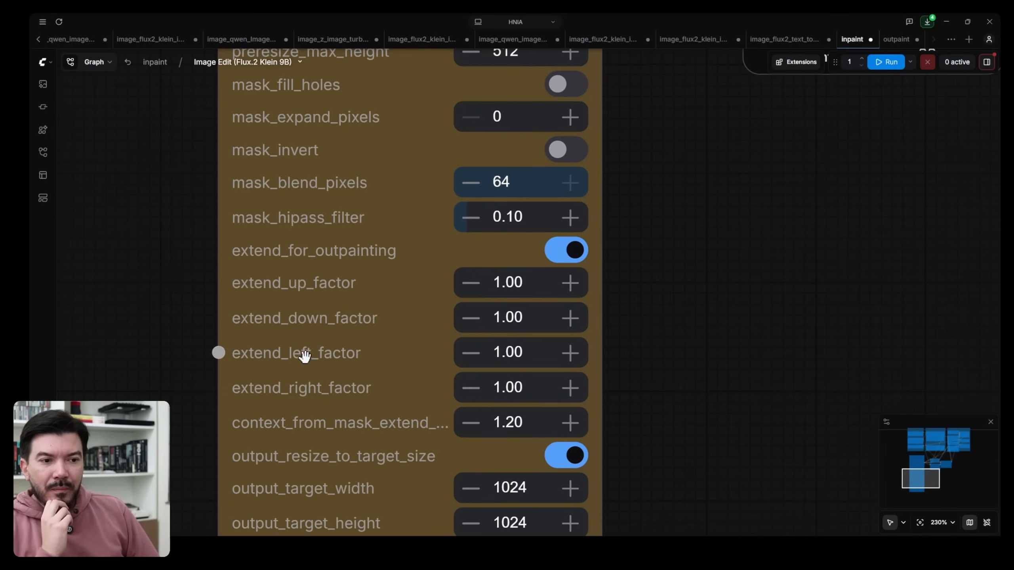
{"action": "left_click", "coordinate": [536, 356]}
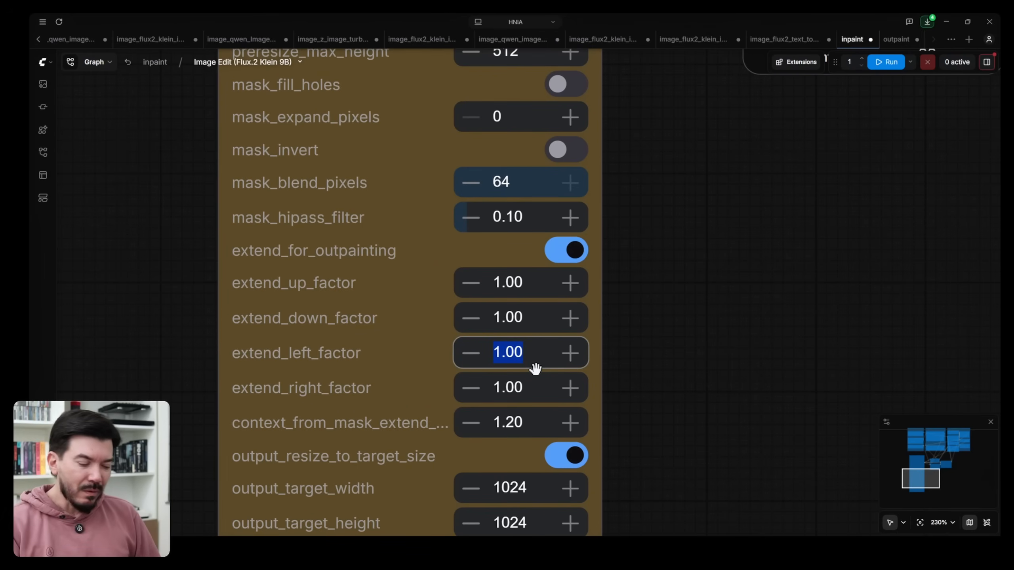
{"action": "left_click", "coordinate": [539, 385]}
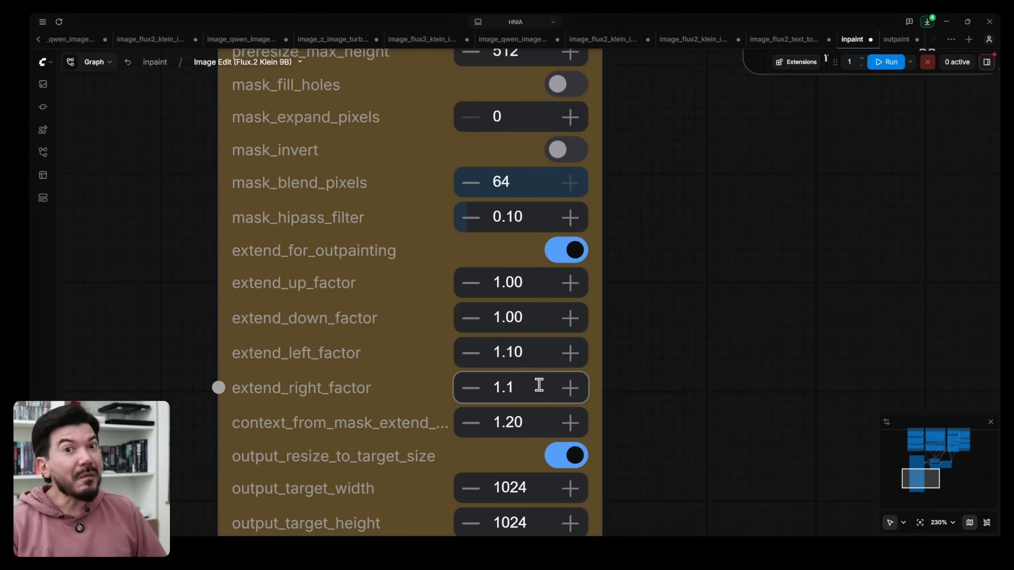
{"action": "key", "text": "Return"}
{"action": "scroll", "coordinate": [692, 364], "scroll_direction": "down", "scroll_amount": 5}
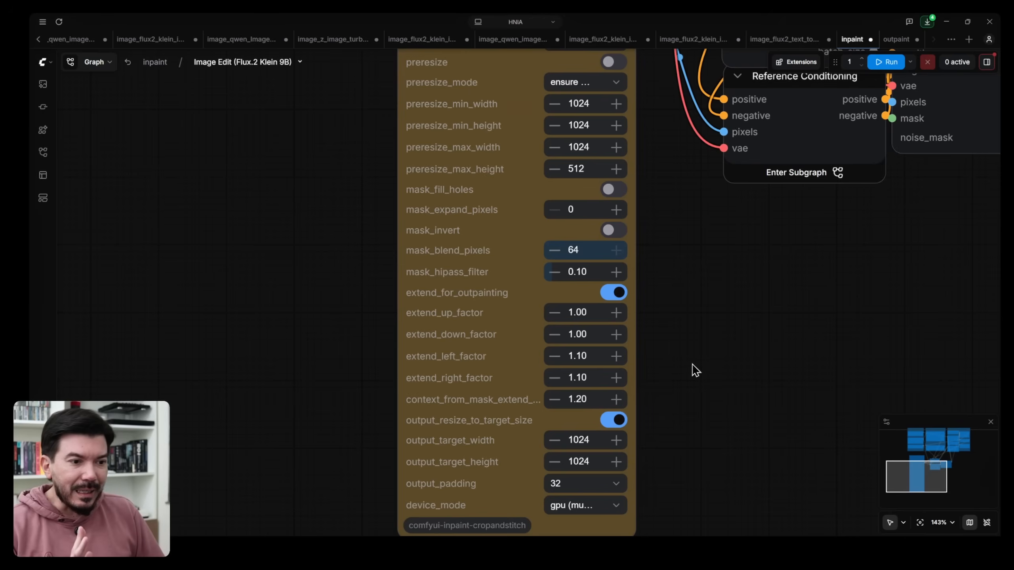
{"action": "scroll", "coordinate": [693, 364], "scroll_direction": "down", "scroll_amount": 4}
{"action": "left_click_drag", "start_coordinate": [840, 297], "coordinate": [736, 294]}
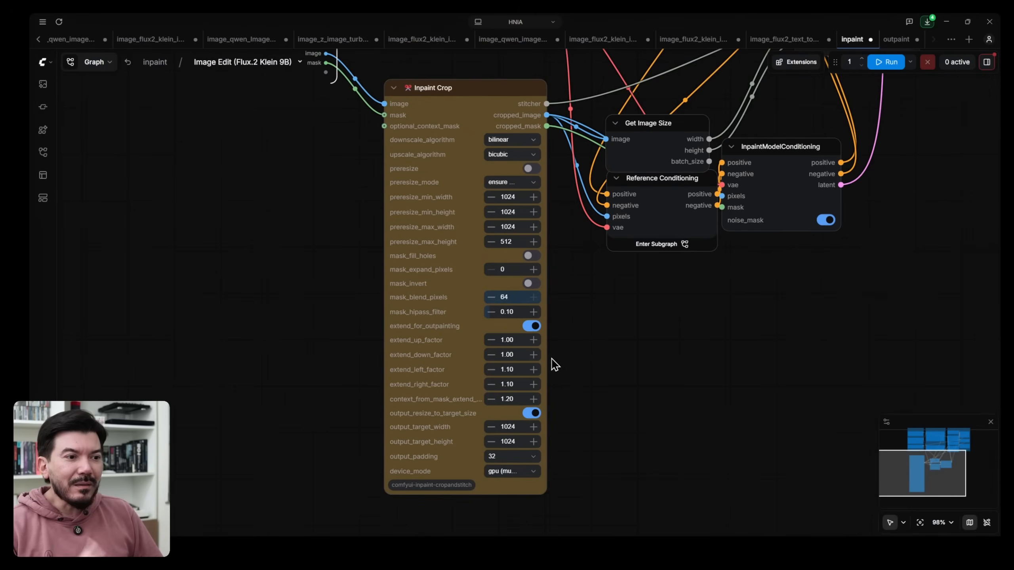
{"action": "scroll", "coordinate": [554, 362], "scroll_direction": "up", "scroll_amount": 5}
Back at the inpaint workflow's top level, replace the Compare Images node with a Preview Image node fed by the Image Edit output.
{"action": "left_click", "coordinate": [160, 64]}
{"action": "left_click_drag", "start_coordinate": [799, 413], "coordinate": [754, 417]}
{"action": "scroll", "coordinate": [719, 428], "scroll_direction": "down", "scroll_amount": 3}
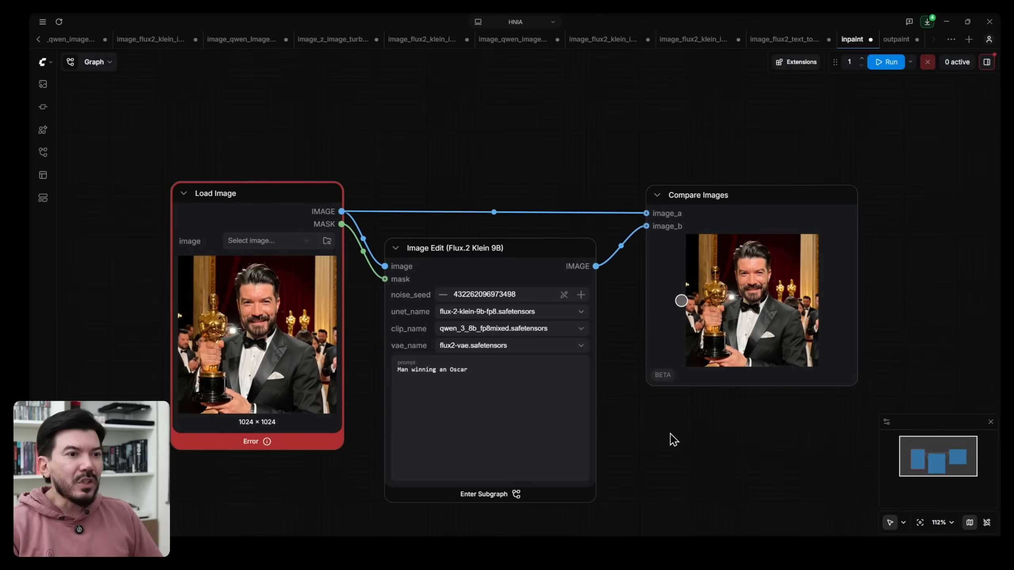
{"action": "left_click", "coordinate": [734, 193]}
{"action": "key", "text": "Delete"}
{"action": "left_click_drag", "start_coordinate": [341, 212], "coordinate": [728, 203]}
{"action": "left_click", "coordinate": [588, 191]}
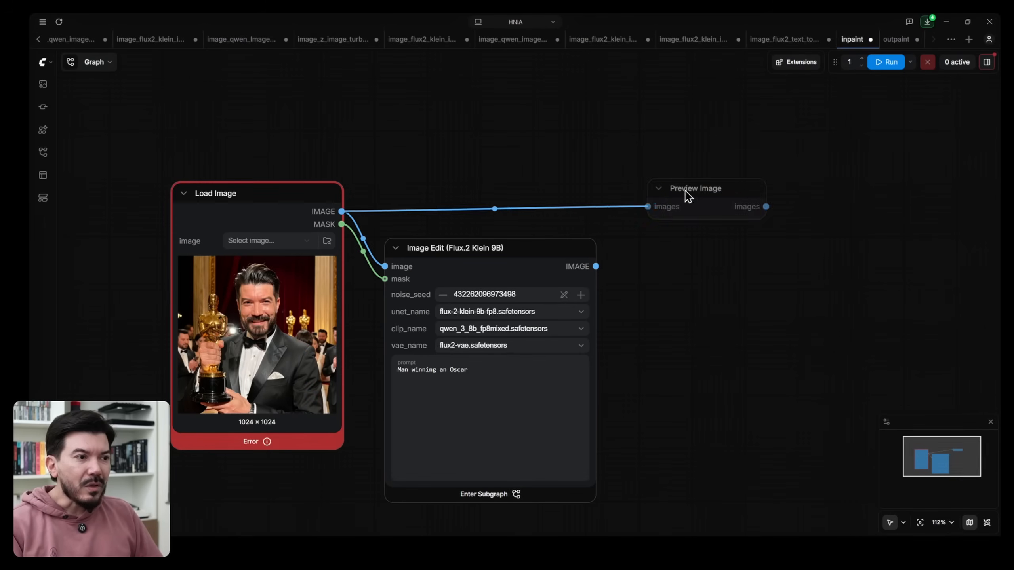
{"action": "left_click_drag", "start_coordinate": [596, 267], "coordinate": [684, 199]}
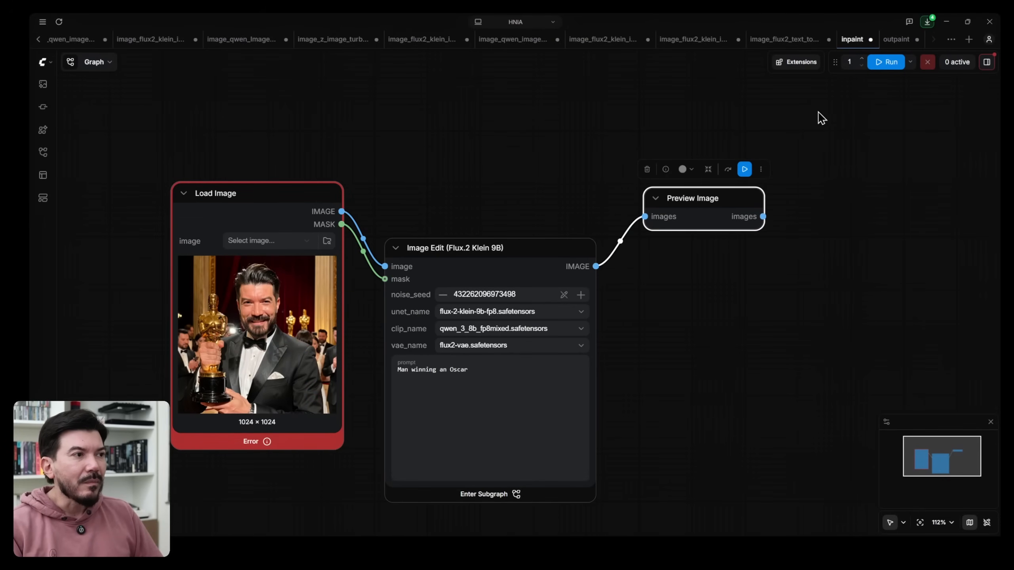
Run the inpaint workflow and enlarge the Preview Image node.
{"action": "left_click", "coordinate": [877, 64]}
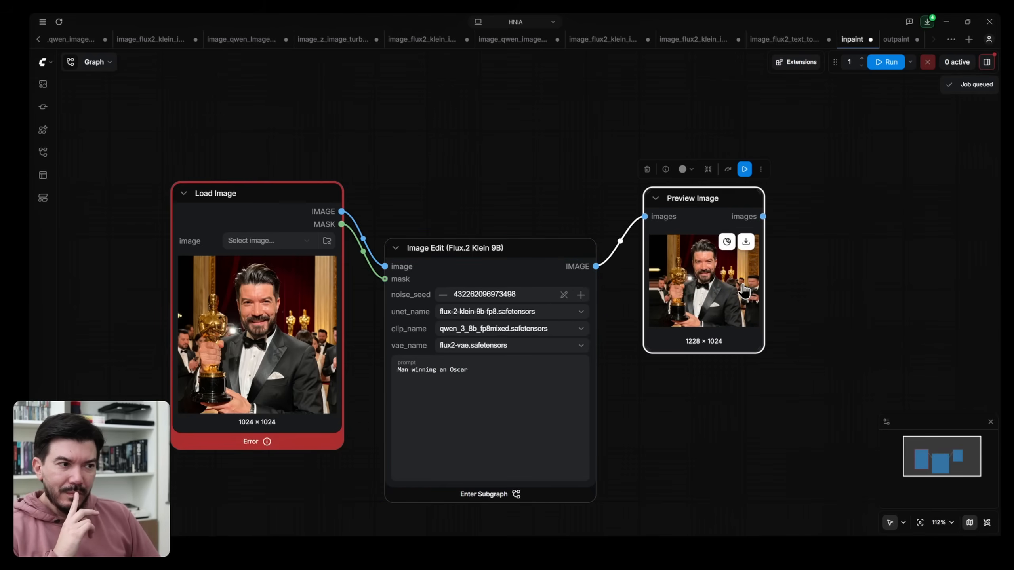
{"action": "left_click_drag", "start_coordinate": [761, 348], "coordinate": [967, 429]}
{"action": "left_click_drag", "start_coordinate": [850, 468], "coordinate": [757, 468]}
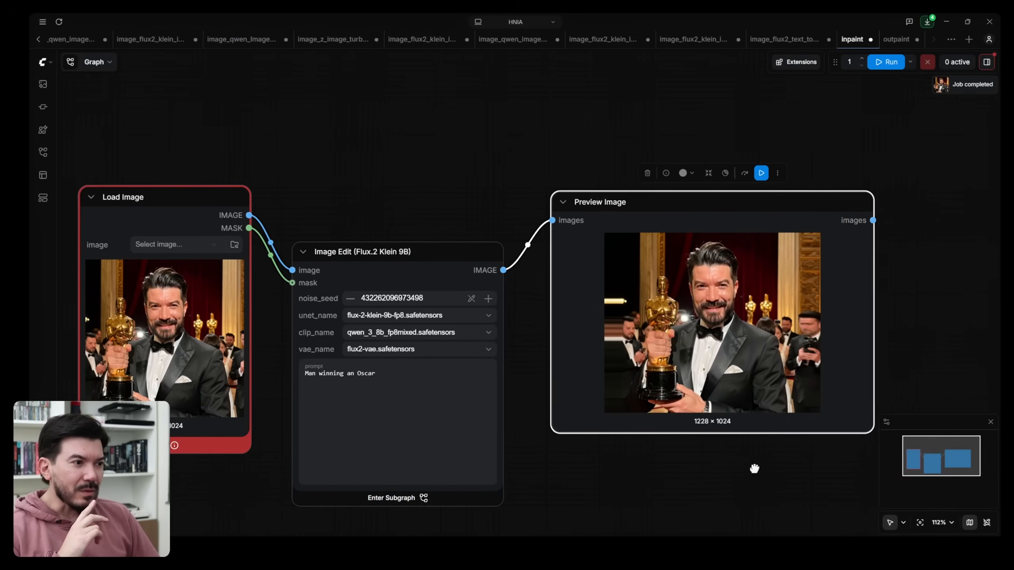
Examine the extended left and right edges and background guests in the preview, comparing them with the loaded image.
{"action": "scroll", "coordinate": [740, 403], "scroll_direction": "up", "scroll_amount": 9}
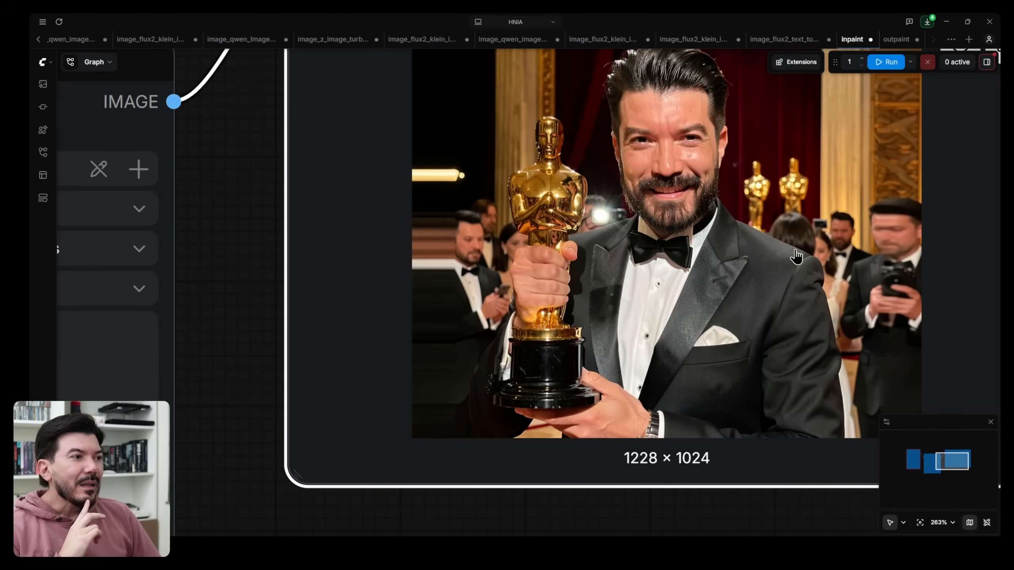
{"action": "scroll", "coordinate": [840, 282], "scroll_direction": "down", "scroll_amount": 4}
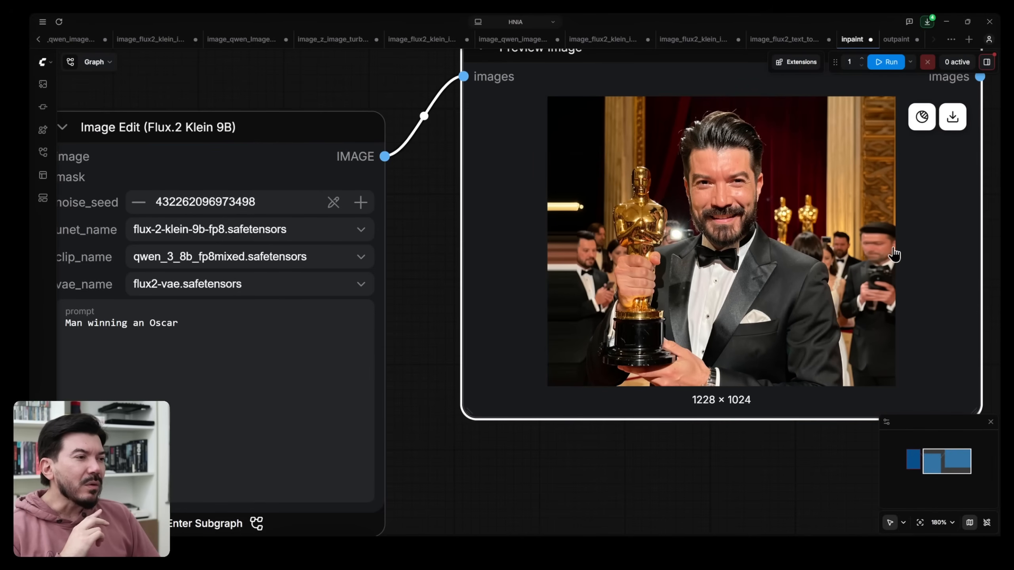
{"action": "scroll", "coordinate": [578, 262], "scroll_direction": "up", "scroll_amount": 10}
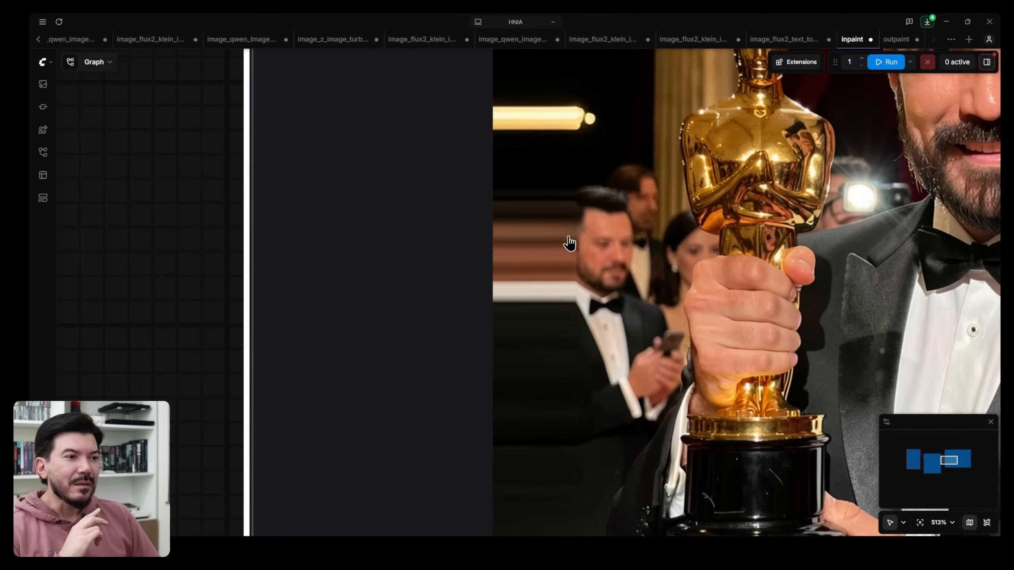
{"action": "scroll", "coordinate": [581, 275], "scroll_direction": "down", "scroll_amount": 12}
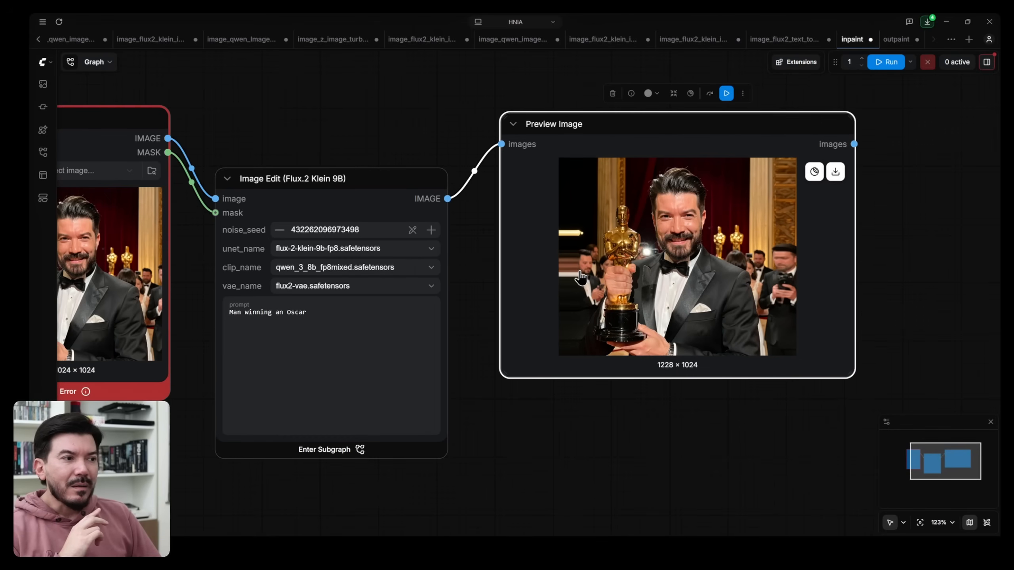
{"action": "left_click_drag", "start_coordinate": [471, 334], "coordinate": [754, 367]}
{"action": "scroll", "coordinate": [455, 327], "scroll_direction": "up", "scroll_amount": 10}
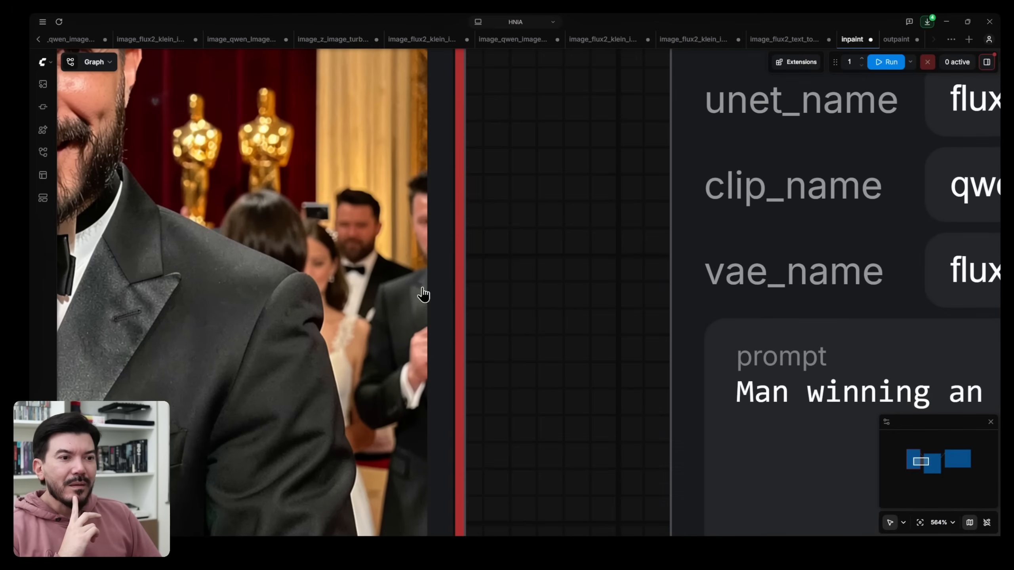
{"action": "scroll", "coordinate": [563, 403], "scroll_direction": "down", "scroll_amount": 17}
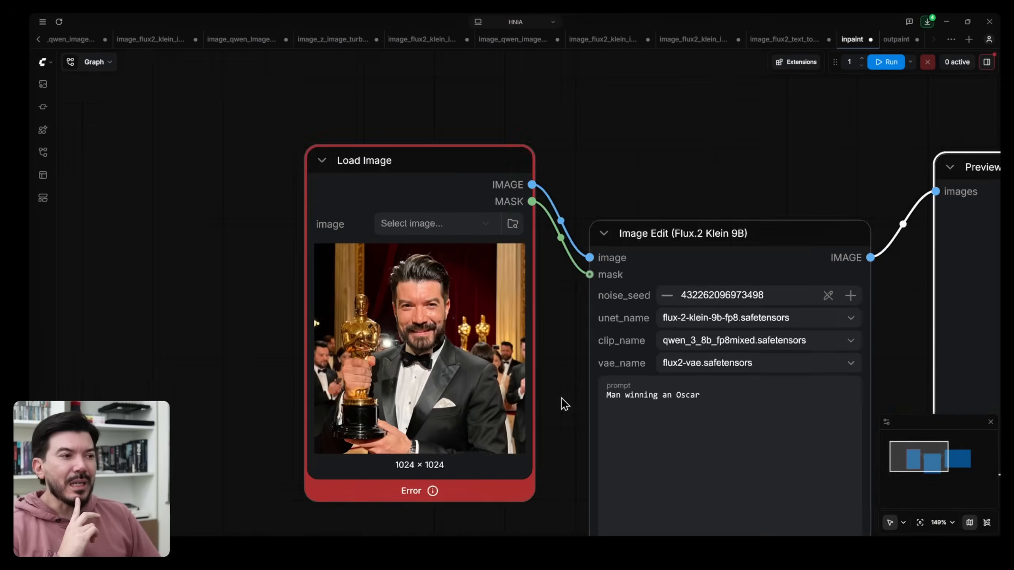
{"action": "left_click_drag", "start_coordinate": [829, 338], "coordinate": [345, 278]}
{"action": "scroll", "coordinate": [620, 311], "scroll_direction": "up", "scroll_amount": 10}
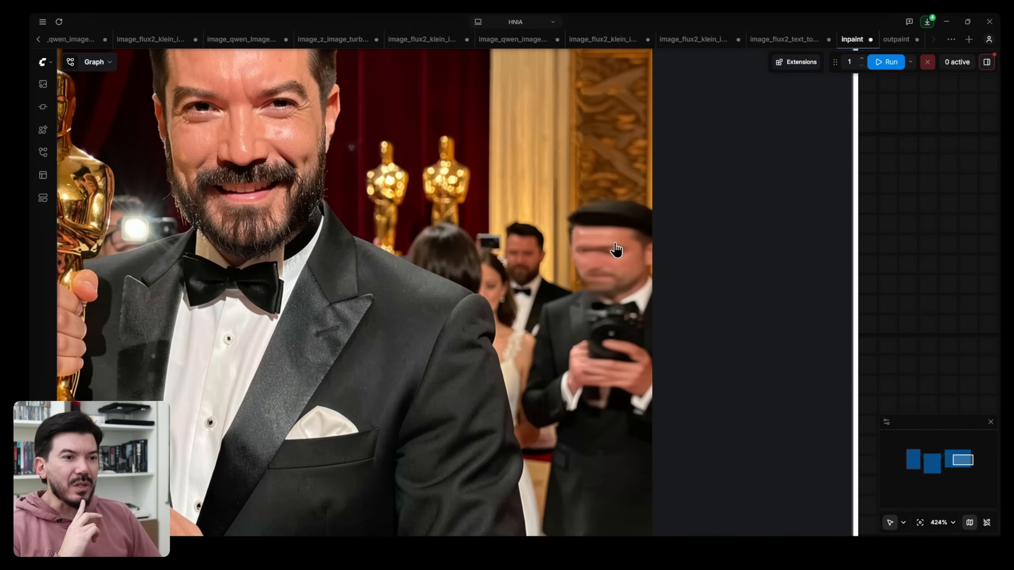
{"action": "scroll", "coordinate": [616, 249], "scroll_direction": "down", "scroll_amount": 7}
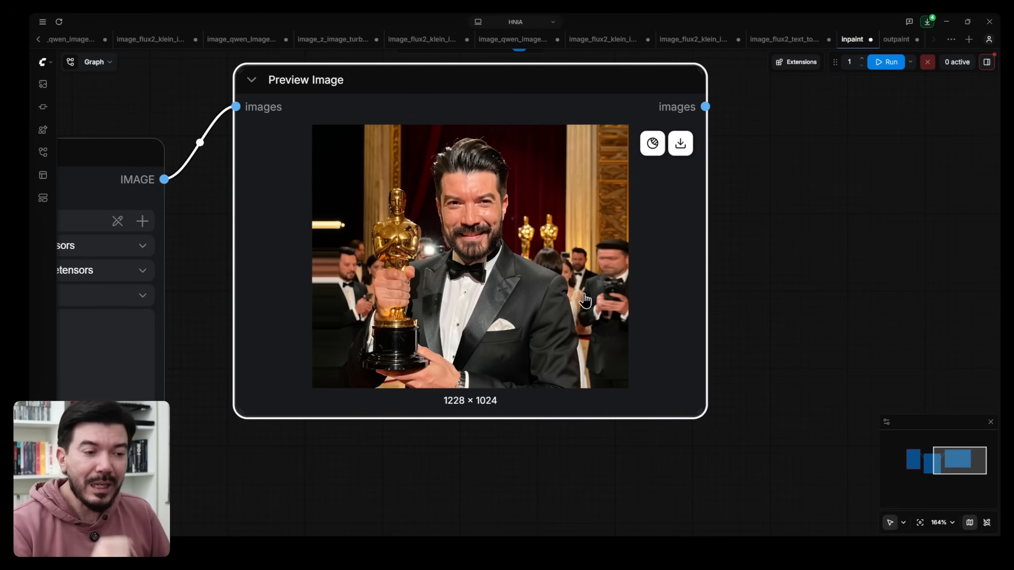
Switch to the outpaint workflow and examine the Pad Image for Outpainting node, its padded preview and the fill prompt.
{"action": "left_click_drag", "start_coordinate": [296, 491], "coordinate": [607, 489]}
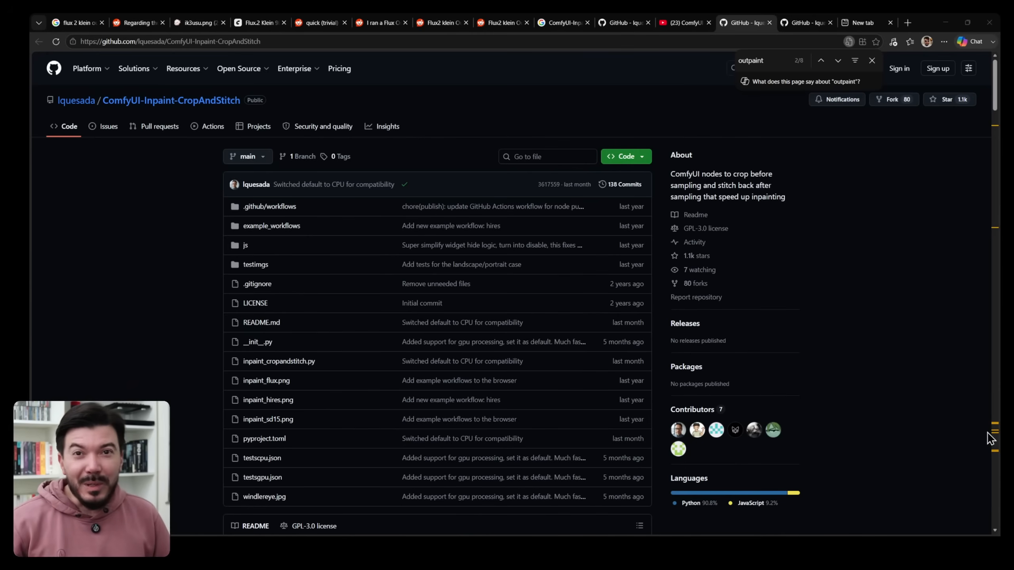
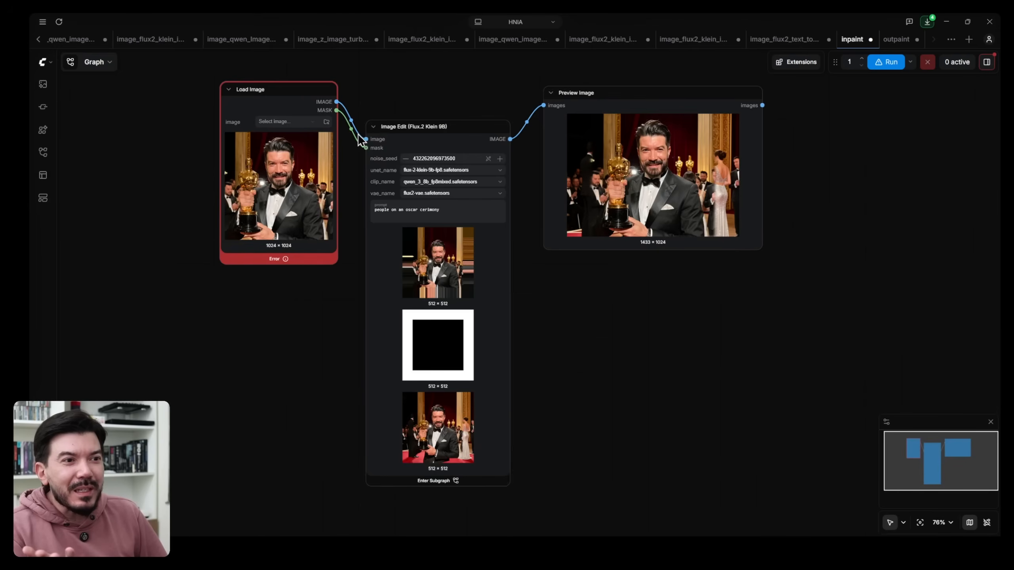
{"action": "scroll", "coordinate": [405, 212], "scroll_direction": "up", "scroll_amount": 7}
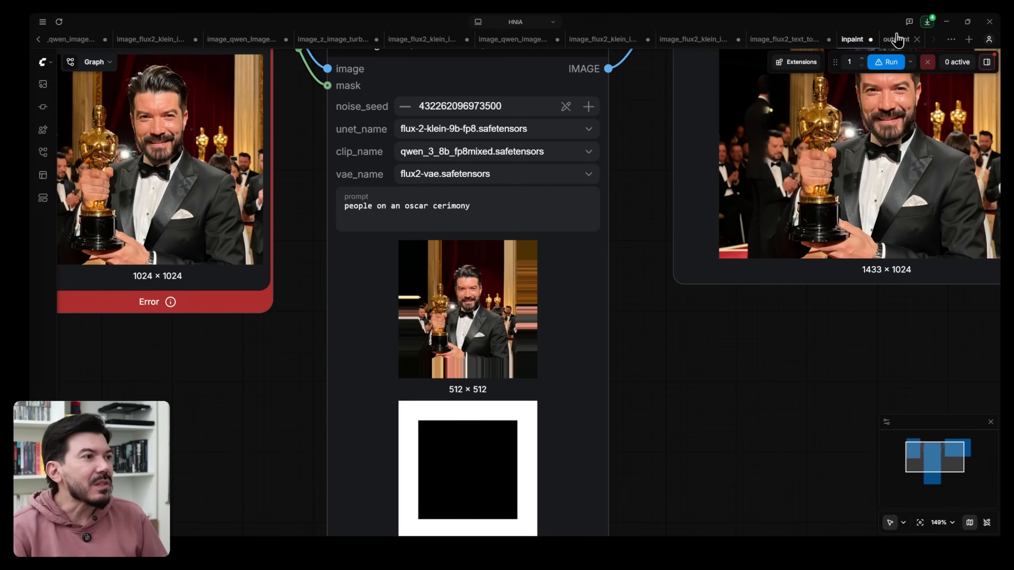
{"action": "left_click", "coordinate": [897, 38]}
{"action": "left_click_drag", "start_coordinate": [373, 177], "coordinate": [324, 235]}
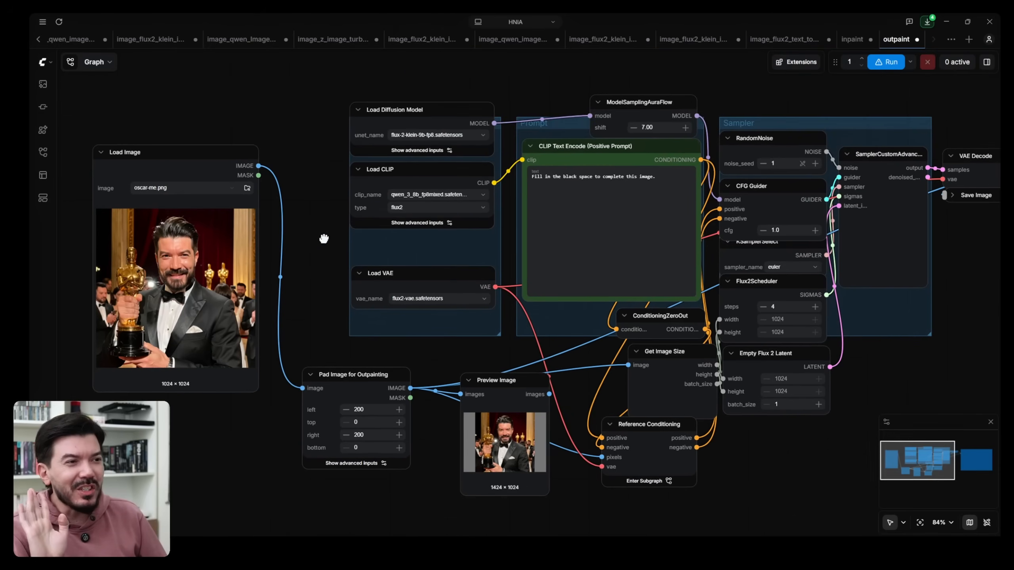
{"action": "scroll", "coordinate": [635, 155], "scroll_direction": "up", "scroll_amount": 4}
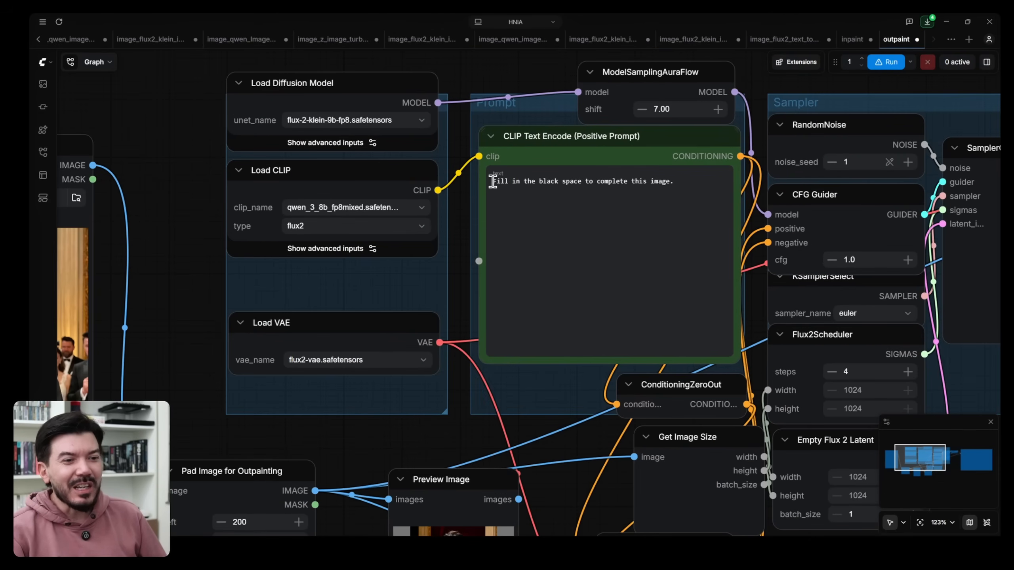
{"action": "left_click_drag", "start_coordinate": [384, 433], "coordinate": [493, 135]}
{"action": "scroll", "coordinate": [535, 274], "scroll_direction": "up", "scroll_amount": 11}
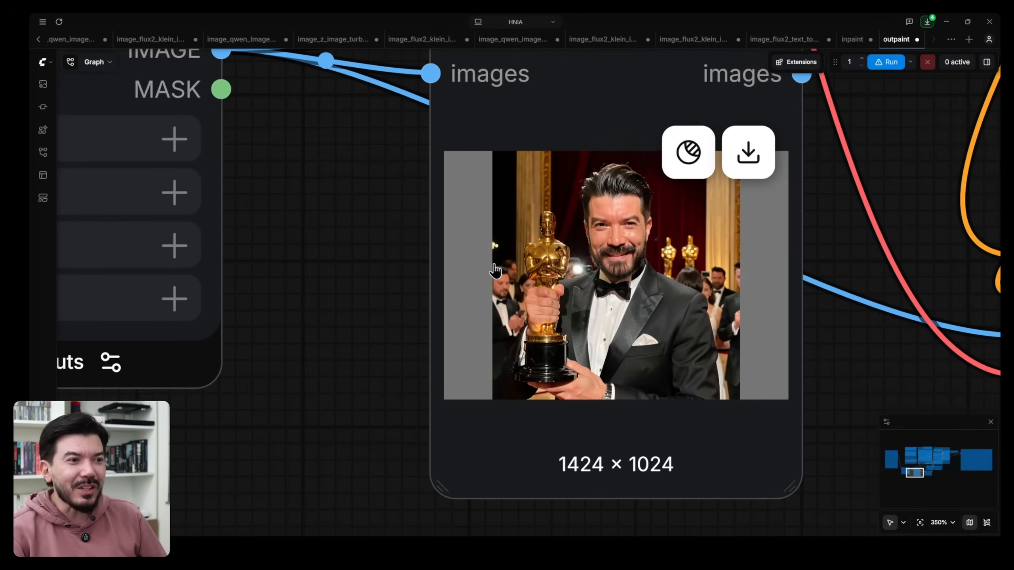
{"action": "scroll", "coordinate": [483, 353], "scroll_direction": "down", "scroll_amount": 12}
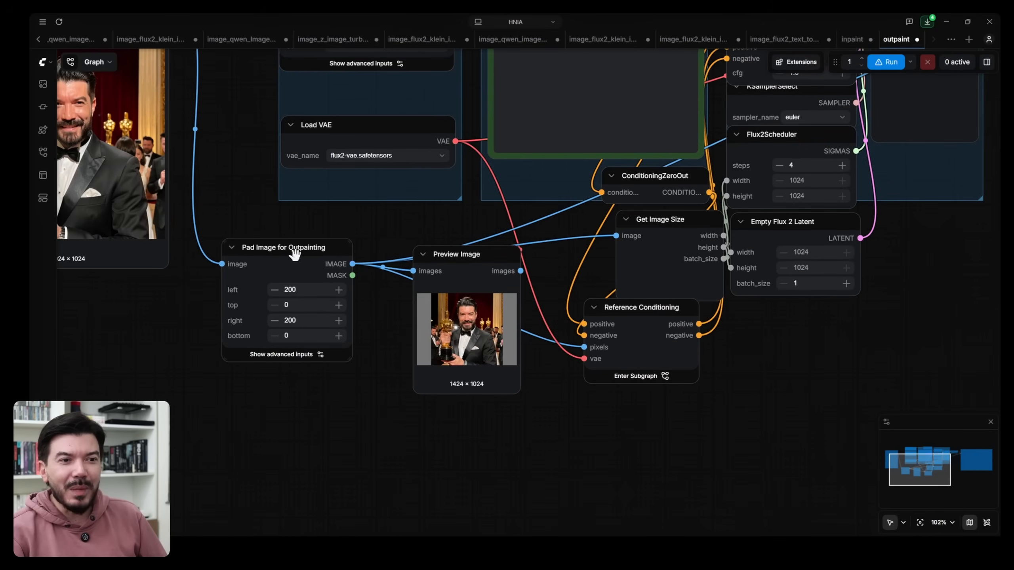
{"action": "left_click_drag", "start_coordinate": [380, 236], "coordinate": [143, 434]}
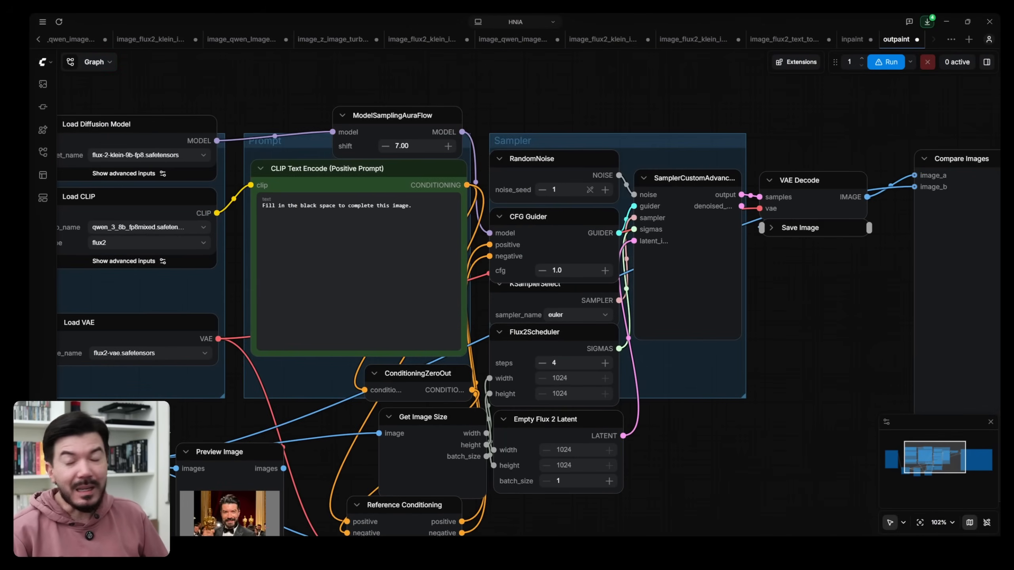
{"action": "scroll", "coordinate": [294, 218], "scroll_direction": "up", "scroll_amount": 7}
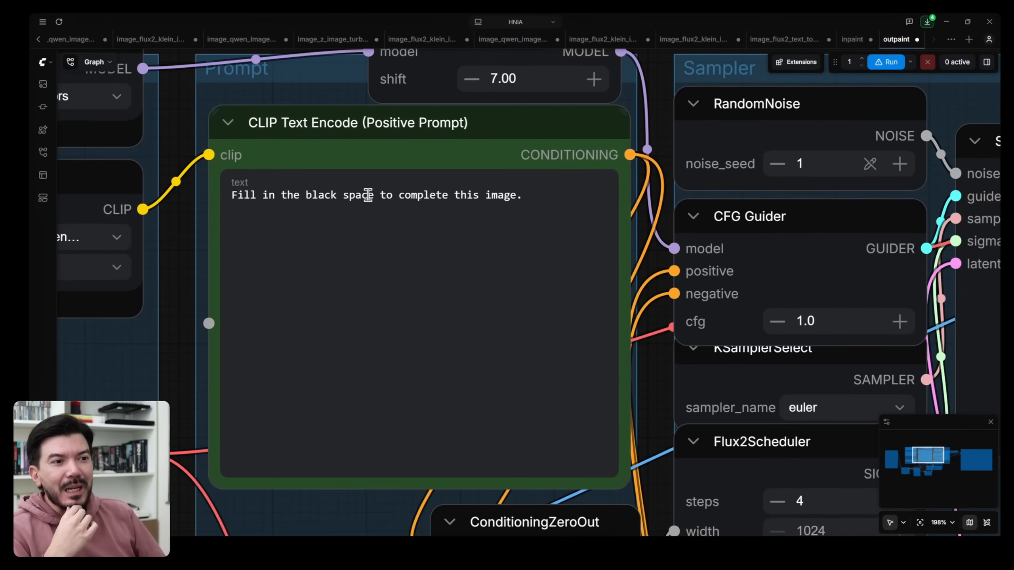
{"action": "scroll", "coordinate": [527, 263], "scroll_direction": "down", "scroll_amount": 12}
Run the outpaint workflow and inspect the generated image in the Compare Images node.
{"action": "left_click_drag", "start_coordinate": [730, 306], "coordinate": [535, 278]}
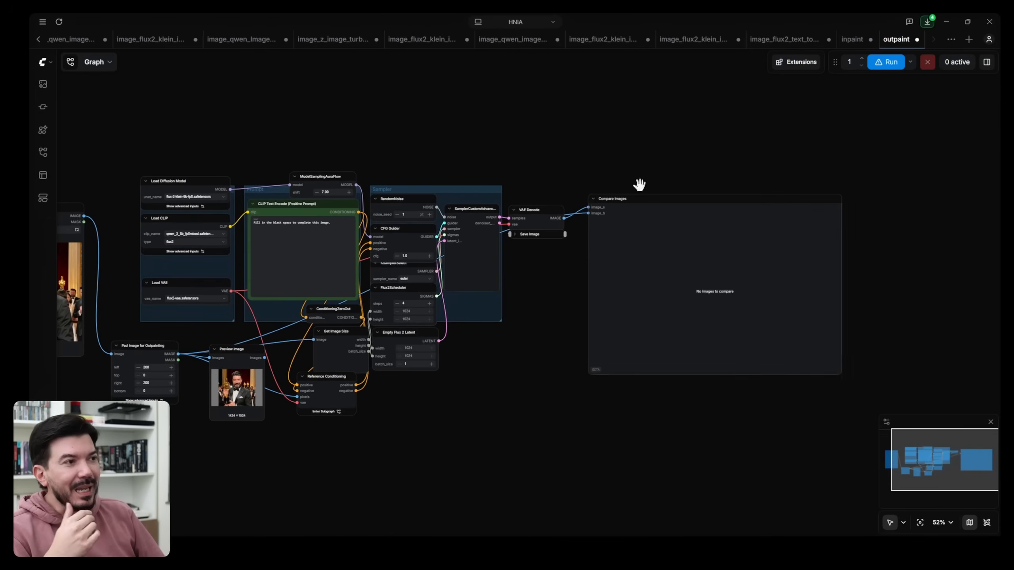
{"action": "left_click", "coordinate": [882, 63]}
{"action": "scroll", "coordinate": [807, 285], "scroll_direction": "up", "scroll_amount": 10}
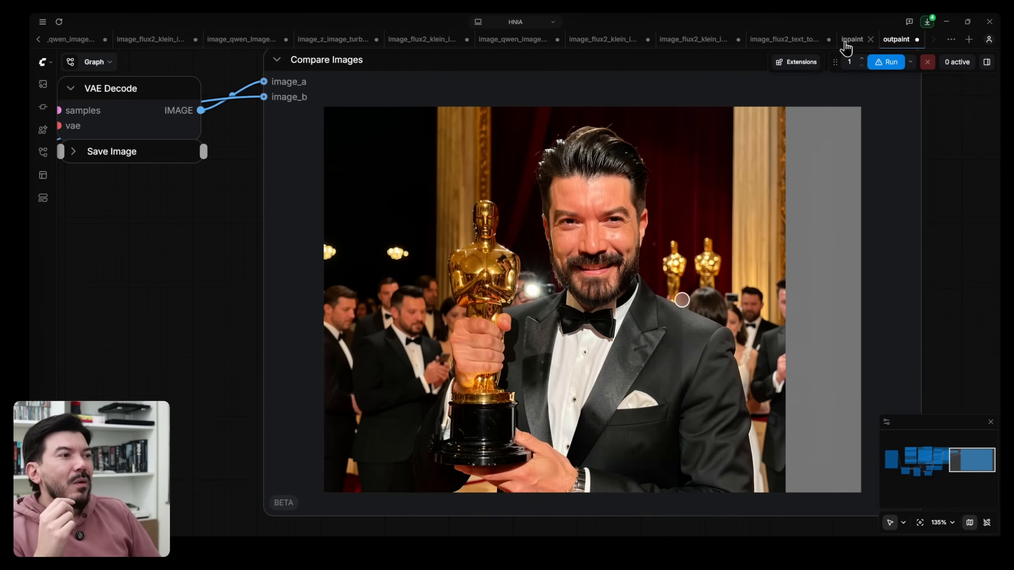
Return to the inpaint workflow and open the Image Edit (Flux.2 Klein 9B) subgraph.
{"action": "left_click", "coordinate": [850, 42]}
{"action": "scroll", "coordinate": [158, 416], "scroll_direction": "down", "scroll_amount": 7}
{"action": "left_click_drag", "start_coordinate": [158, 415], "coordinate": [301, 289]}
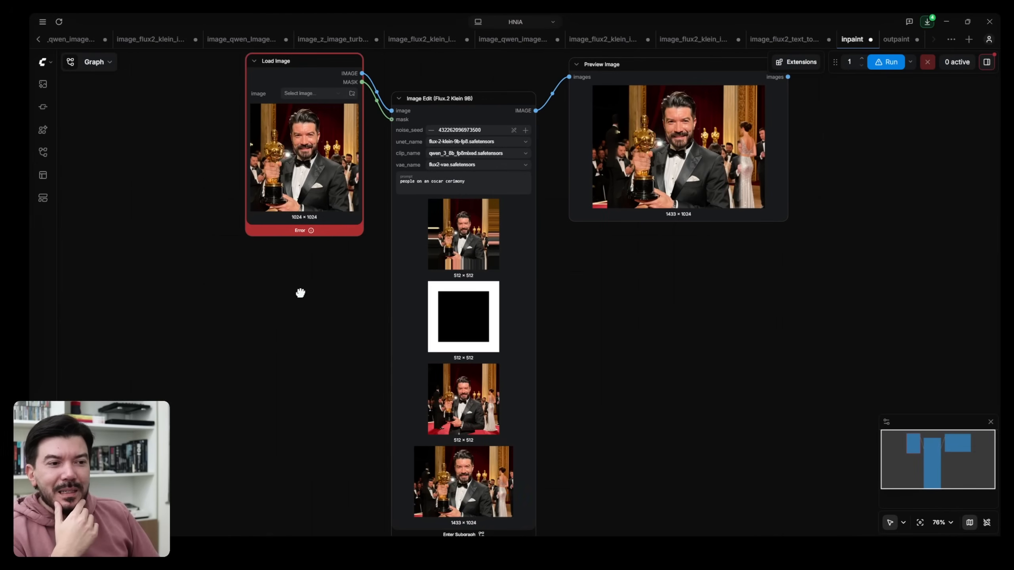
{"action": "scroll", "coordinate": [315, 356], "scroll_direction": "down", "scroll_amount": 1}
{"action": "left_click_drag", "start_coordinate": [308, 375], "coordinate": [336, 339]}
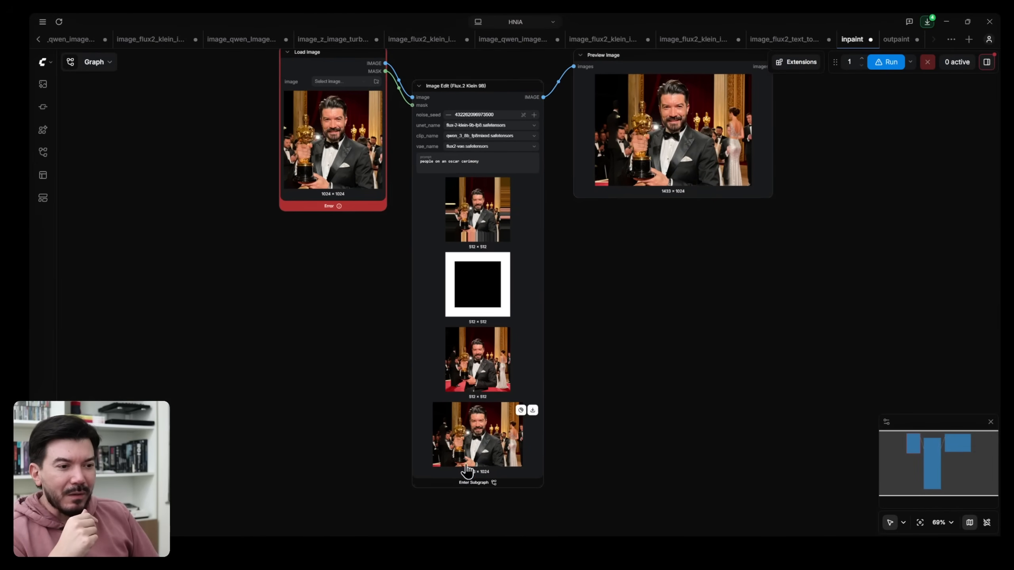
{"action": "left_click", "coordinate": [475, 482]}
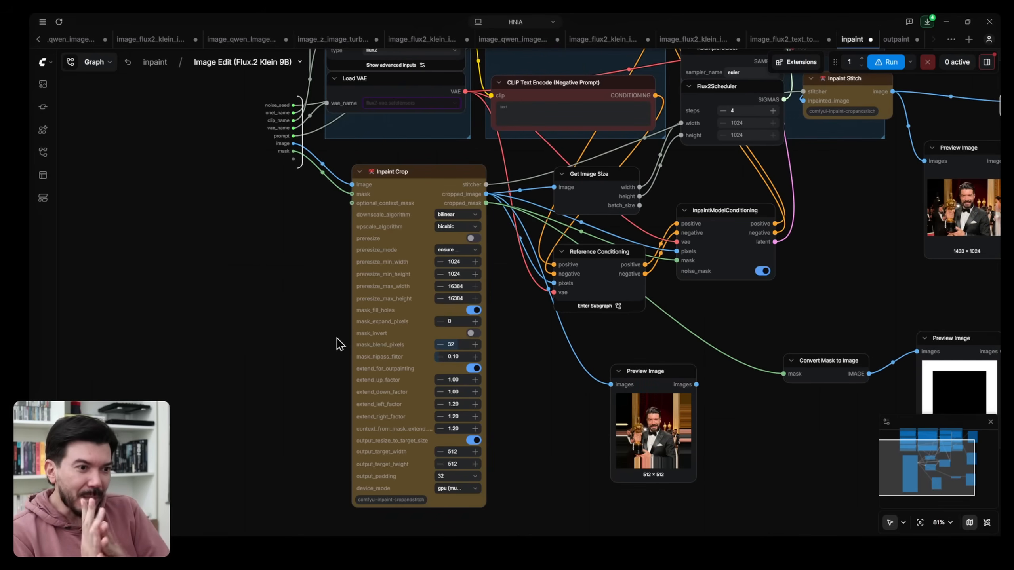
Review the Inpaint Crop node's extend_for_outpainting option, leaving it enabled, and examine the extended edges in the cropped image preview.
{"action": "scroll", "coordinate": [508, 374], "scroll_direction": "up", "scroll_amount": 7}
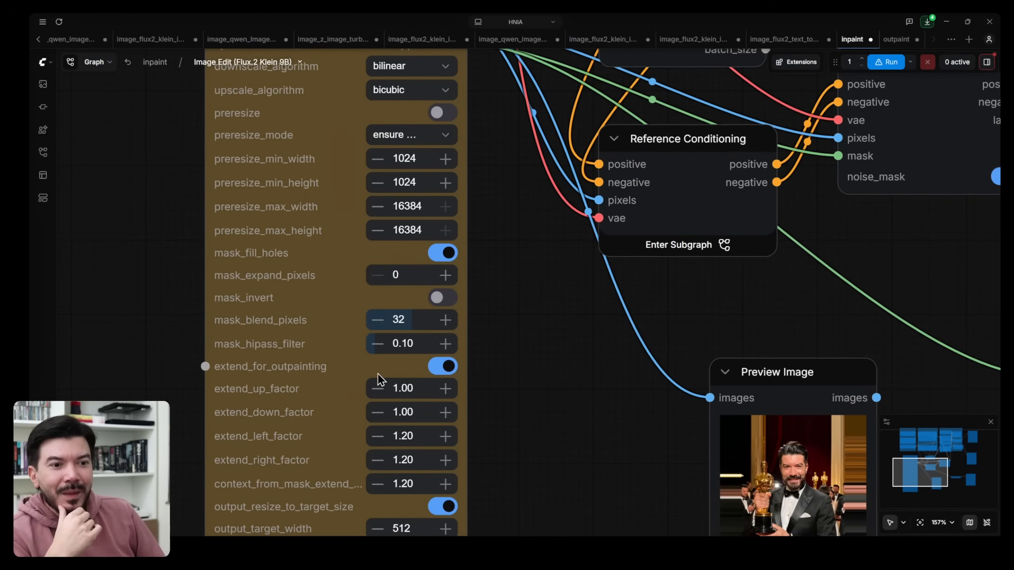
{"action": "left_click", "coordinate": [445, 370]}
{"action": "left_click", "coordinate": [446, 369]}
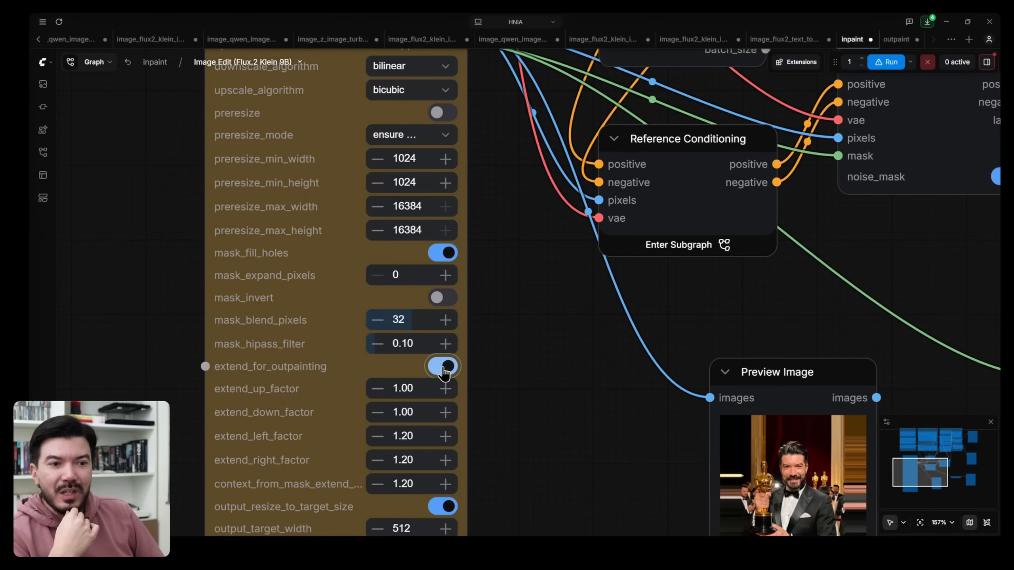
{"action": "scroll", "coordinate": [477, 297], "scroll_direction": "up", "scroll_amount": 2}
{"action": "scroll", "coordinate": [754, 389], "scroll_direction": "up", "scroll_amount": 8}
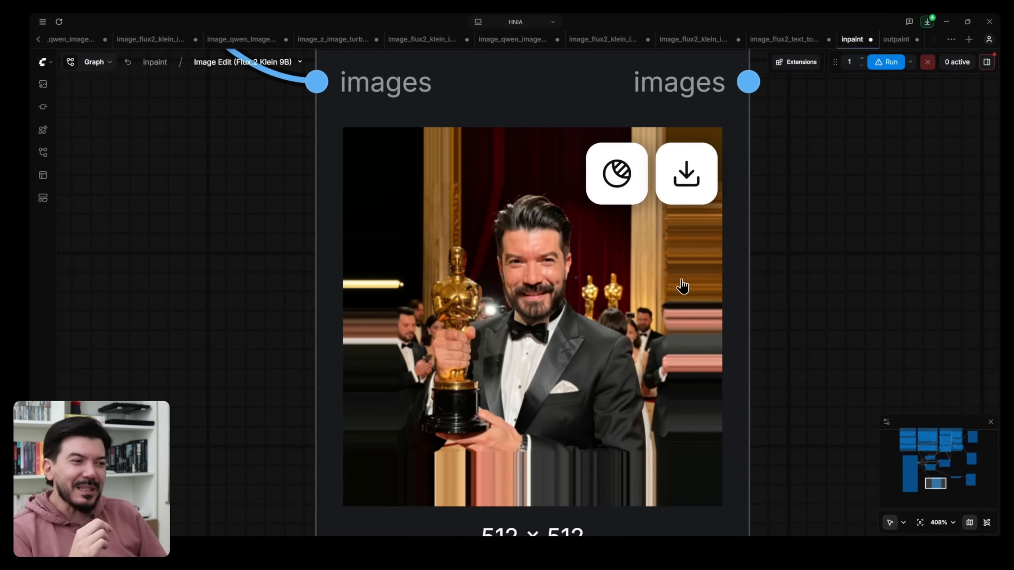
{"action": "scroll", "coordinate": [704, 294], "scroll_direction": "up", "scroll_amount": 4}
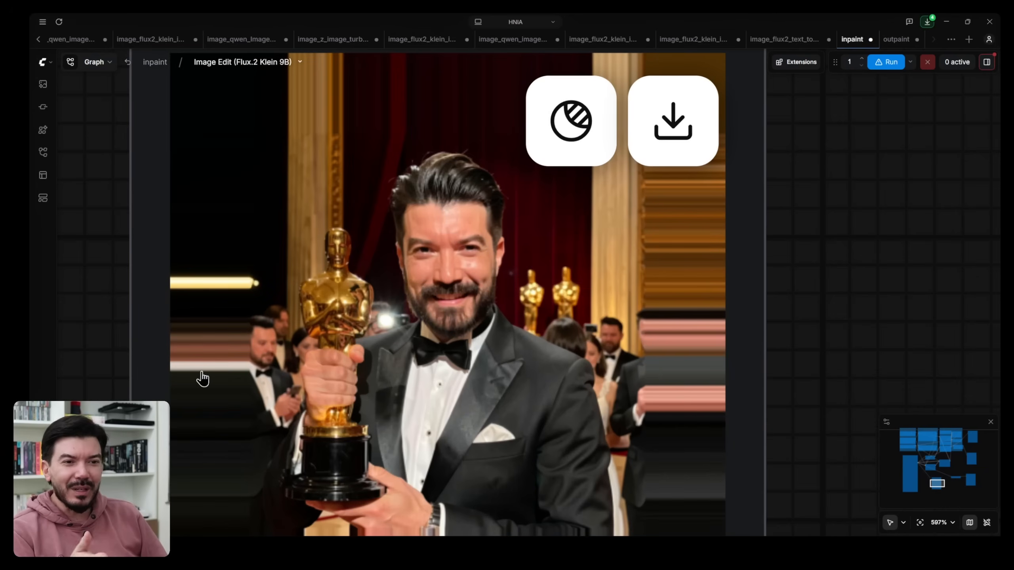
{"action": "scroll", "coordinate": [199, 380], "scroll_direction": "down", "scroll_amount": 12}
{"action": "left_click_drag", "start_coordinate": [462, 307], "coordinate": [671, 372]}
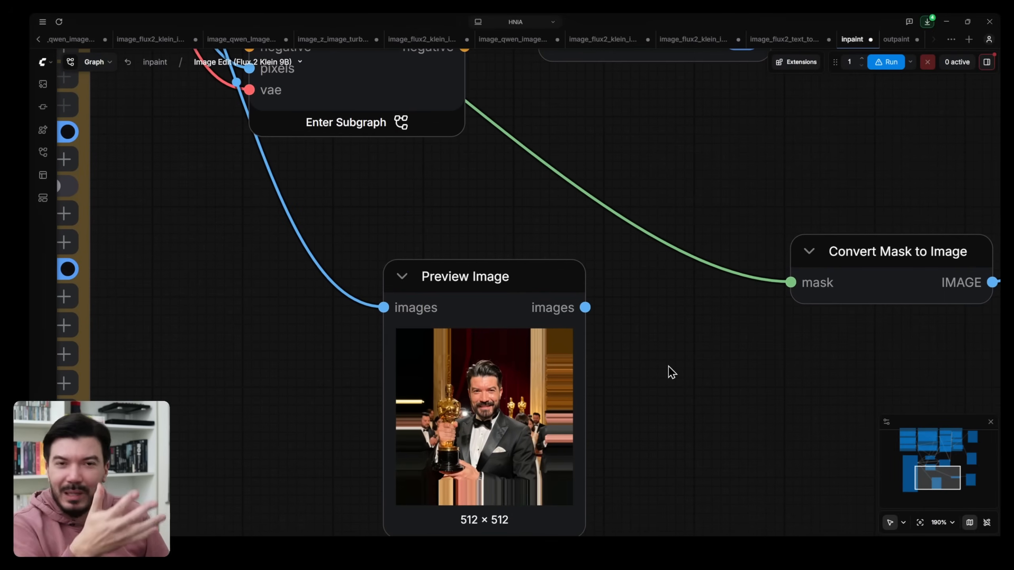
Go back to the inpaint workflow's top level and review the prompt on the Image Edit node.
{"action": "left_click", "coordinate": [155, 68]}
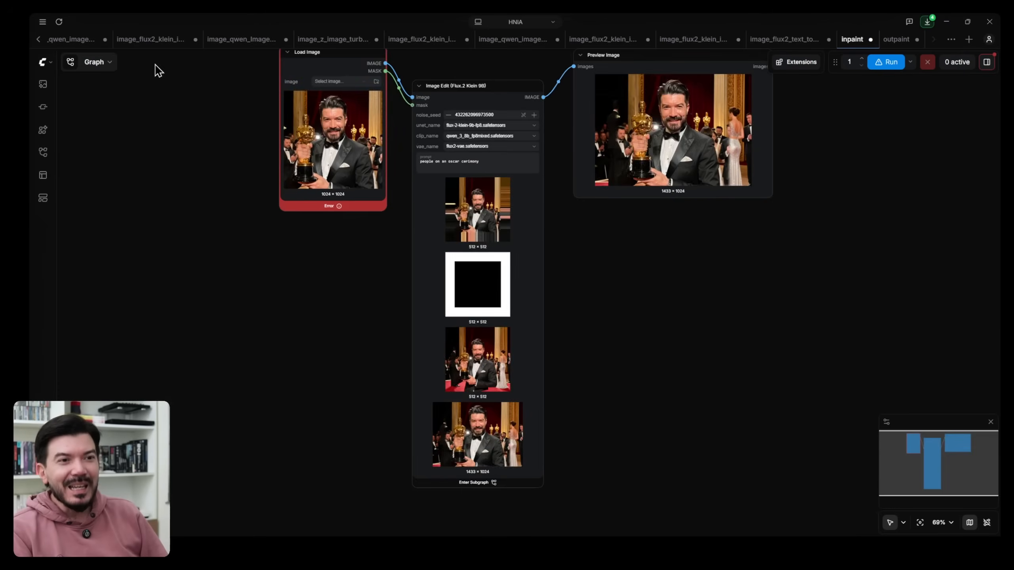
{"action": "left_click_drag", "start_coordinate": [222, 177], "coordinate": [192, 319]}
{"action": "scroll", "coordinate": [436, 314], "scroll_direction": "up", "scroll_amount": 8}
{"action": "scroll", "coordinate": [436, 315], "scroll_direction": "up", "scroll_amount": 4}
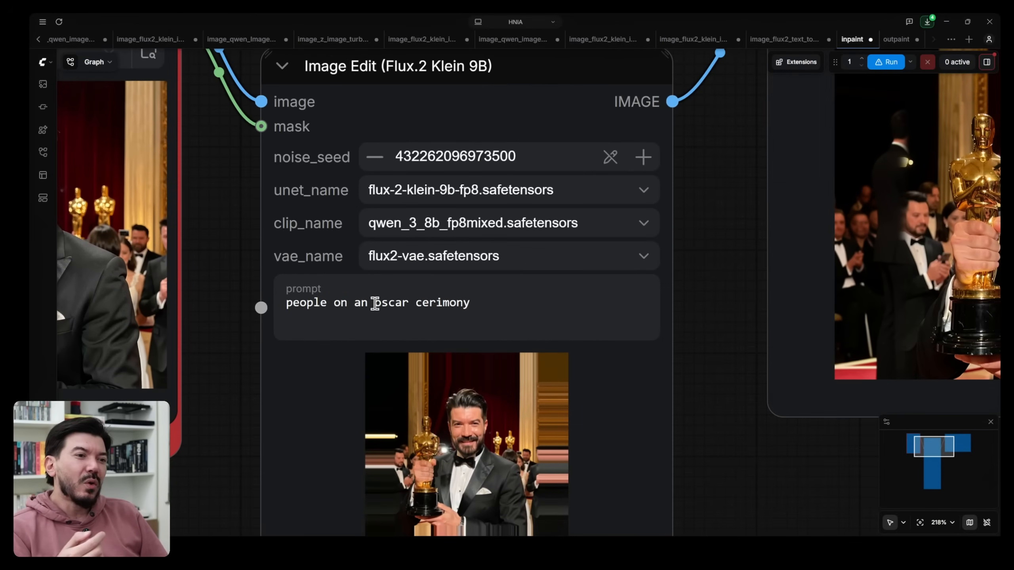
{"action": "scroll", "coordinate": [650, 346], "scroll_direction": "down", "scroll_amount": 5}
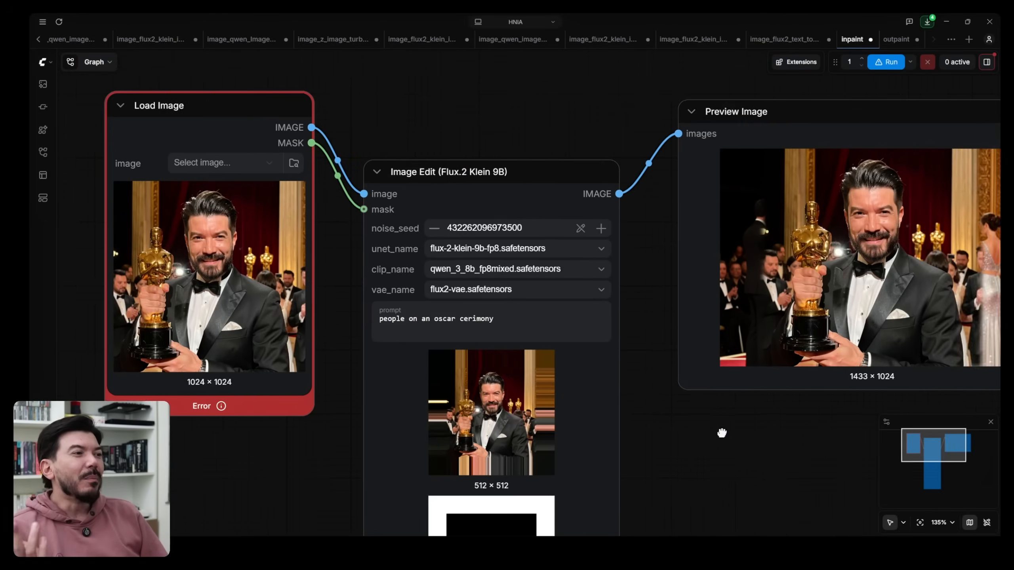
Examine the blend between the original image and the outpainted right side in the Preview Image node.
{"action": "scroll", "coordinate": [448, 444], "scroll_direction": "up", "scroll_amount": 6}
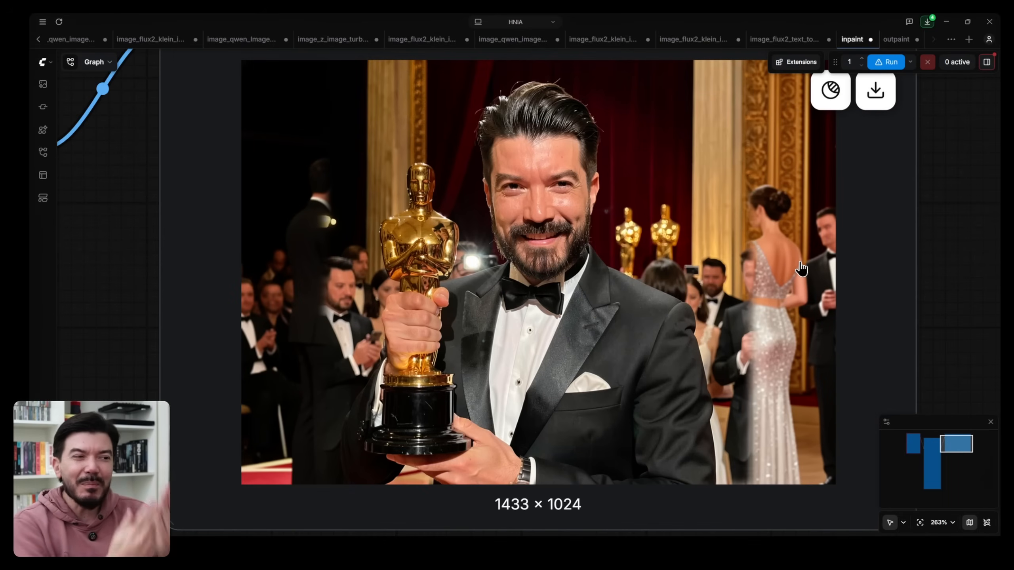
{"action": "scroll", "coordinate": [740, 285], "scroll_direction": "up", "scroll_amount": 6}
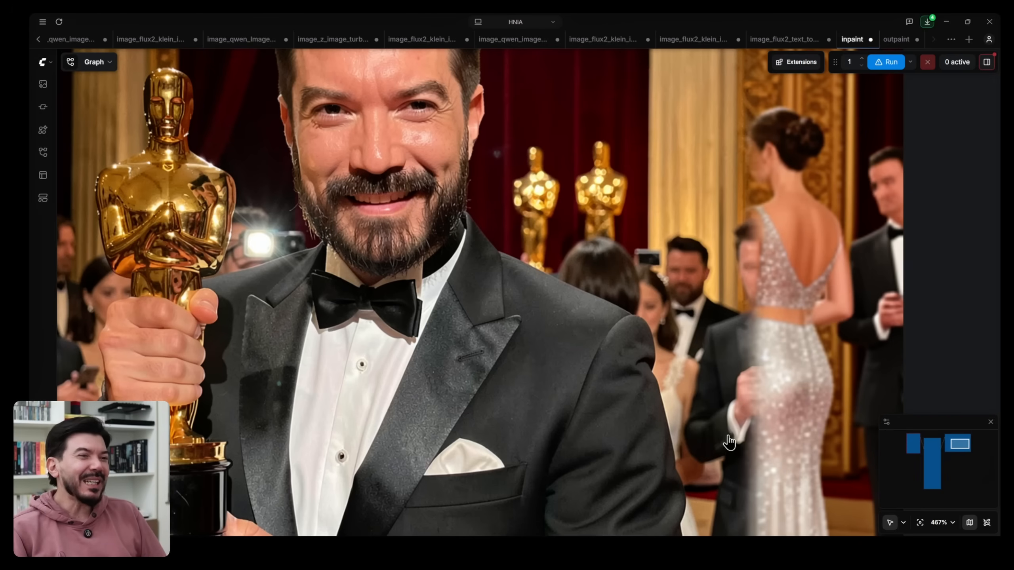
{"action": "scroll", "coordinate": [729, 442], "scroll_direction": "down", "scroll_amount": 11}
{"action": "scroll", "coordinate": [851, 351], "scroll_direction": "down", "scroll_amount": 3}
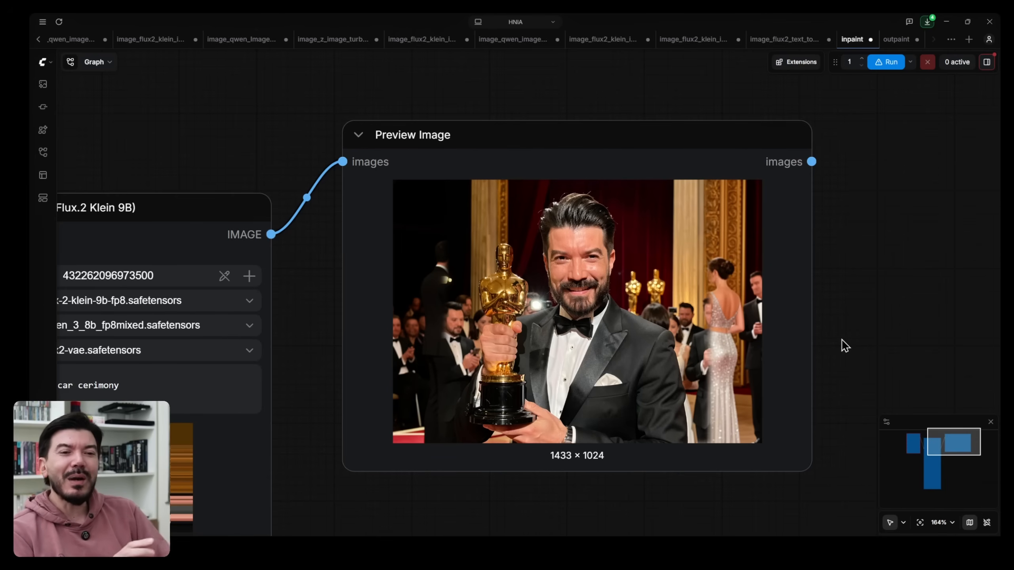
{"action": "scroll", "coordinate": [451, 424], "scroll_direction": "down", "scroll_amount": 3}
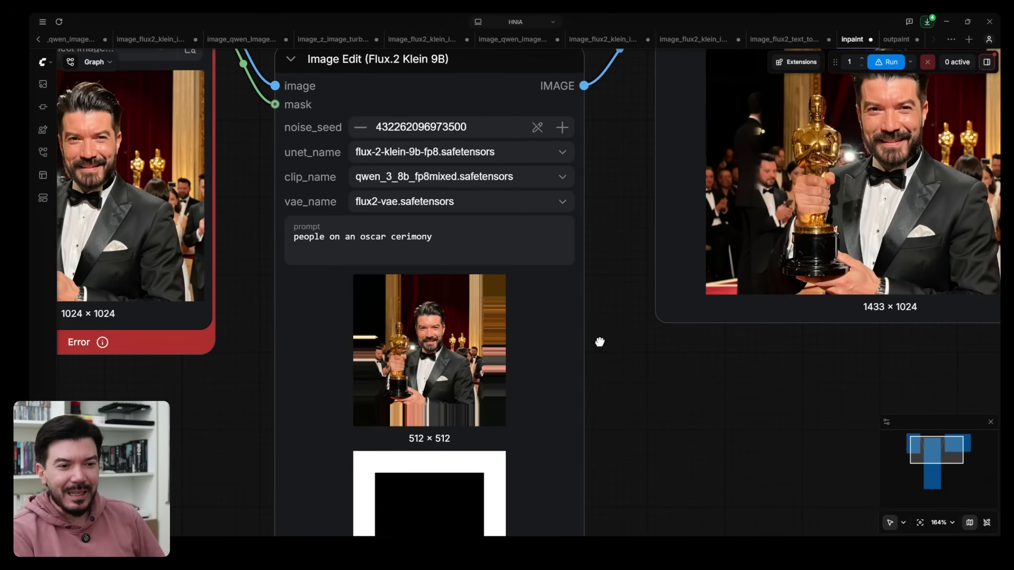
Compare the extended edges of the cropped input preview with the final outpainted image.
{"action": "scroll", "coordinate": [600, 342], "scroll_direction": "up", "scroll_amount": 15}
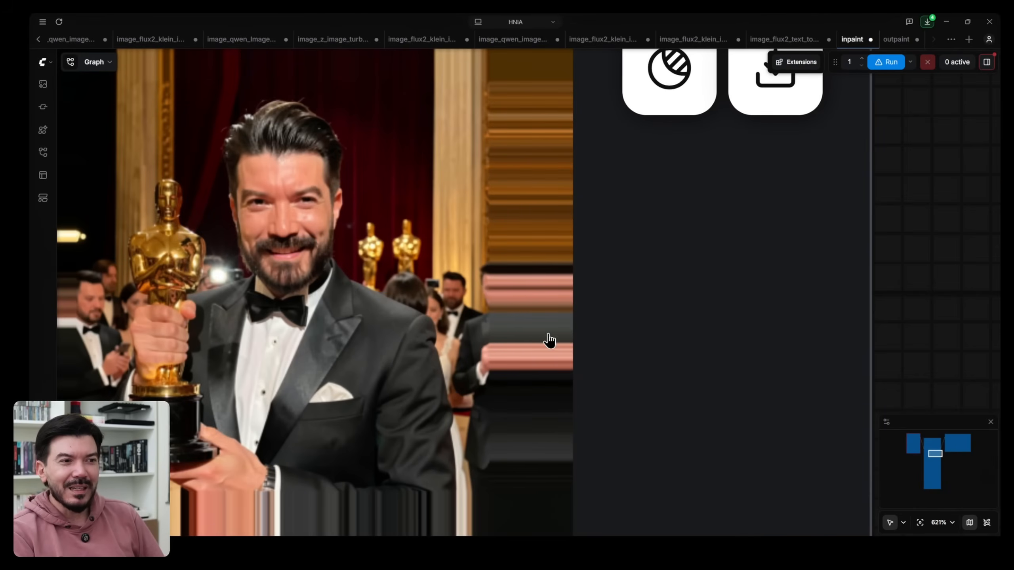
{"action": "scroll", "coordinate": [574, 387], "scroll_direction": "down", "scroll_amount": 15}
{"action": "scroll", "coordinate": [579, 386], "scroll_direction": "up", "scroll_amount": 1}
{"action": "left_click_drag", "start_coordinate": [812, 384], "coordinate": [430, 507]}
{"action": "scroll", "coordinate": [675, 275], "scroll_direction": "up", "scroll_amount": 4}
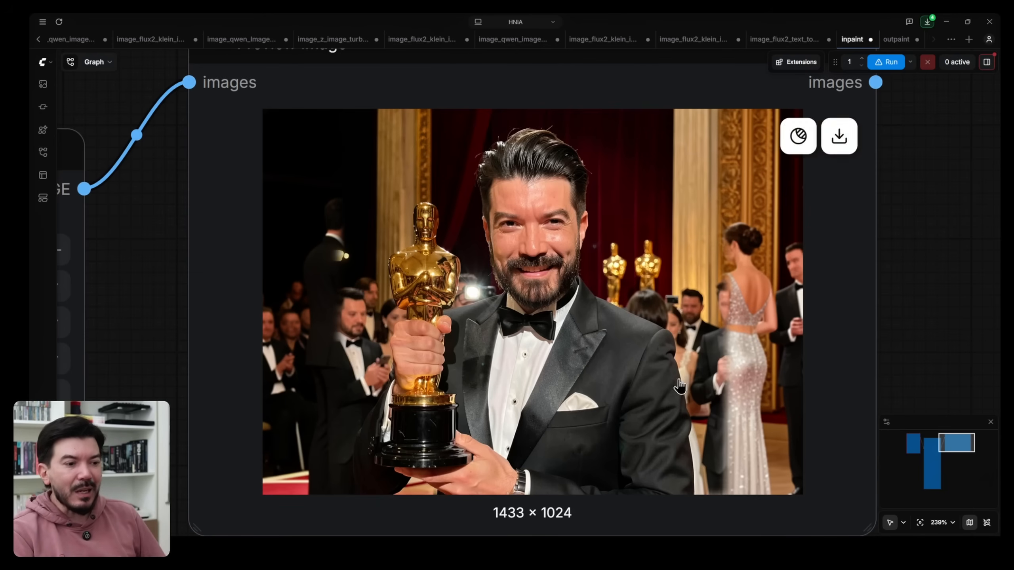
{"action": "scroll", "coordinate": [560, 390], "scroll_direction": "up", "scroll_amount": 2}
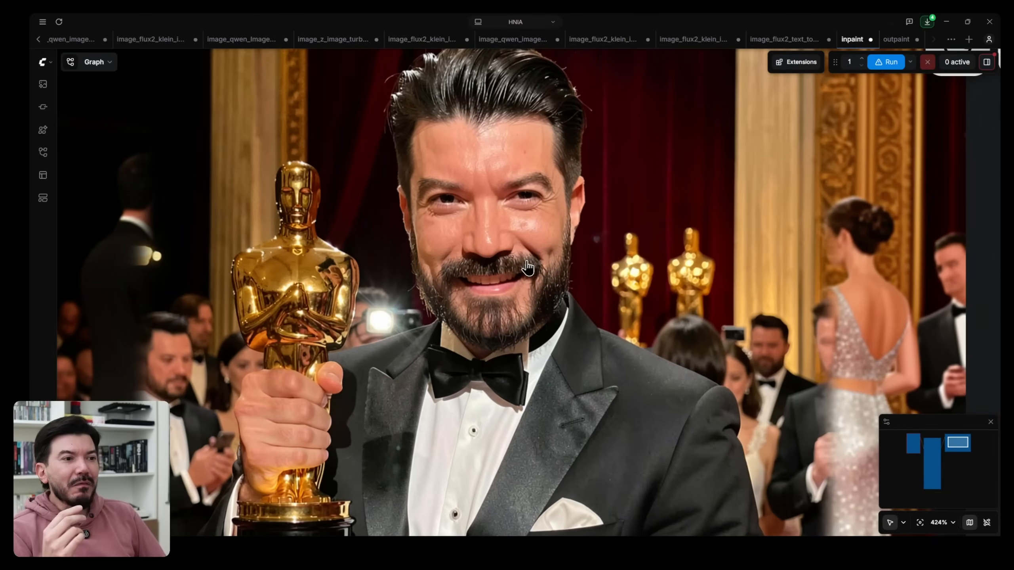
{"action": "scroll", "coordinate": [543, 272], "scroll_direction": "down", "scroll_amount": 4}
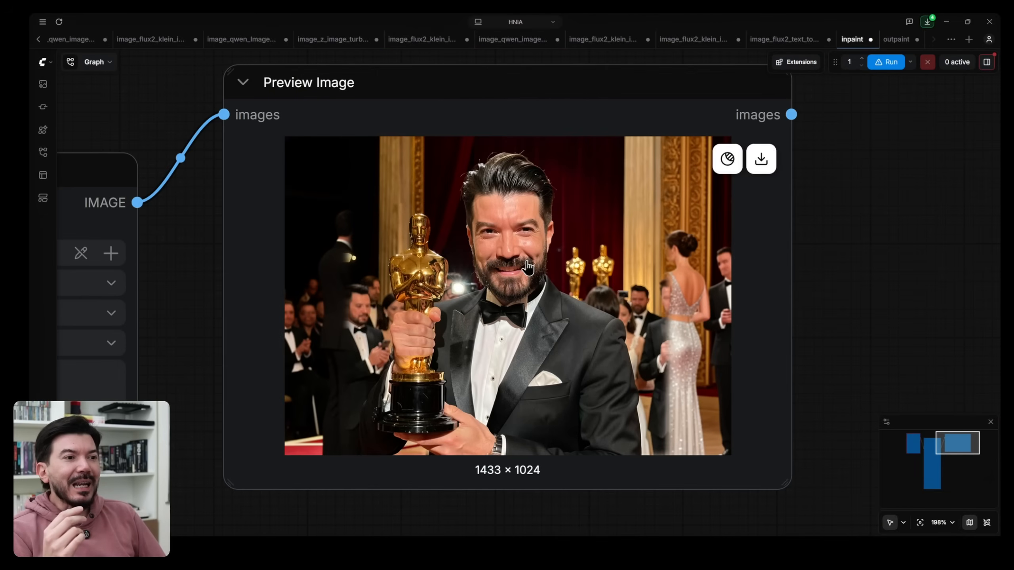
Run the outpaint workflow again and inspect the result against the padded image in the Compare Images node.
{"action": "left_click", "coordinate": [897, 38]}
{"action": "scroll", "coordinate": [884, 181], "scroll_direction": "up", "scroll_amount": 2}
{"action": "scroll", "coordinate": [884, 181], "scroll_direction": "down", "scroll_amount": 5}
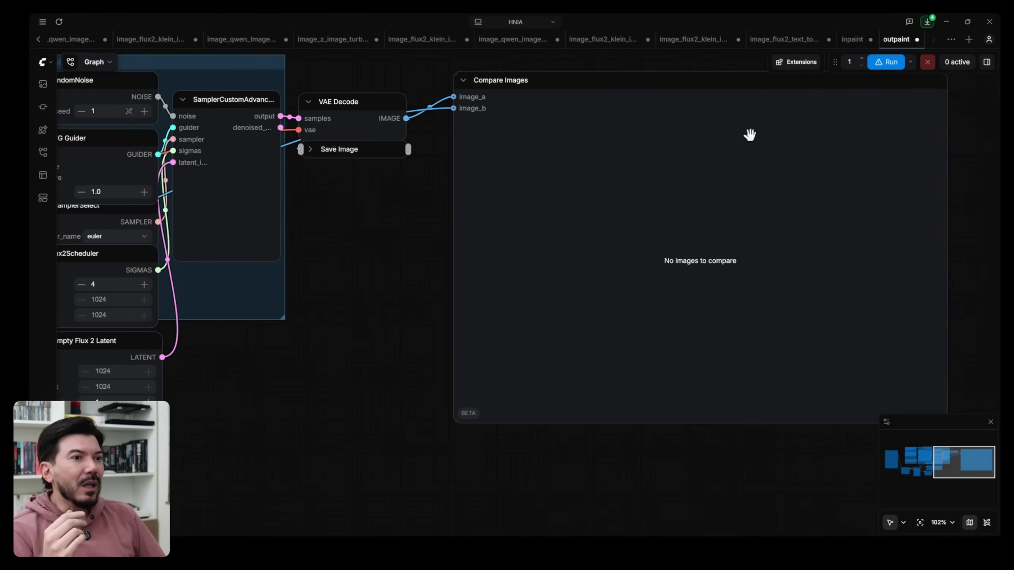
{"action": "left_click", "coordinate": [887, 62]}
{"action": "scroll", "coordinate": [740, 211], "scroll_direction": "up", "scroll_amount": 10}
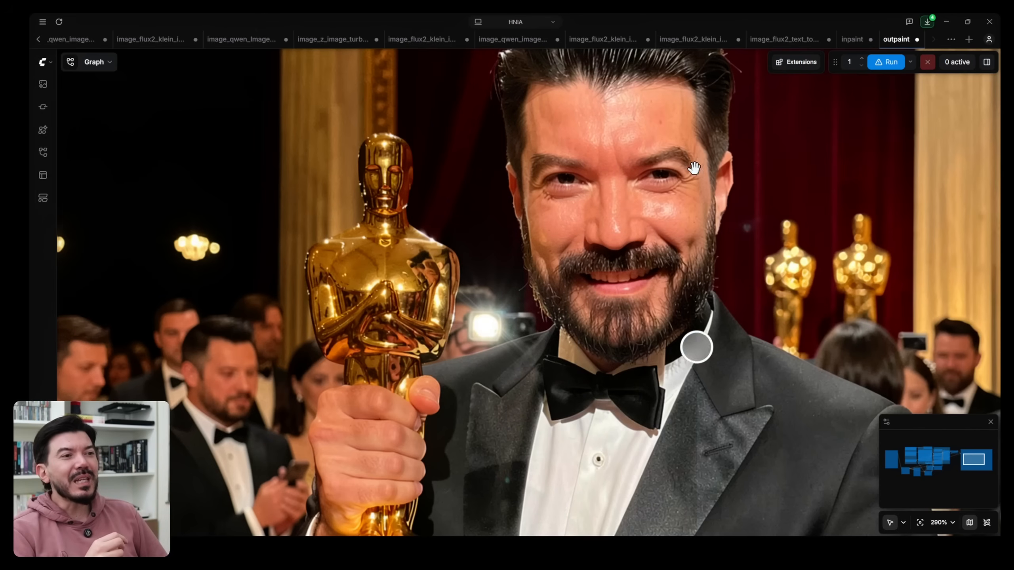
{"action": "scroll", "coordinate": [534, 184], "scroll_direction": "down", "scroll_amount": 10}
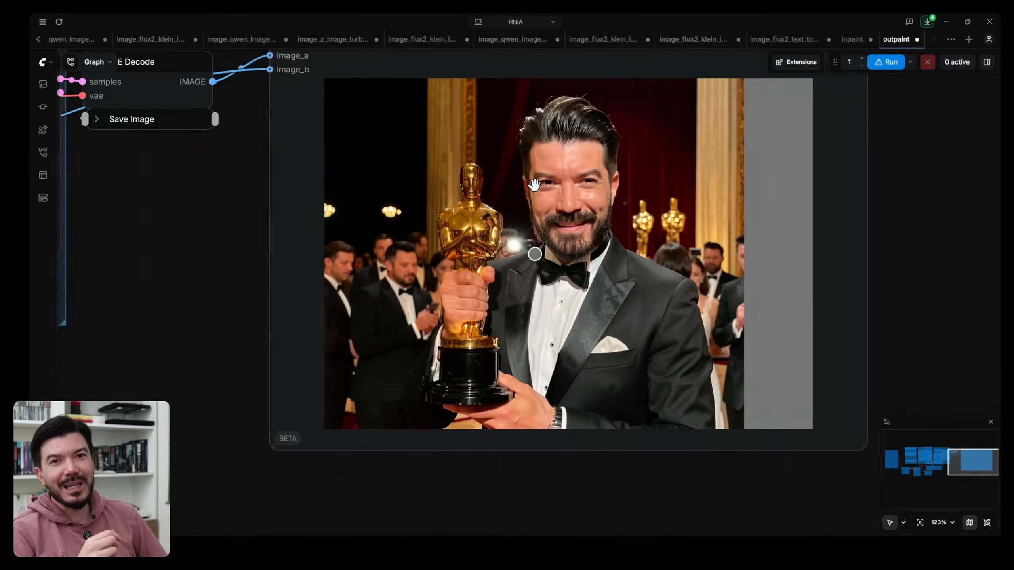